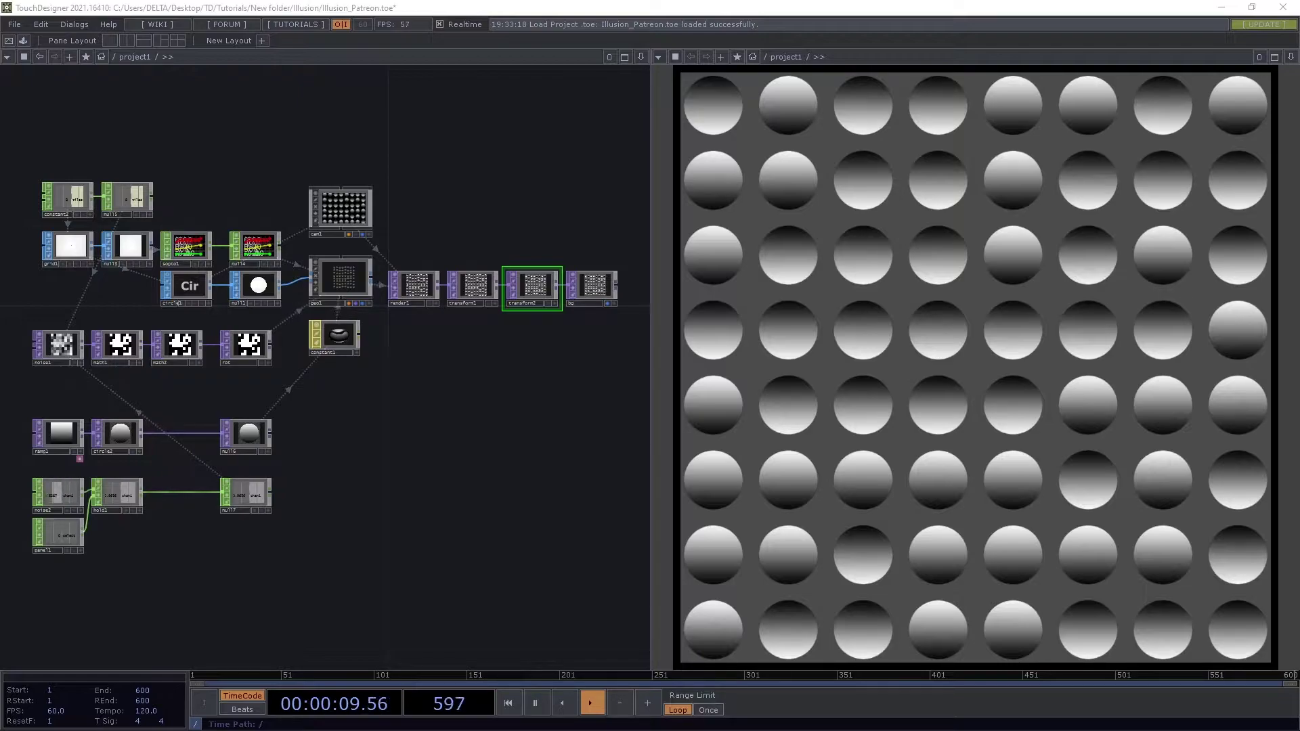
Bring the photo viewer with the book illustration onto the screen and rotate the photo upside down.
drag(0, 150, 339, 88)
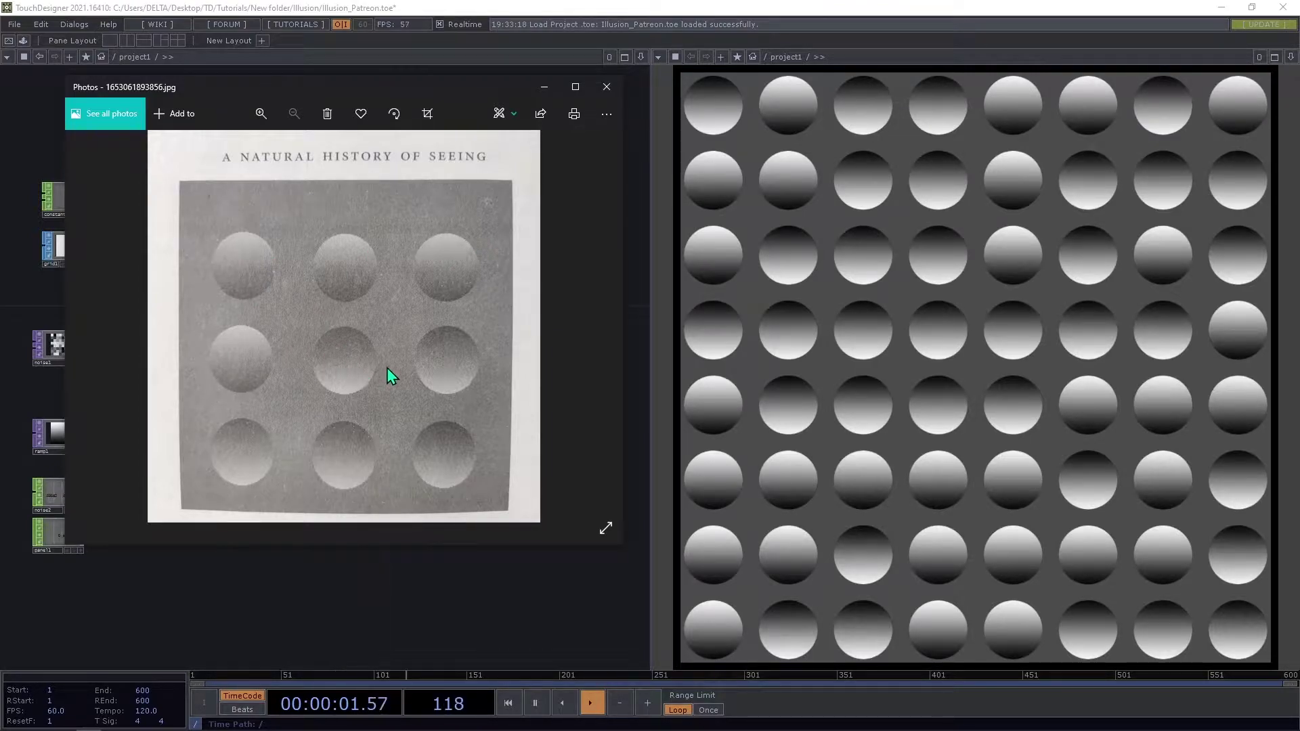
click(392, 114)
click(390, 115)
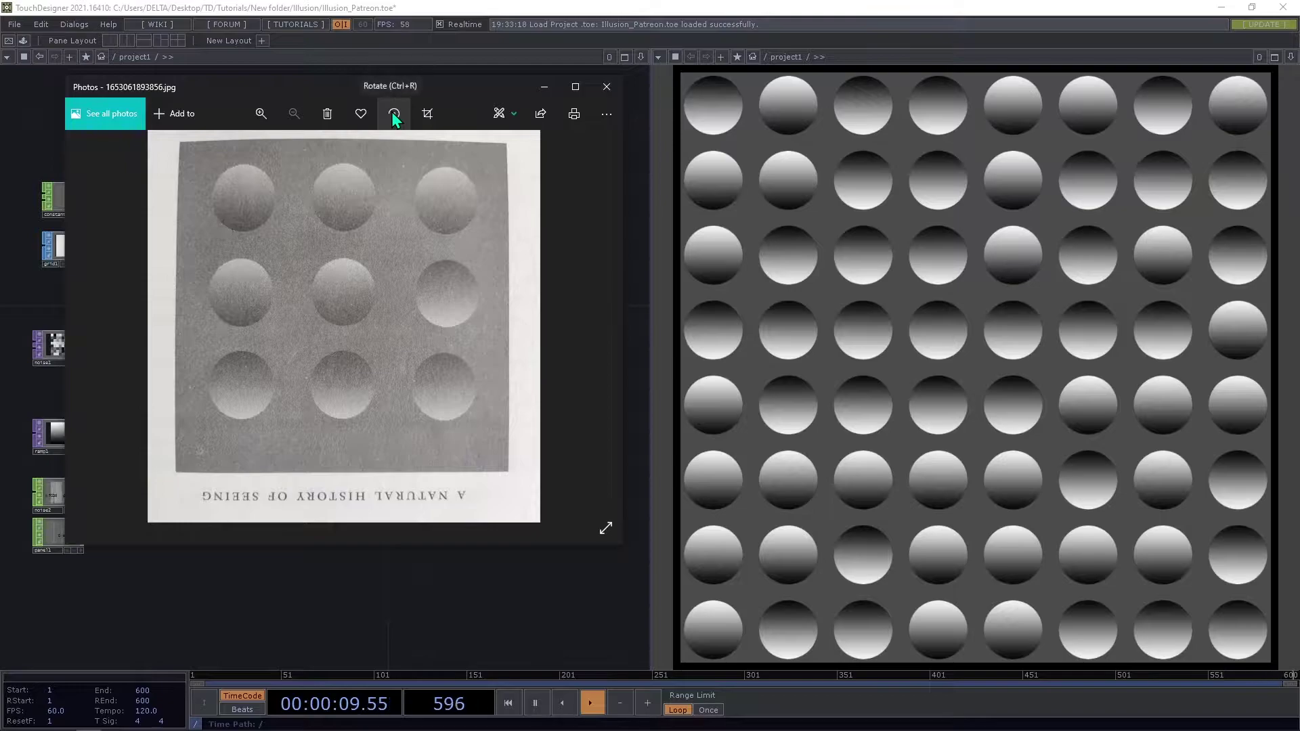
Browse through the rendered circle-grid sample images and return to the book photo.
key(Right)
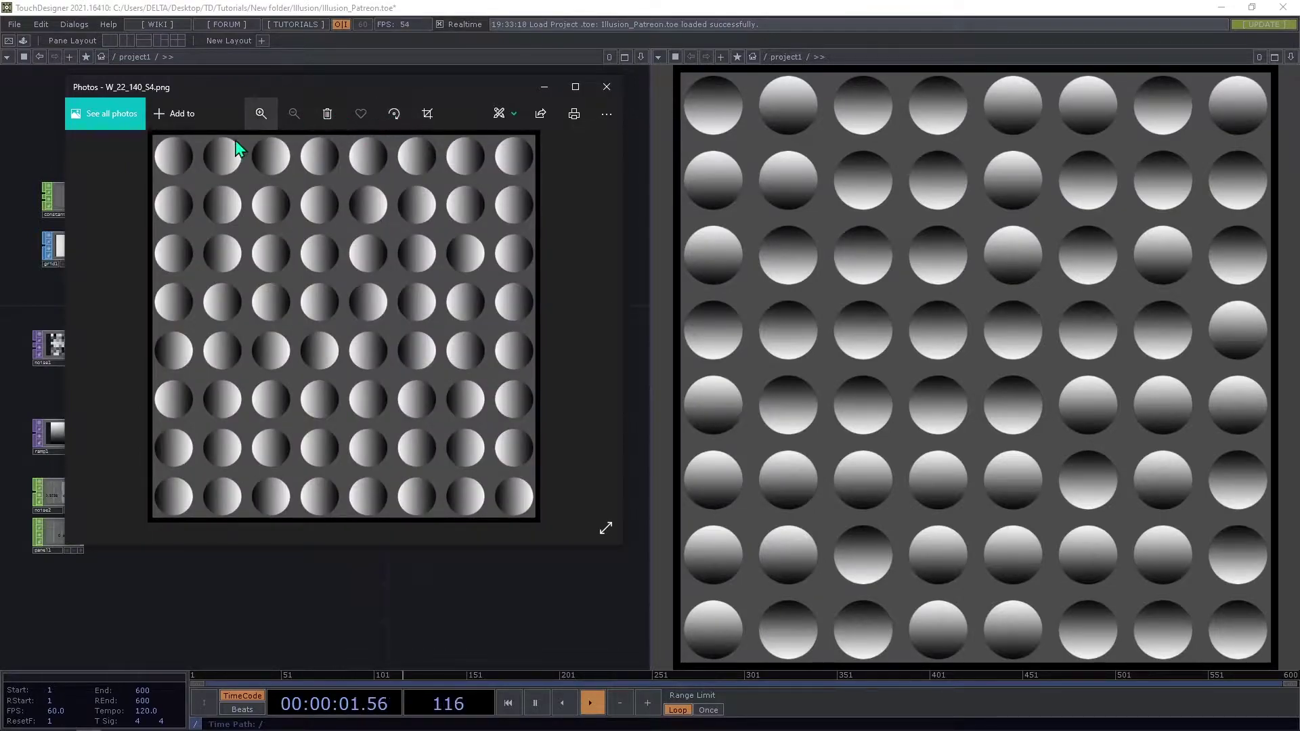
click(82, 318)
click(82, 315)
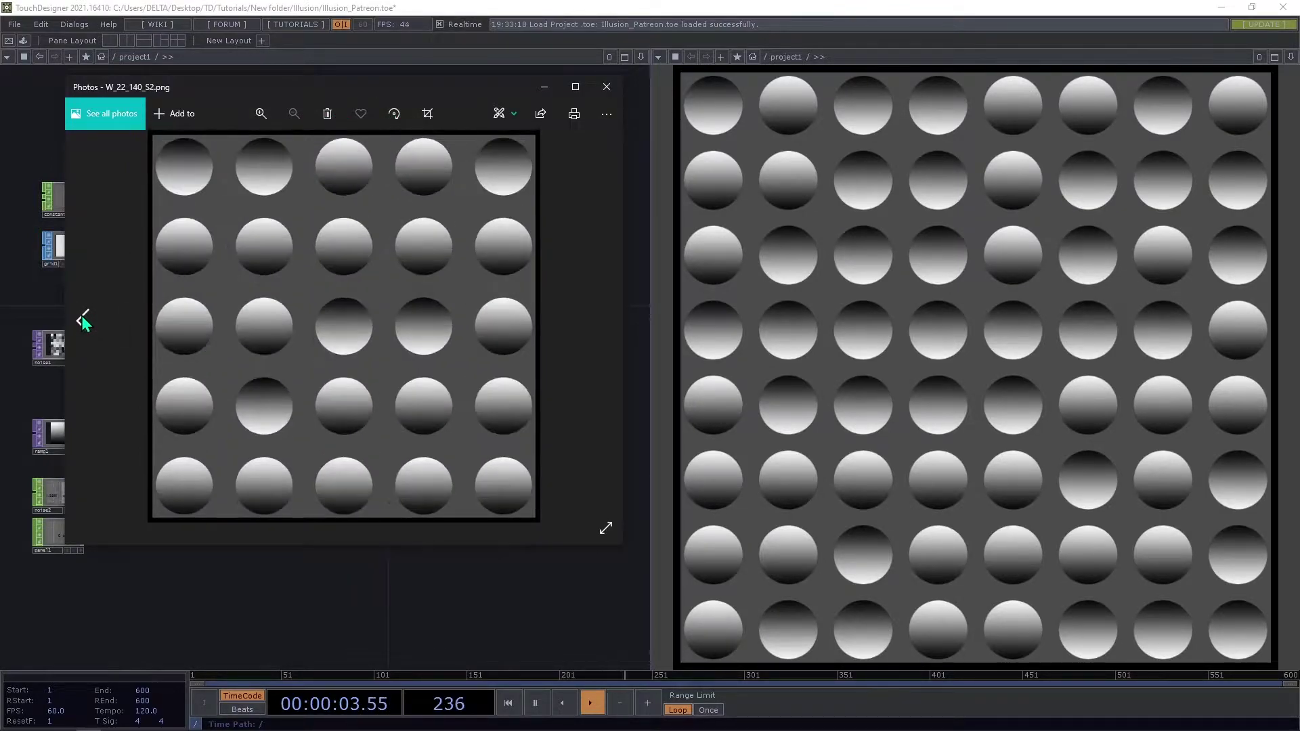
click(81, 315)
click(81, 316)
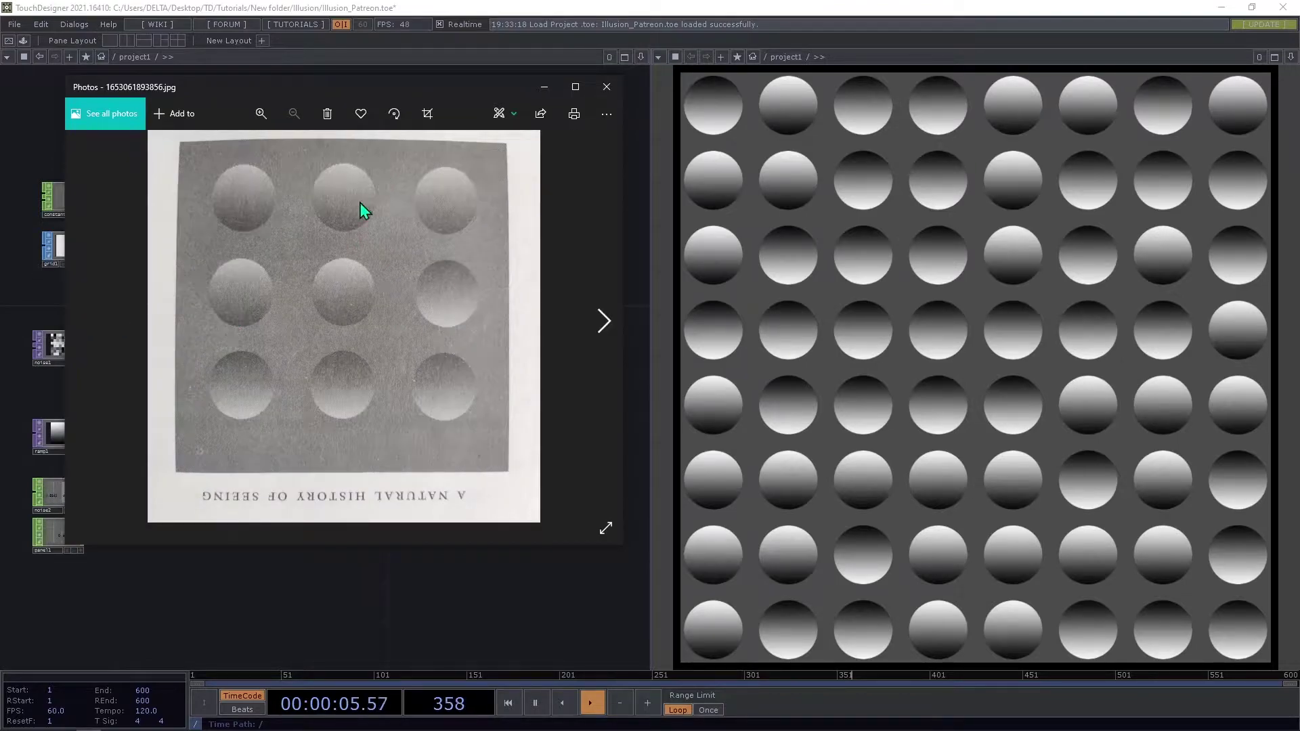
Rotate the book photo upright again and move the photo viewer off the screen.
click(395, 115)
click(395, 115)
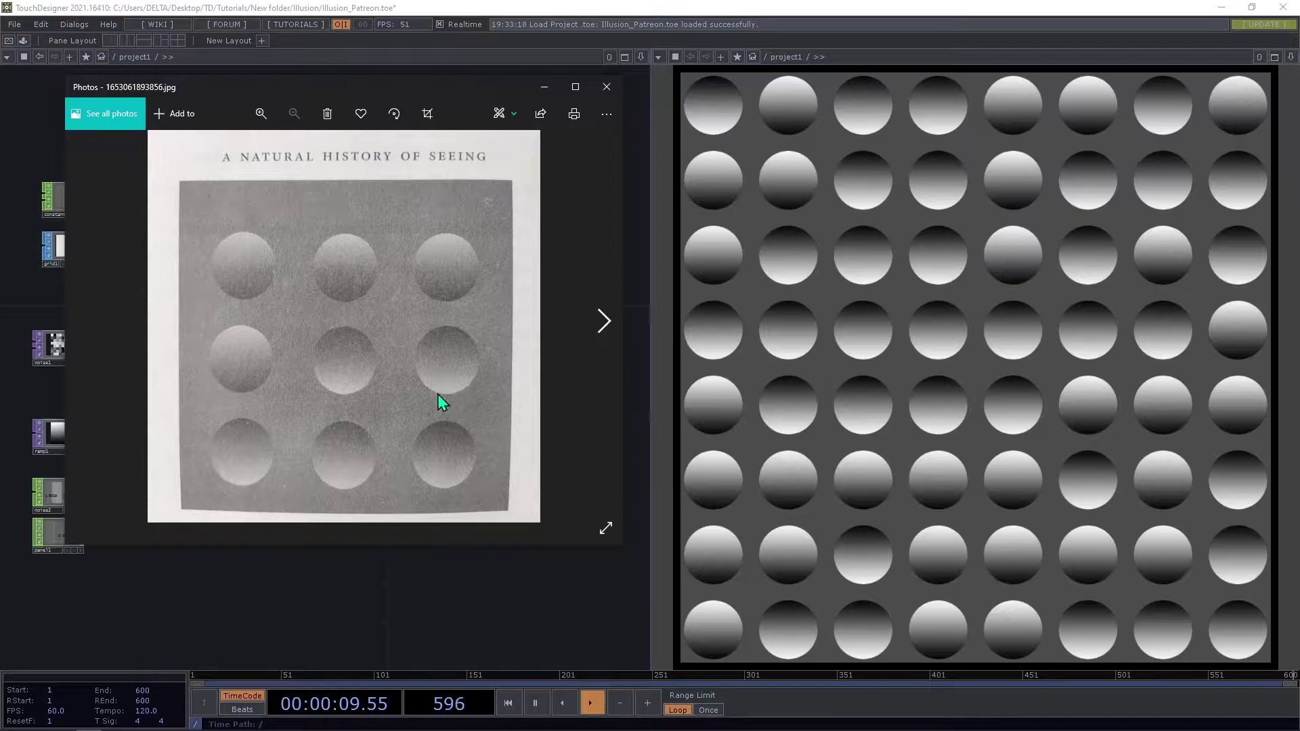
drag(421, 95, 0, 162)
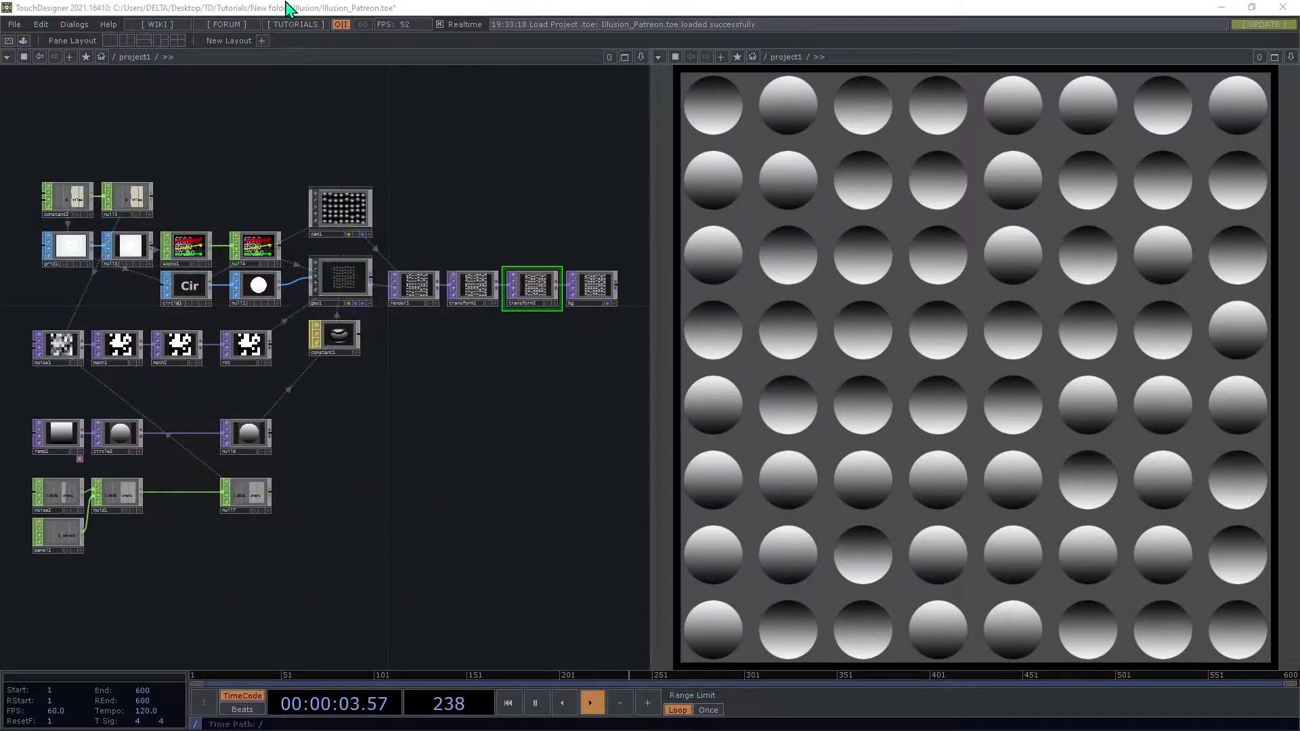
Move the finished illusion project out of the way to reveal the new empty project and close its palette.
drag(286, 7, 0, 8)
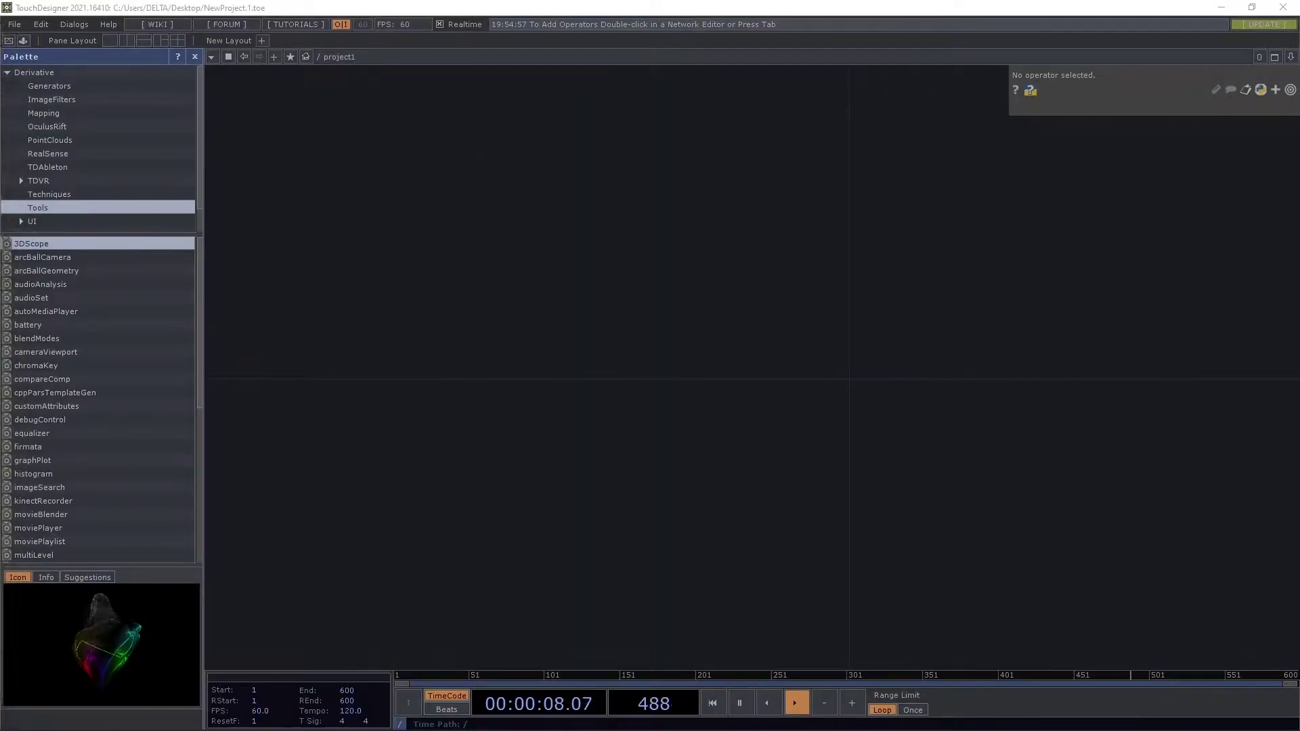
click(195, 57)
drag(239, 170, 384, 291)
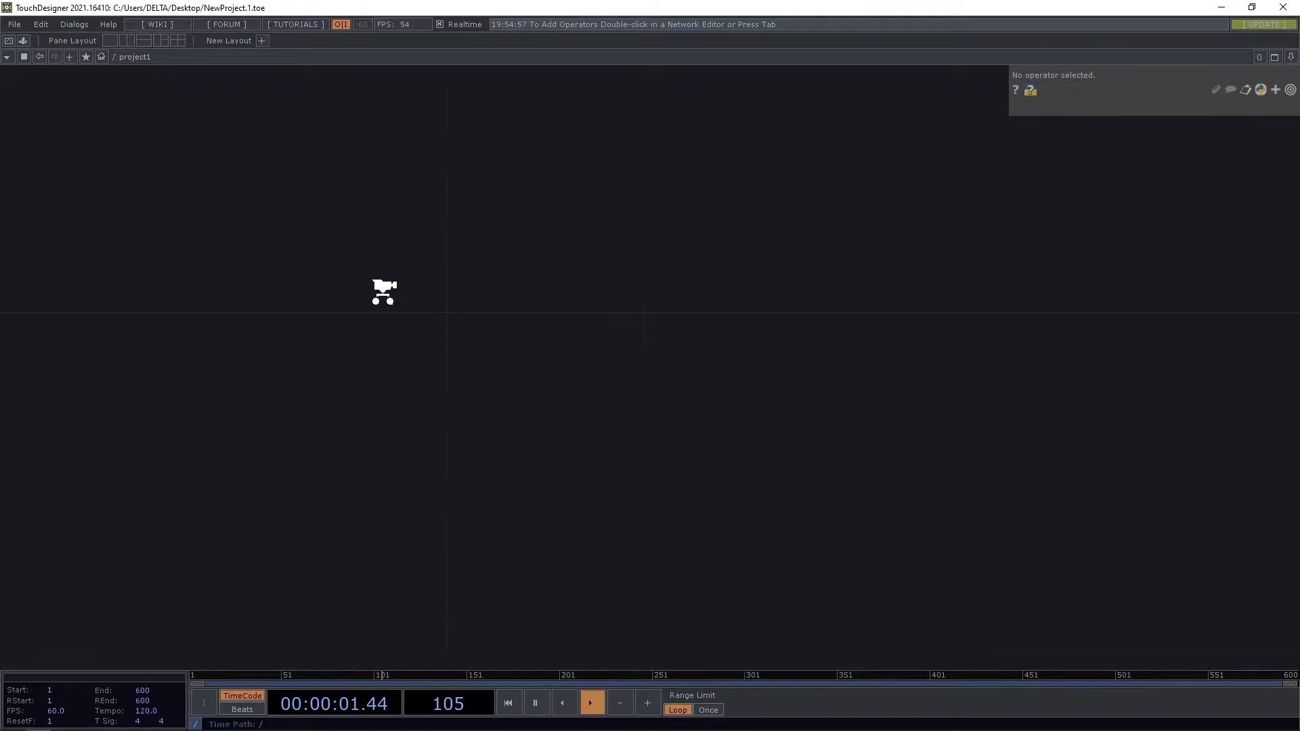
Go up to the parent level and set the height of the project1 container to 1280.
scroll(384, 292, down, 3)
click(992, 112)
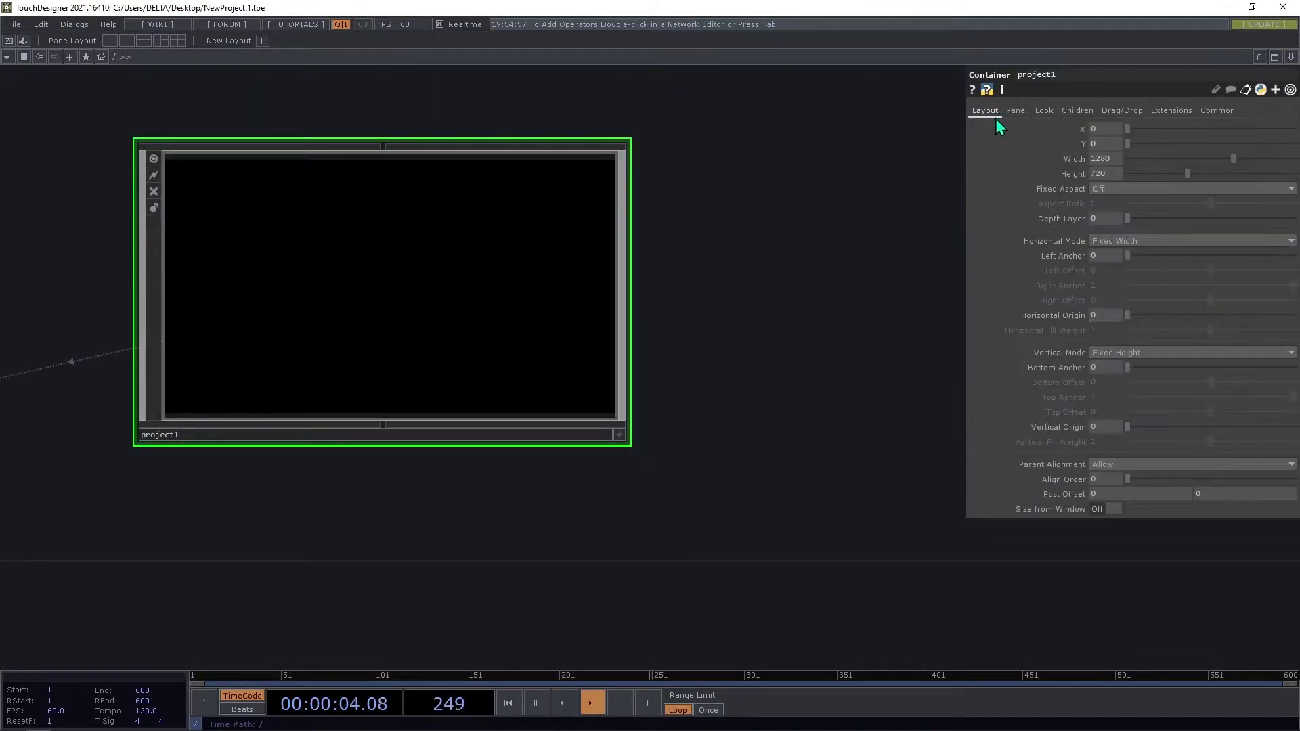
scroll(281, 397, down, 3)
drag(295, 377, 174, 434)
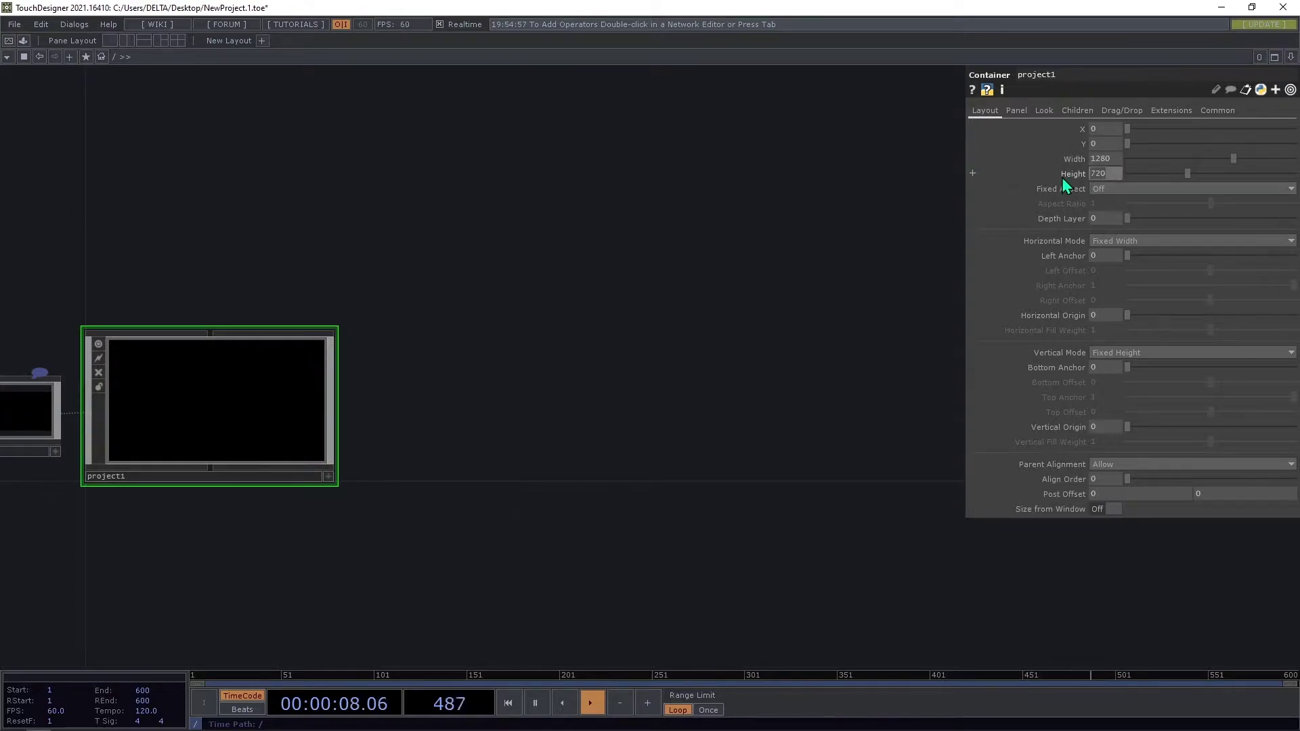
text(1280)
key(Return)
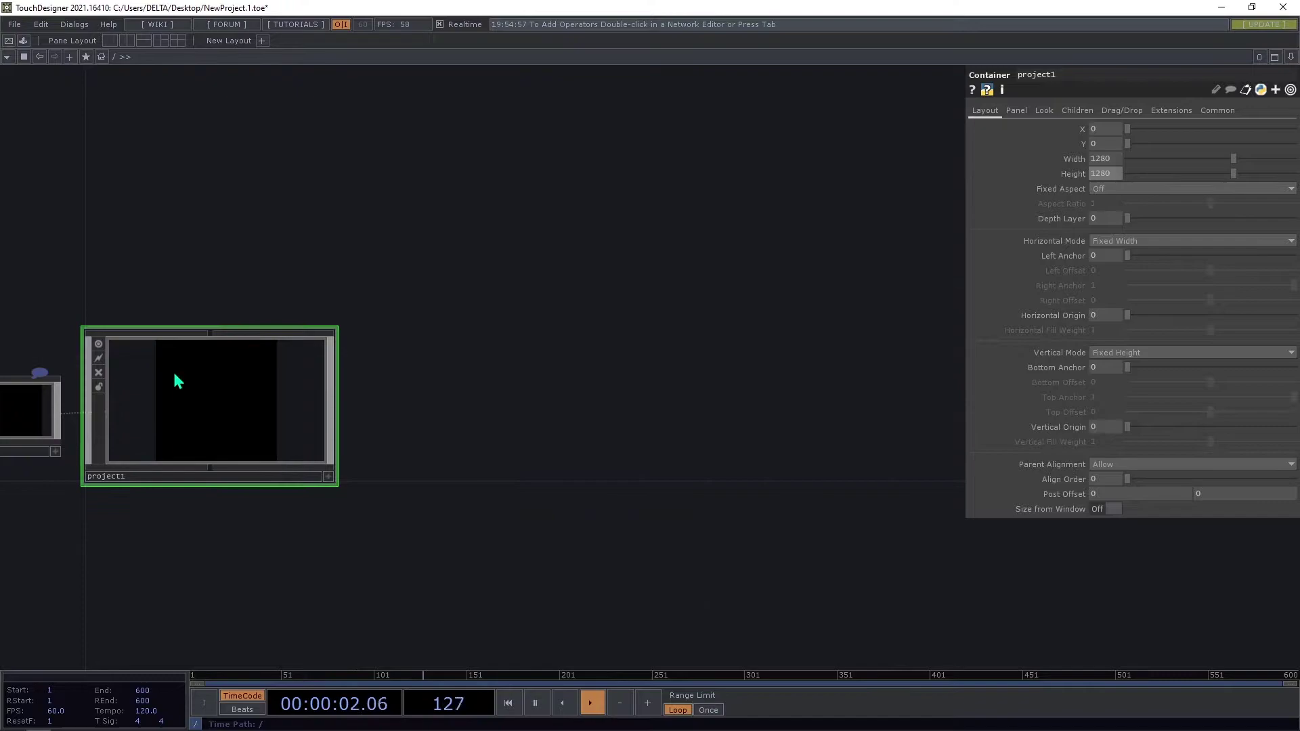
Set the project1 container's background TOP to ./bg.
click(1044, 110)
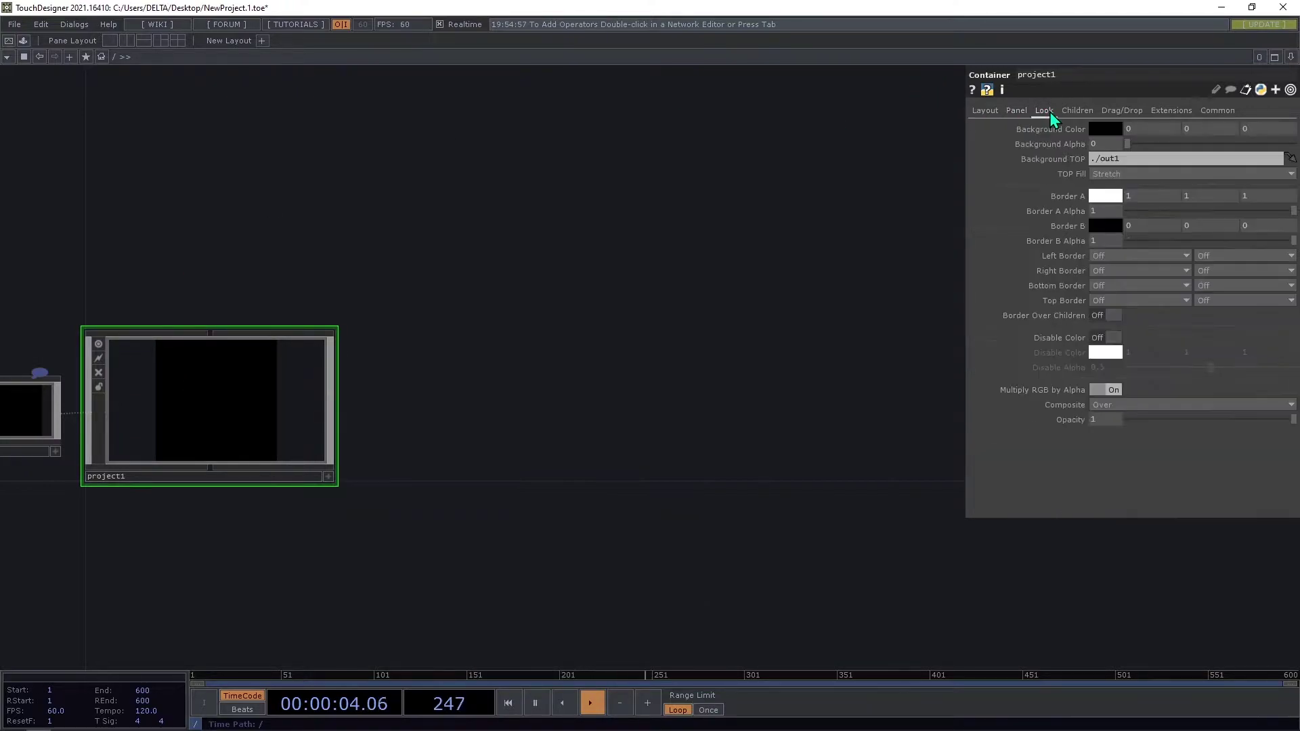
click(1117, 160)
drag(1116, 162, 1097, 180)
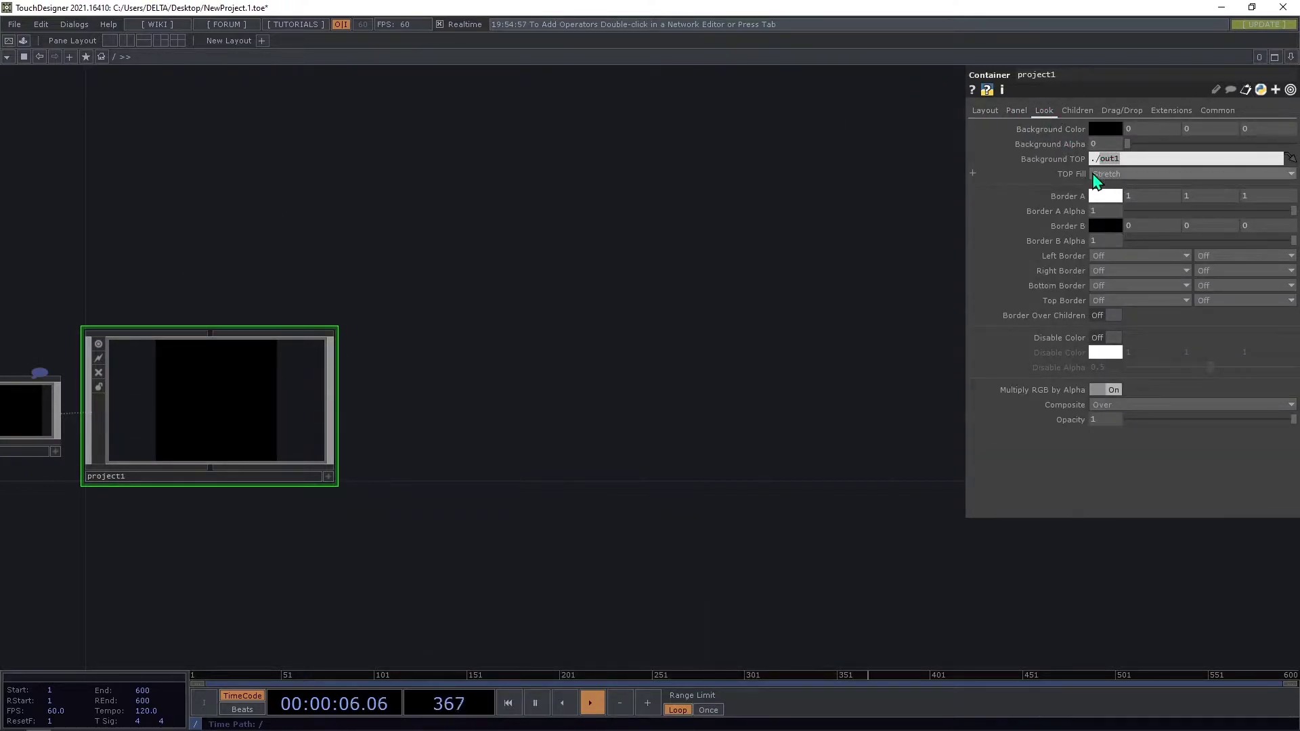
text(bg)
key(Return)
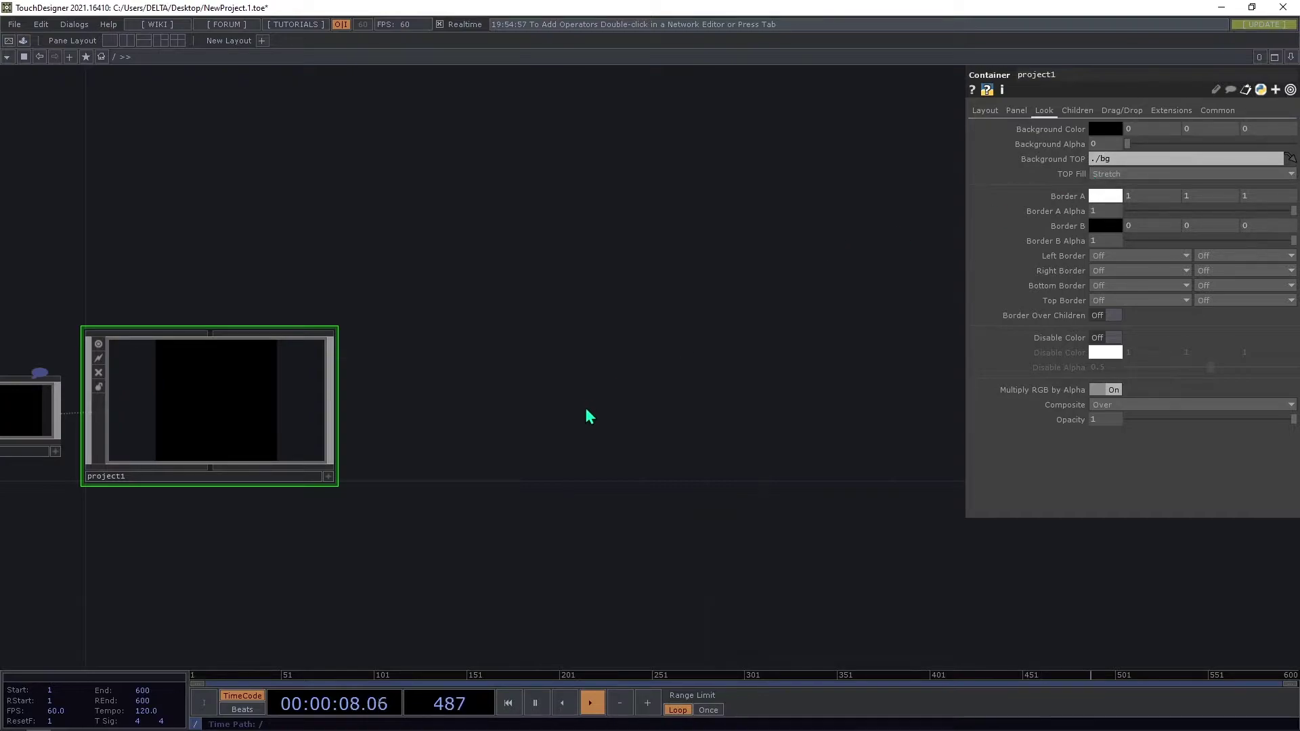
Enter the project1 network and place a Circle SOP in it.
key(i)
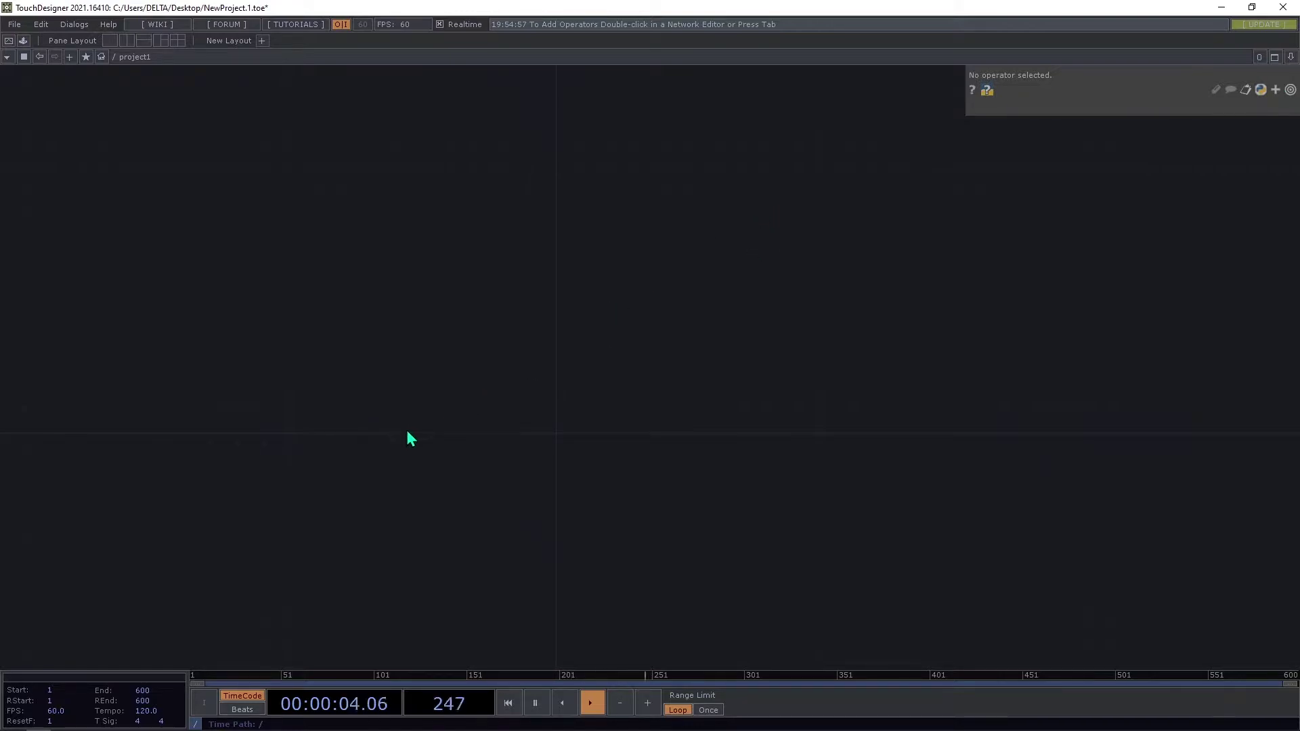
double_click(351, 416)
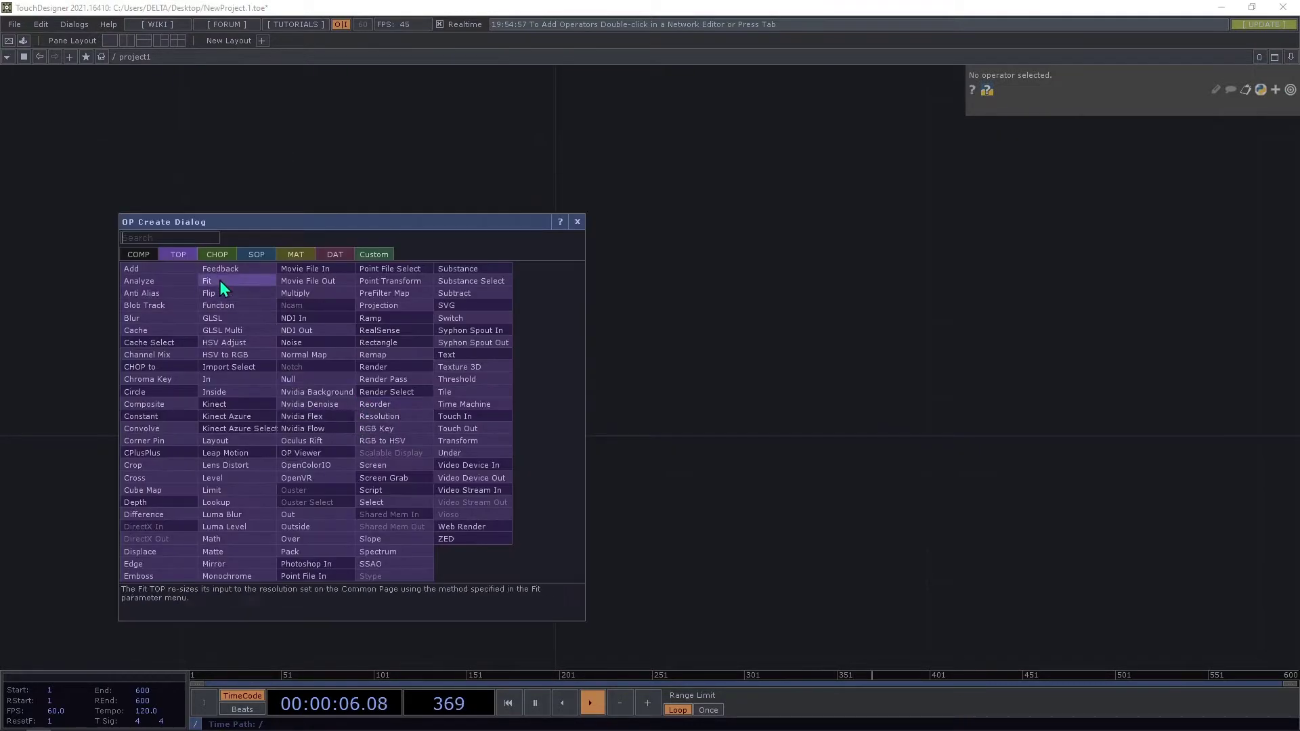
click(256, 254)
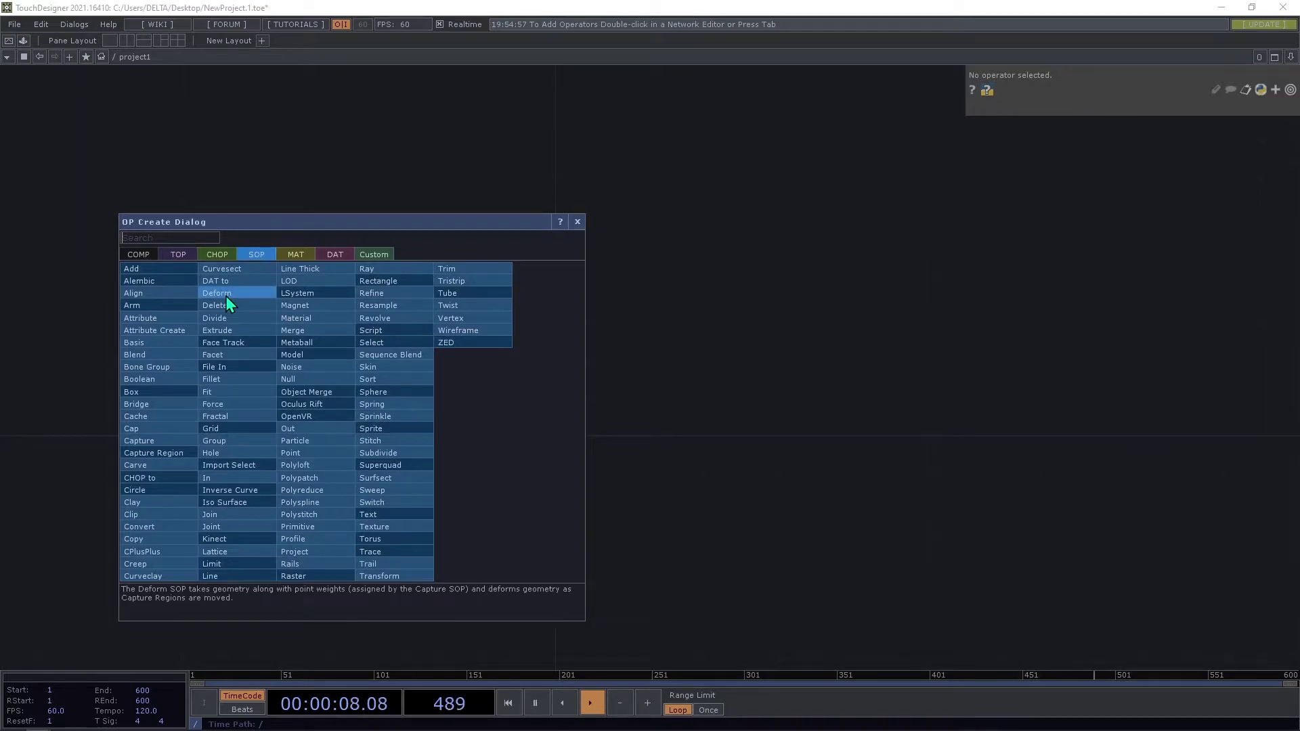
text(c)
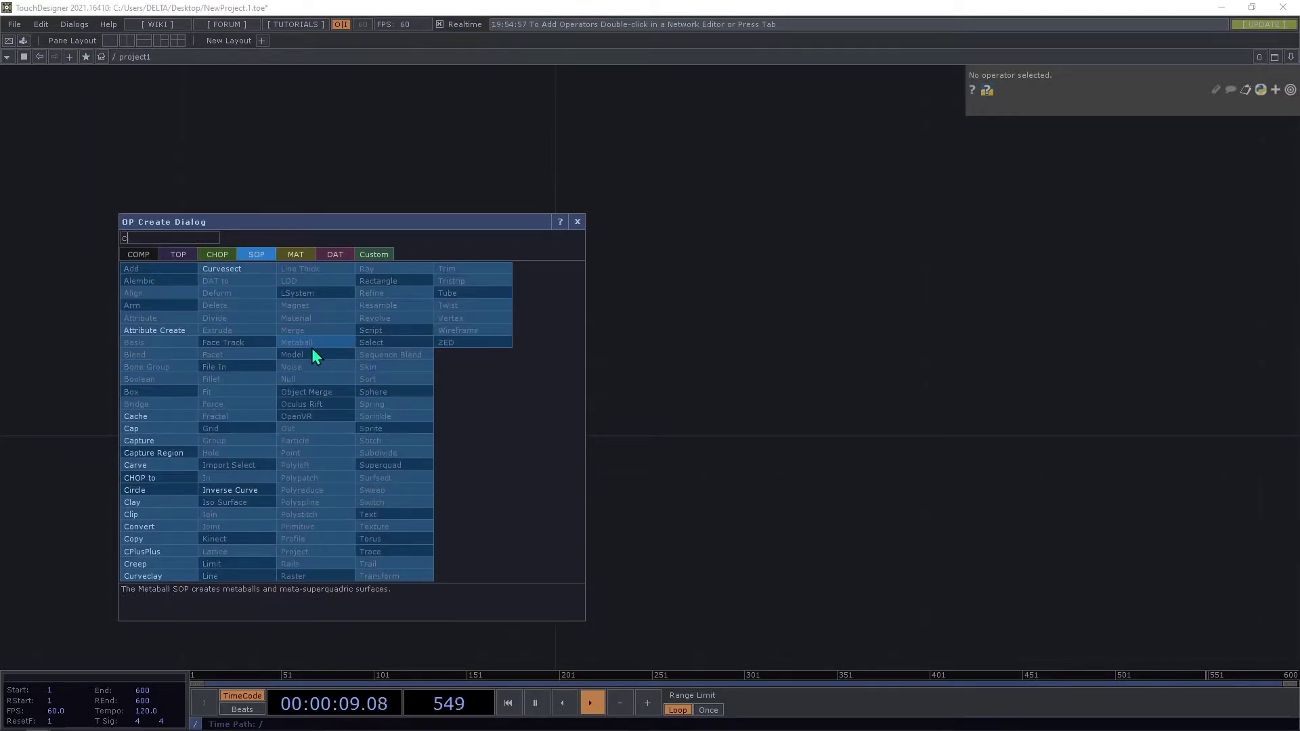
click(164, 492)
click(380, 425)
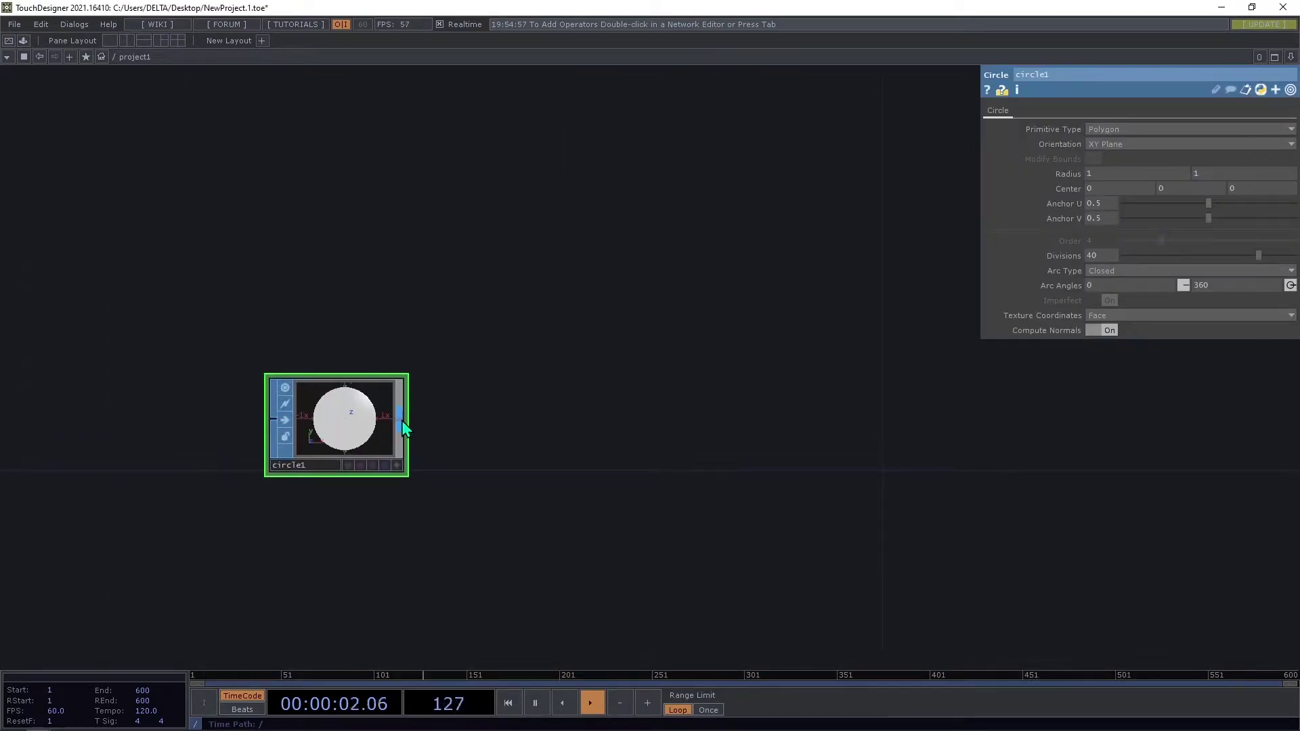
Append a Geometry COMP to the output of the circle1 SOP.
right_click(401, 424)
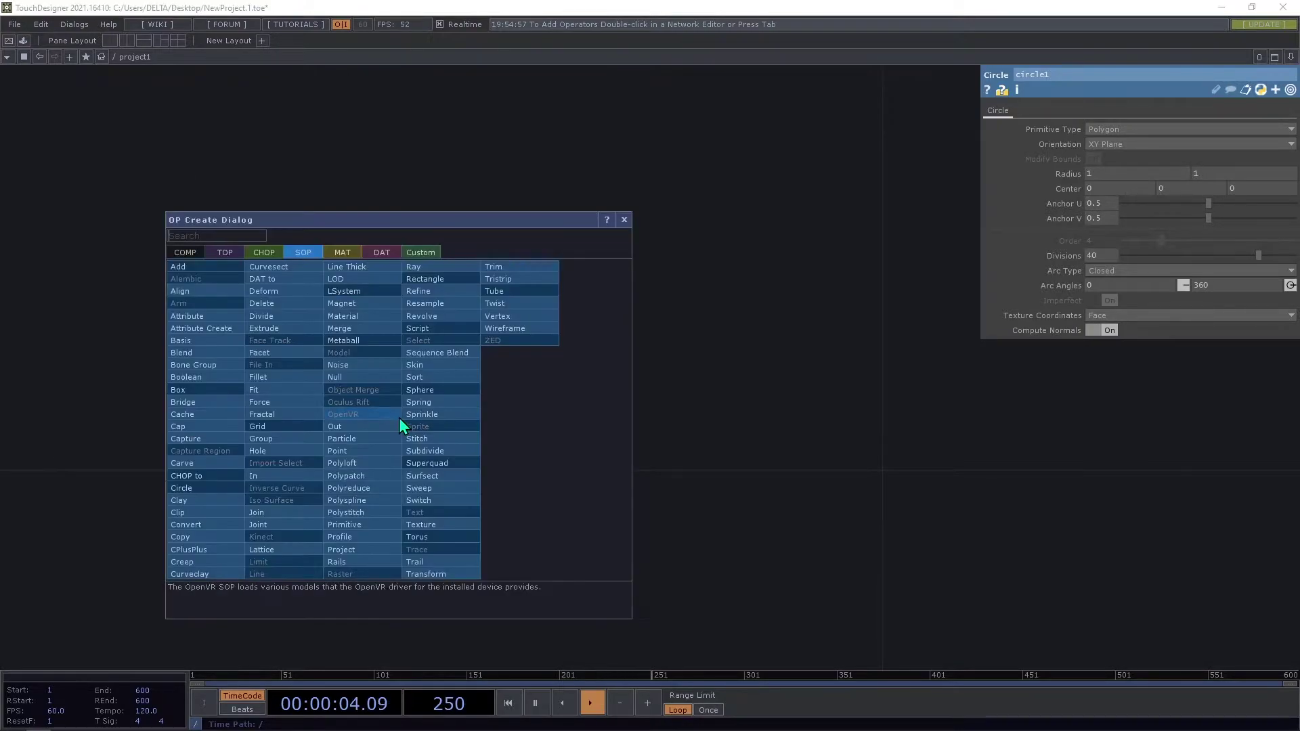
click(187, 251)
click(215, 365)
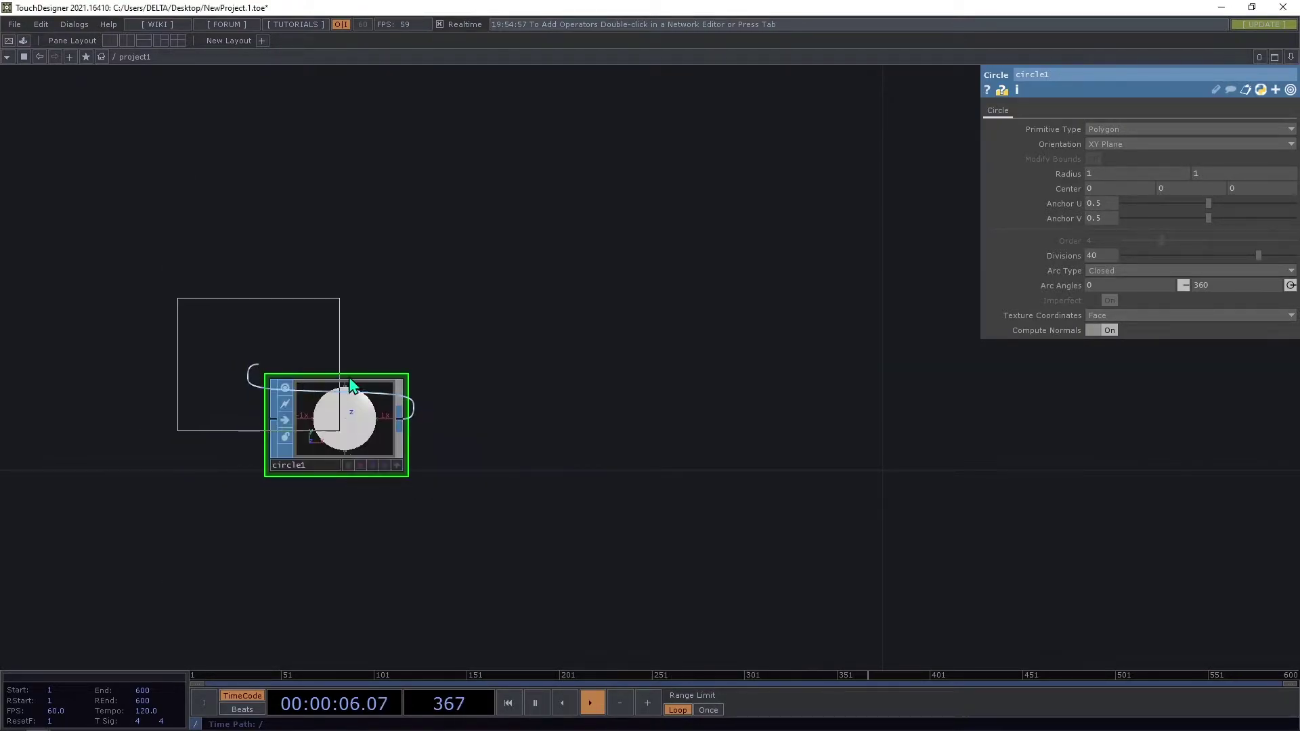
click(618, 400)
Add a Camera COMP above the geometry component.
double_click(537, 290)
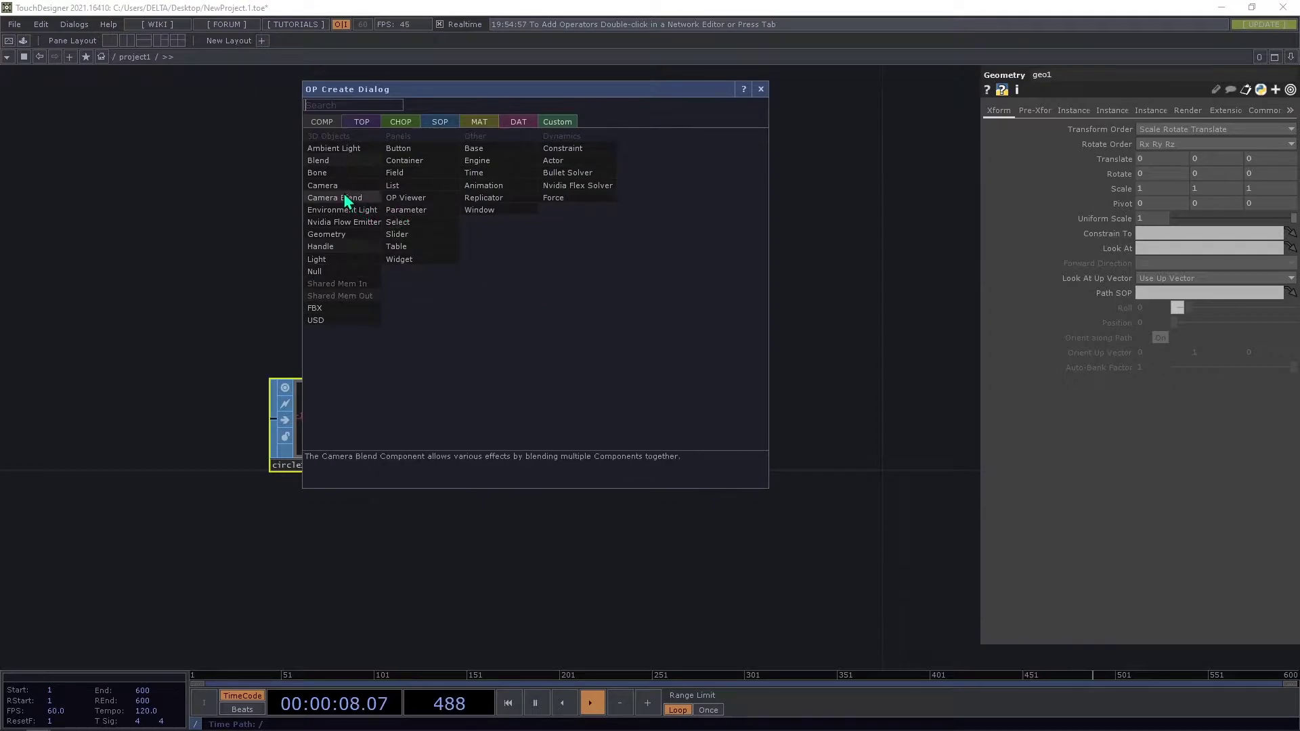
click(335, 186)
click(603, 265)
Add a Constant MAT below the geometry component and assign it as geo1's material.
drag(777, 388, 677, 331)
double_click(492, 468)
click(437, 306)
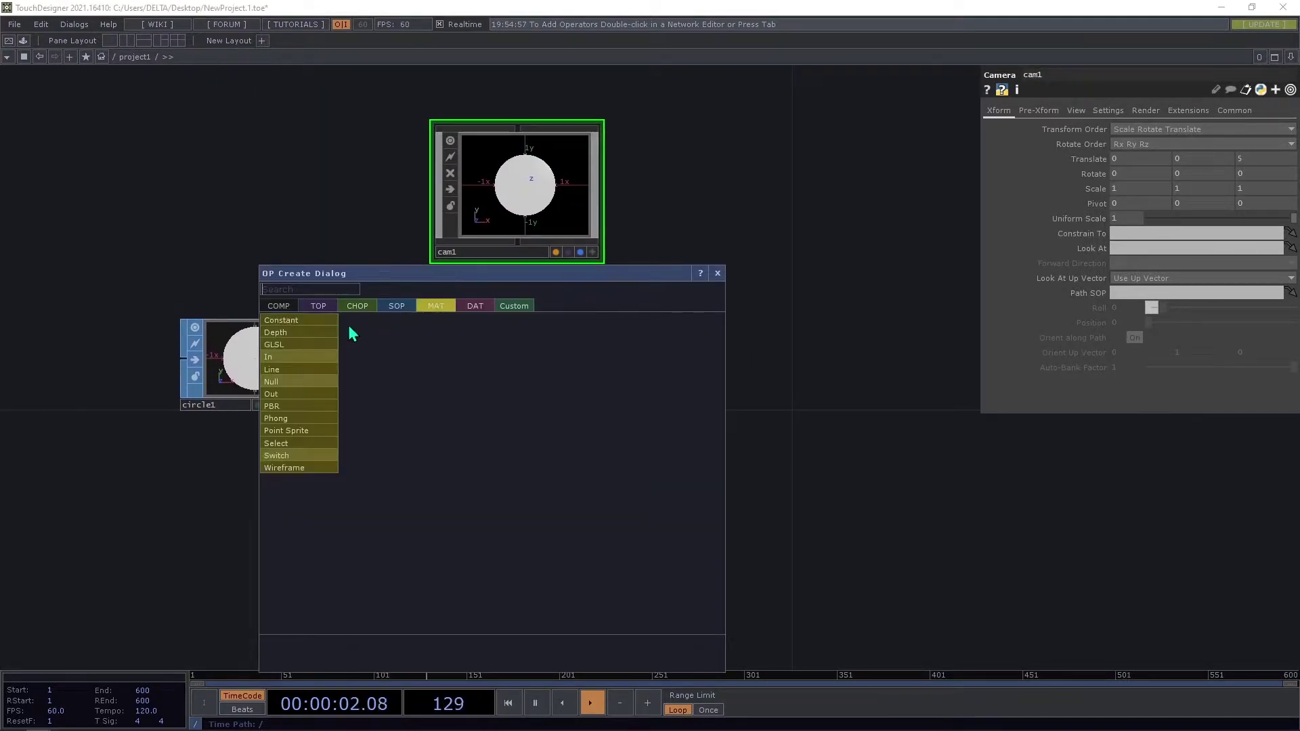
click(335, 332)
click(498, 484)
drag(497, 484, 493, 382)
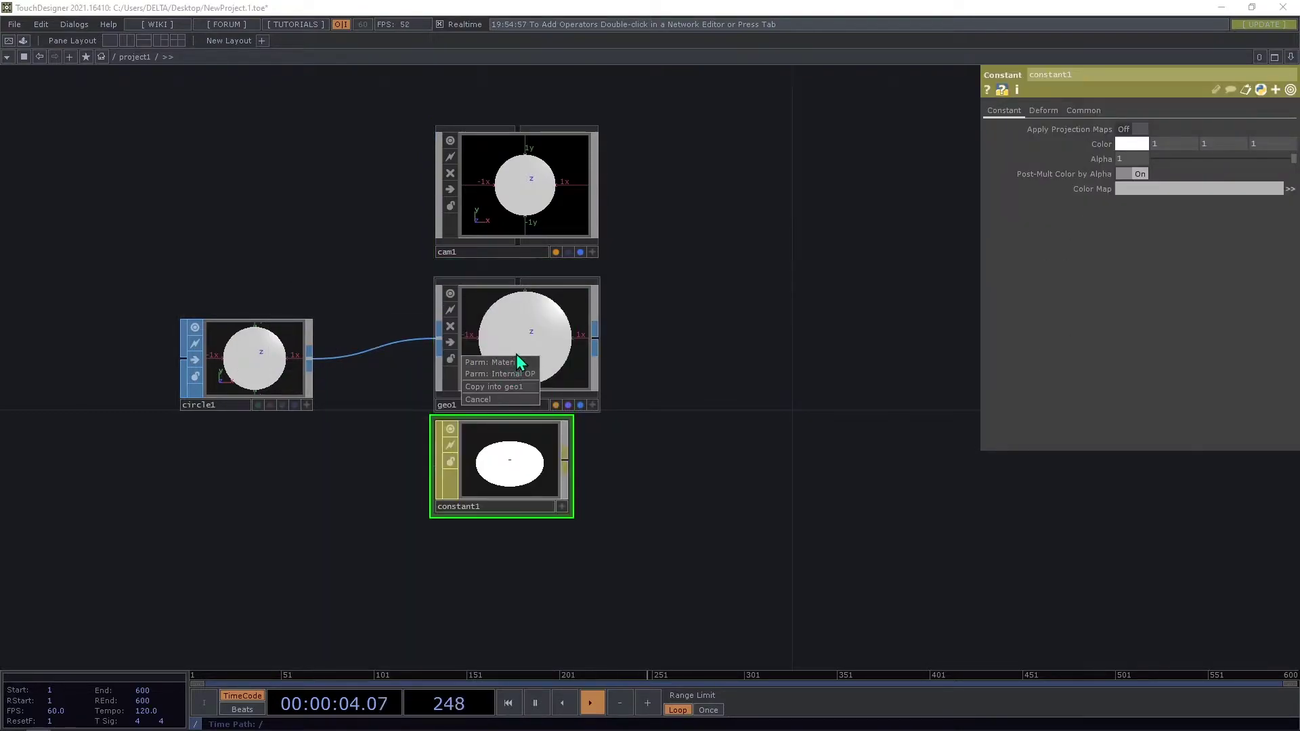
click(516, 356)
drag(603, 429, 308, 360)
drag(221, 382, 246, 382)
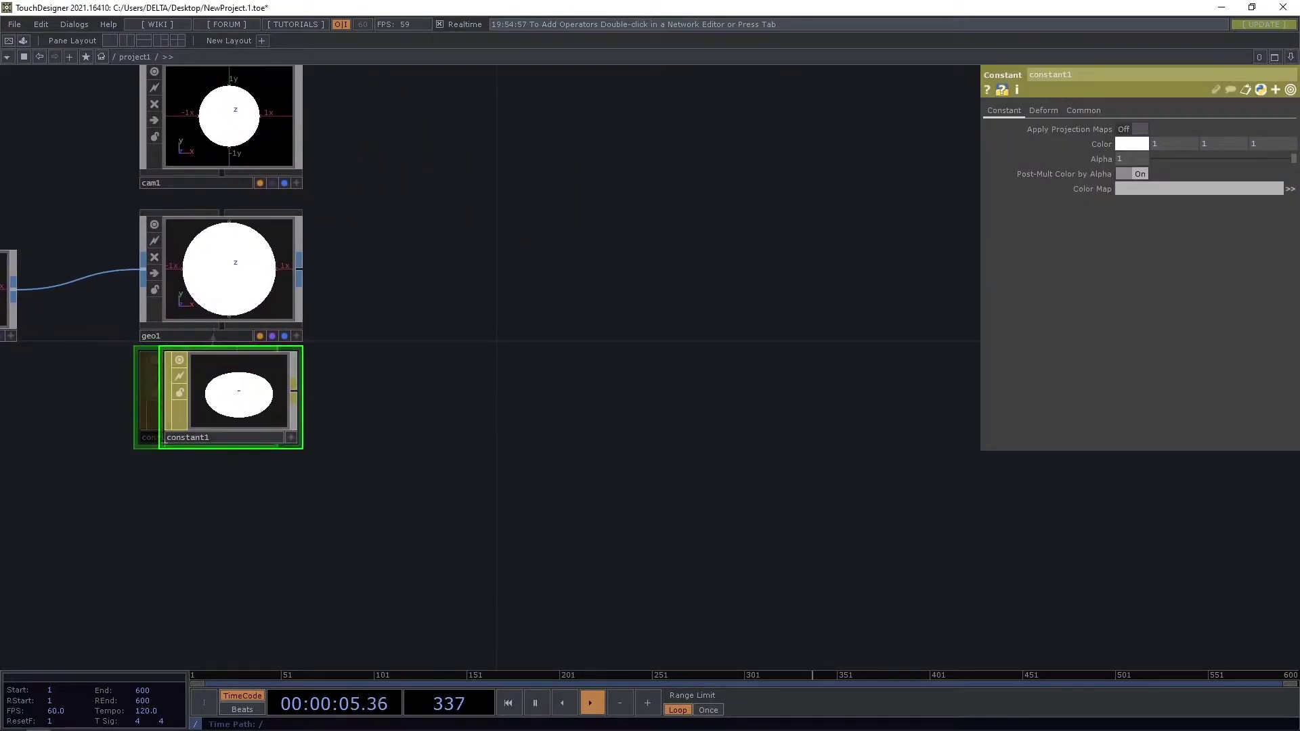
Add a Render TOP beside the geometry and camera components.
double_click(372, 302)
text(re)
click(214, 141)
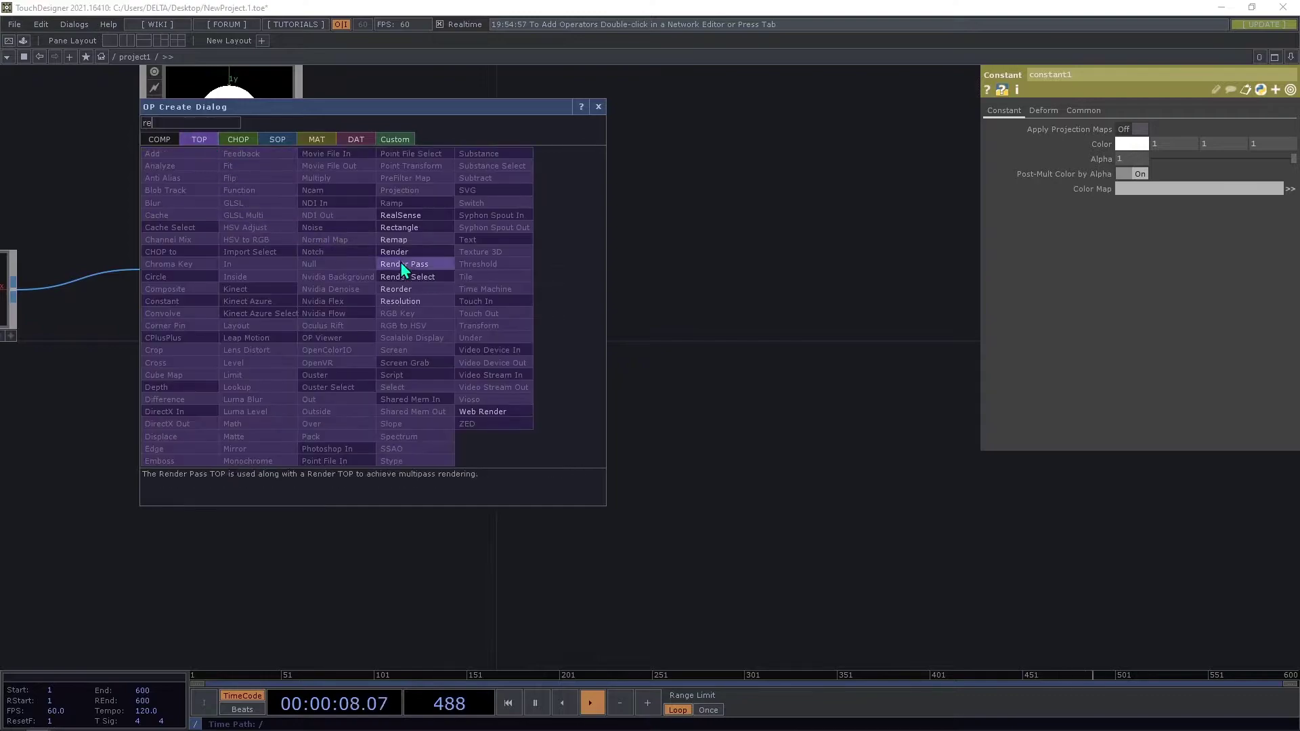
click(410, 257)
click(393, 291)
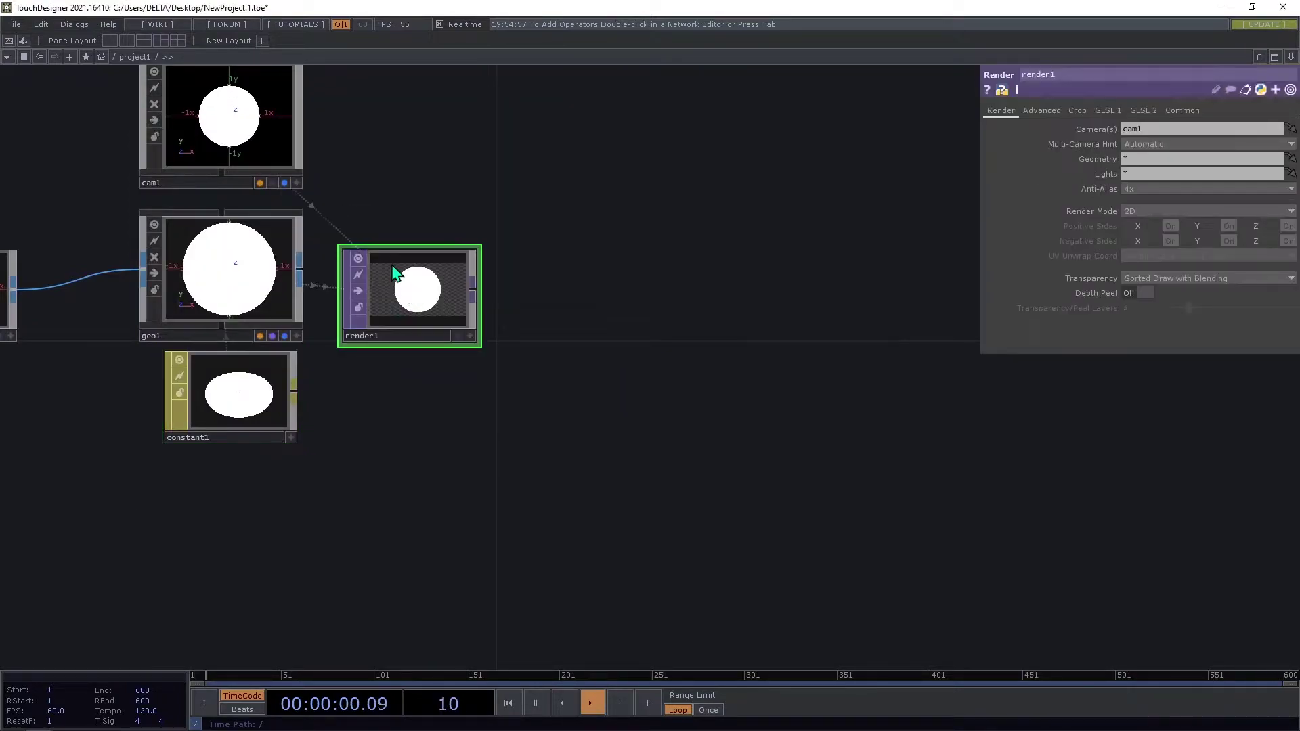
Link the Render TOP's resolution width to the parent container's width with an expression.
click(1183, 110)
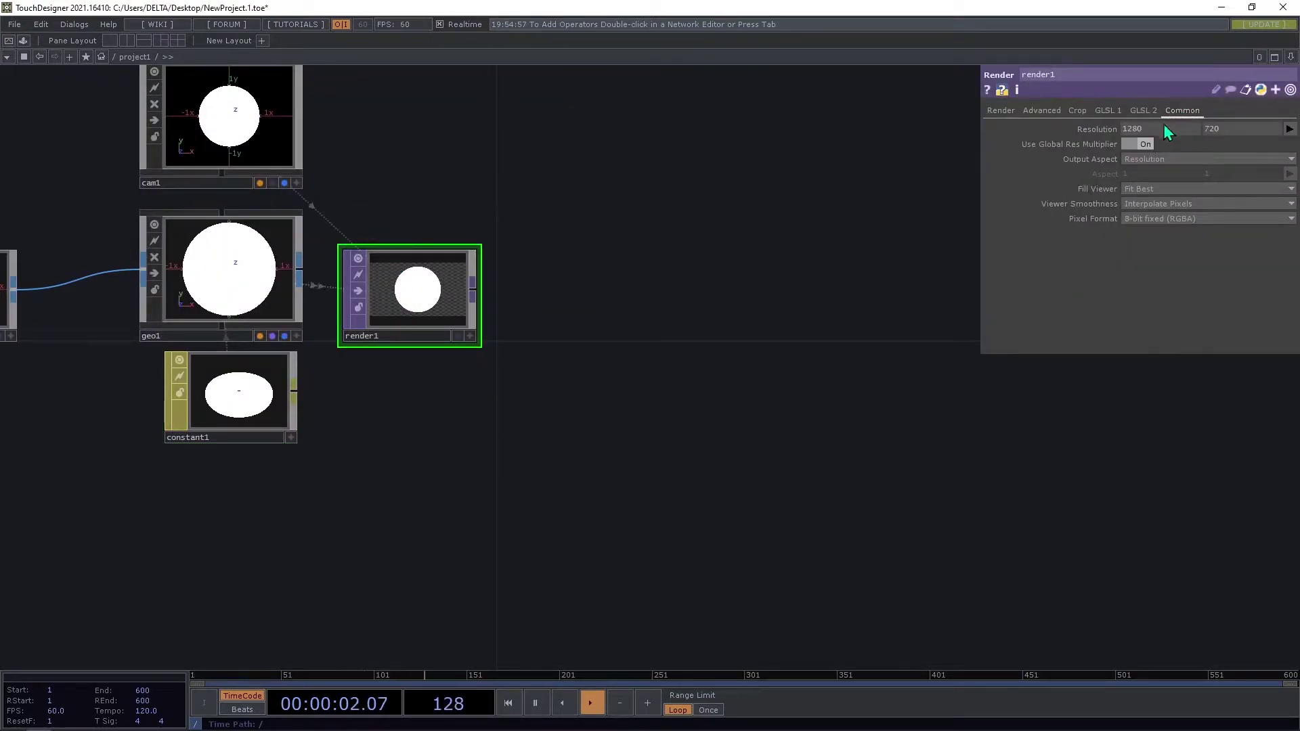
text(par)
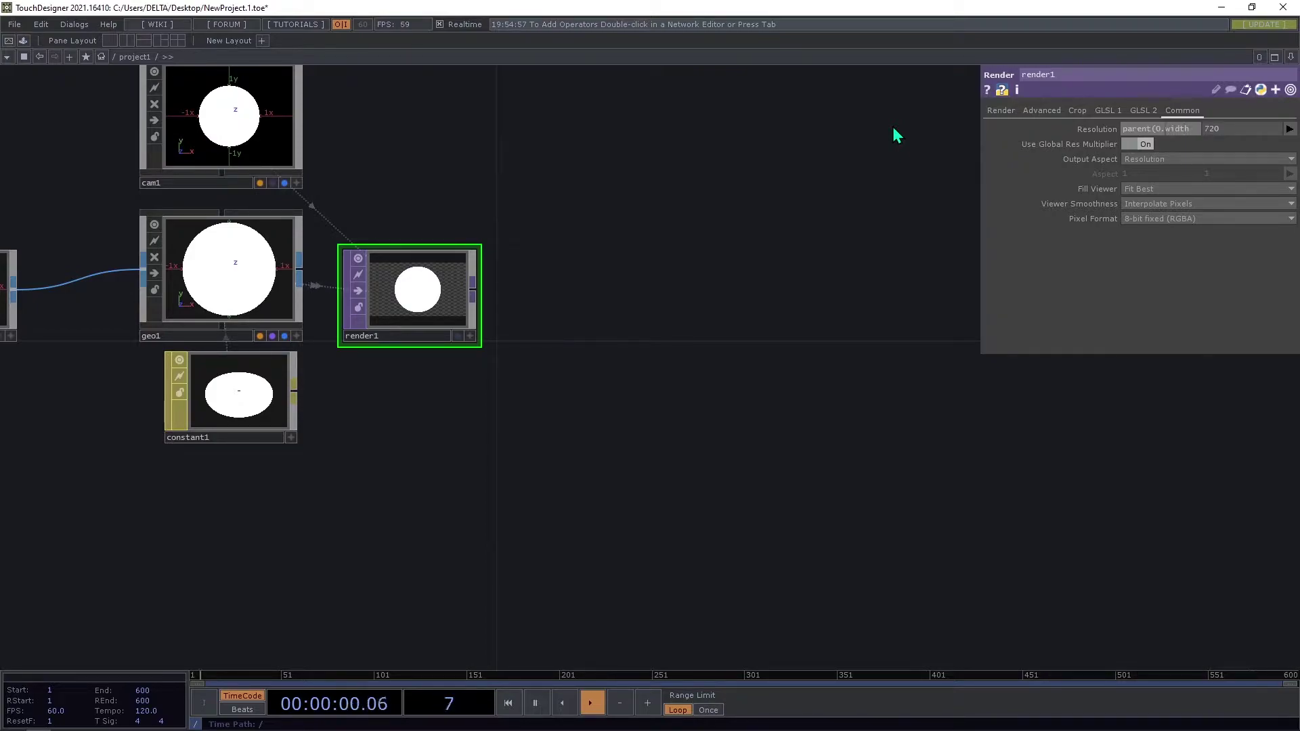
text(ent(0.width)
key(Return)
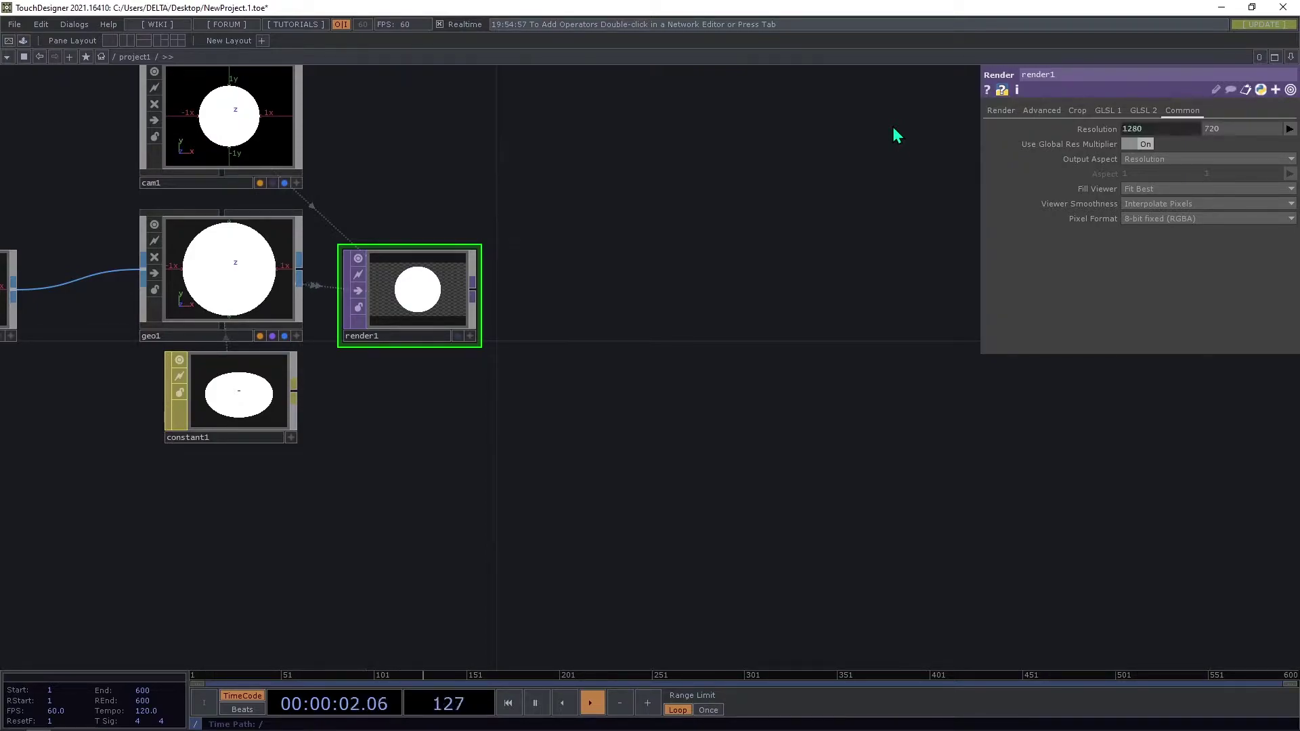
Set the Render TOP's resolution height to the expression parent().height.
click(1221, 128)
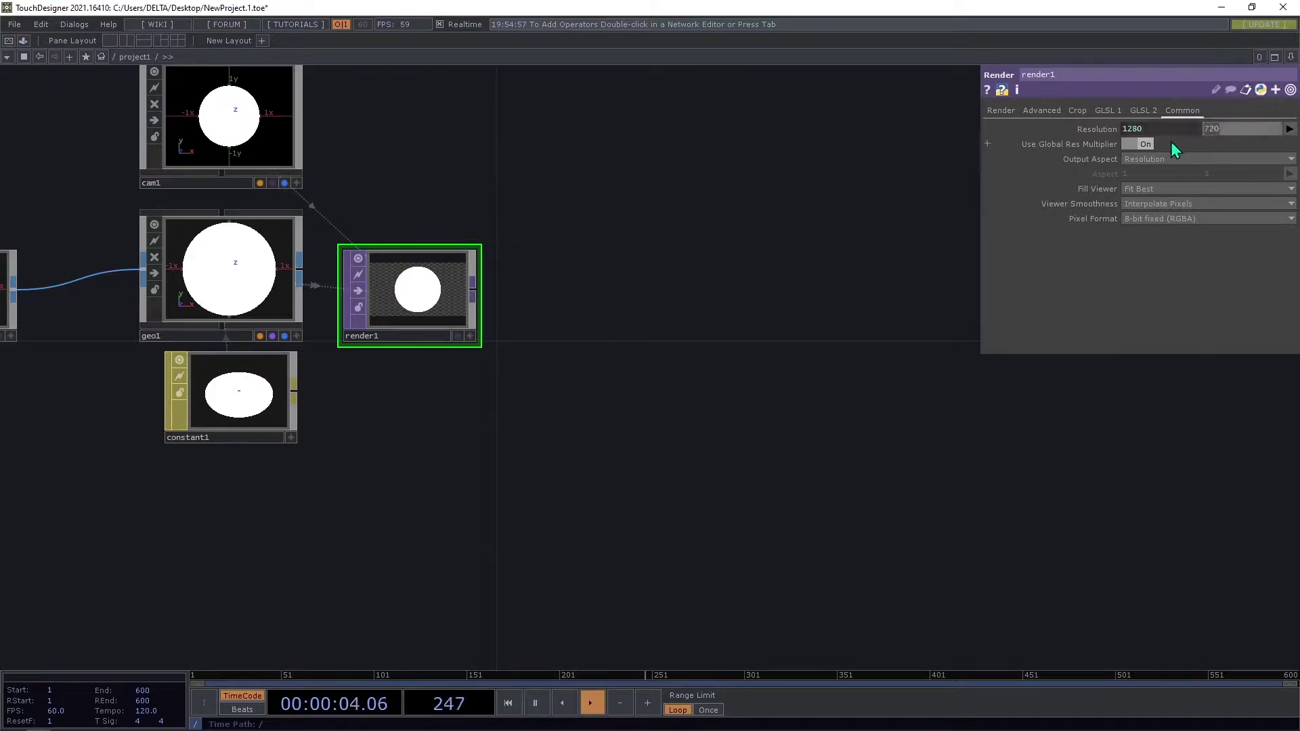
text(parent().heght)
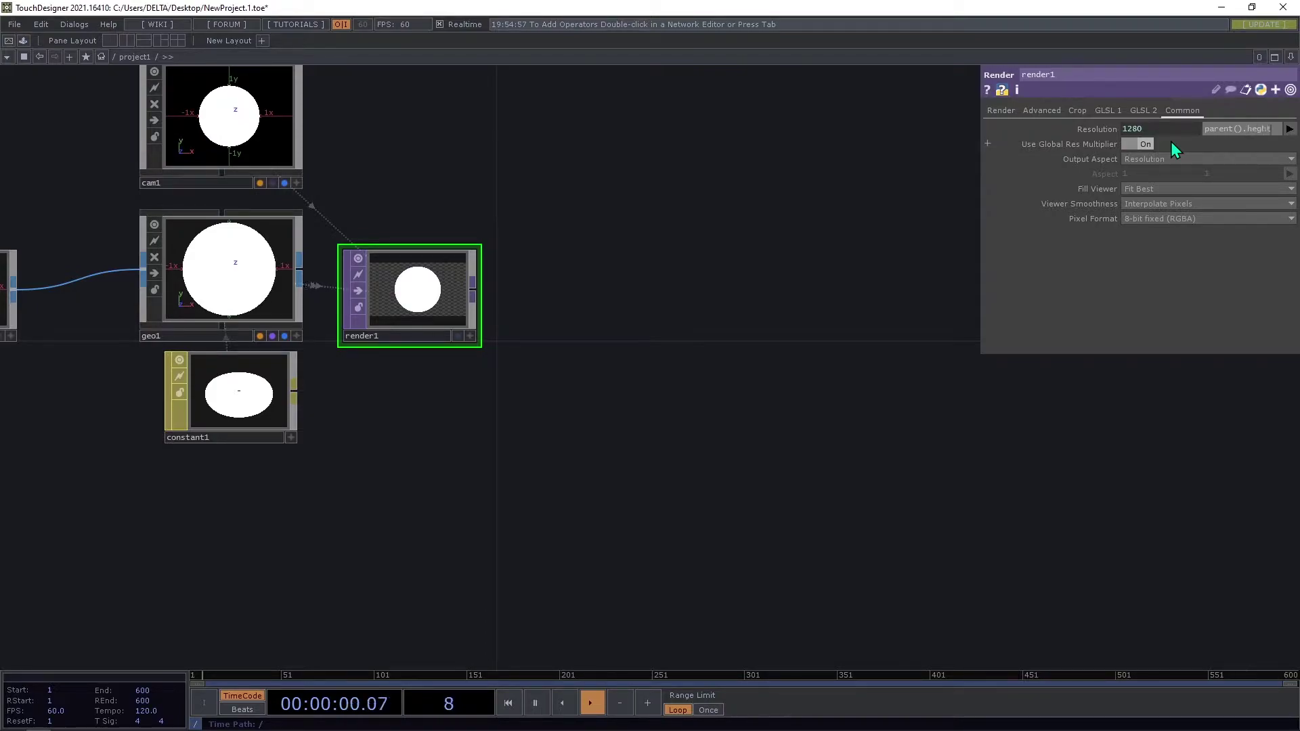
key(BackSpace)
key(BackSpace)
text(ight)
key(Return)
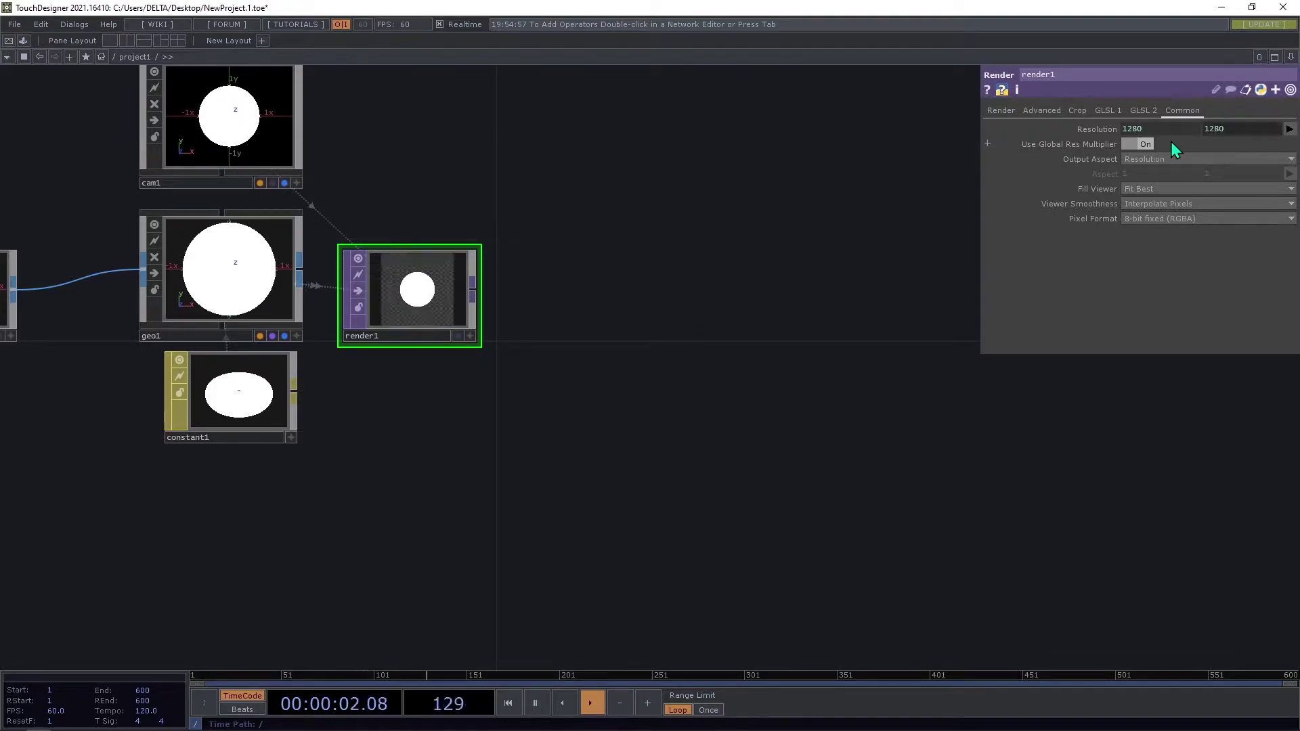
Set the Render TOP's pixel format to 32-bit float (RGBA) and append a Transform TOP to its output.
click(1165, 220)
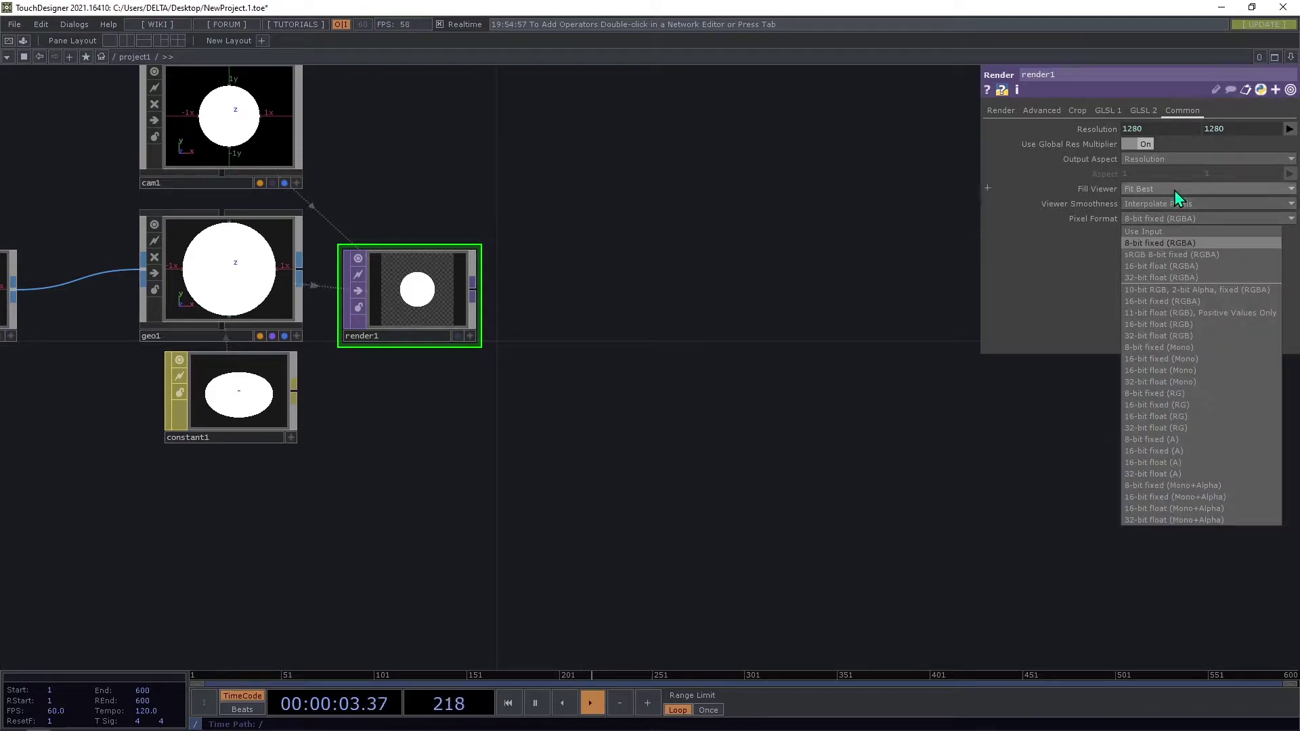
click(1168, 277)
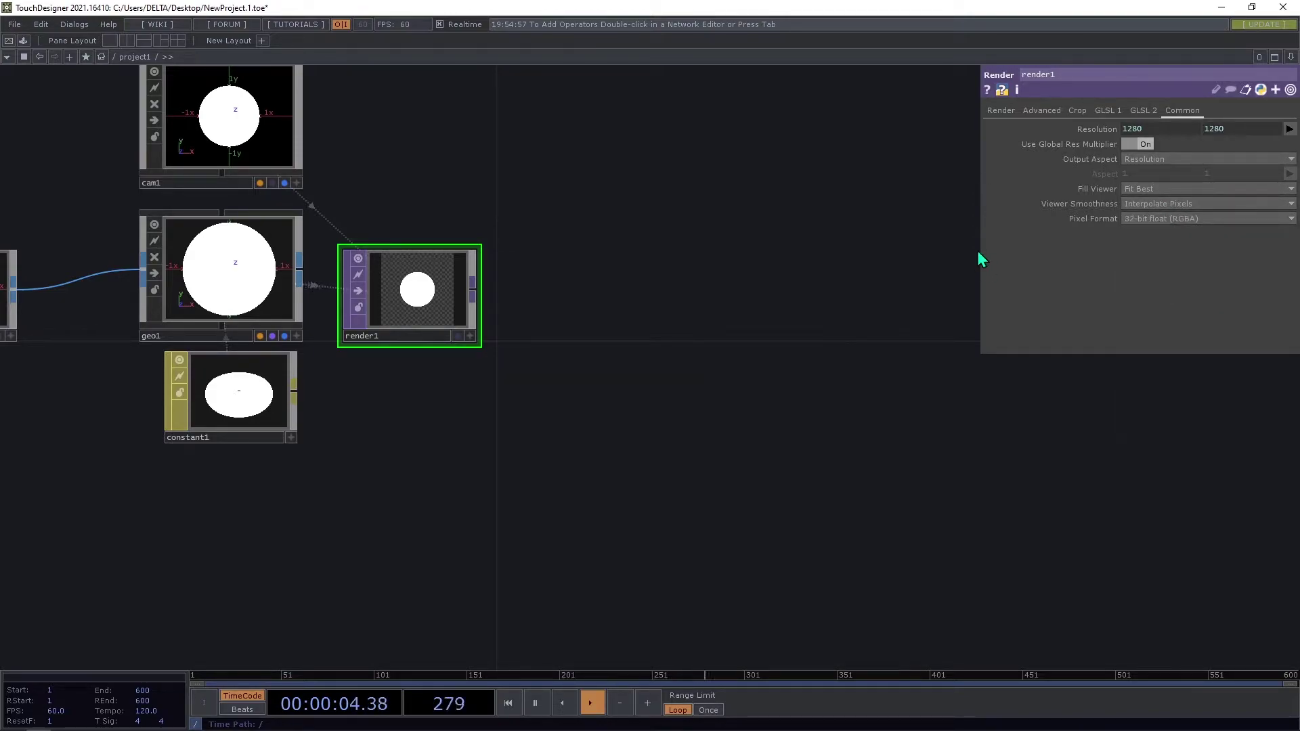
click(473, 300)
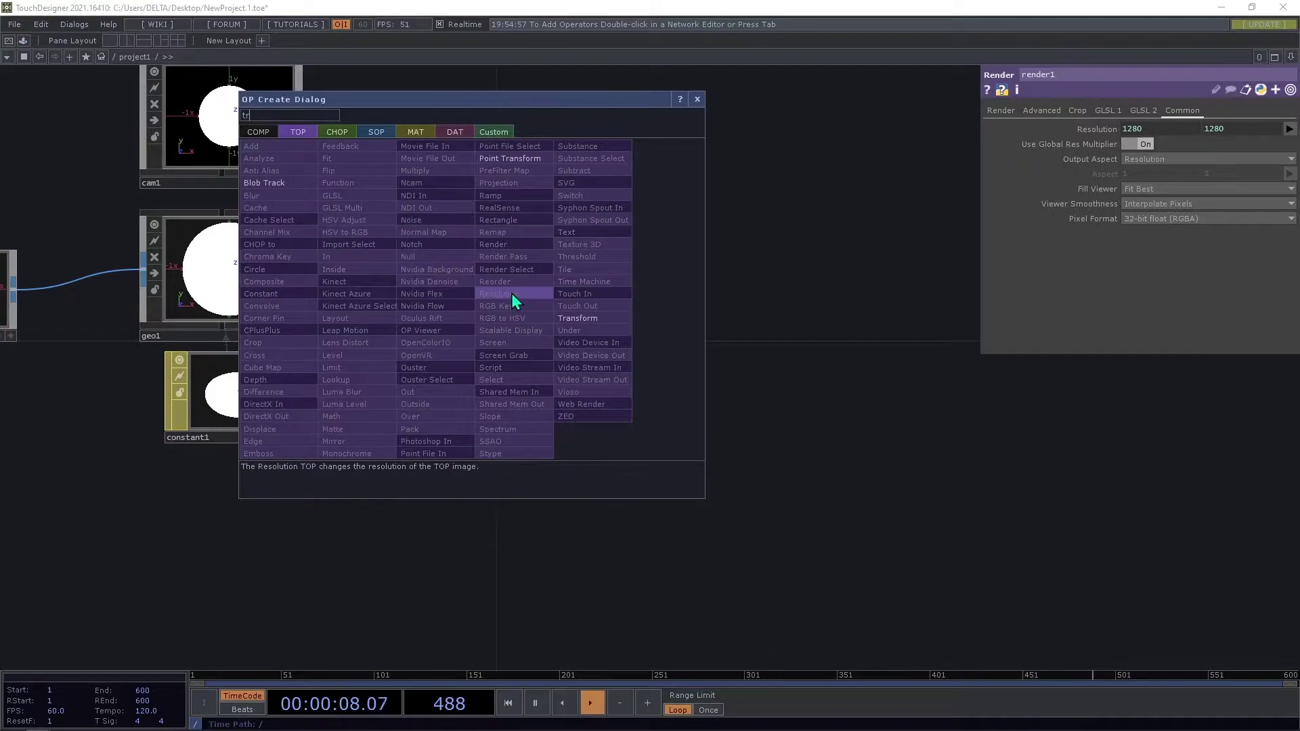
click(587, 328)
click(559, 298)
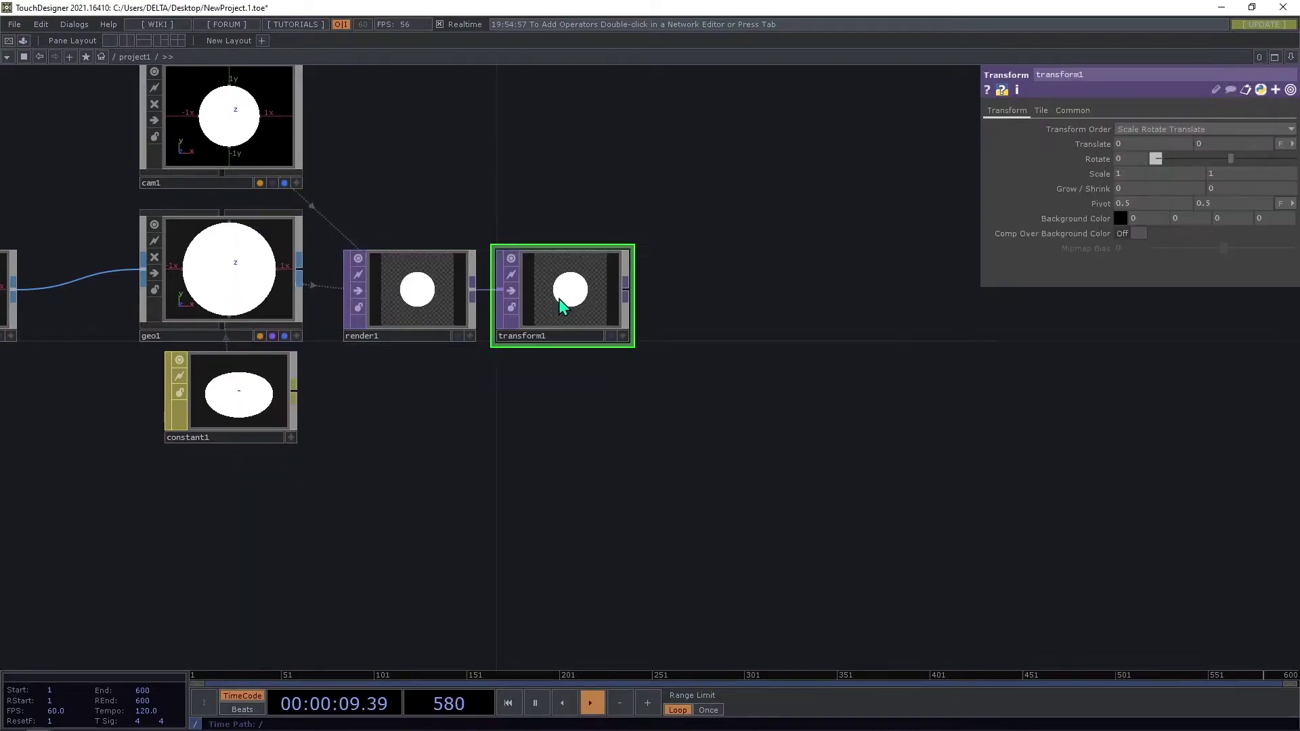
Append a Null TOP after the Transform TOP and rename it bg.
click(623, 286)
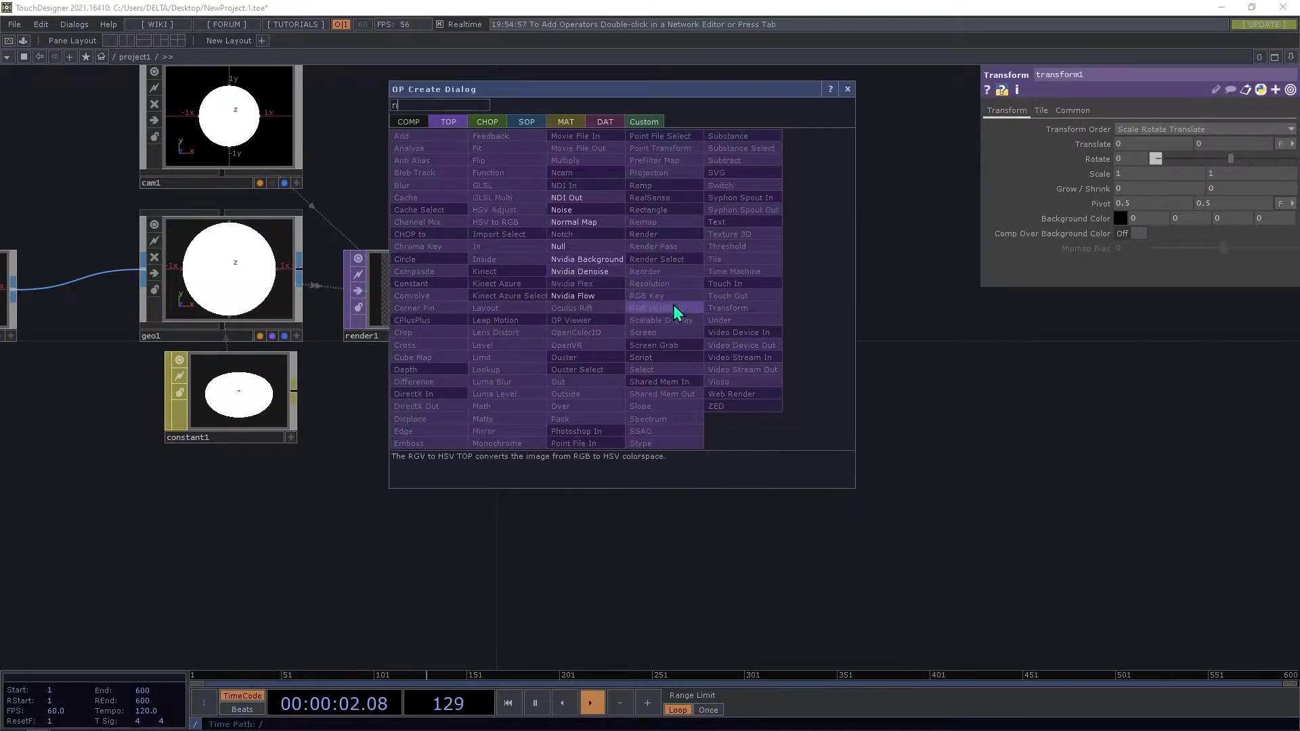
click(580, 259)
click(704, 284)
click(707, 336)
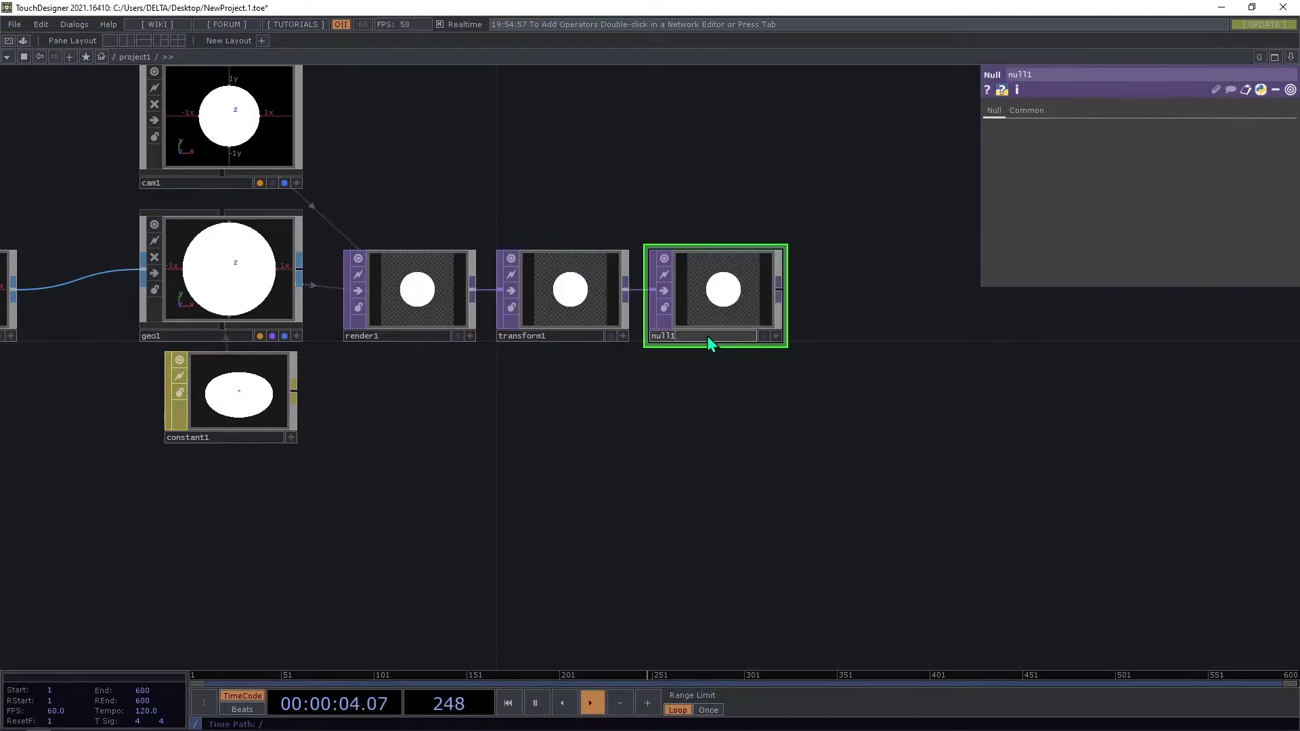
text(bg)
drag(705, 337, 644, 334)
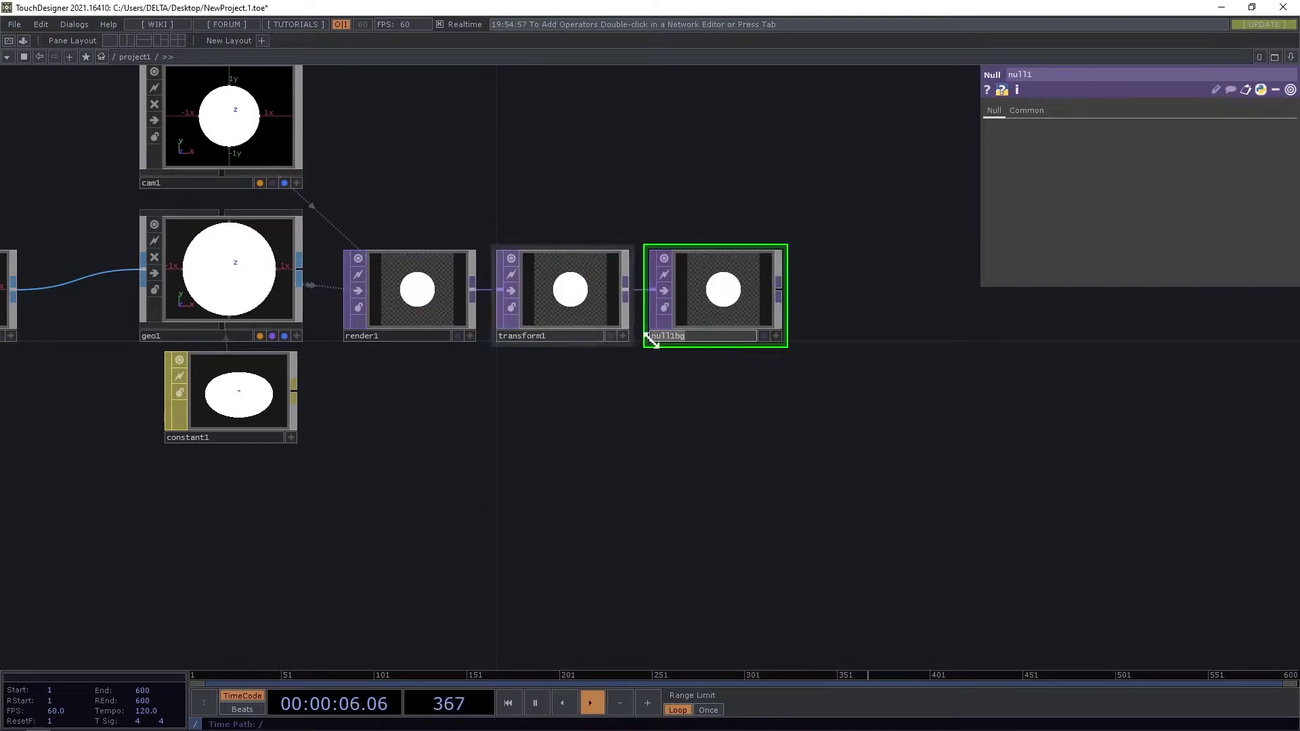
text(bg)
key(Return)
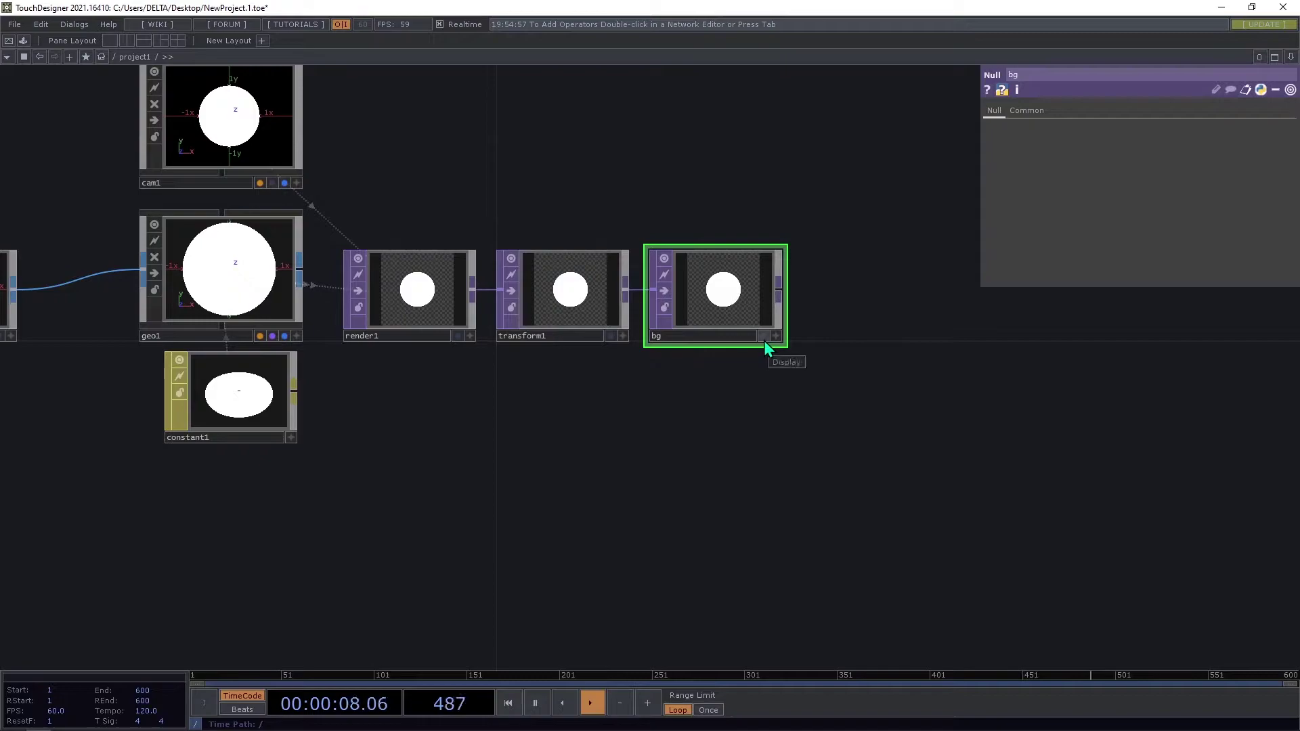
Split the workspace left/right, show the project1 Panel view in the new pane, and widen the network editor pane.
click(1291, 57)
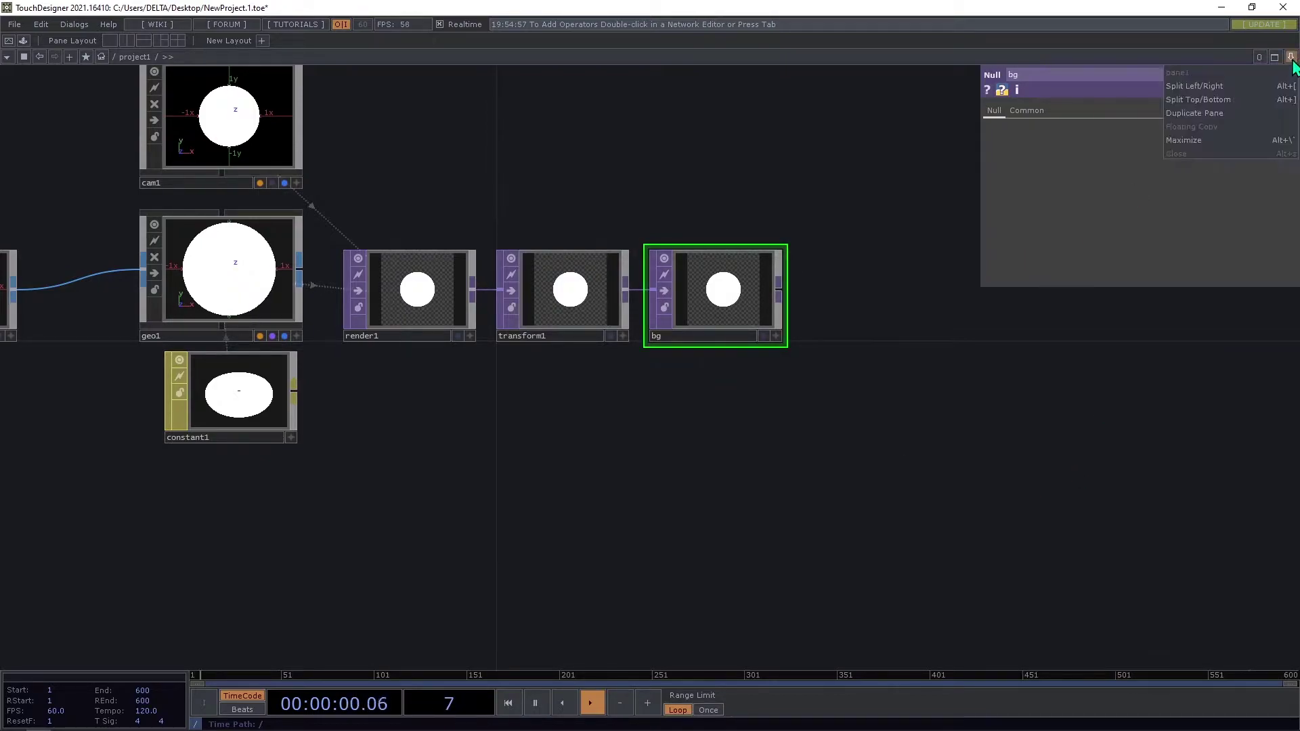
click(1267, 89)
click(658, 57)
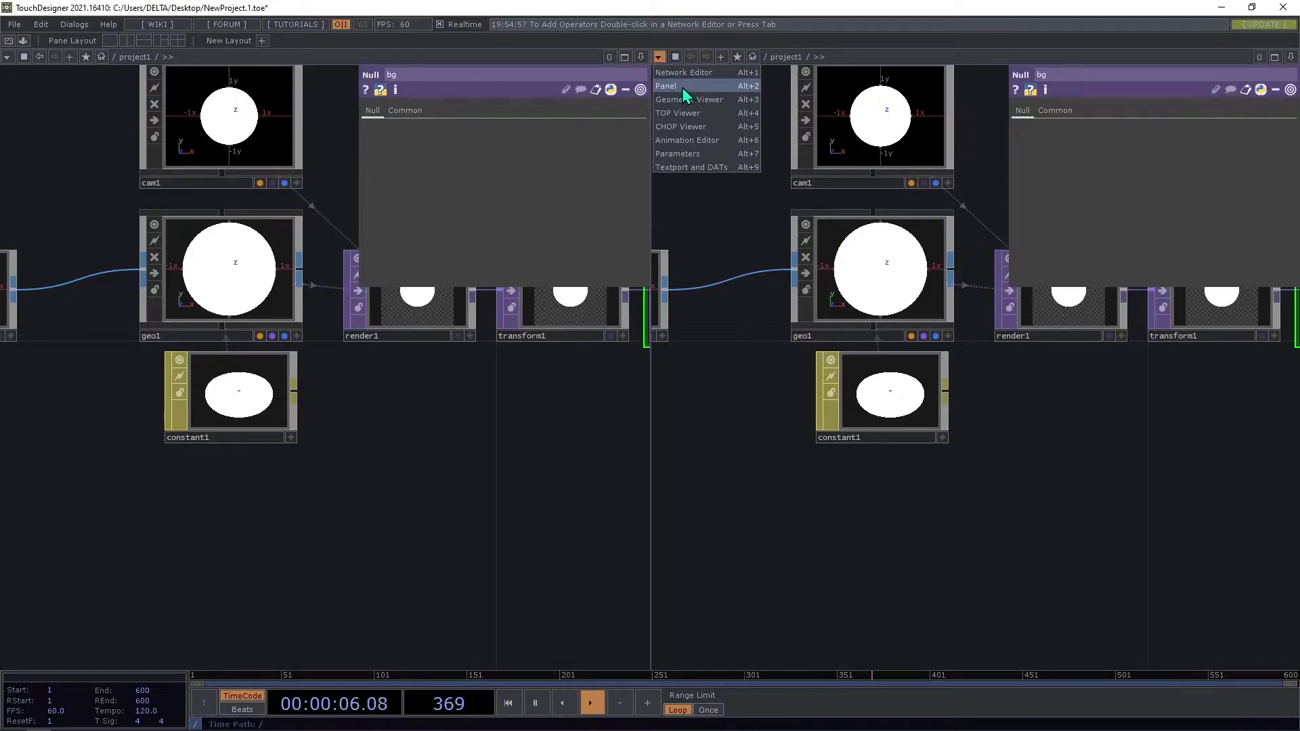
click(674, 88)
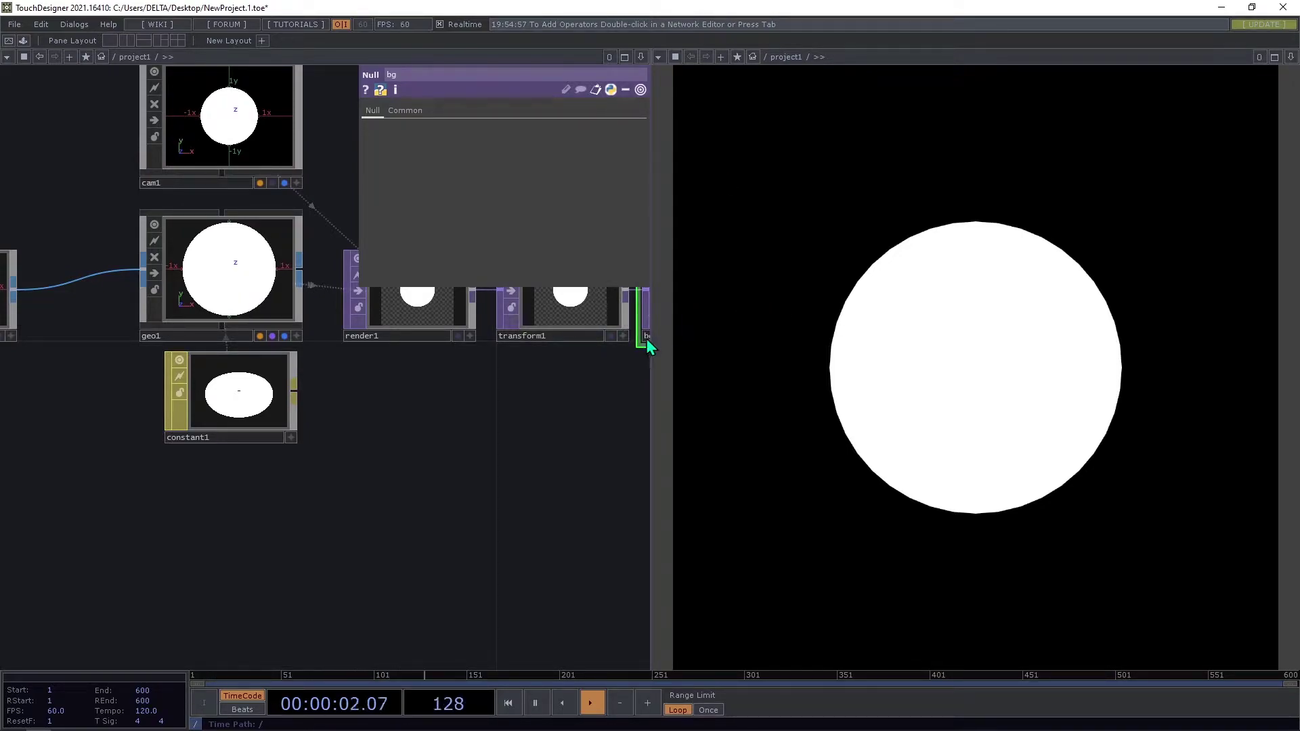
drag(649, 342, 899, 328)
key(h)
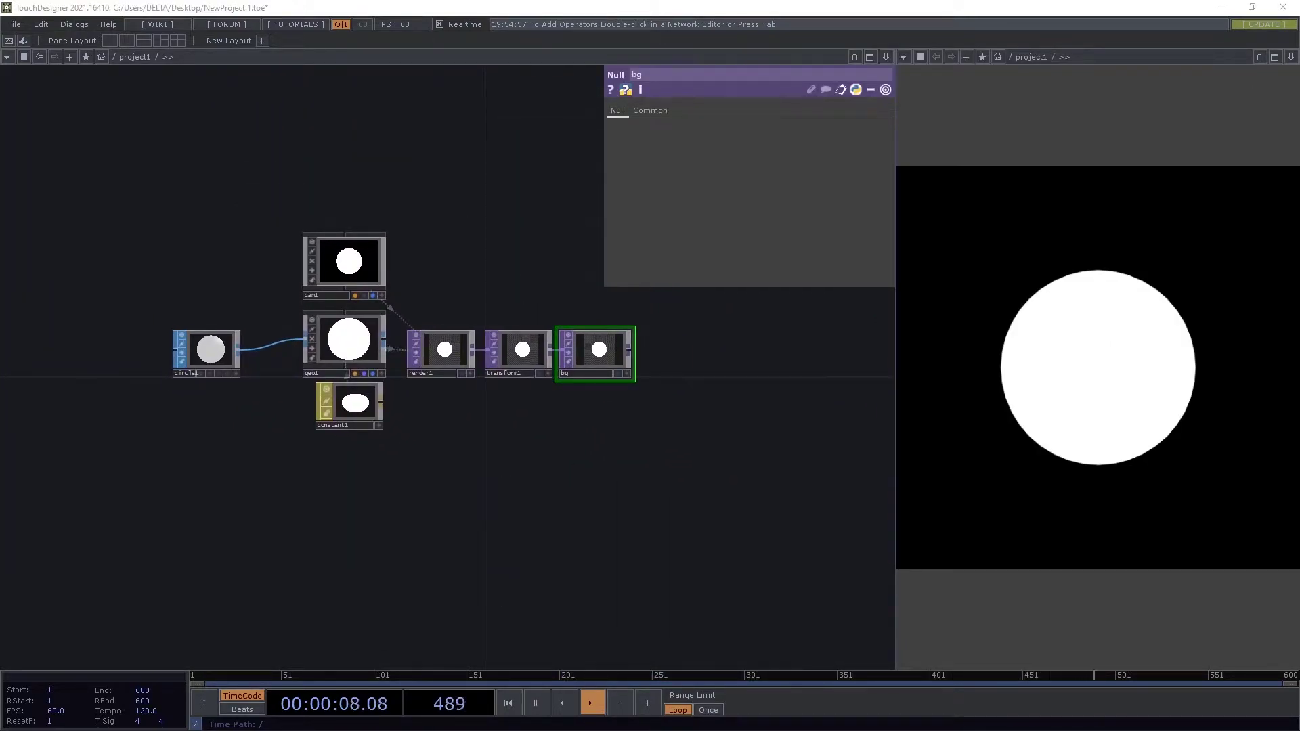
Examine the reference photo of the nine shaded circles on a grey background.
drag(0, 258, 506, 135)
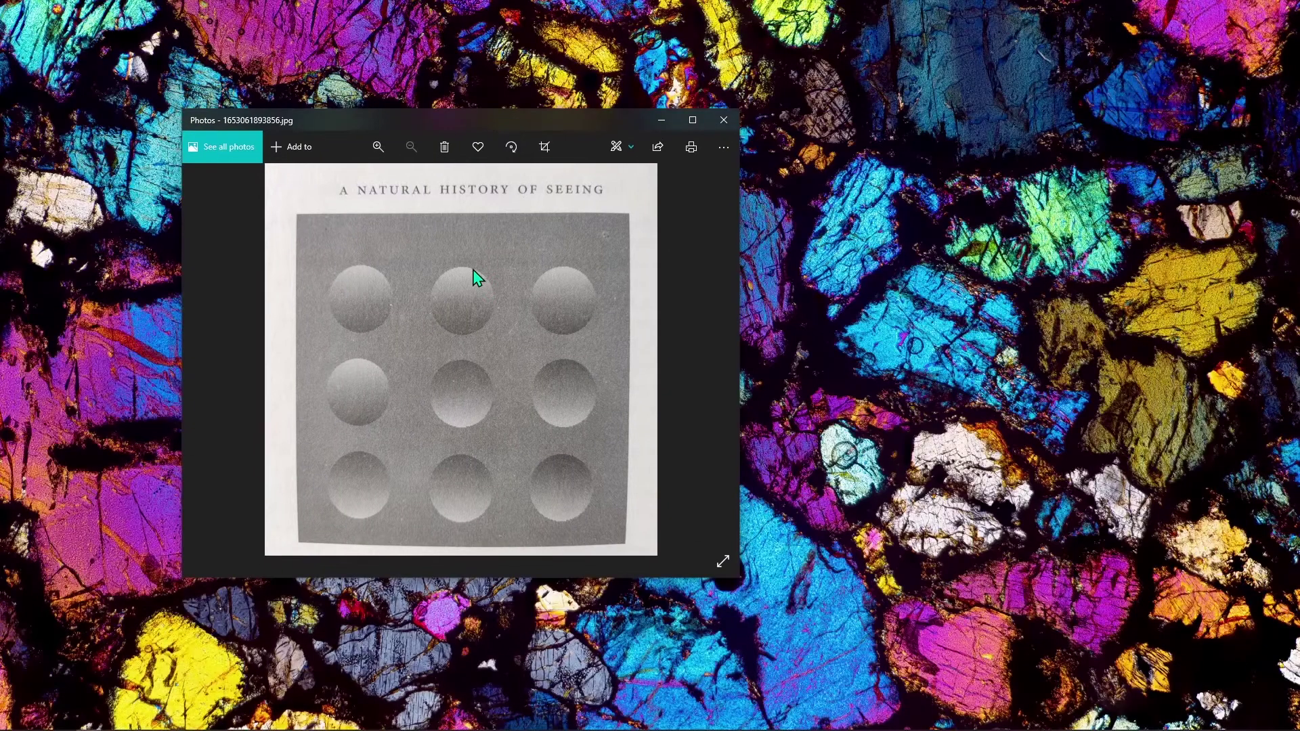
key(alt+Tab)
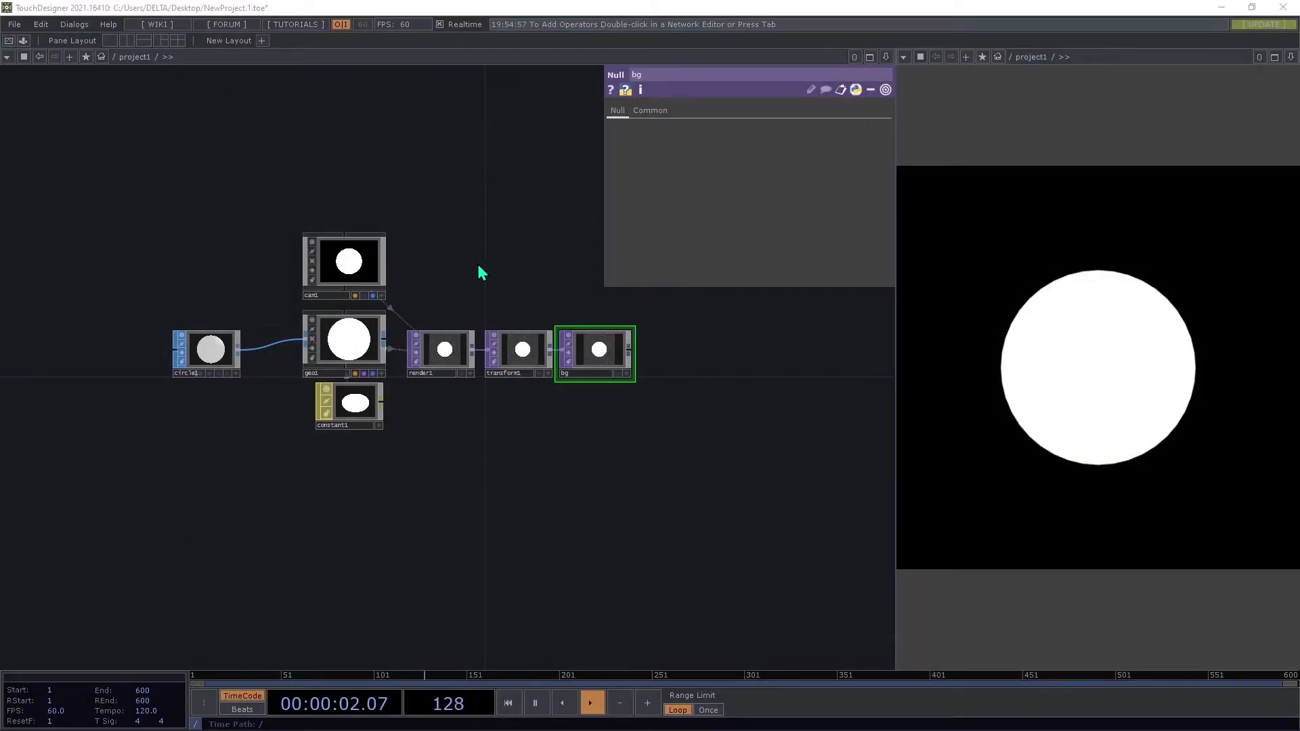
key(alt+Tab)
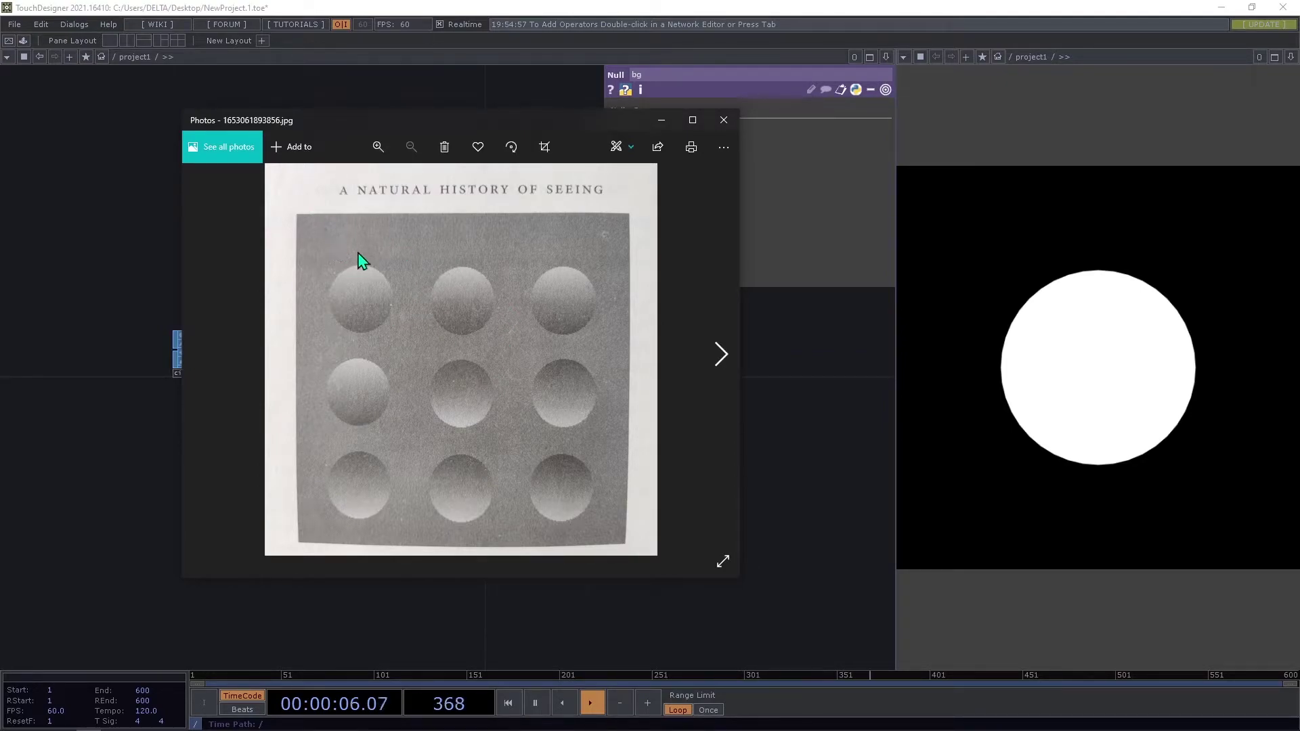
drag(598, 122, 0, 135)
Set transform1's background color to grey 0.3, 0.3, 0.3 with alpha 1 and enable Comp Over Background Color.
click(535, 359)
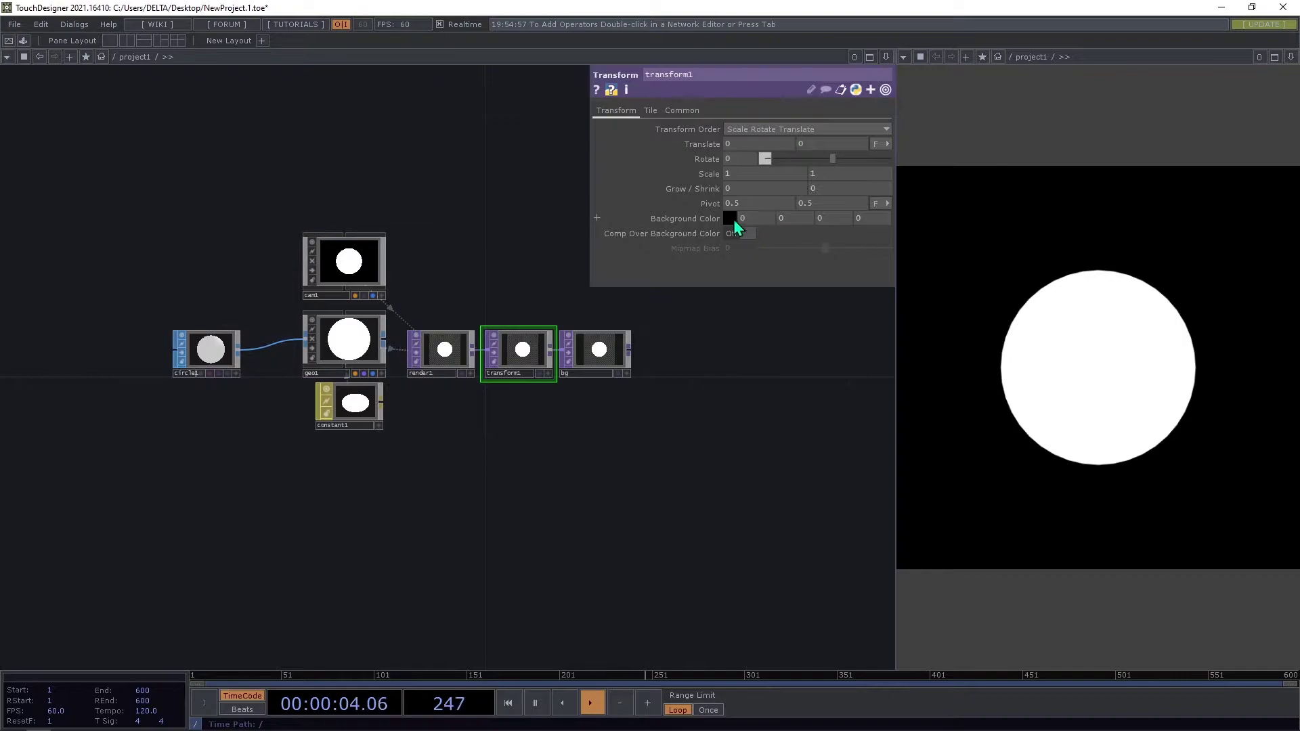
click(731, 219)
click(751, 191)
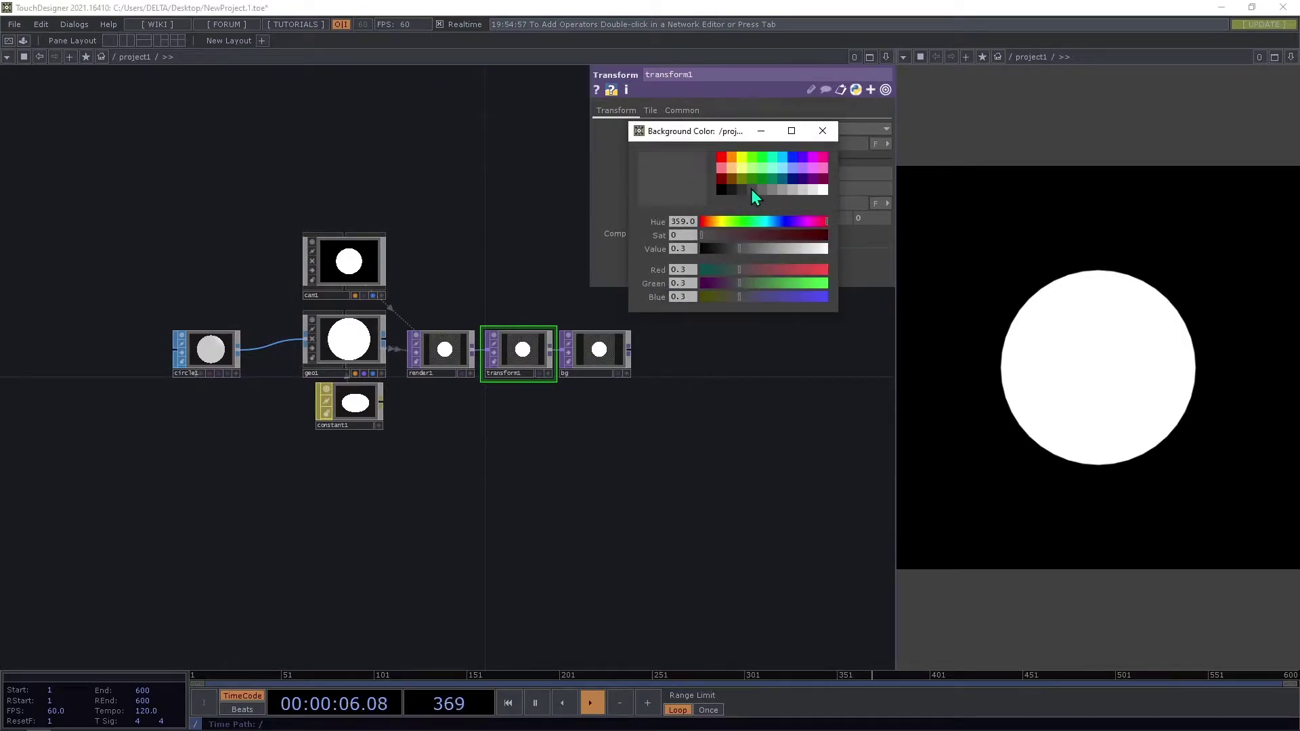
click(759, 191)
click(751, 191)
click(820, 132)
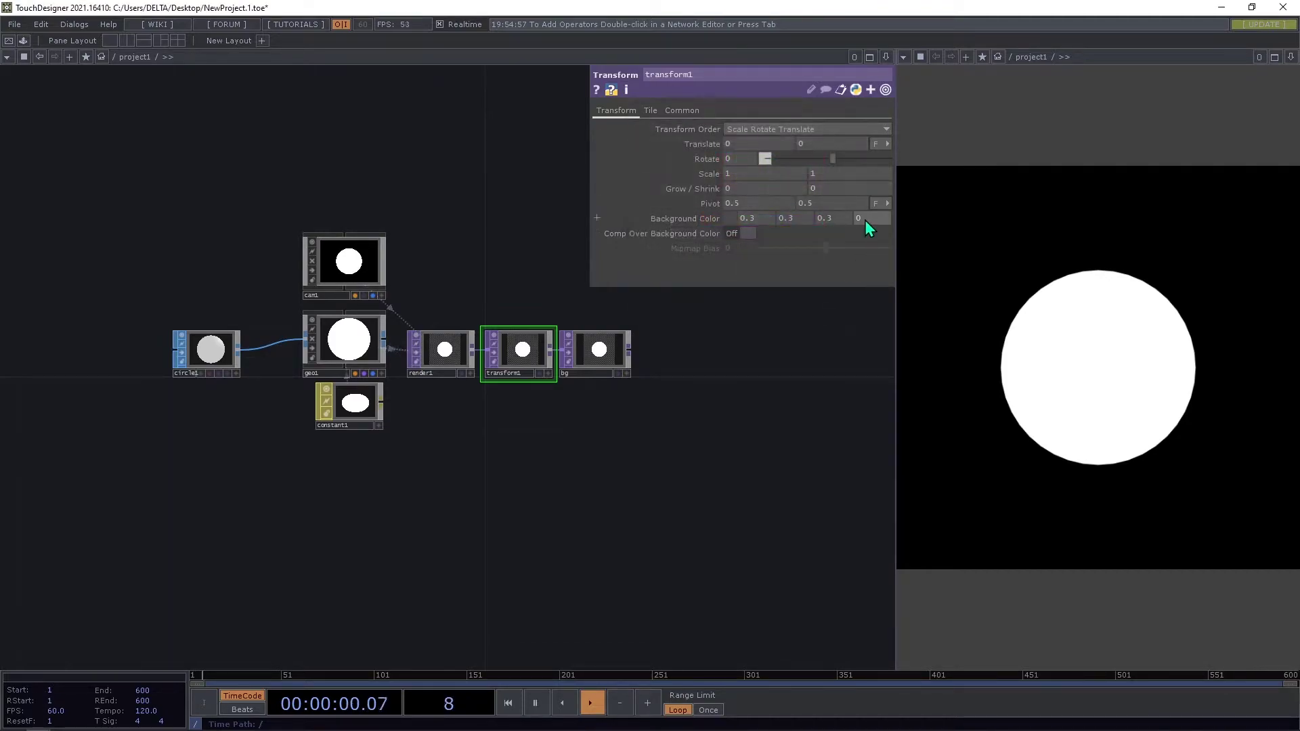
click(745, 234)
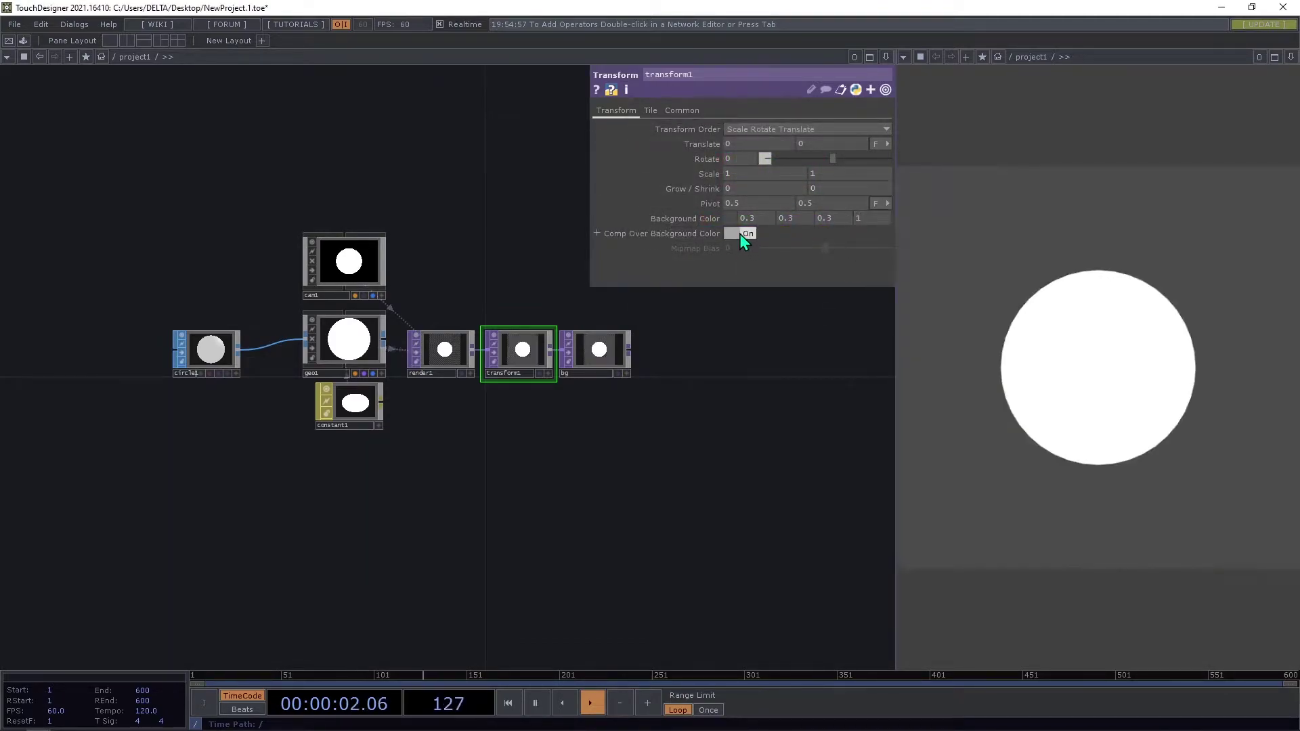
Move the circle1 SOP farther from geo1 to make room between them in the network.
drag(717, 322, 822, 465)
drag(431, 487, 583, 518)
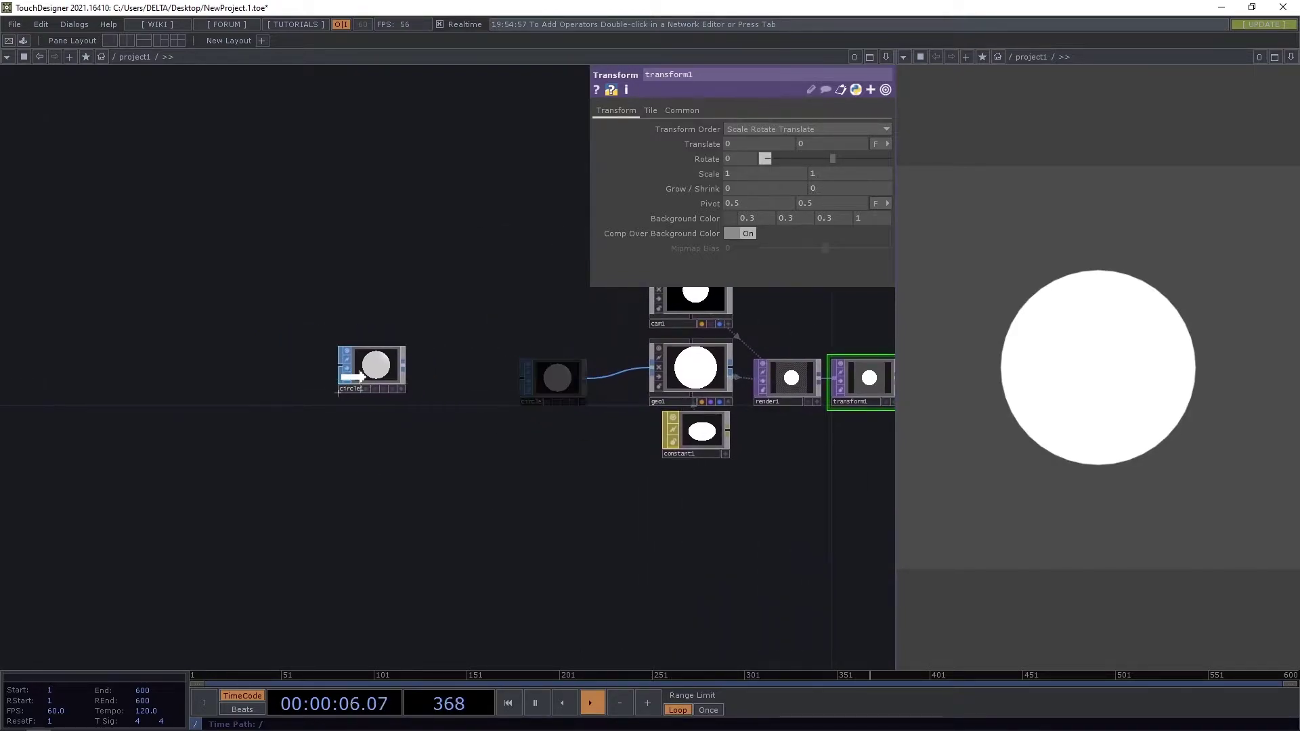
drag(361, 378, 335, 390)
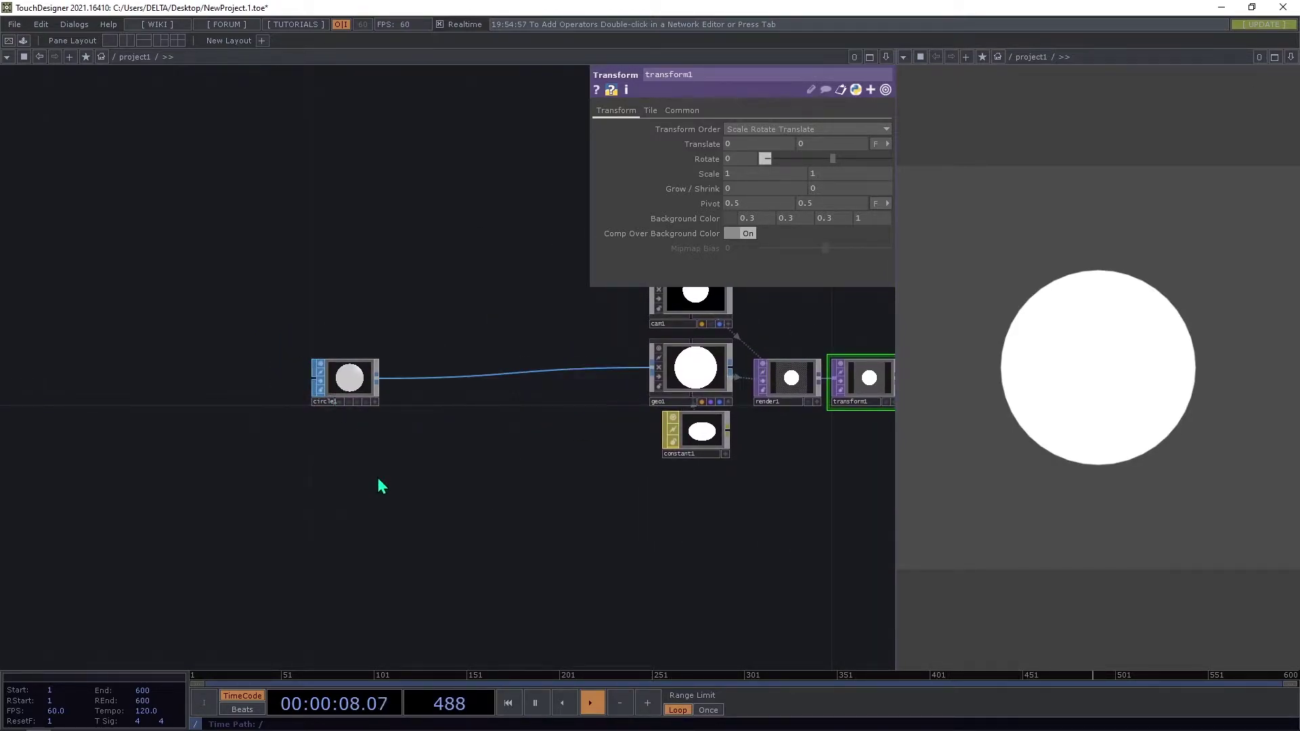
Set the circle1 SOP's Divisions to 100.
click(356, 378)
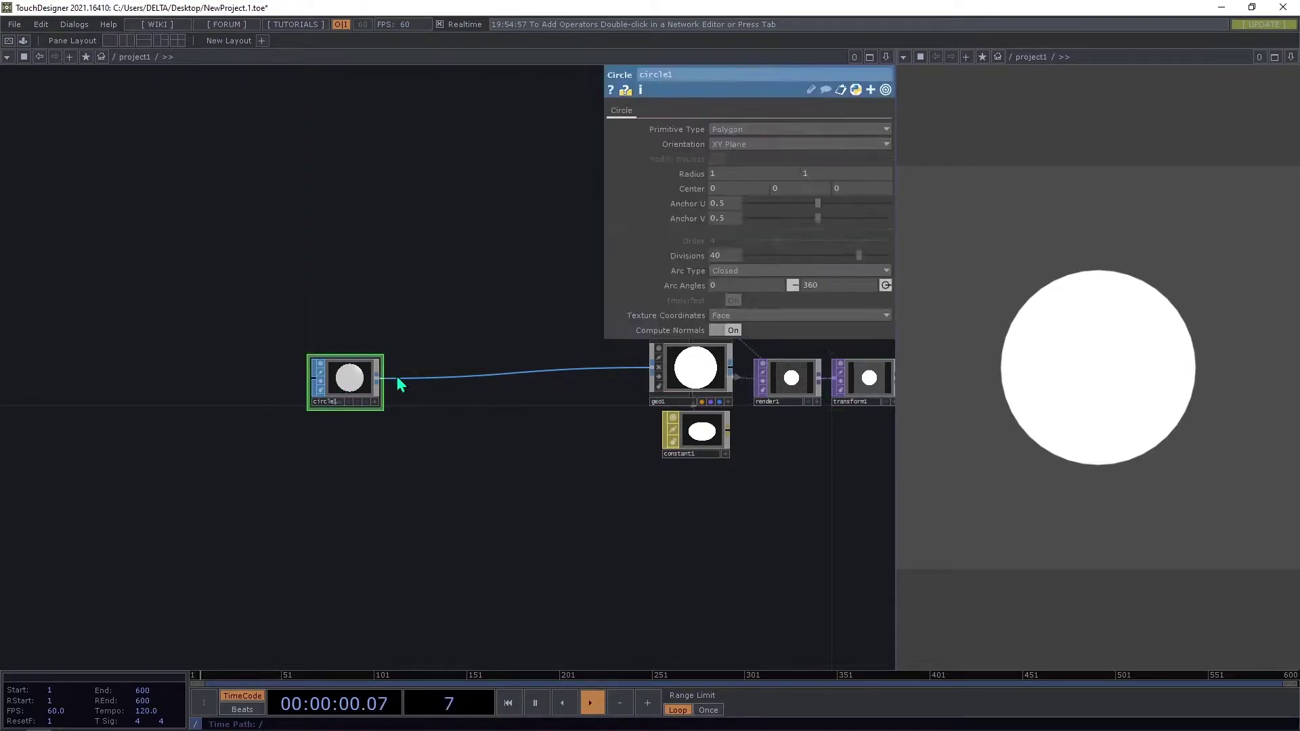
click(724, 258)
text(1)
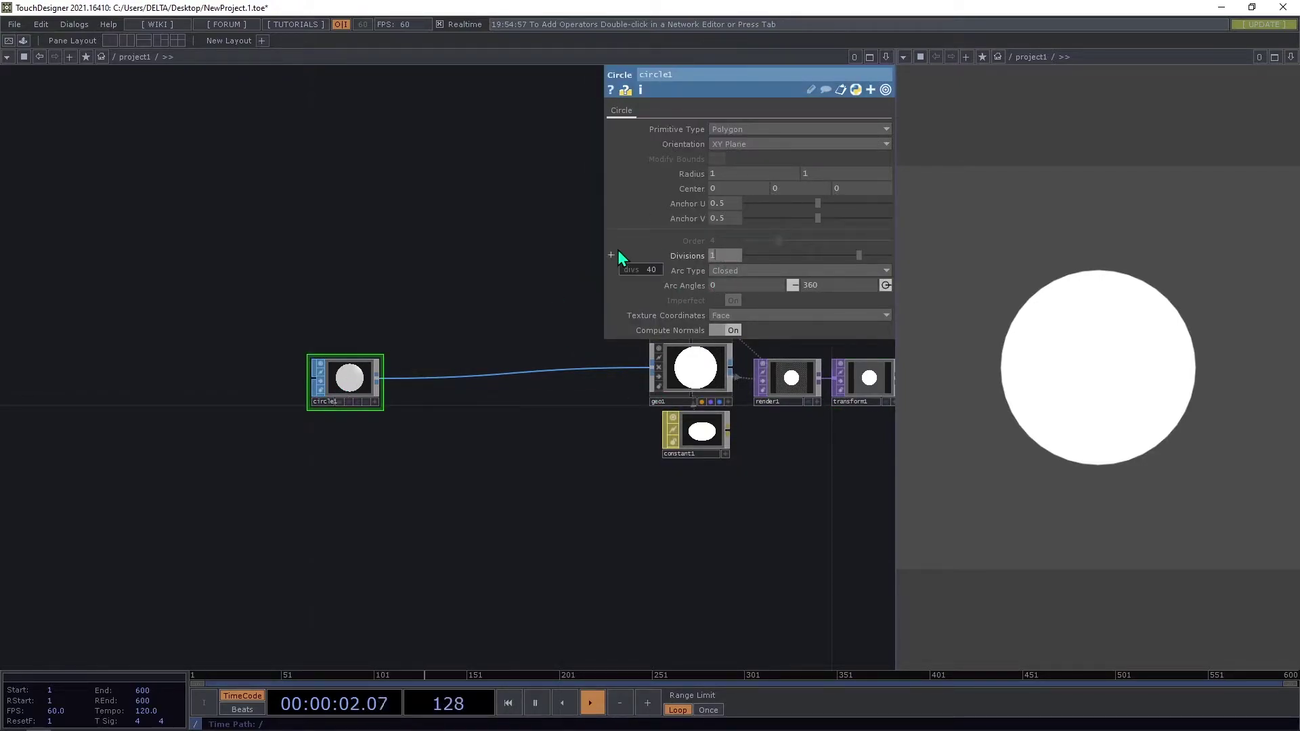
text(00)
key(Return)
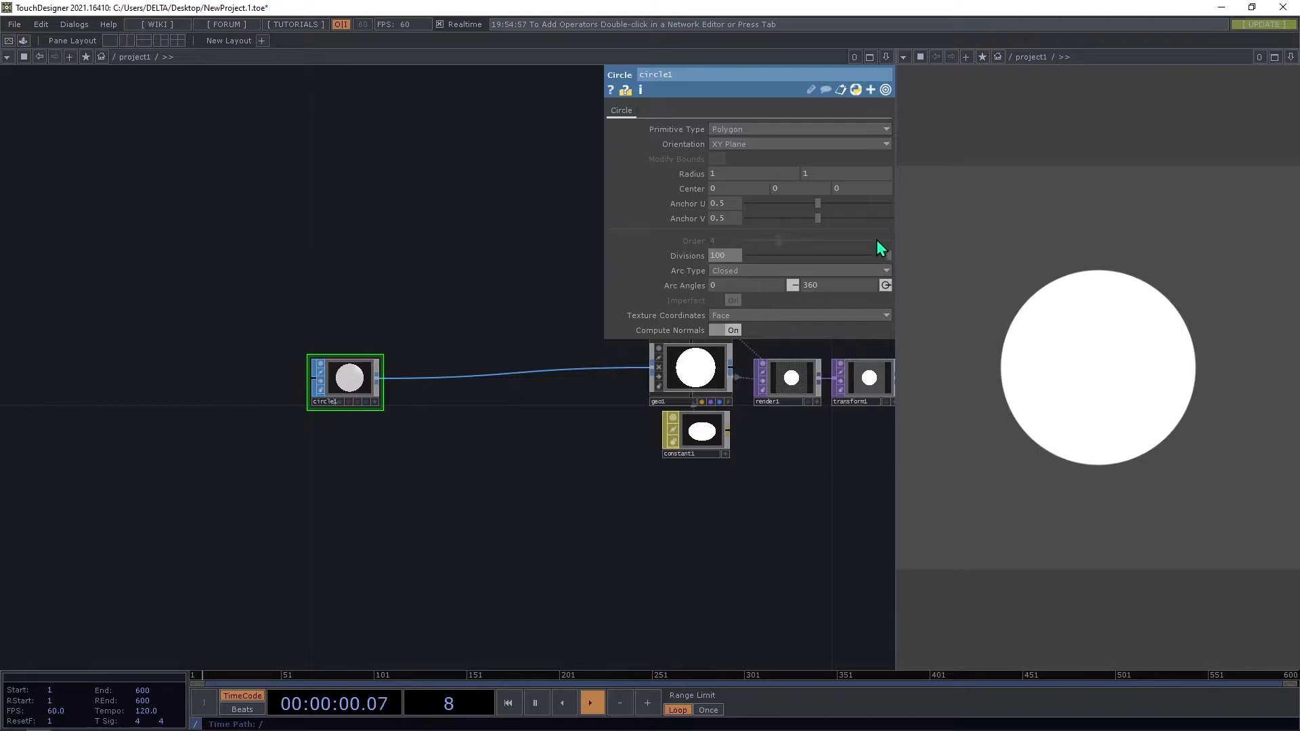
Check the reference photo again for how the circles are arranged in rows and columns.
drag(505, 434, 530, 472)
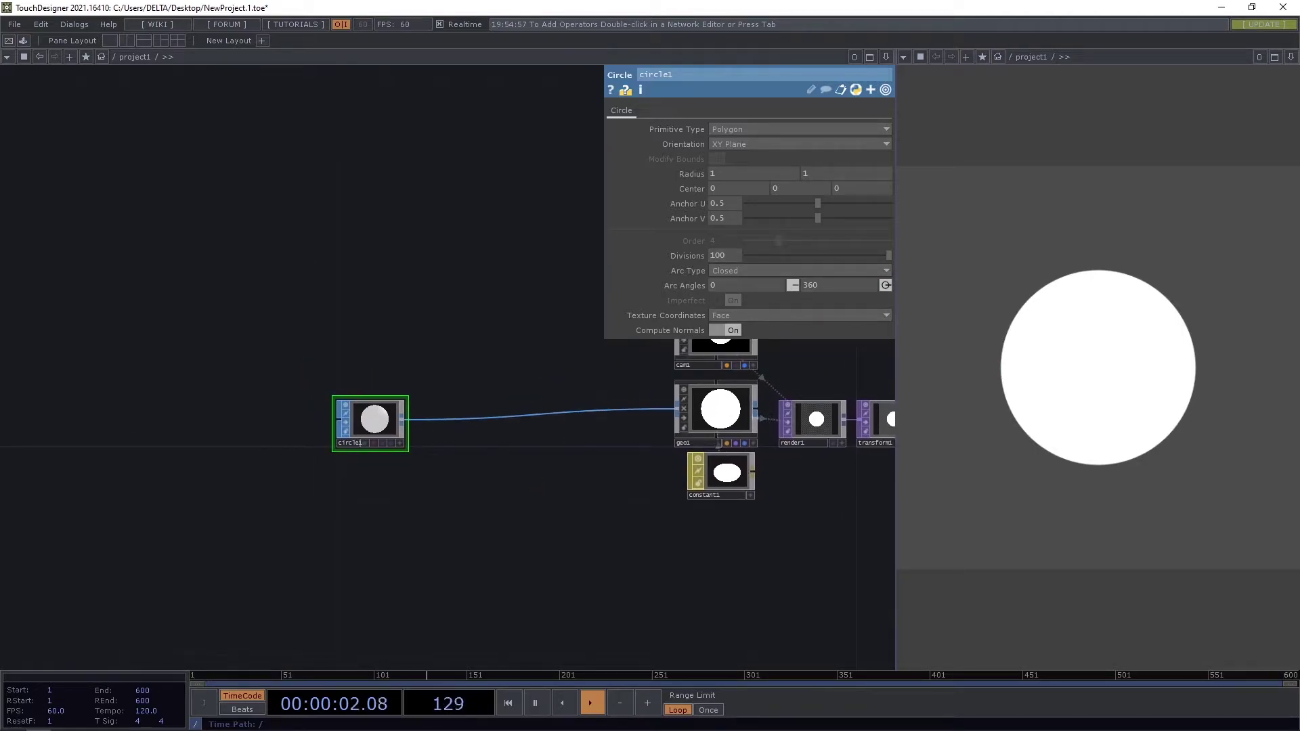
drag(0, 9, 704, 1)
drag(851, 13, 786, 118)
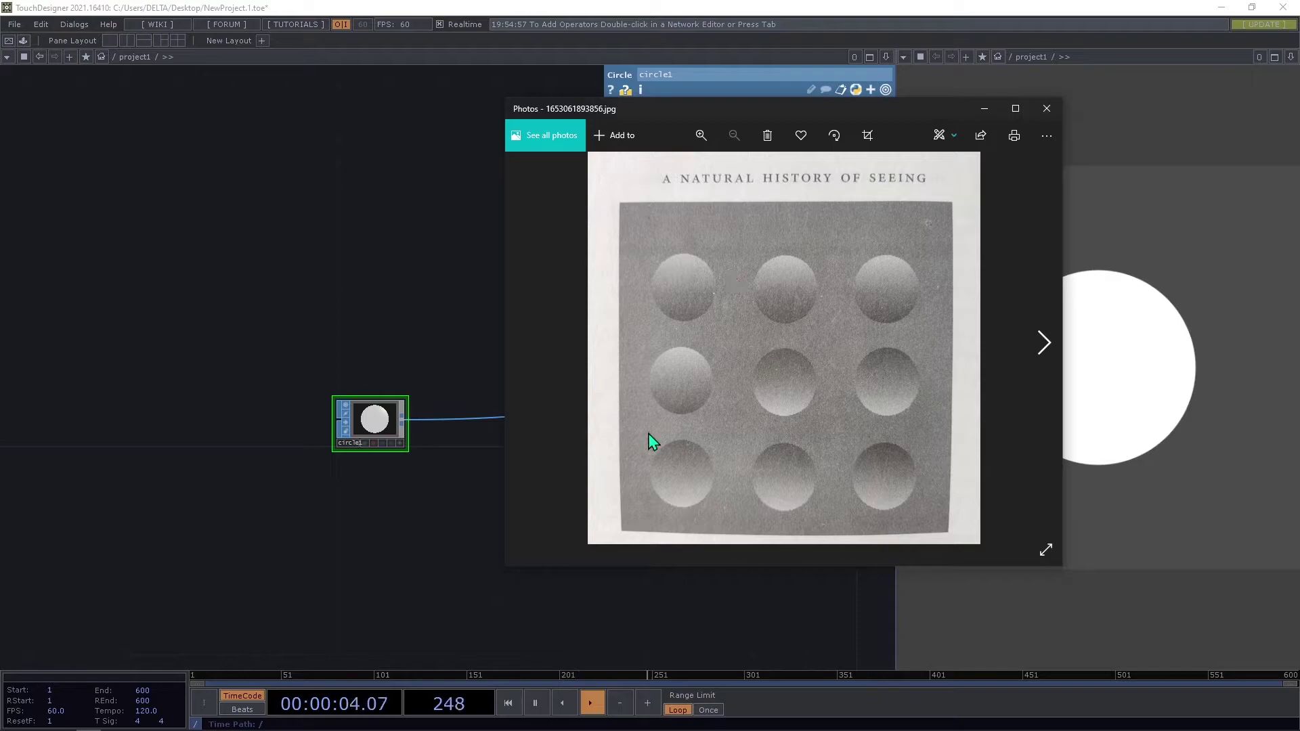
drag(924, 110, 0, 129)
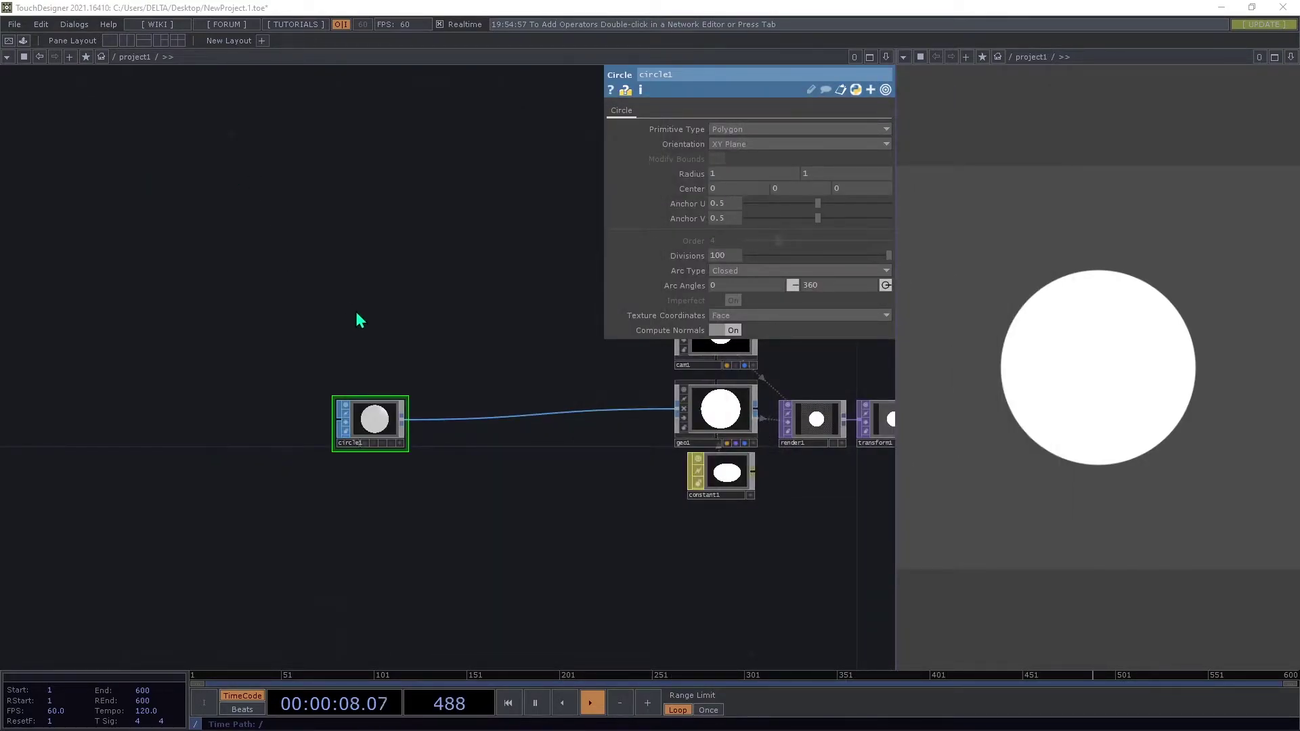
Add a Grid SOP above the circle1 SOP.
key(Tab)
text(gr)
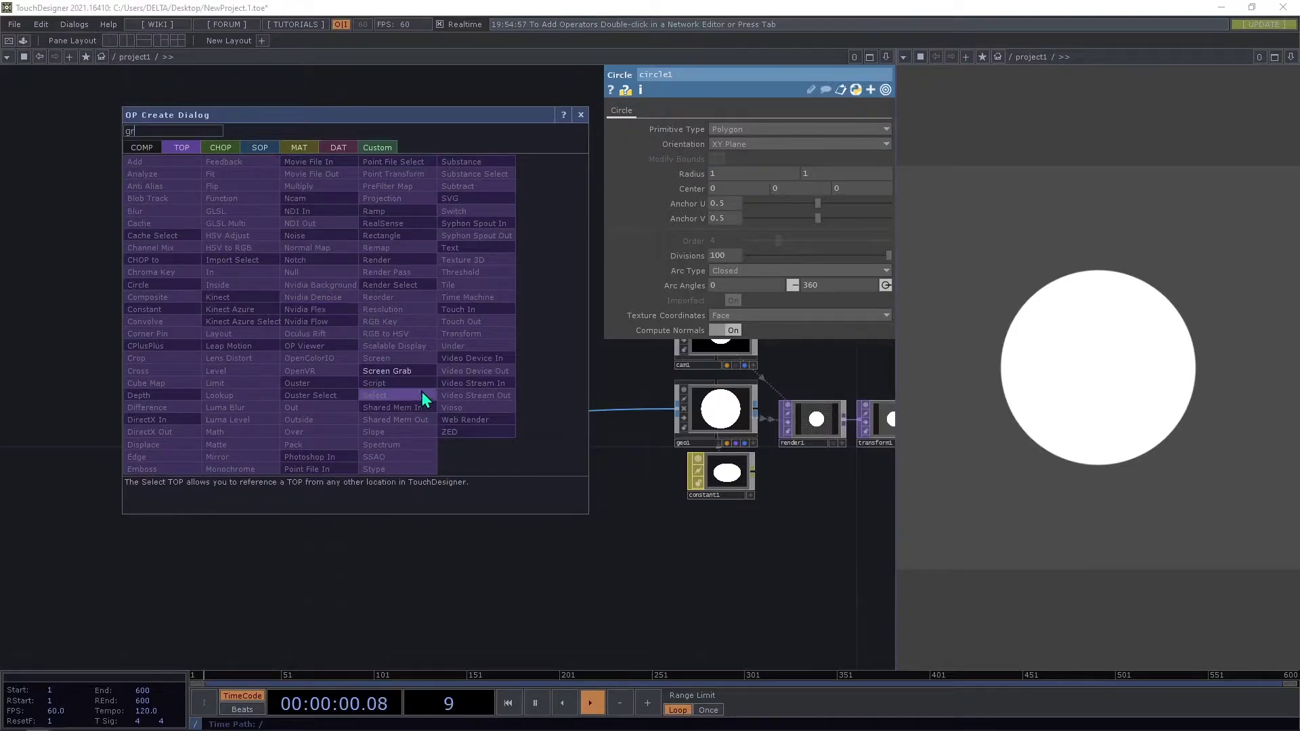
click(260, 148)
click(243, 321)
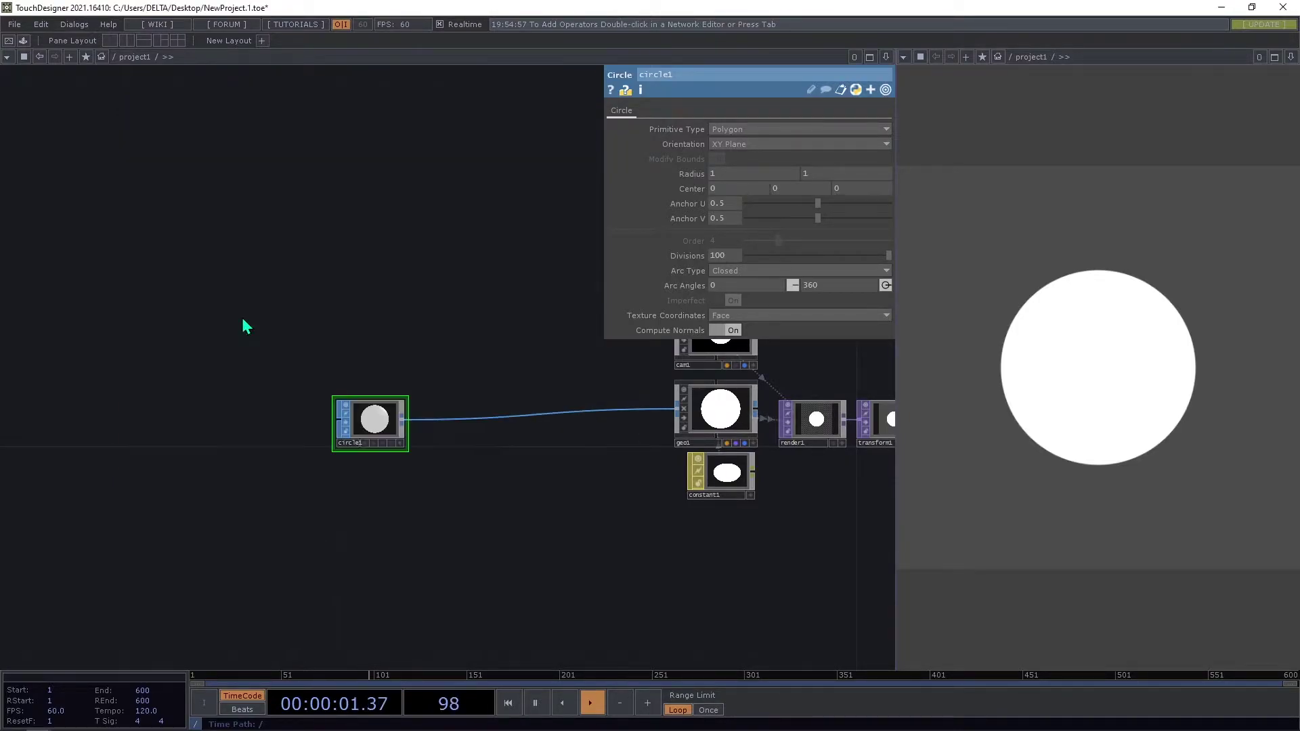
click(380, 327)
scroll(379, 325, up, 2)
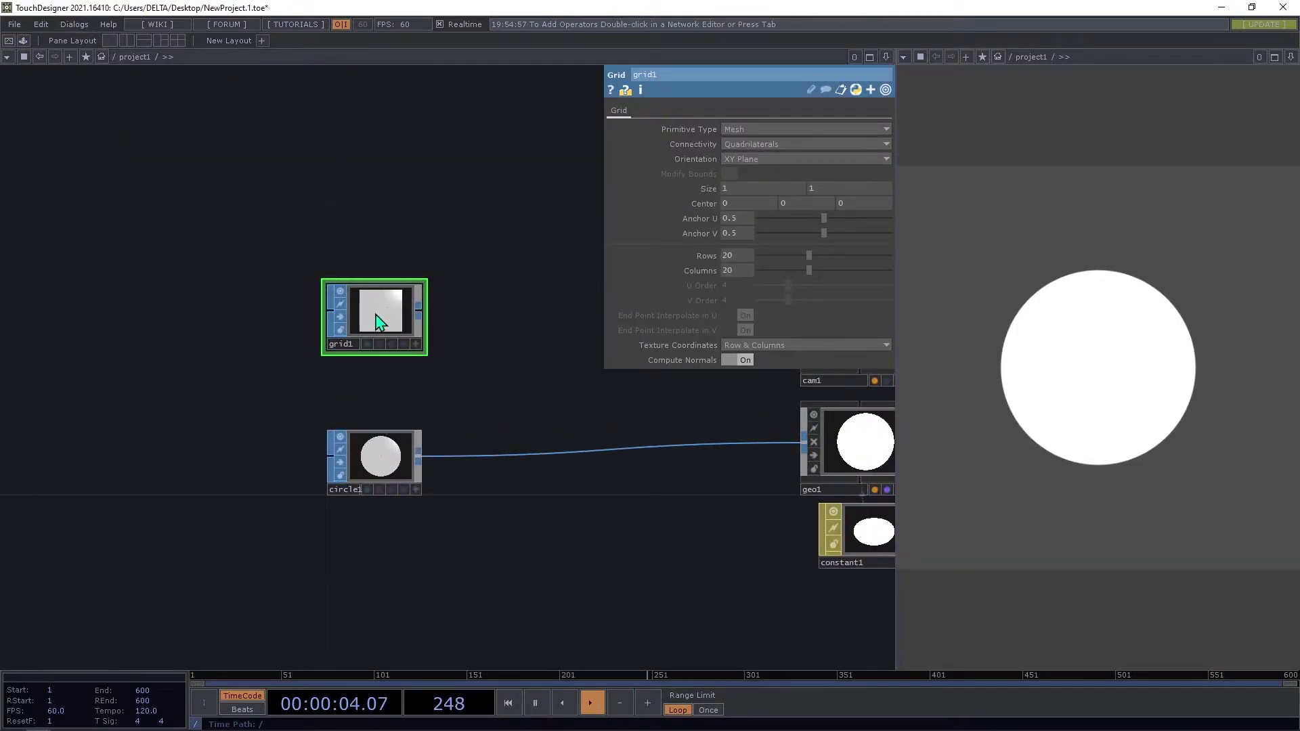
scroll(366, 305, up, 3)
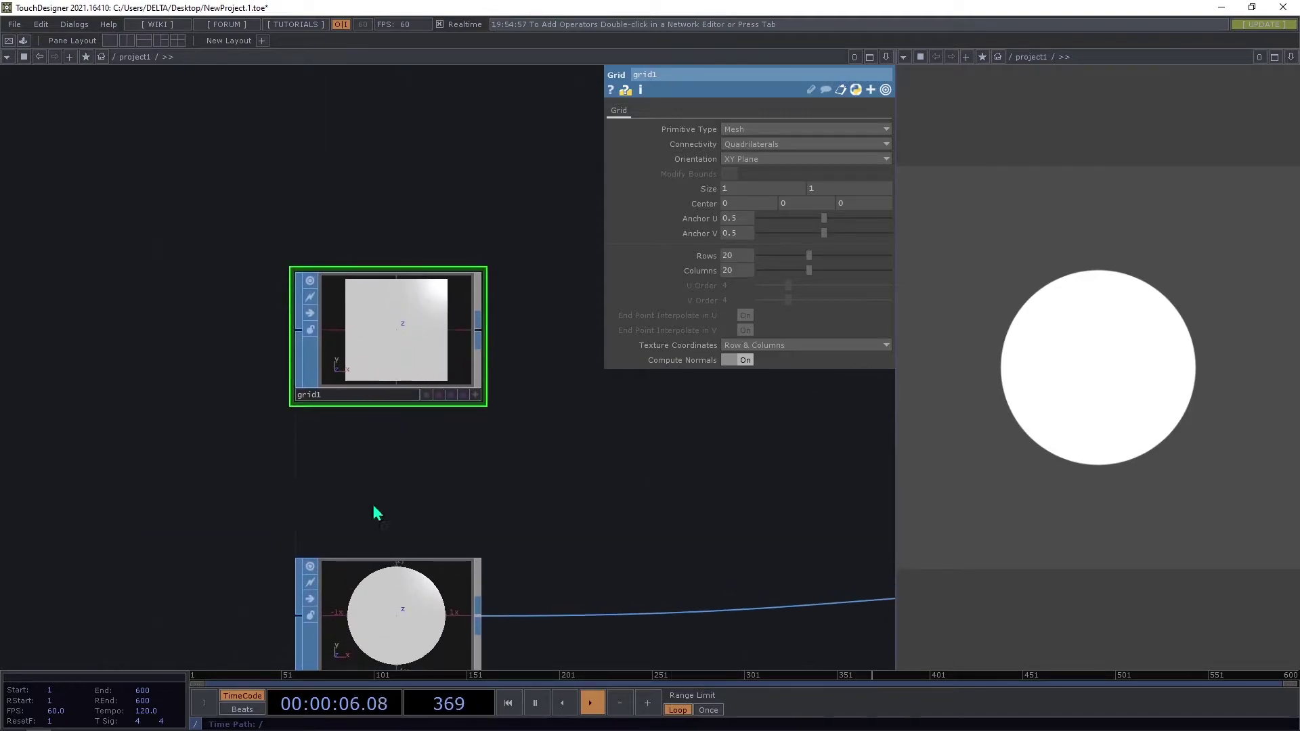
scroll(377, 513, down, 3)
Add a Constant CHOP above the grid1 SOP.
drag(451, 502, 466, 472)
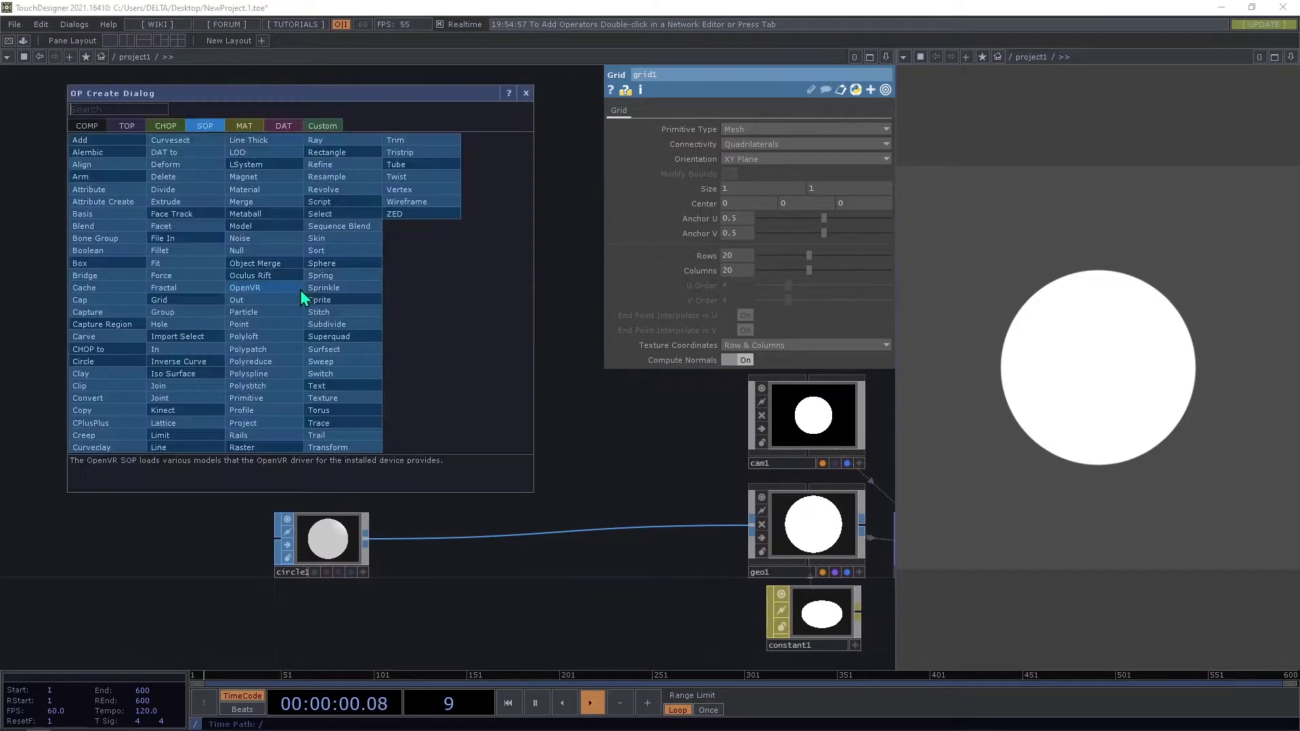
key(Tab)
click(165, 126)
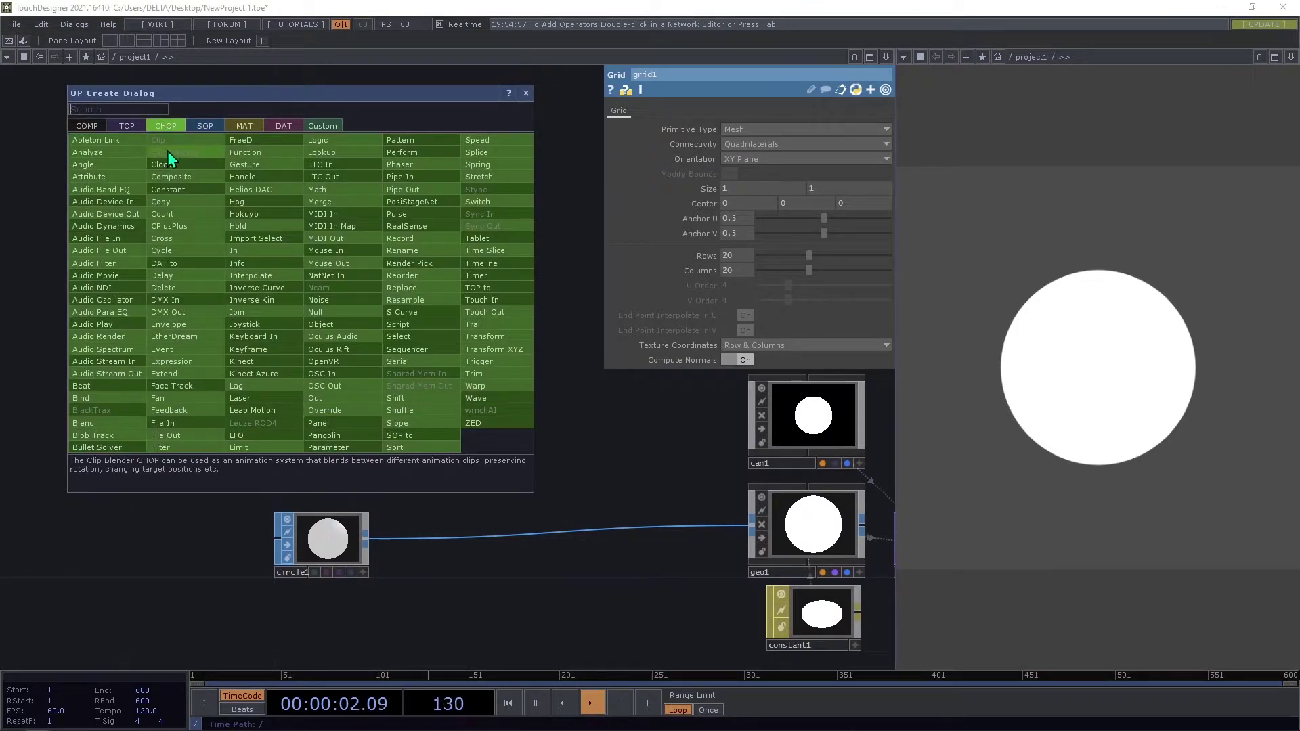
text(c)
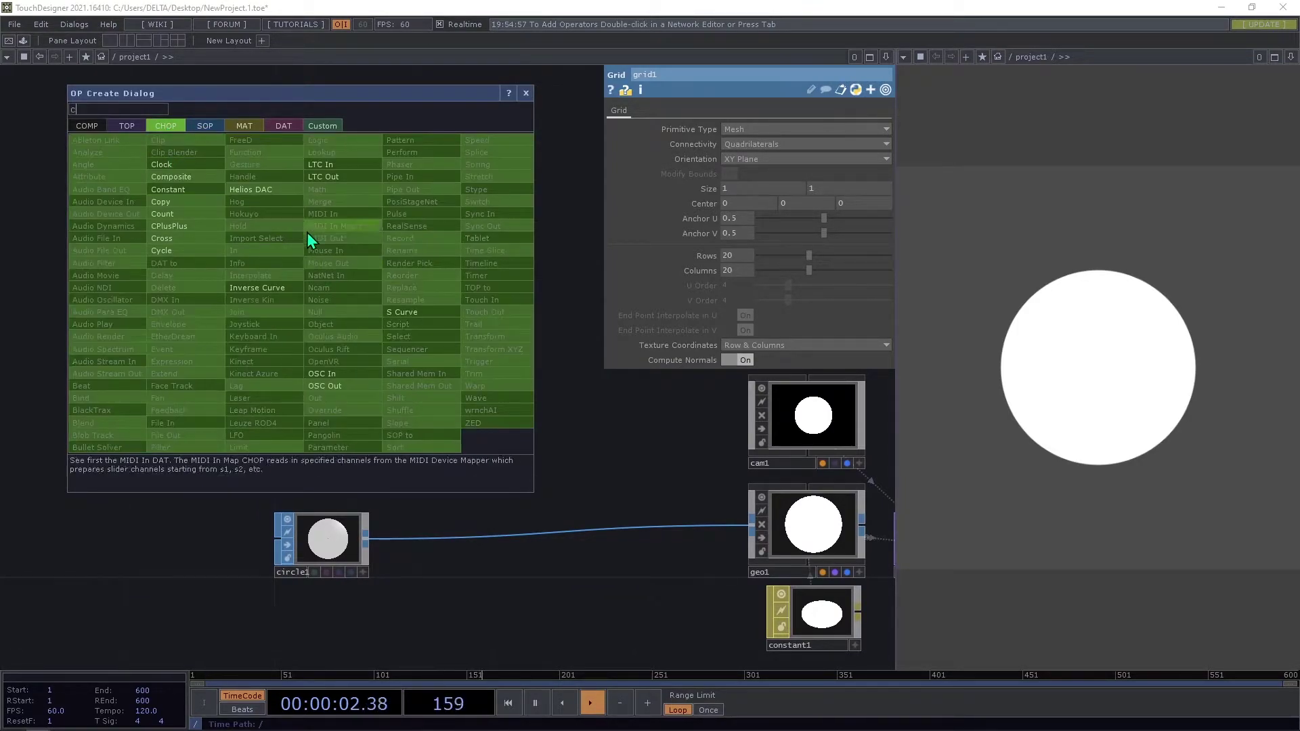
click(188, 181)
click(324, 293)
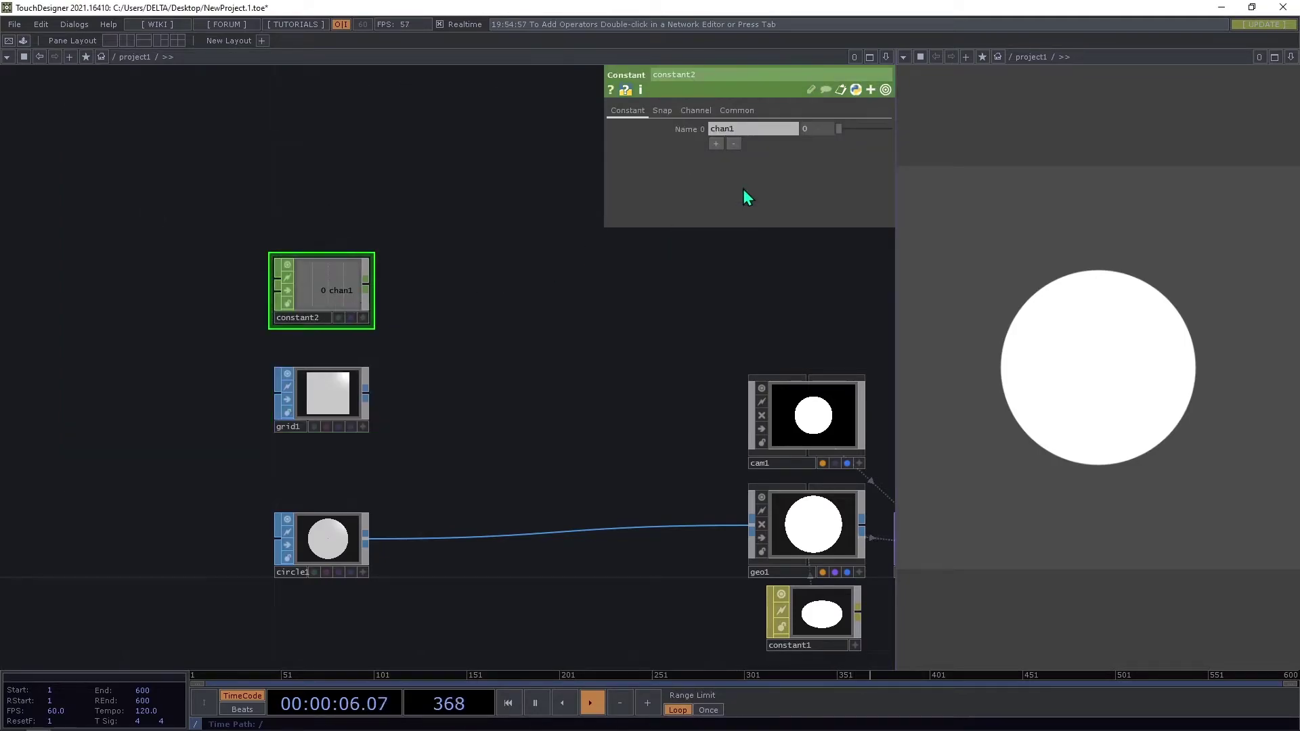
Name the first channel of constant2 tiles and set its value to 10.
click(753, 129)
text(tiles)
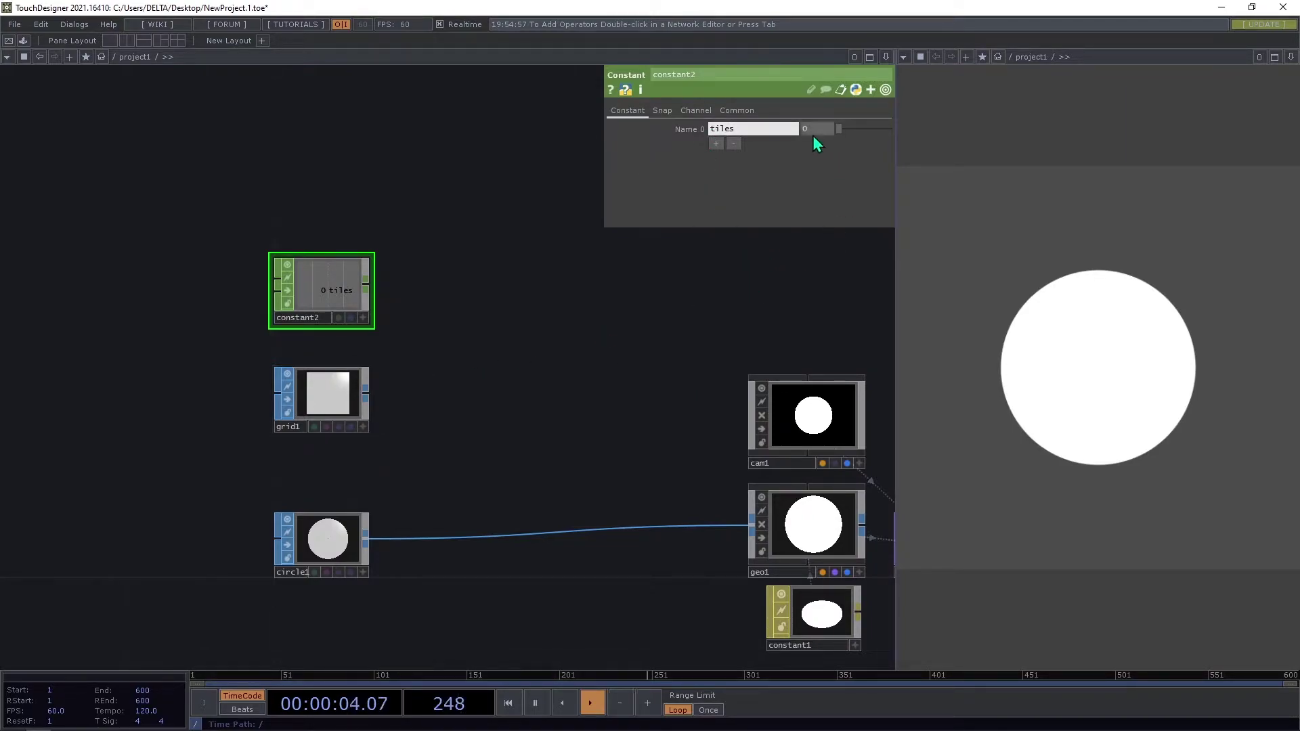
text(0)
key(Return)
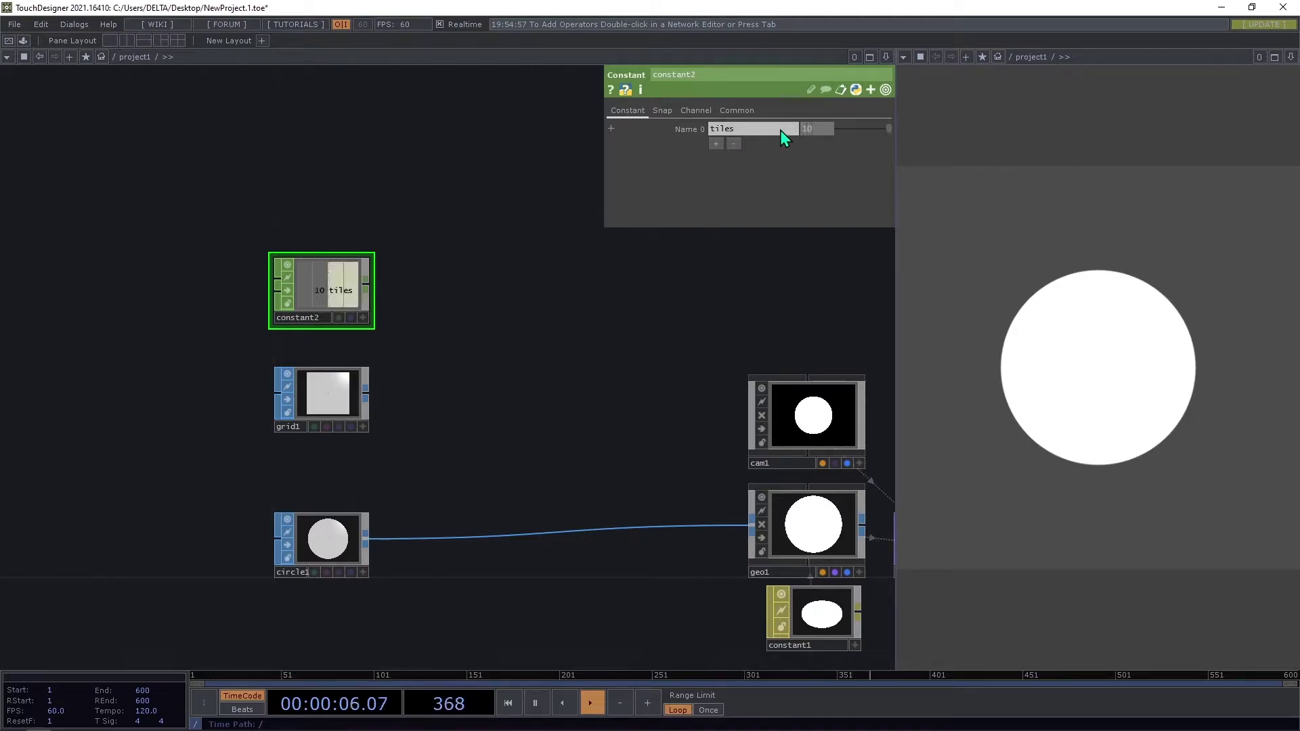
Add a Null CHOP after constant2 and make its viewer active.
right_click(368, 286)
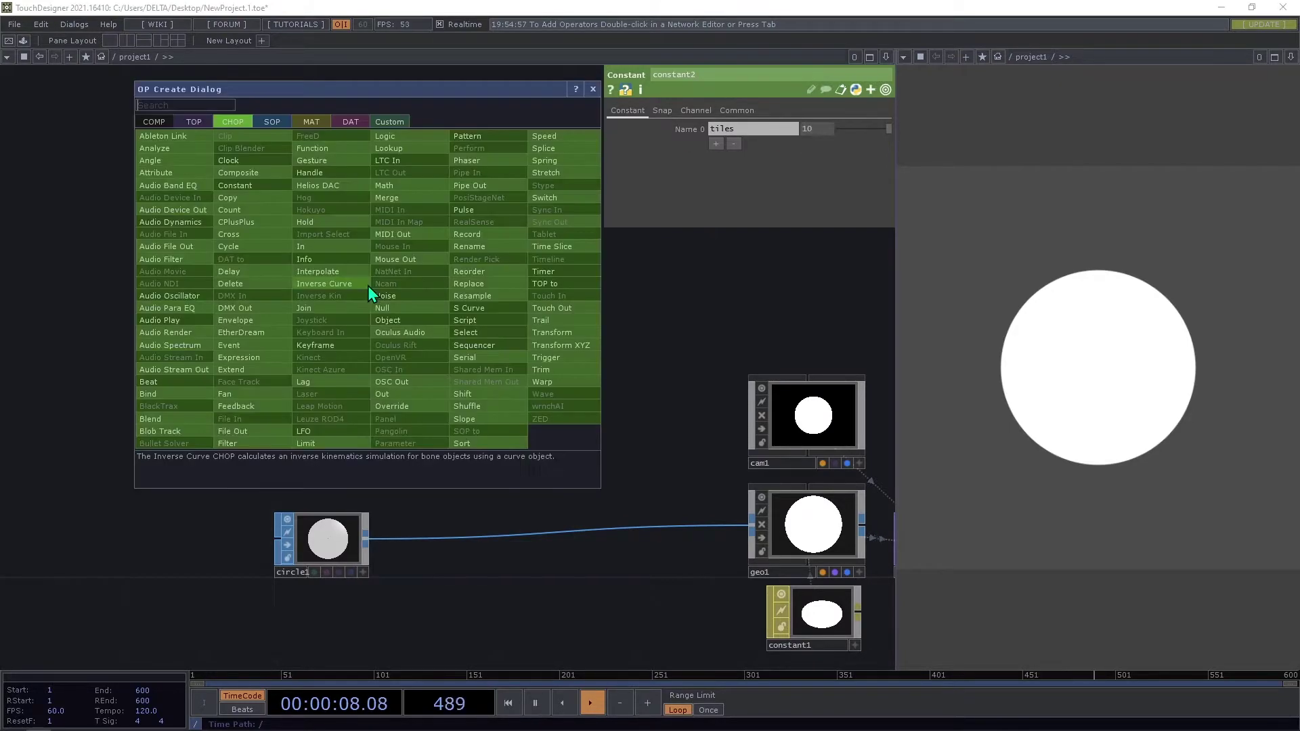
text(n)
click(413, 308)
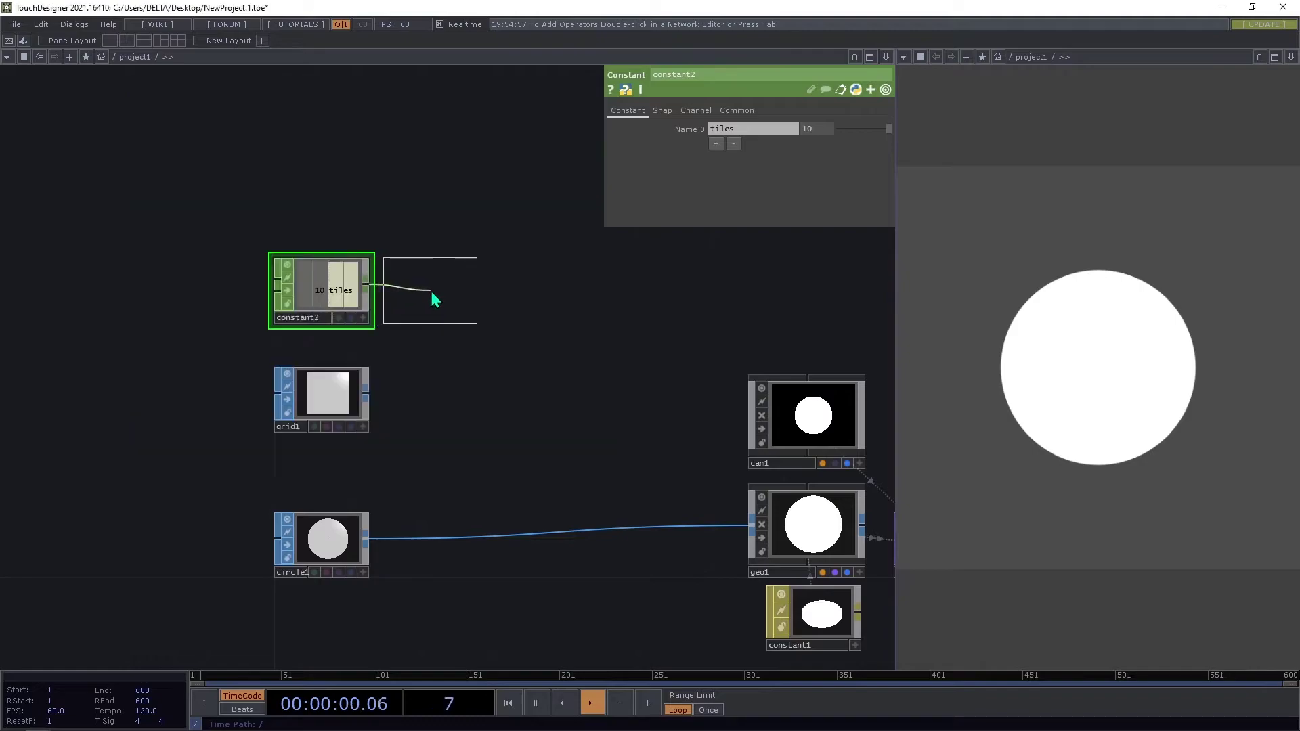
click(429, 290)
click(473, 318)
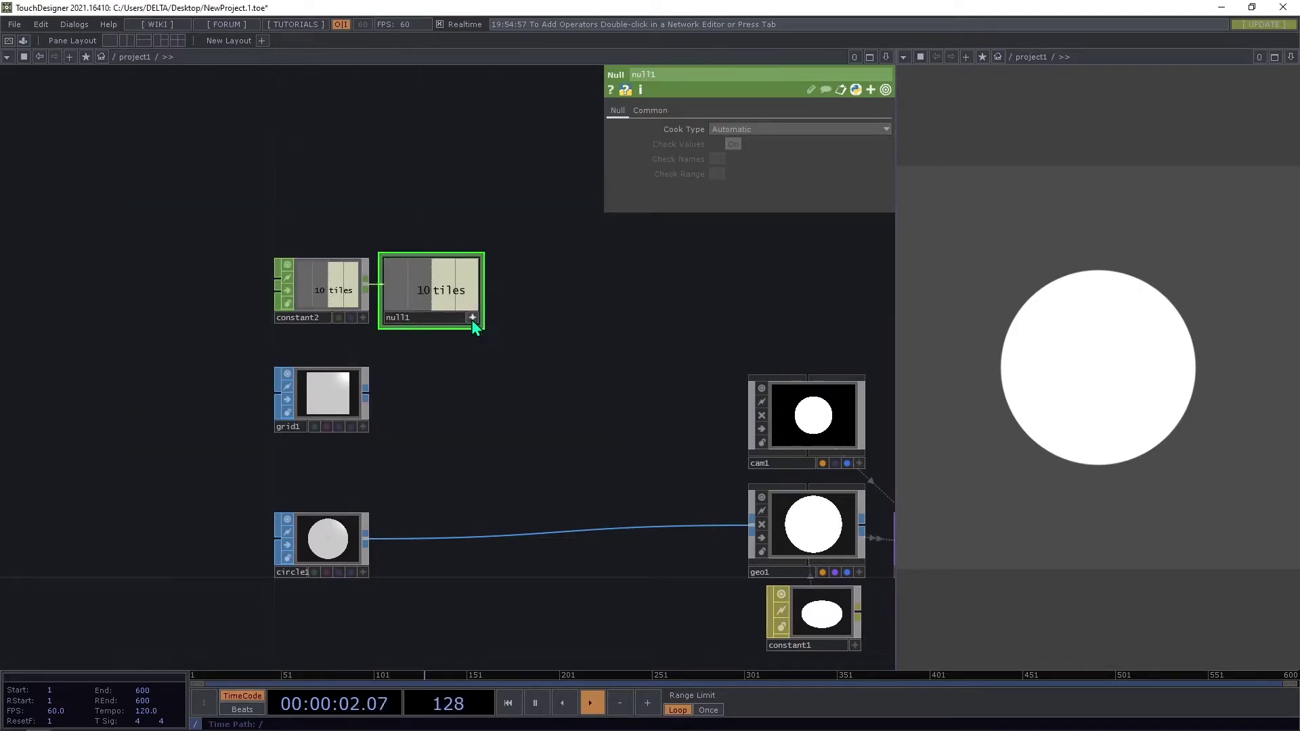
Drive grid1's Rows and Columns with the tiles channel of the null1 CHOP.
drag(443, 298, 733, 266)
click(733, 266)
drag(441, 413, 334, 396)
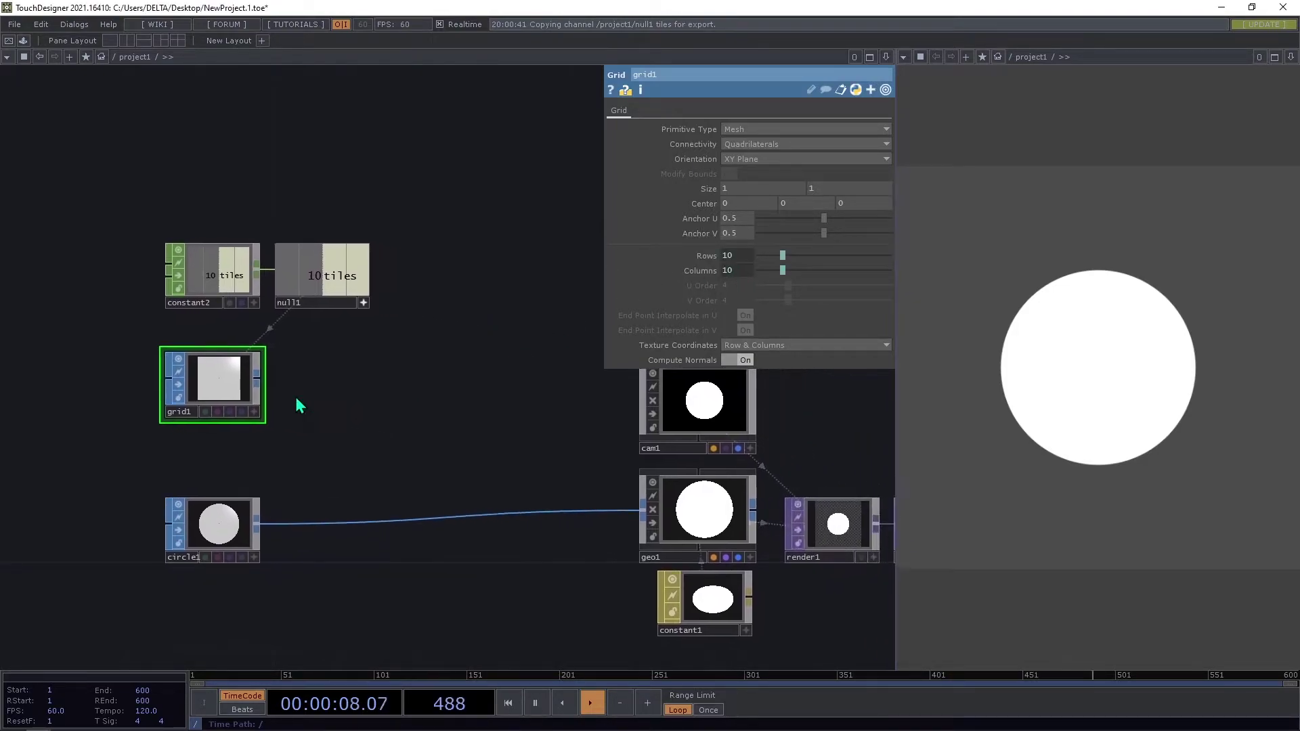
Add a Null SOP connected to the output of grid1.
click(258, 384)
text(n)
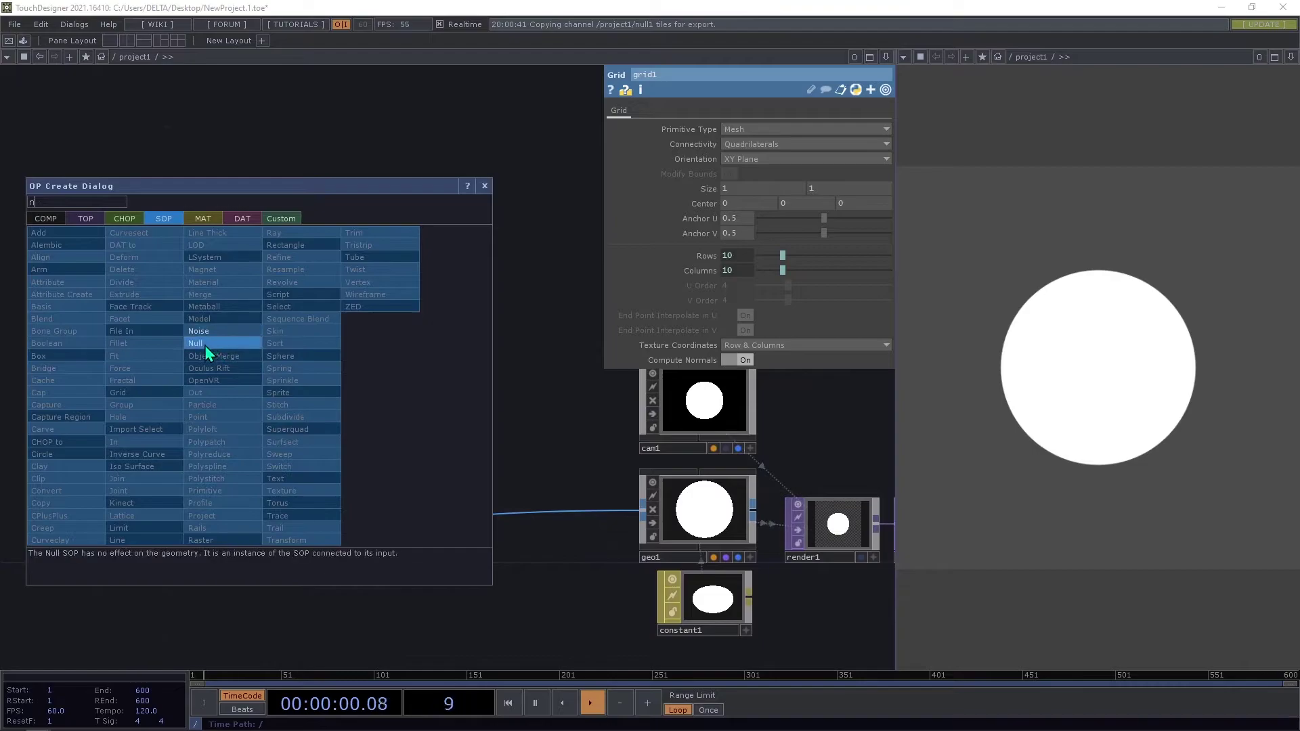
click(200, 343)
click(317, 382)
Add a SOP to CHOP that reads from null2 and place it directly beside null2.
click(367, 379)
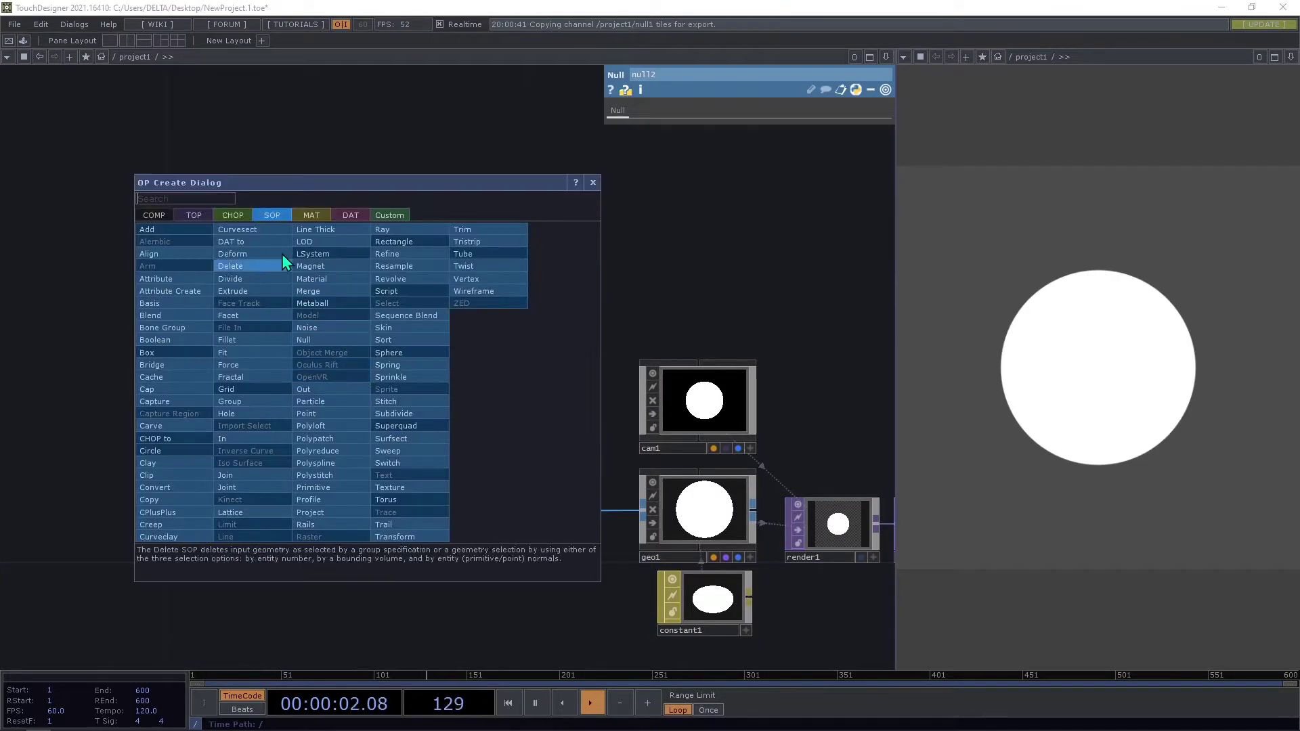
click(232, 221)
click(193, 245)
click(445, 403)
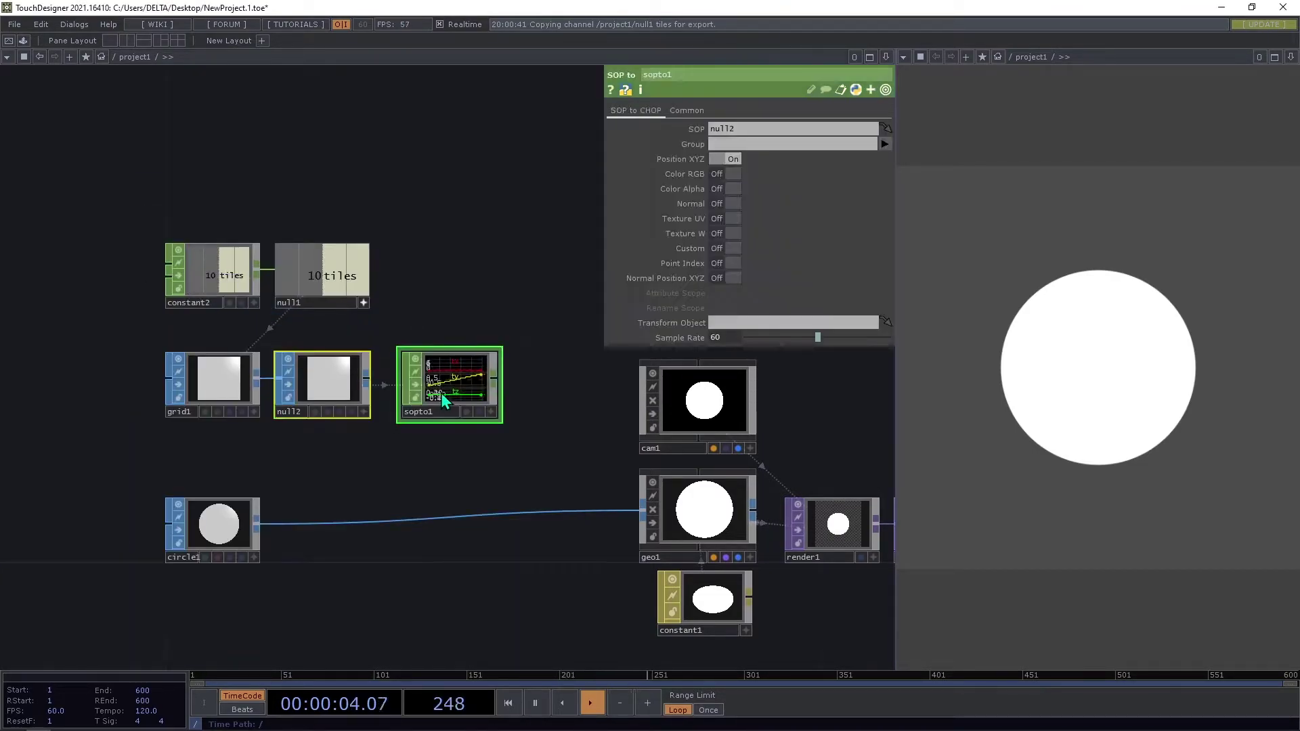
drag(321, 410, 338, 410)
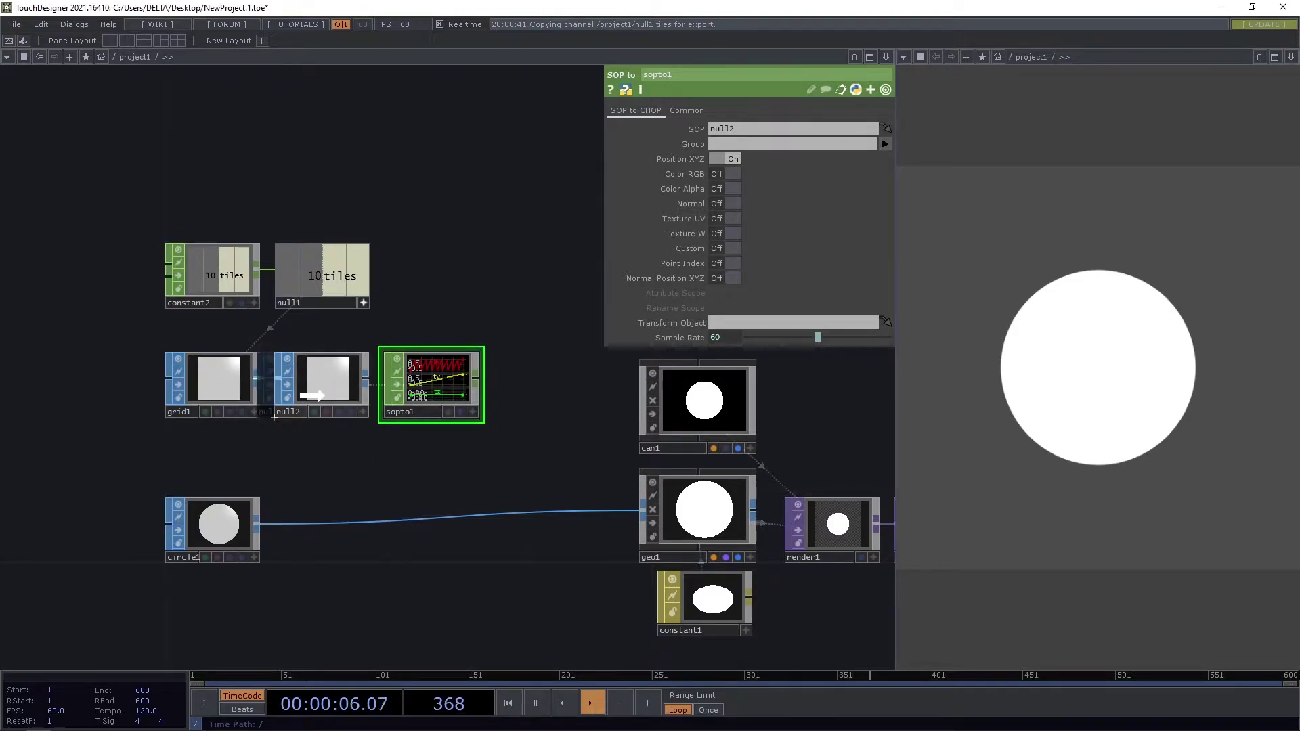
Add a Null CHOP after sopto1 and rename it pos.
click(475, 381)
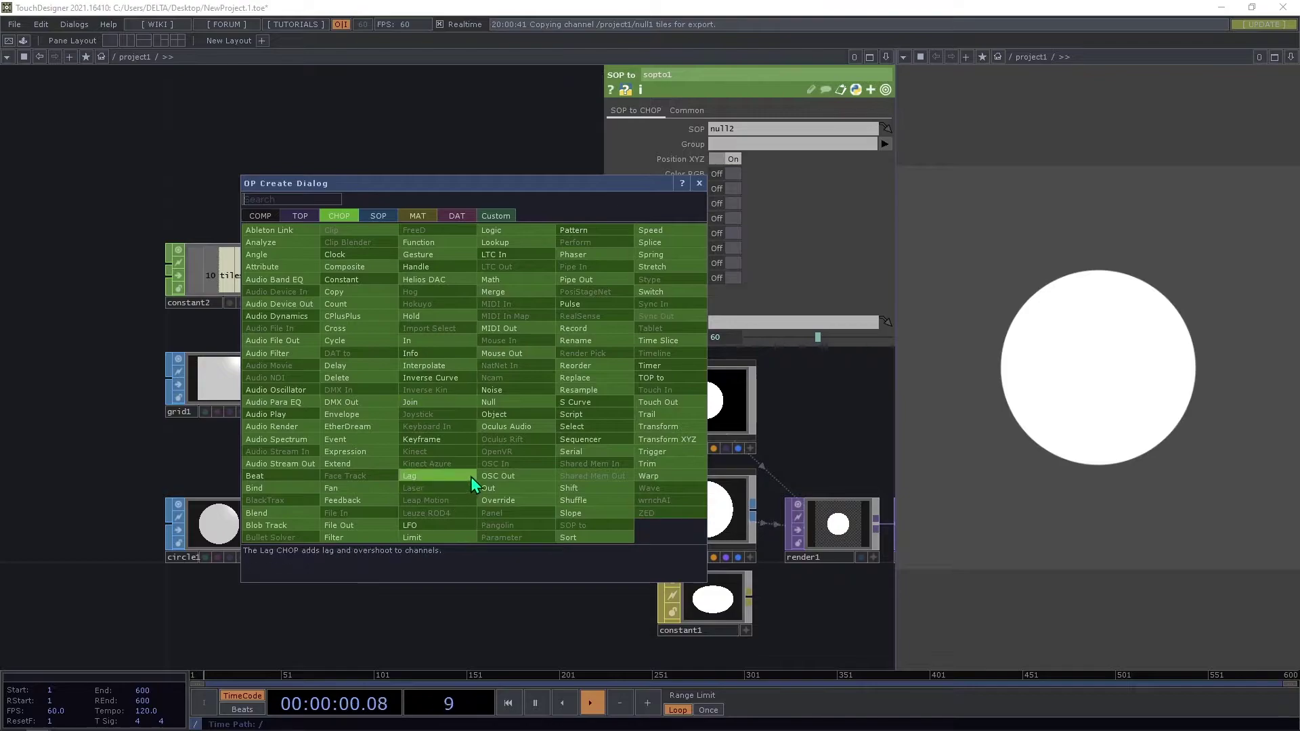
click(511, 400)
click(539, 400)
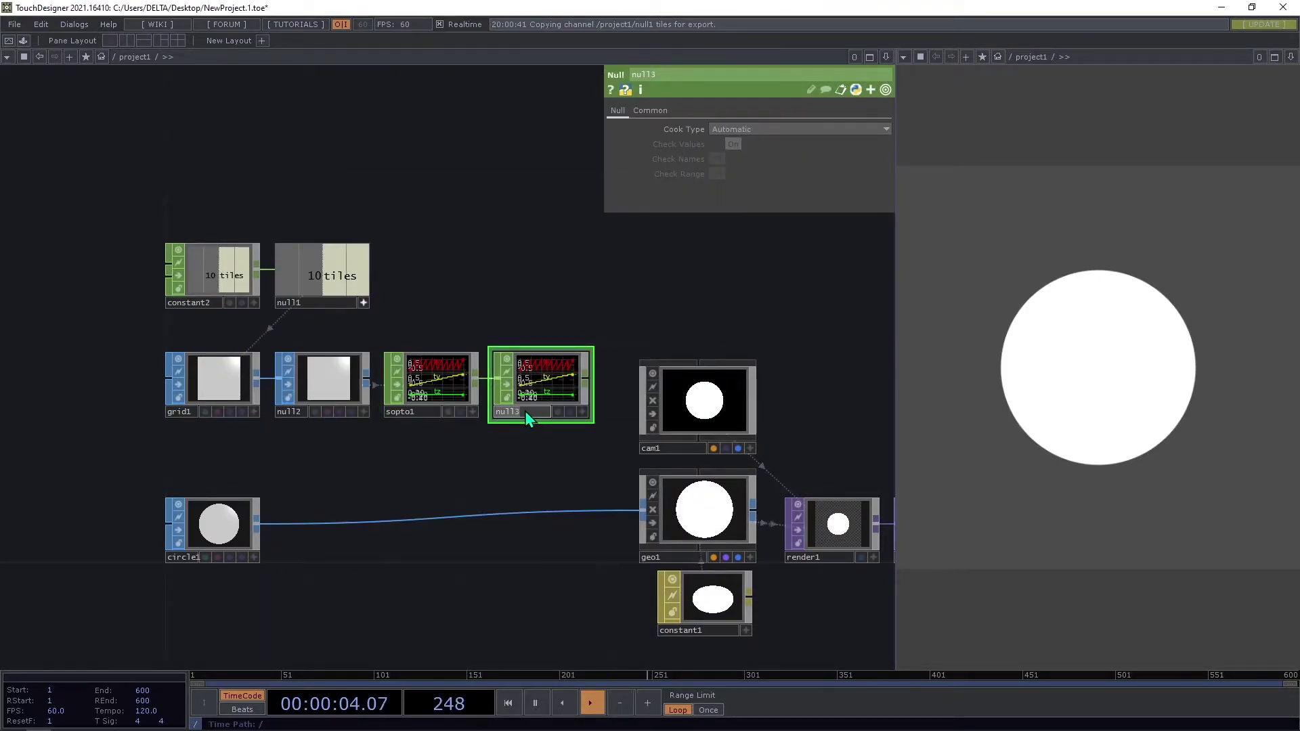
text(pos)
key(Return)
Turn on Instancing for the geo1 component.
click(665, 546)
drag(543, 437, 296, 472)
click(672, 110)
click(746, 132)
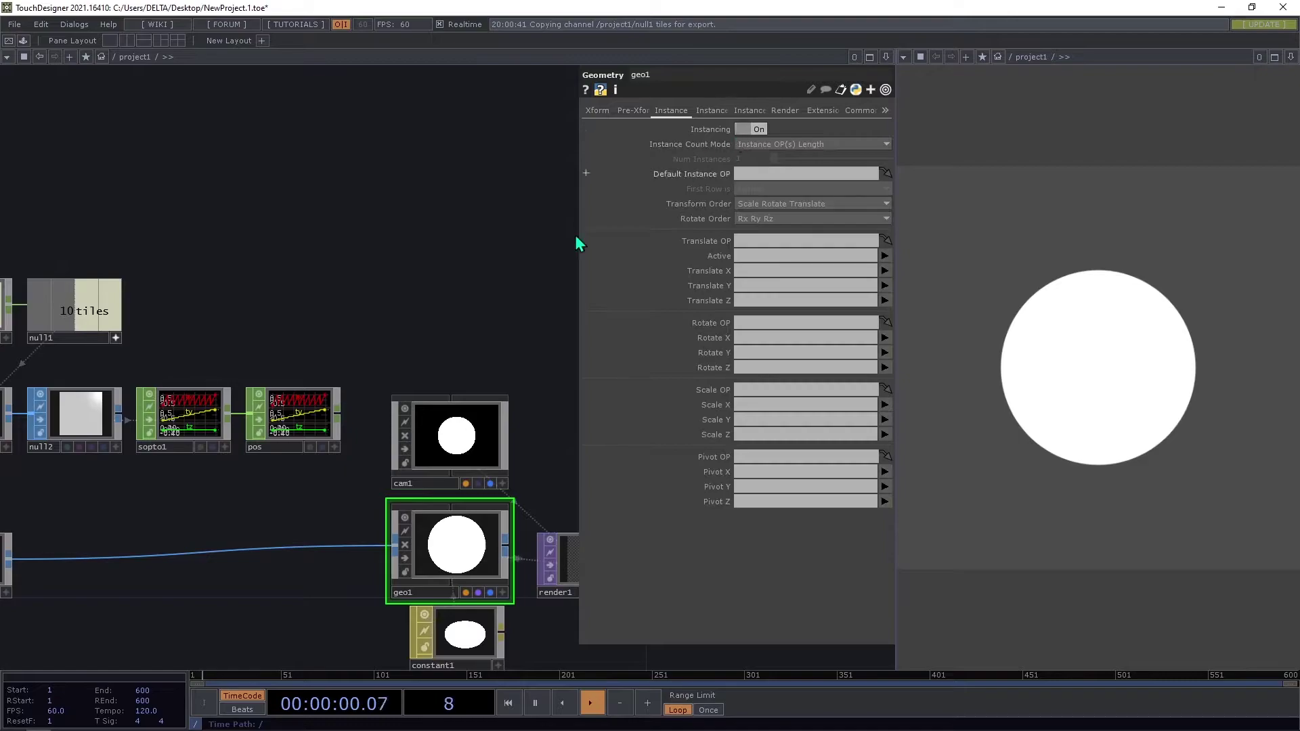
Use pos as geo1's Translate OP, with tx for Translate X and ty for Translate Y.
drag(311, 418, 777, 241)
click(884, 271)
click(886, 285)
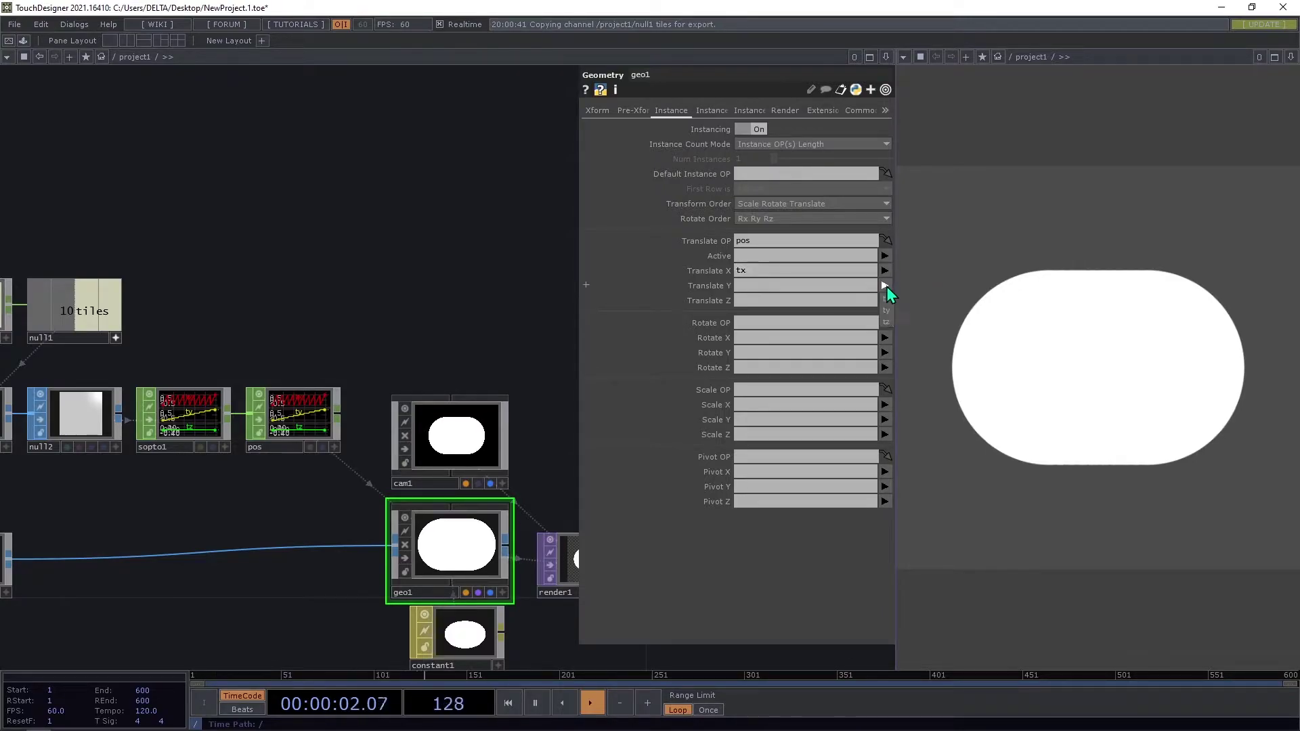
click(891, 310)
Examine the overlapping circle instances and compare the size parameters of circle1 and grid1.
drag(340, 289, 412, 225)
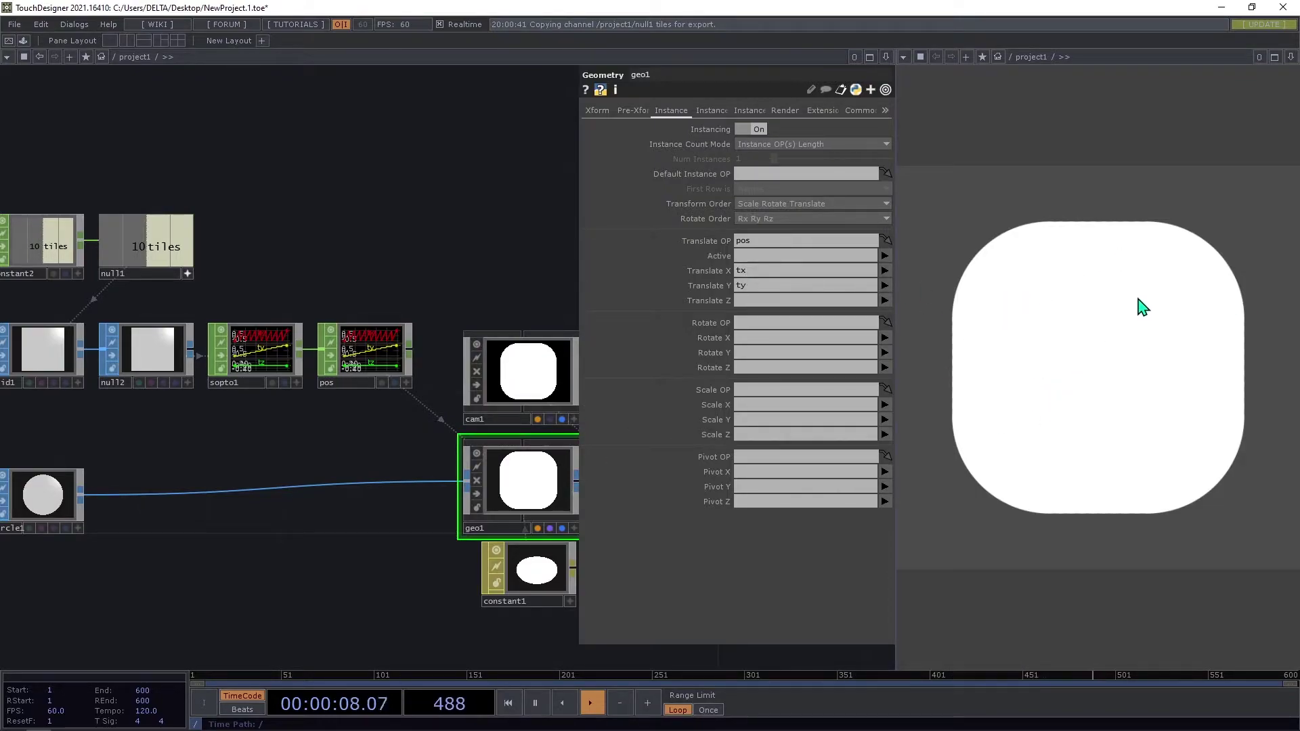
scroll(432, 456, down, 4)
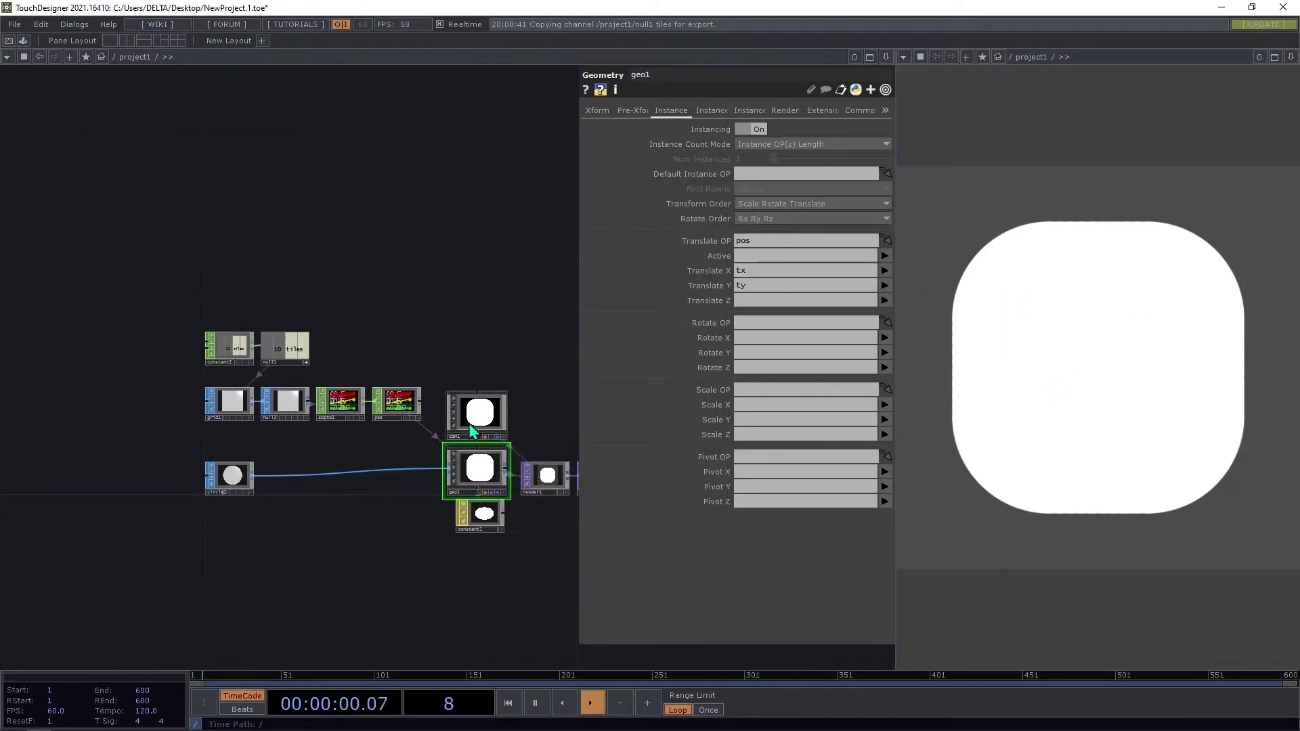
drag(464, 323, 428, 266)
scroll(248, 416, up, 4)
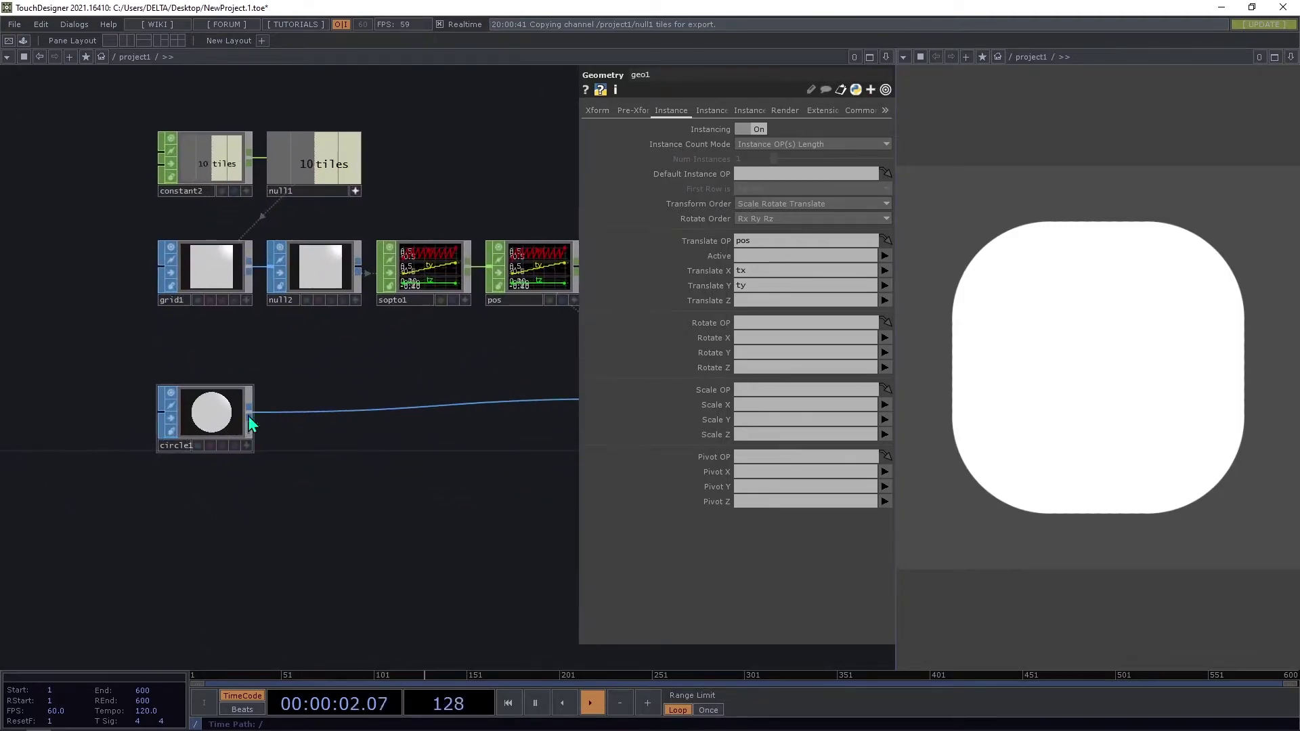
drag(338, 465, 272, 470)
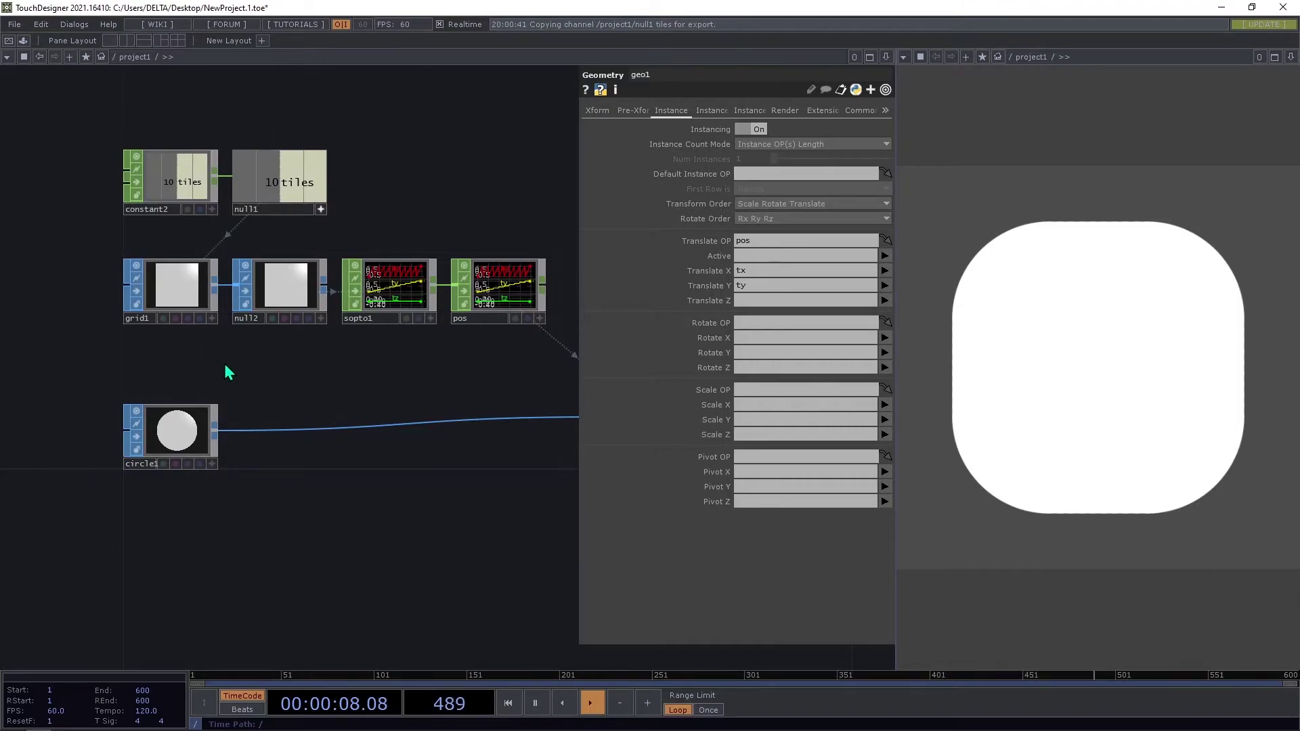
click(179, 439)
click(185, 283)
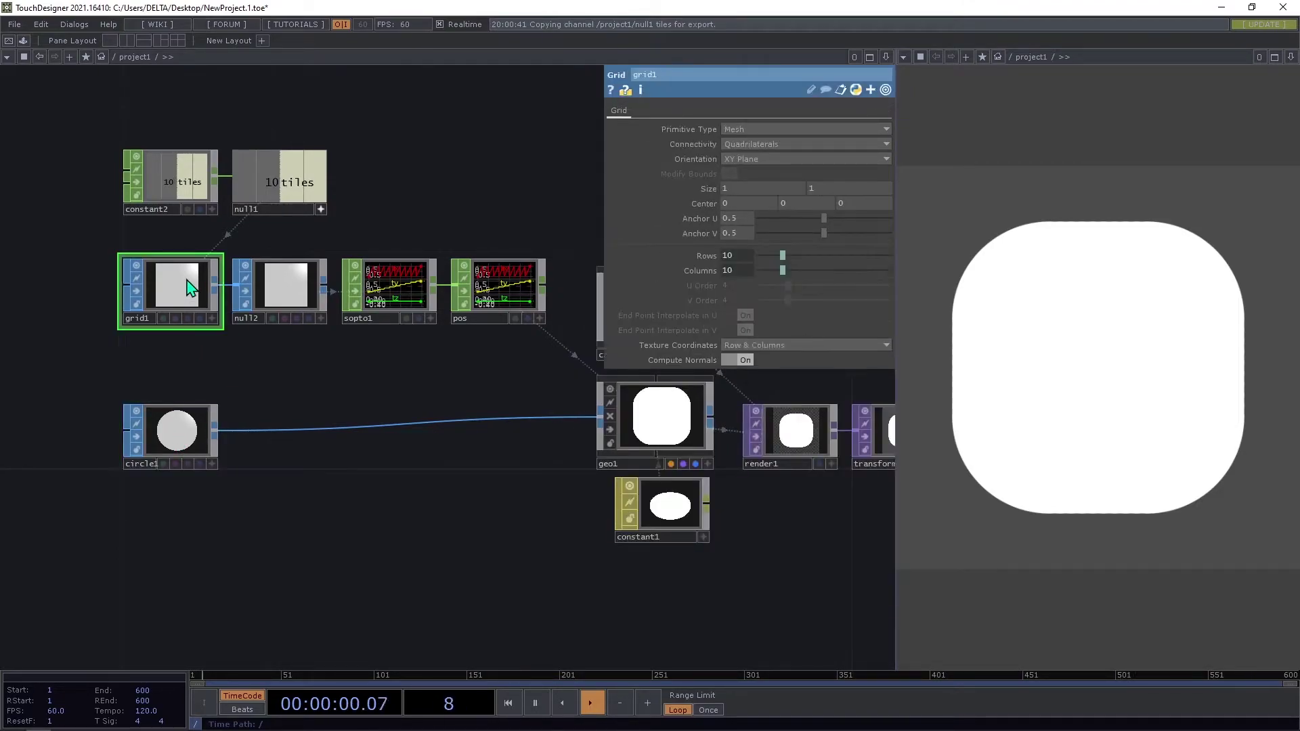
drag(494, 364, 600, 360)
click(570, 337)
Set grid1's horizontal Size to the expression parent().width.
click(257, 285)
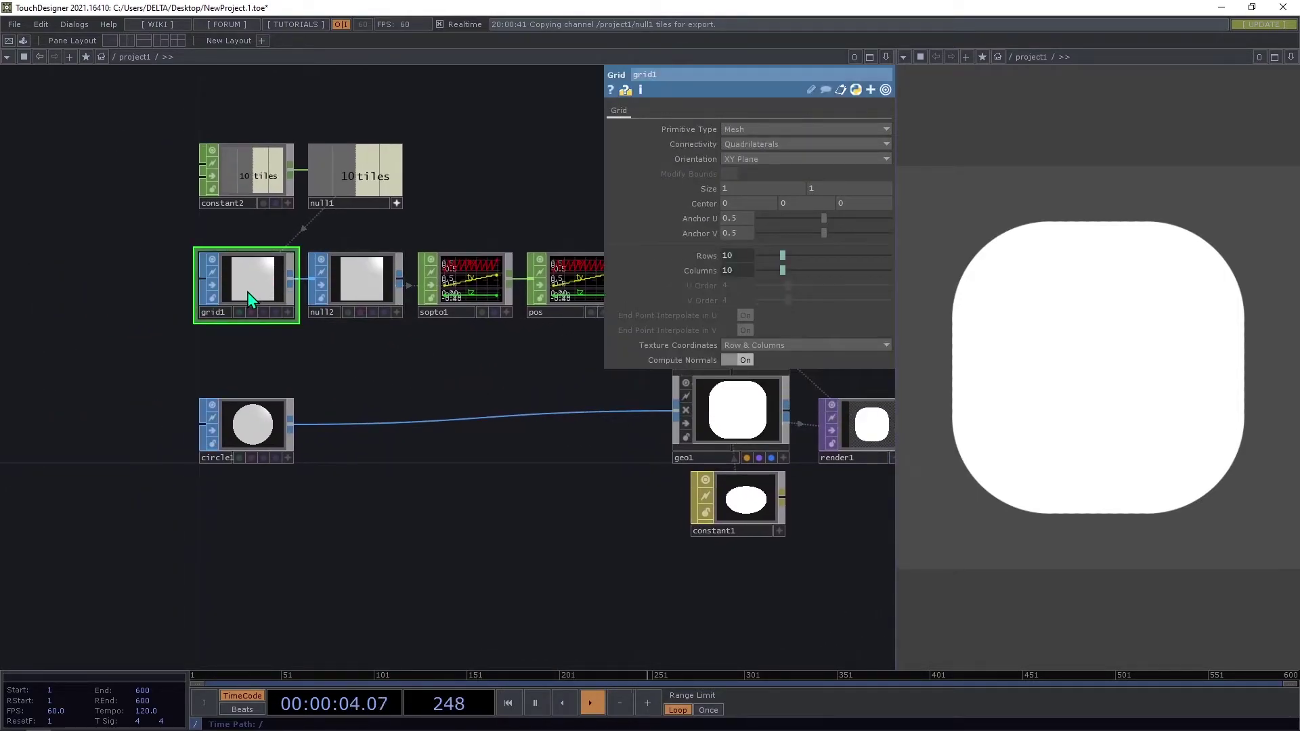
click(742, 188)
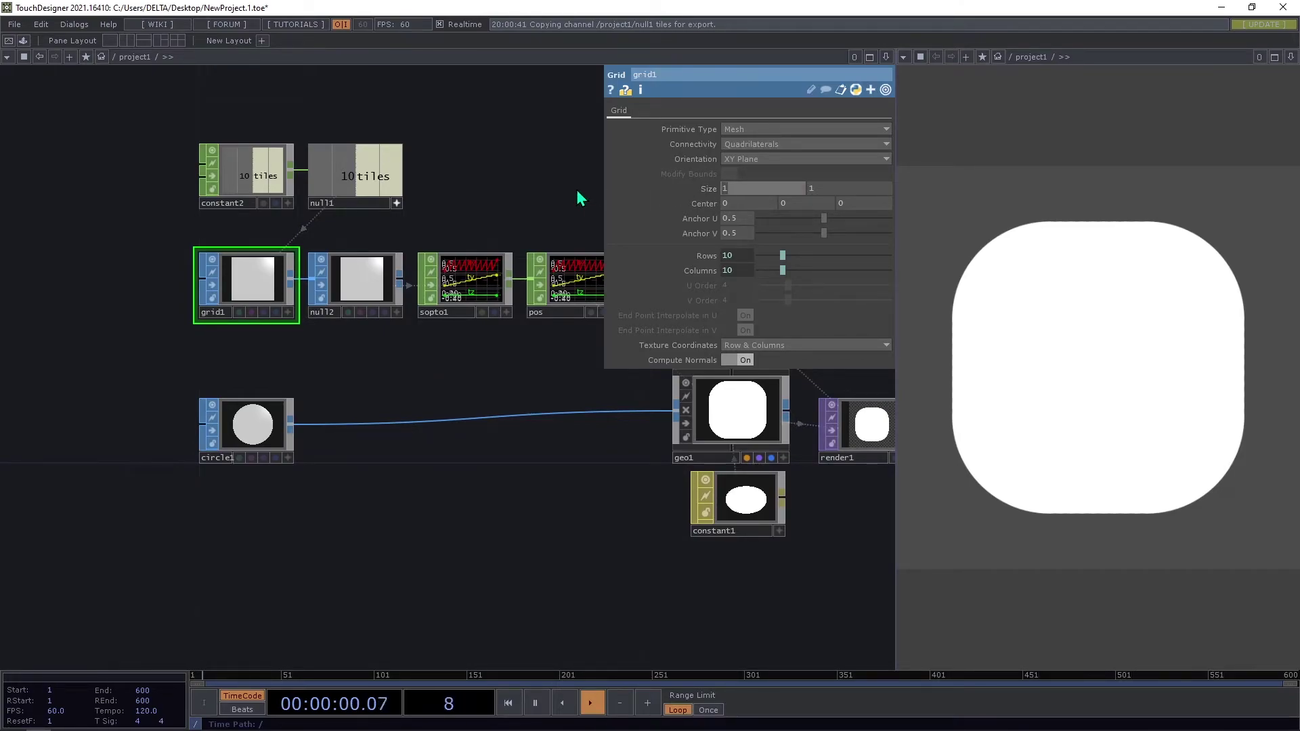
text(parent().width)
key(Return)
Copy grid1's sizex expression into sizey and change it to parent().height.
click(794, 187)
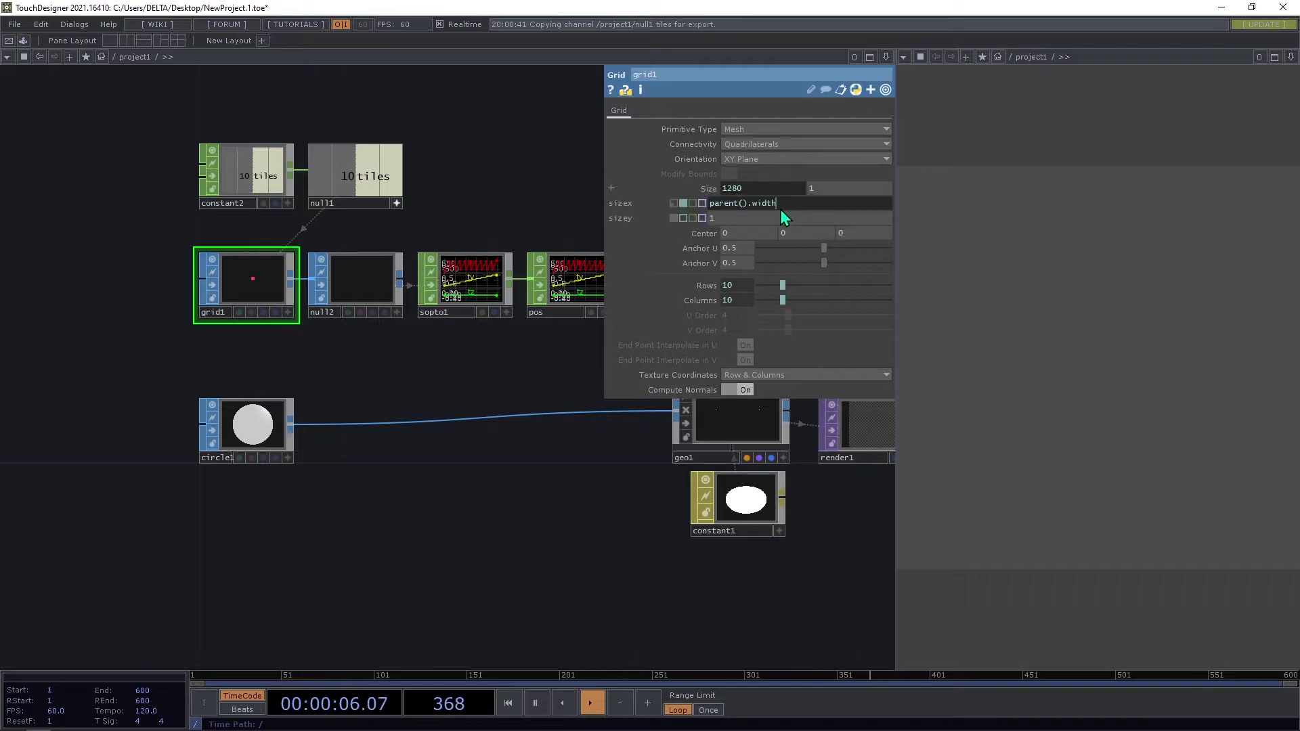
drag(757, 203, 624, 222)
key(ctrl+c)
click(722, 218)
key(ctrl+v)
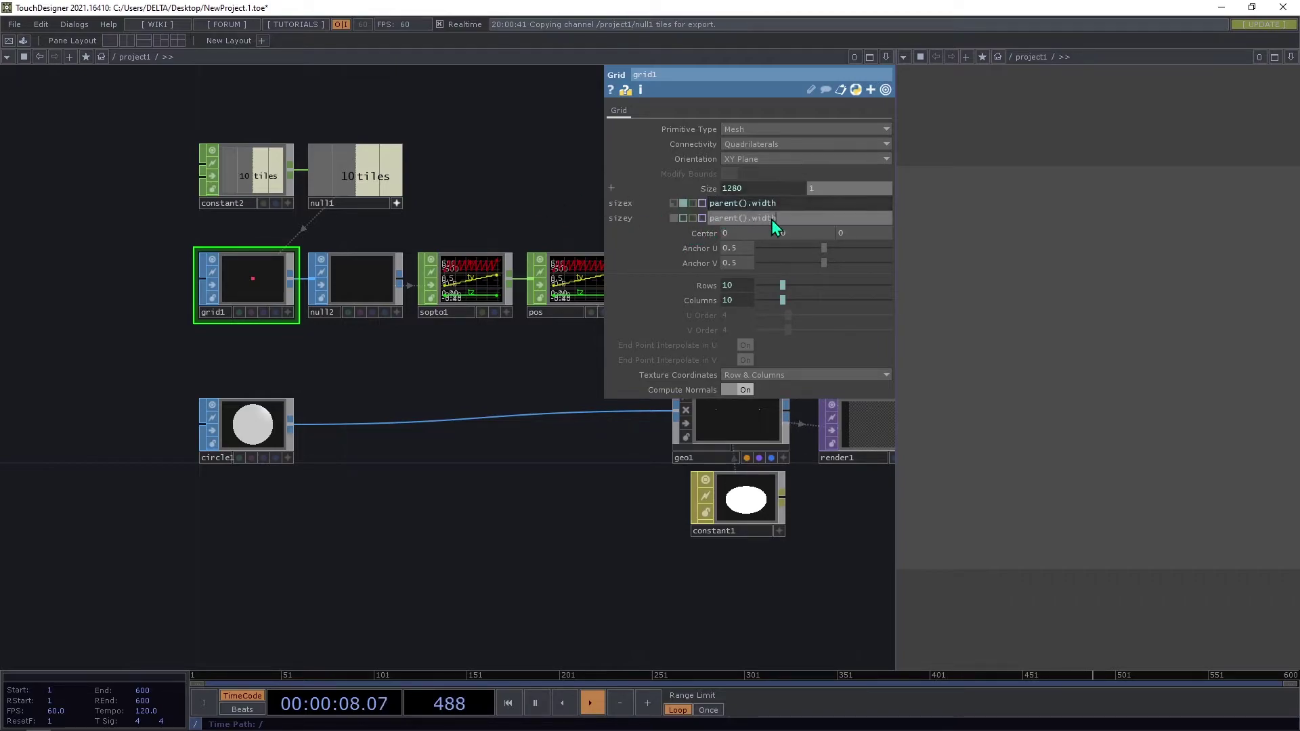
text(height)
key(Return)
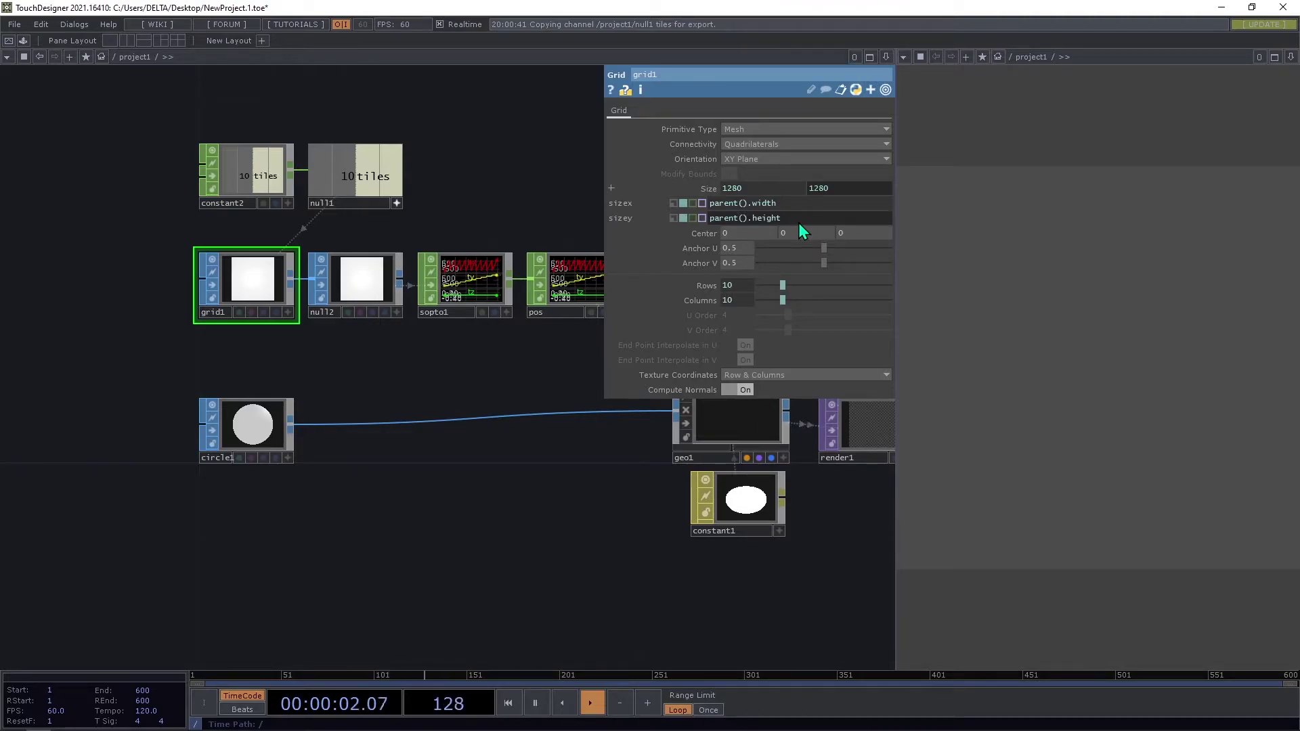
mouse_move(733, 207)
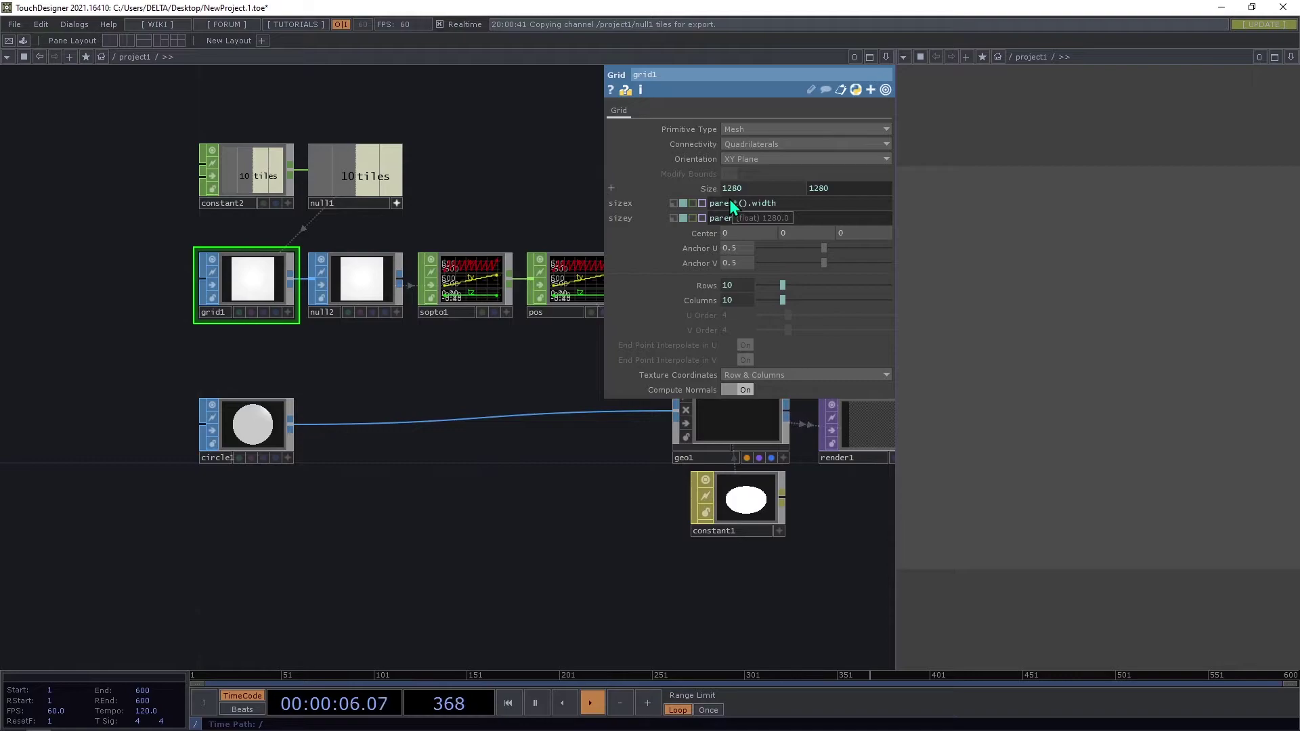
Increase circle1's Radius to 31 in both directions.
click(250, 426)
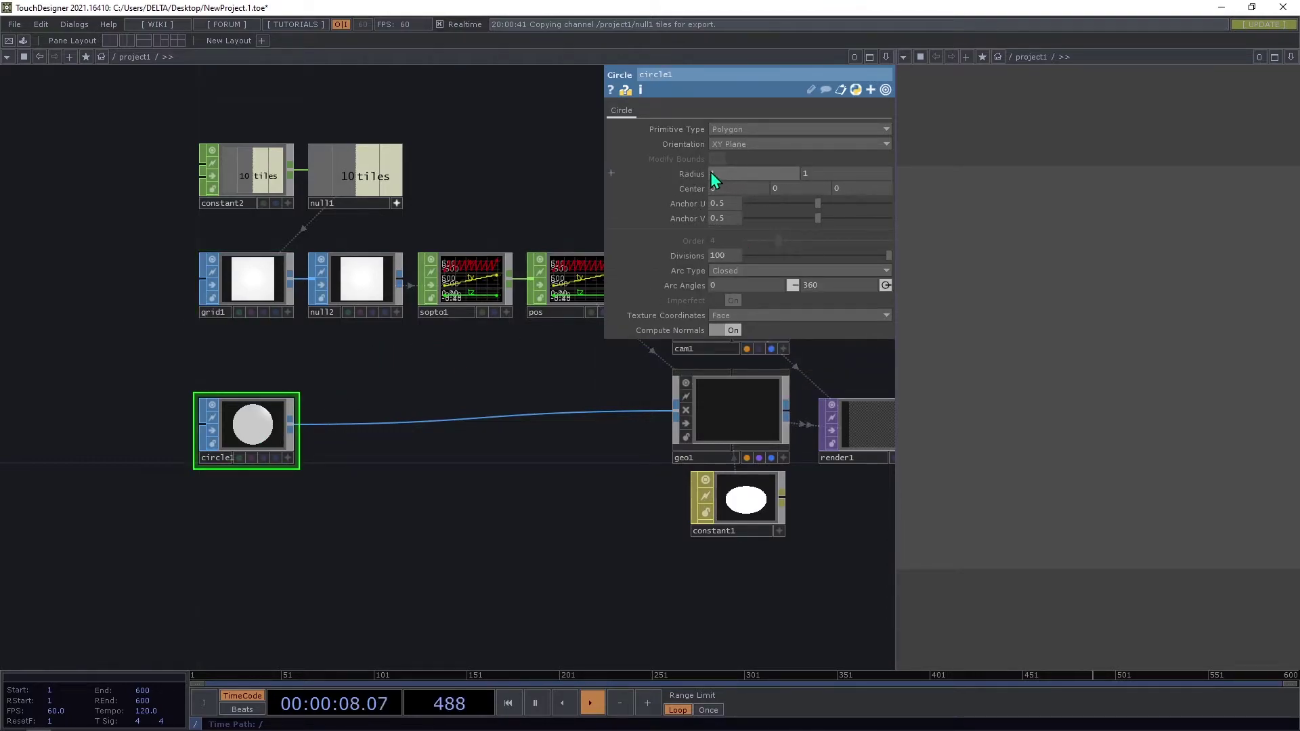
middle_drag(687, 182, 685, 148)
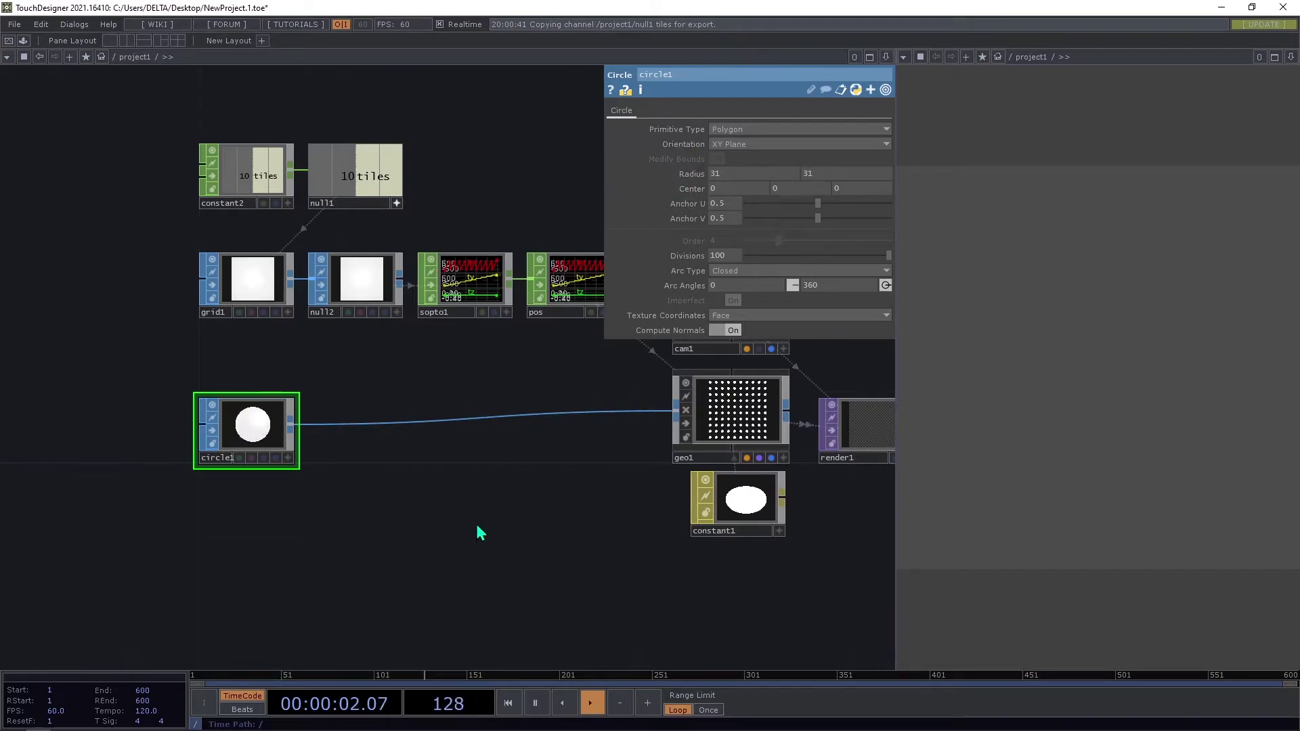
drag(486, 550, 309, 565)
drag(358, 517, 470, 478)
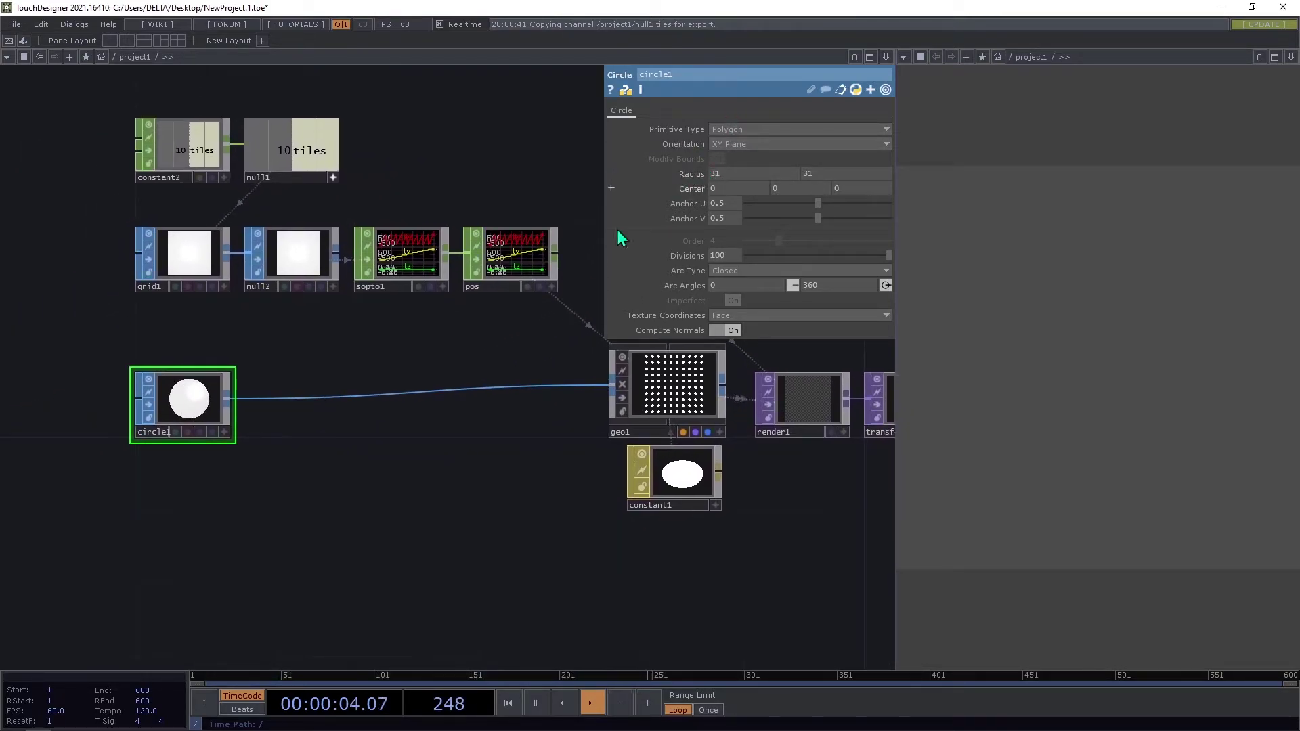
Switch cam1's Projection to Orthographic.
drag(357, 372, 161, 388)
click(469, 313)
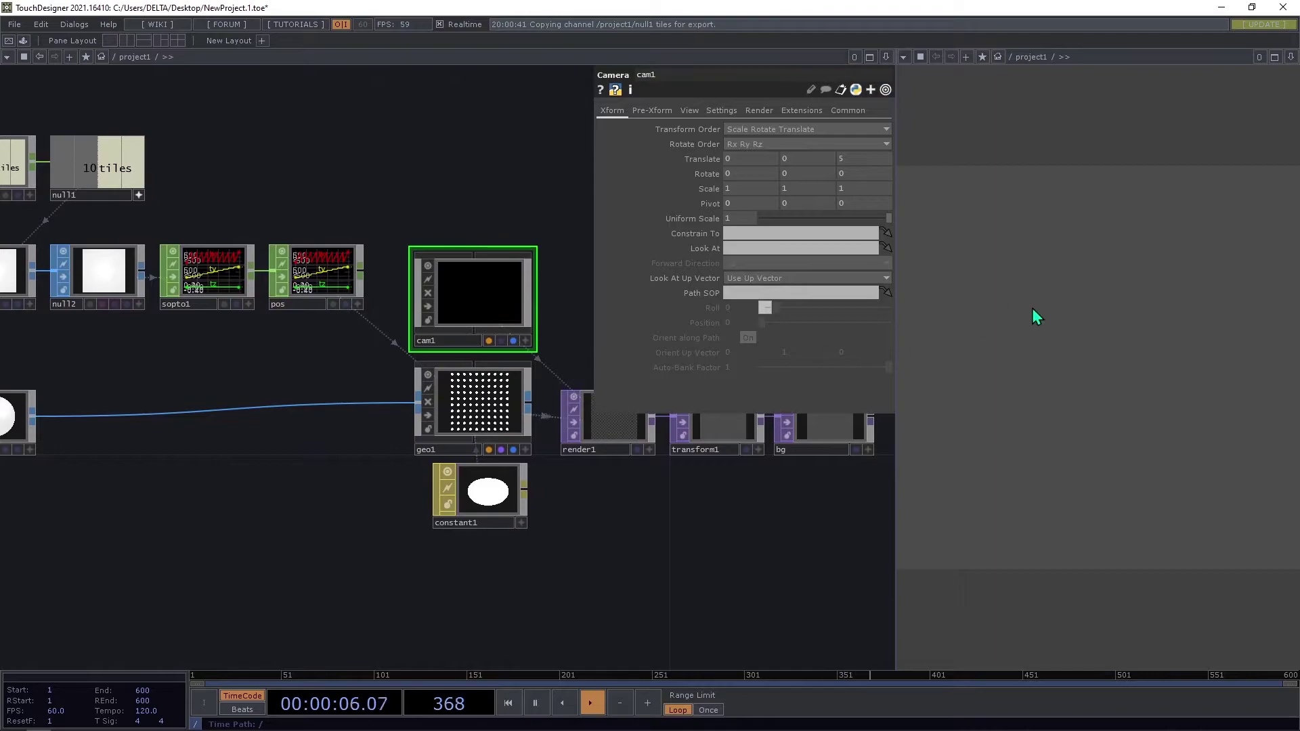
click(690, 111)
click(760, 130)
click(757, 154)
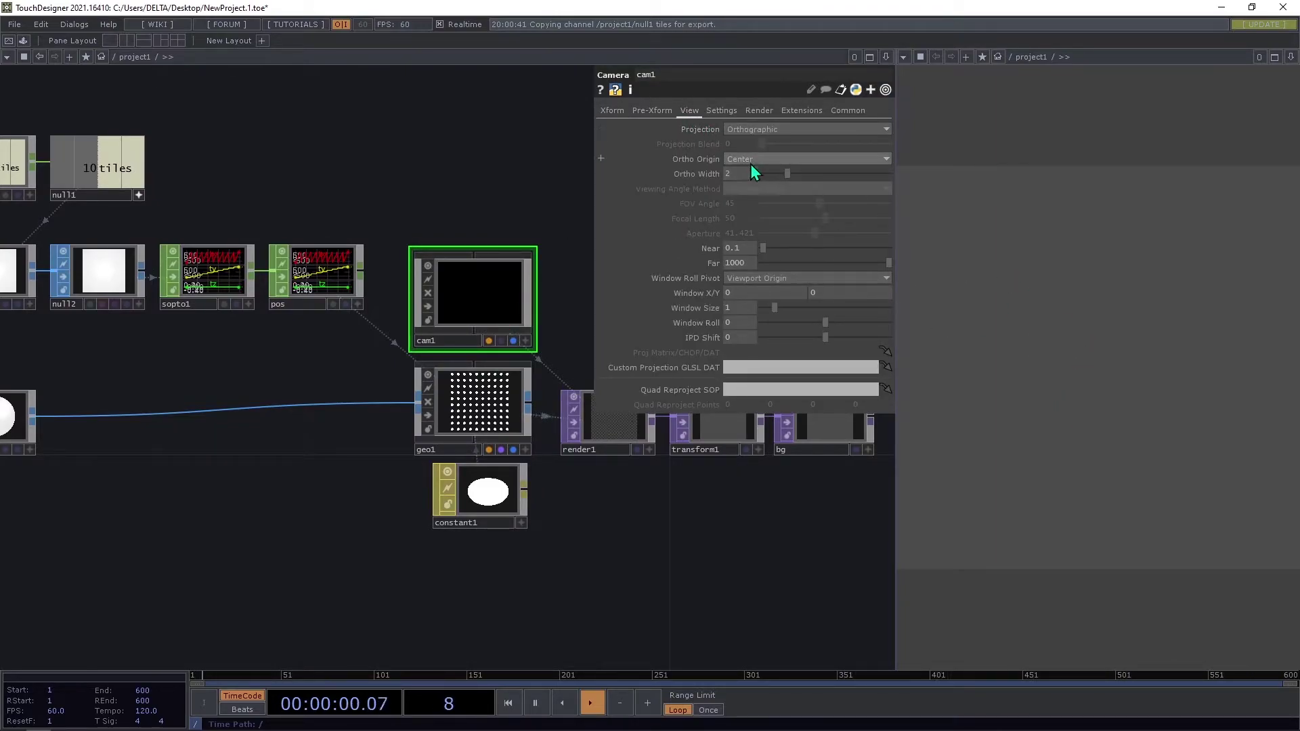
Set cam1's Ortho Width to the expression parent().width.
click(737, 174)
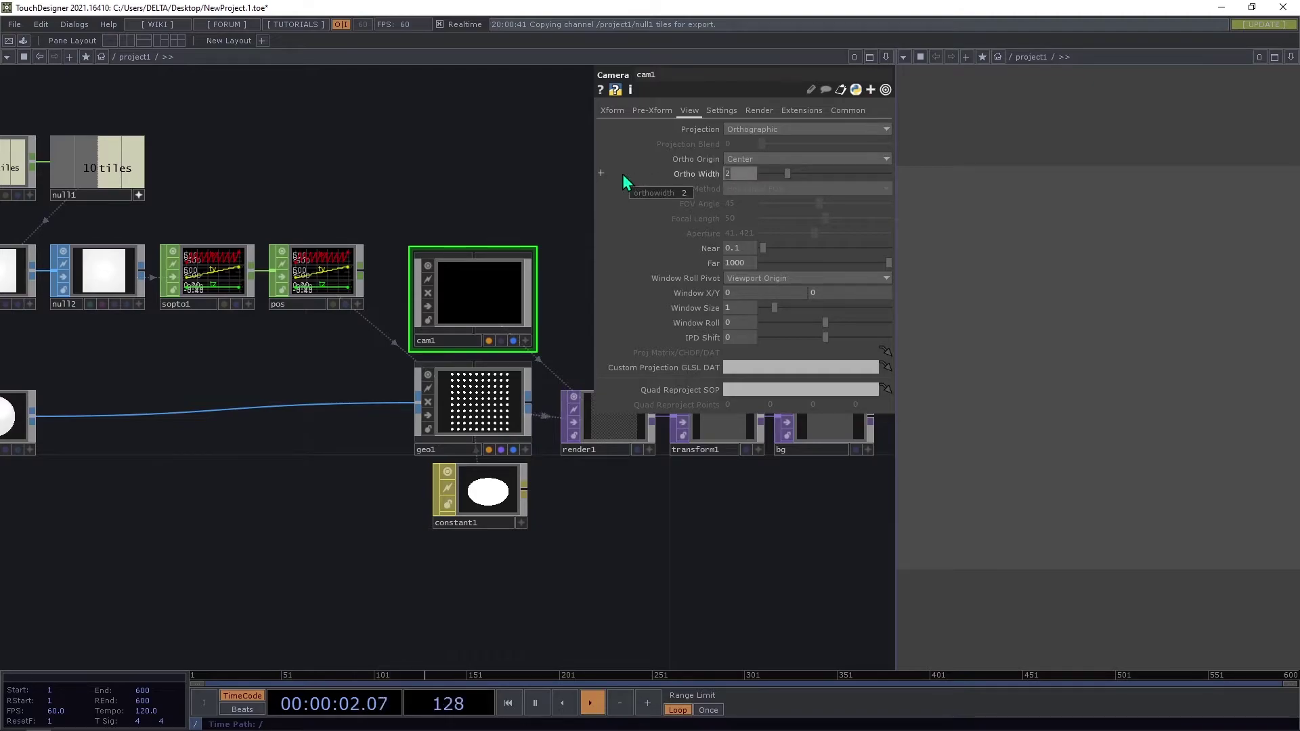
text(parent().width)
key(Return)
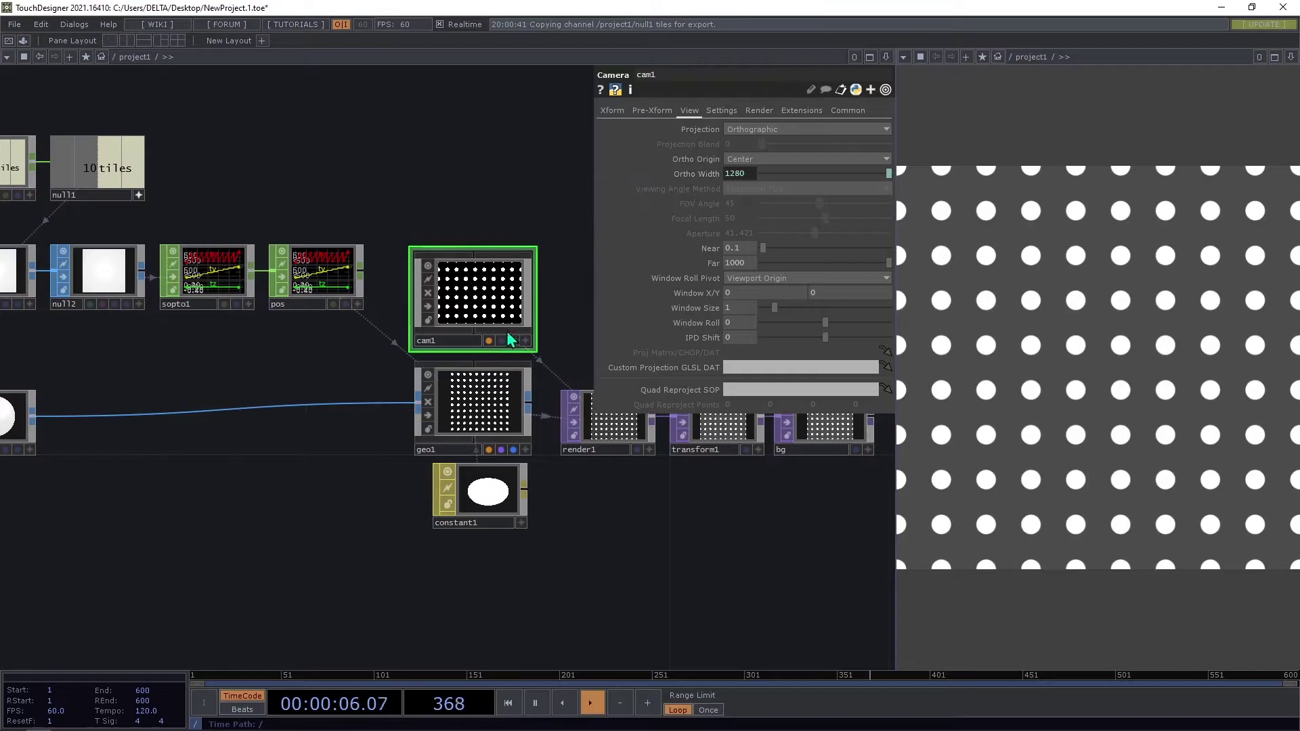
Set circle1's horizontal Radius to the expression parent().width.
drag(262, 479, 458, 470)
click(190, 411)
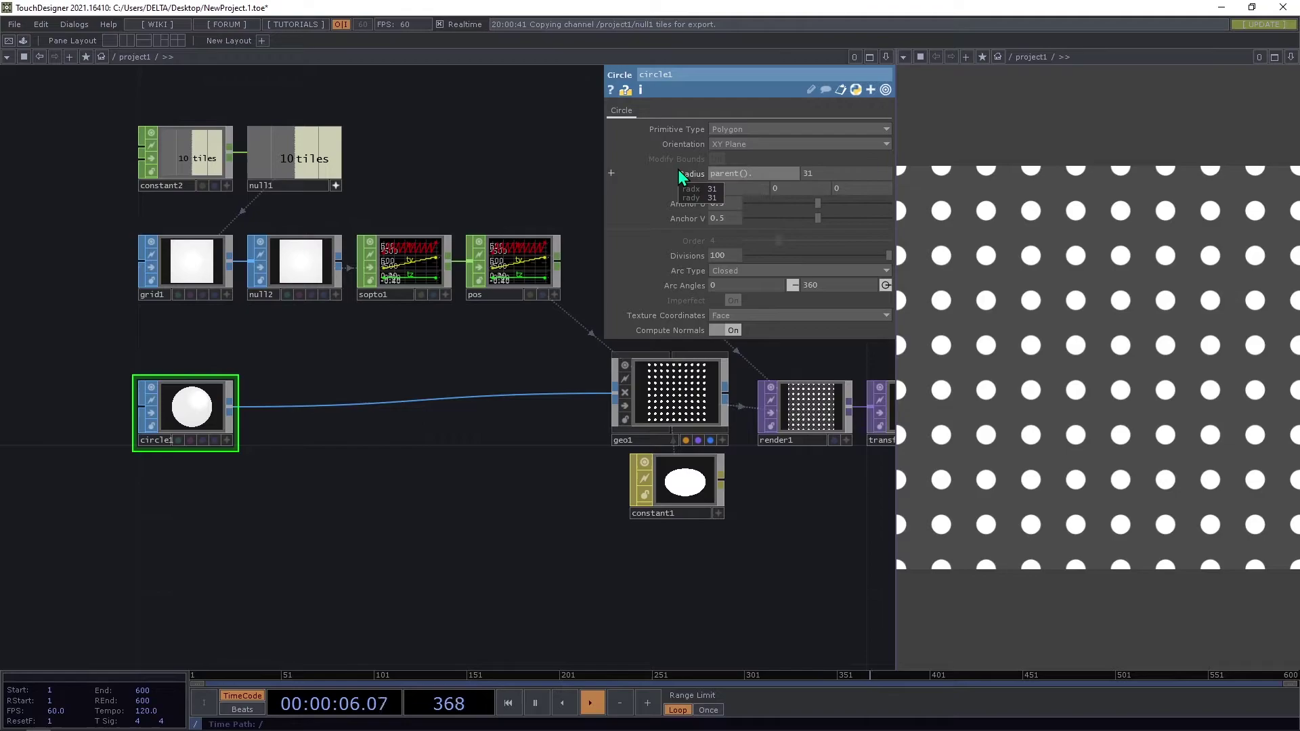
text(width)
key(Return)
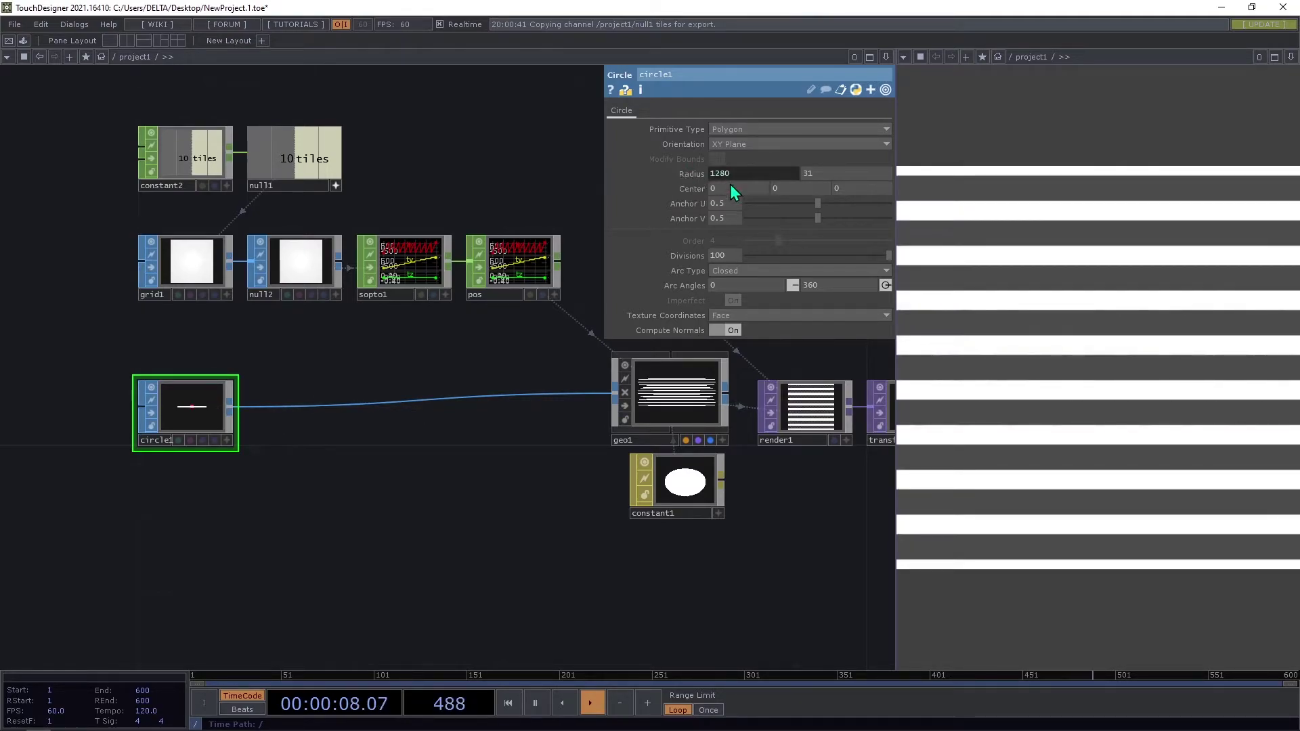
Divide circle1's radx expression by grid1's rows expression, giving parent().width/op('null1')['tiles'].
click(711, 174)
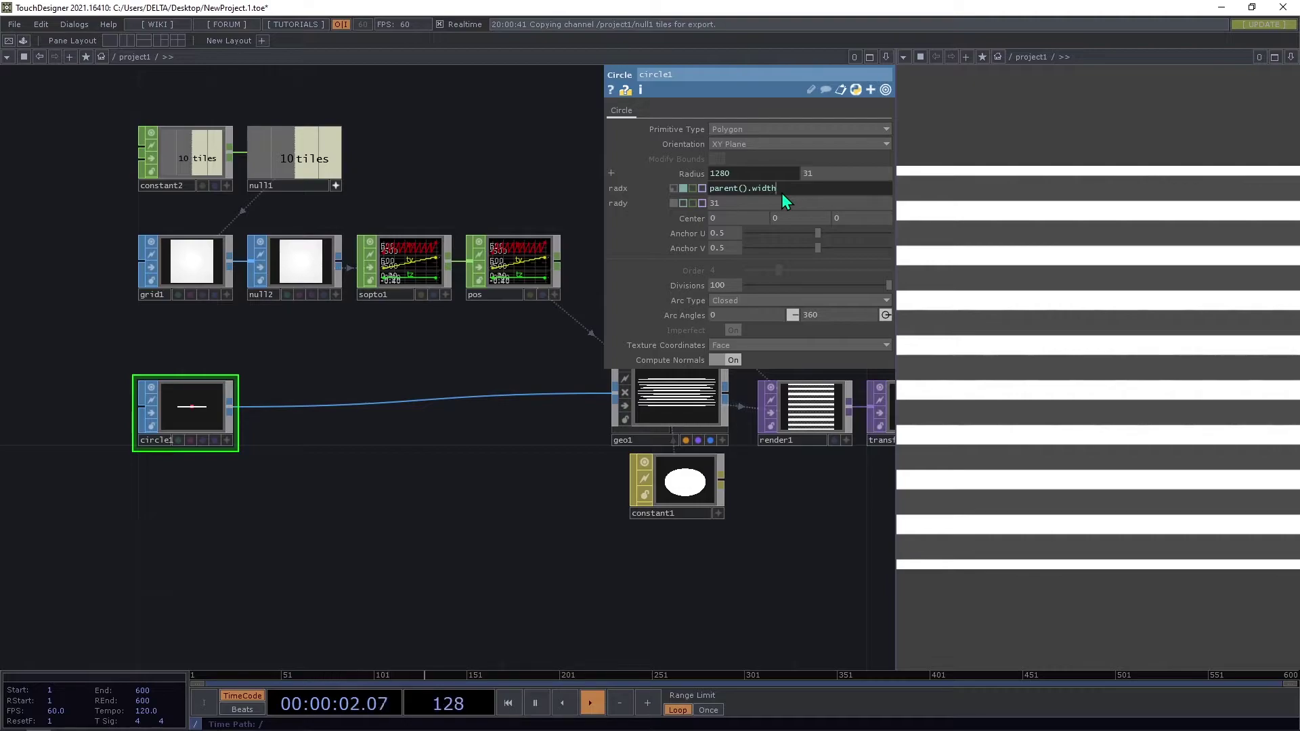
click(261, 177)
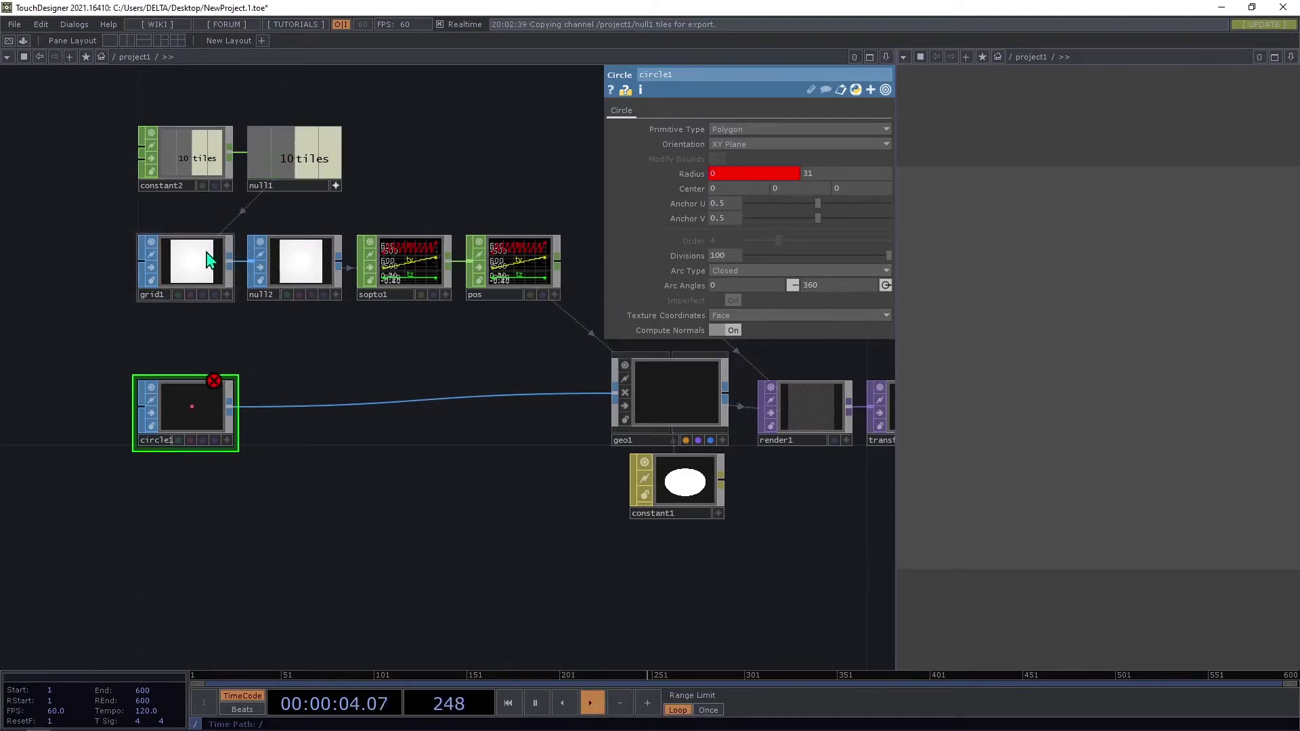
click(209, 252)
click(711, 258)
drag(814, 269, 606, 219)
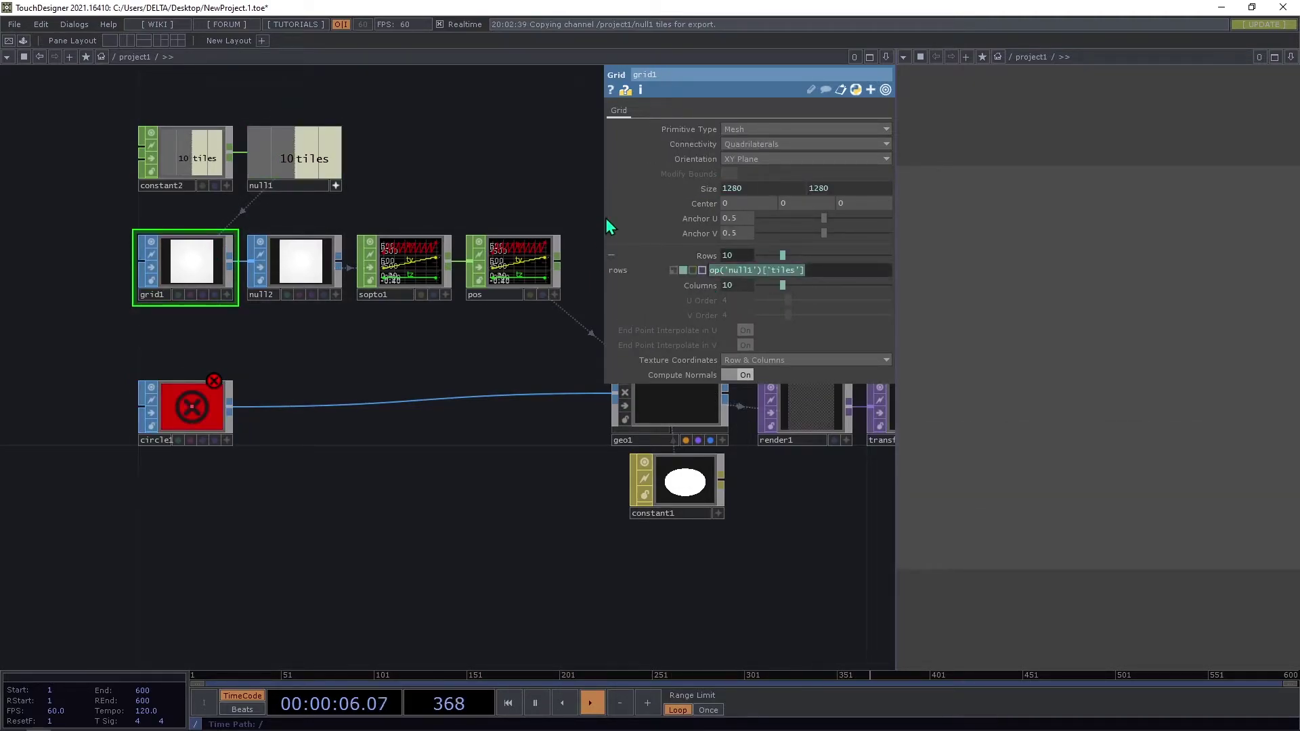
key(ctrl+c)
click(191, 407)
click(738, 174)
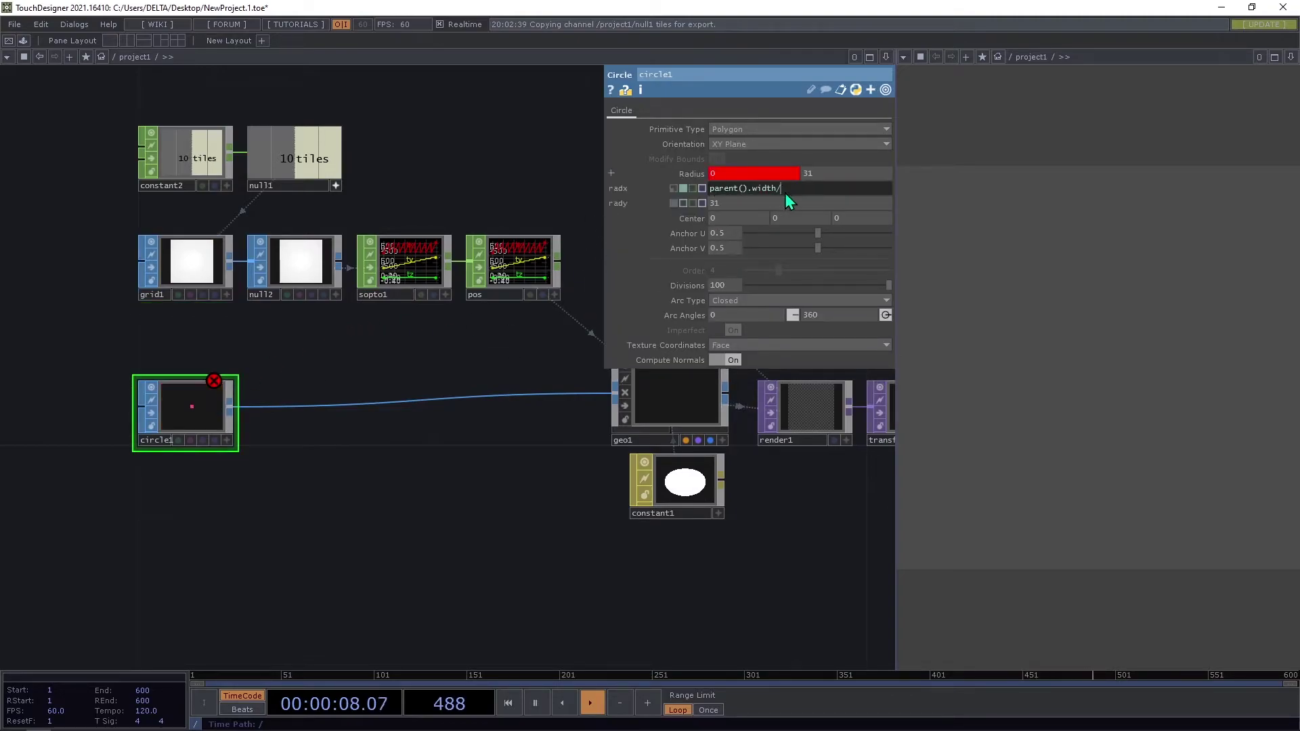
text(/)
key(ctrl+v)
Copy circle1's radx expression into rady and change it to parent().height/op('null1')['tiles'].
drag(876, 184, 475, 195)
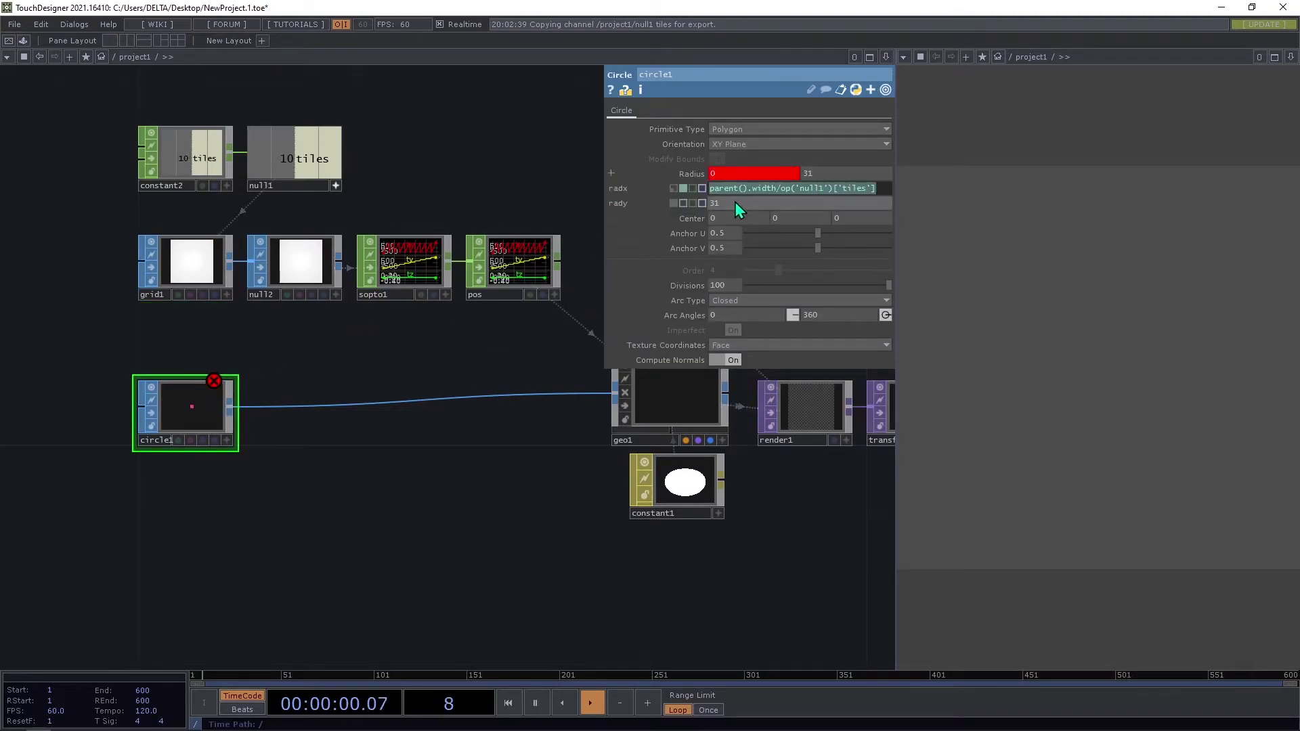
click(722, 216)
click(701, 176)
drag(722, 202, 644, 204)
key(ctrl+v)
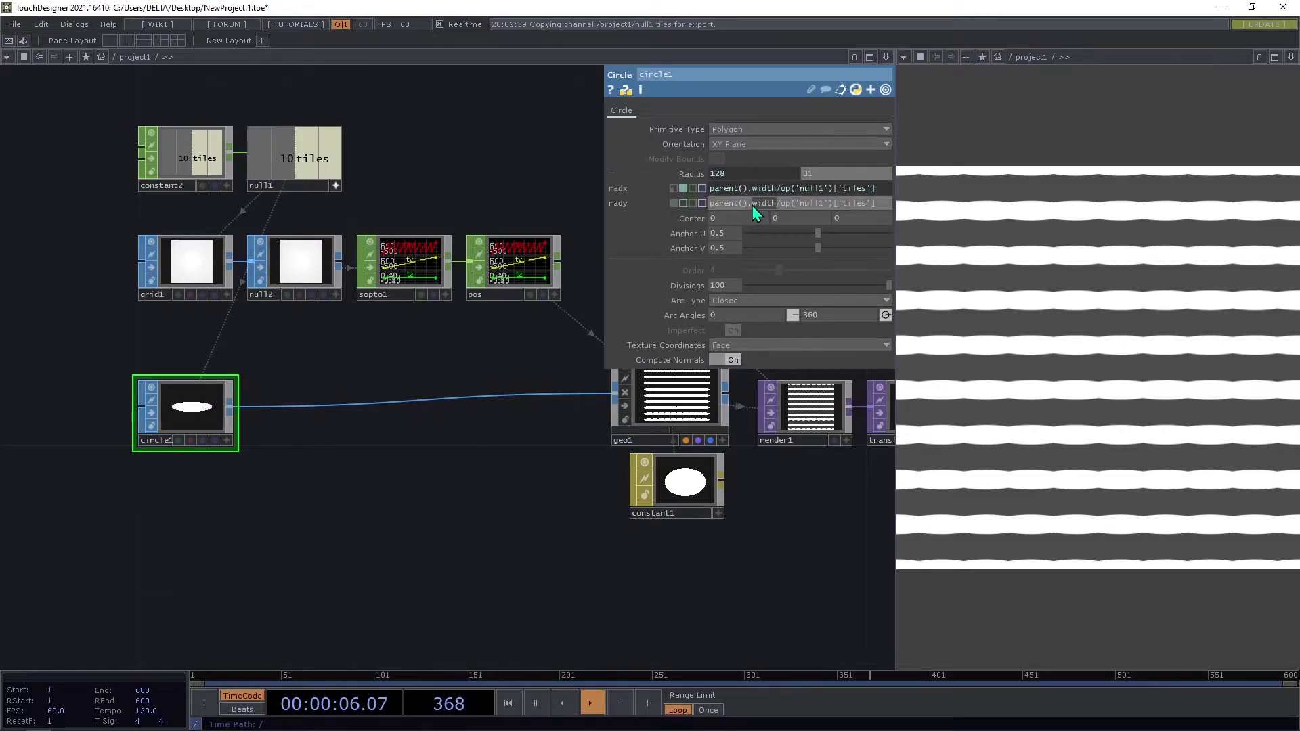
text(height)
key(Return)
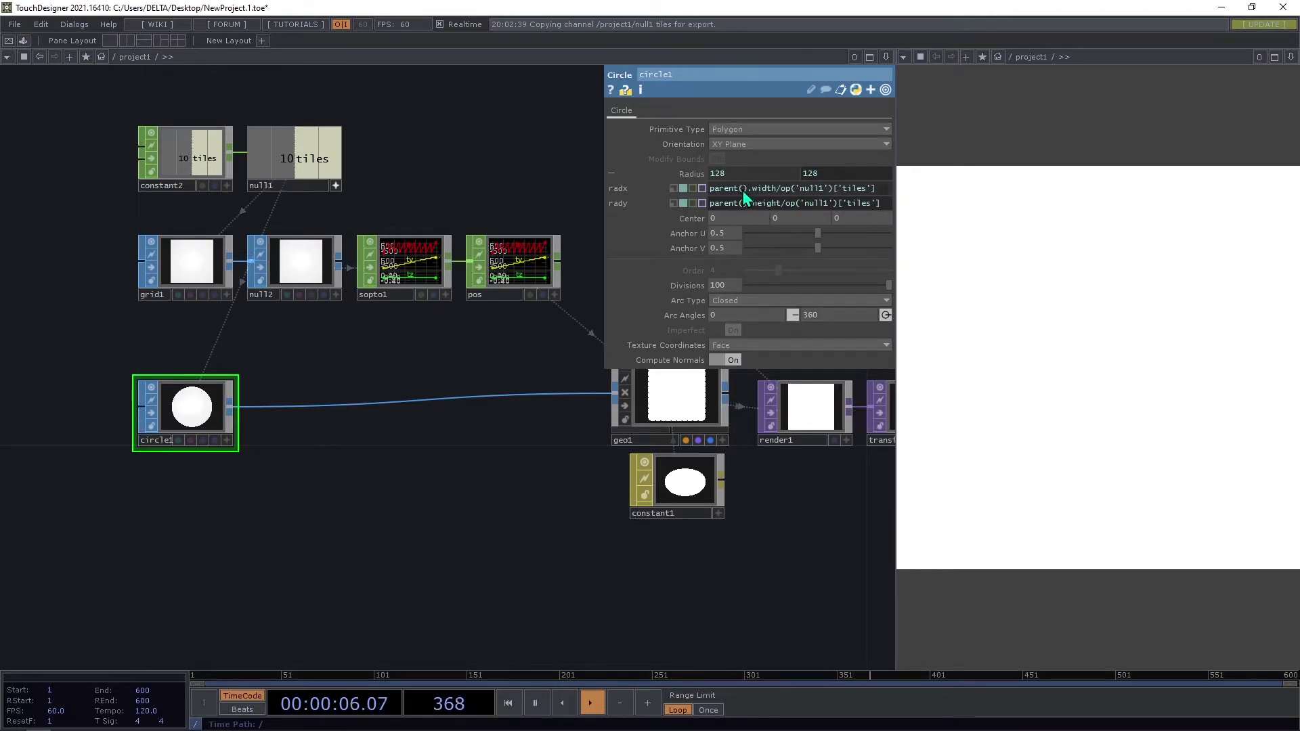
Halve both circle1 radii by inserting /2 after parent().width in radx and after parent().height in rady.
mouse_move(692, 177)
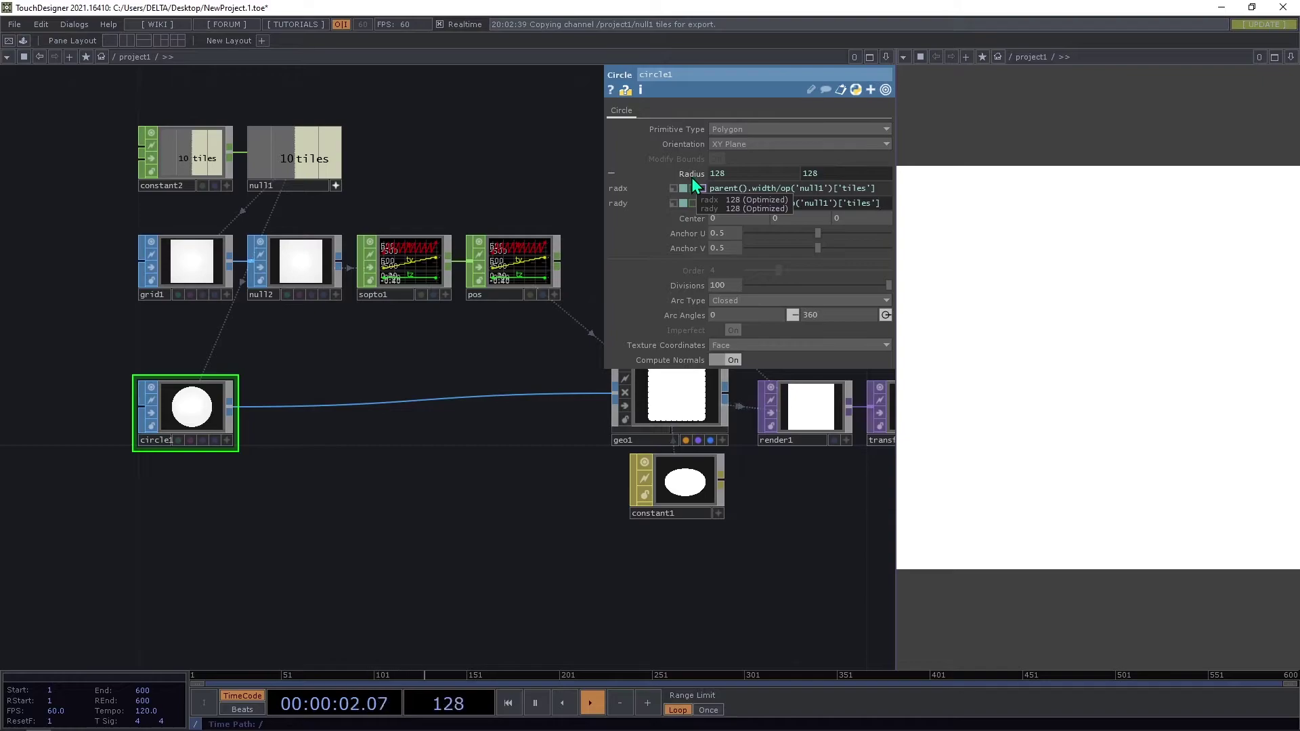
mouse_move(774, 197)
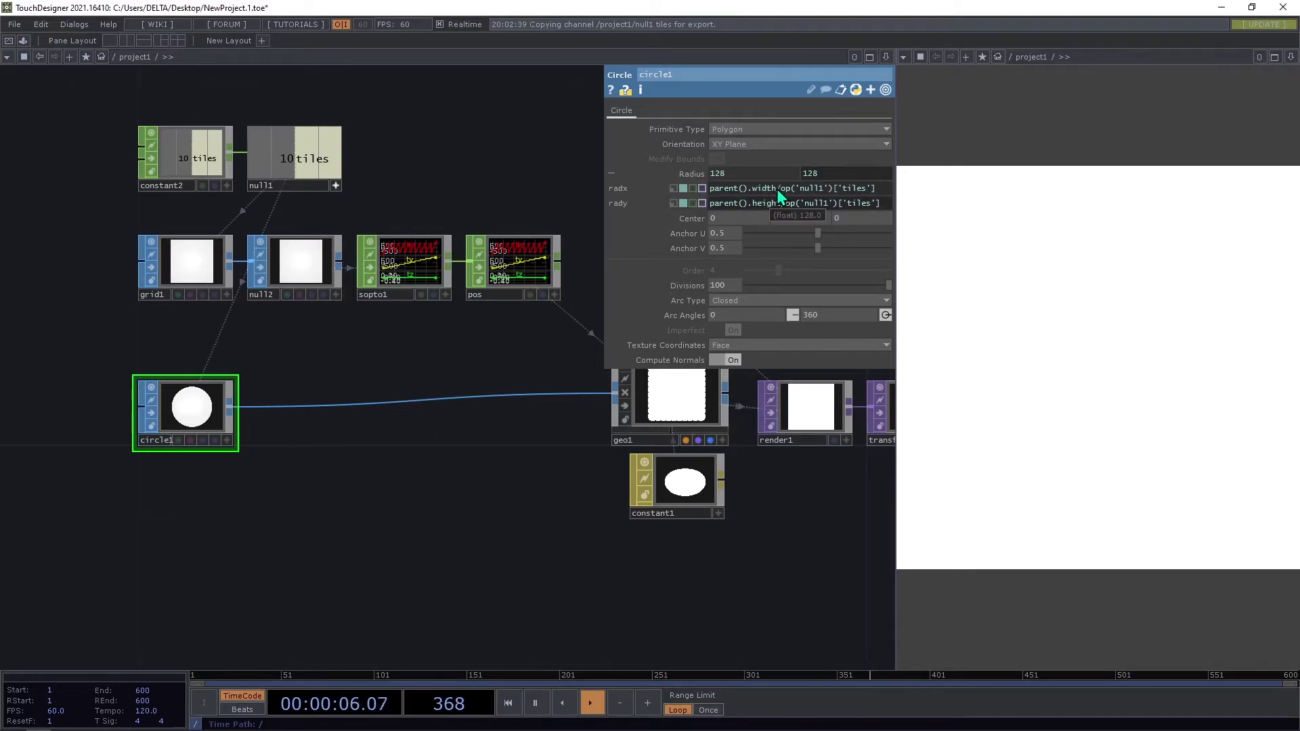
click(774, 190)
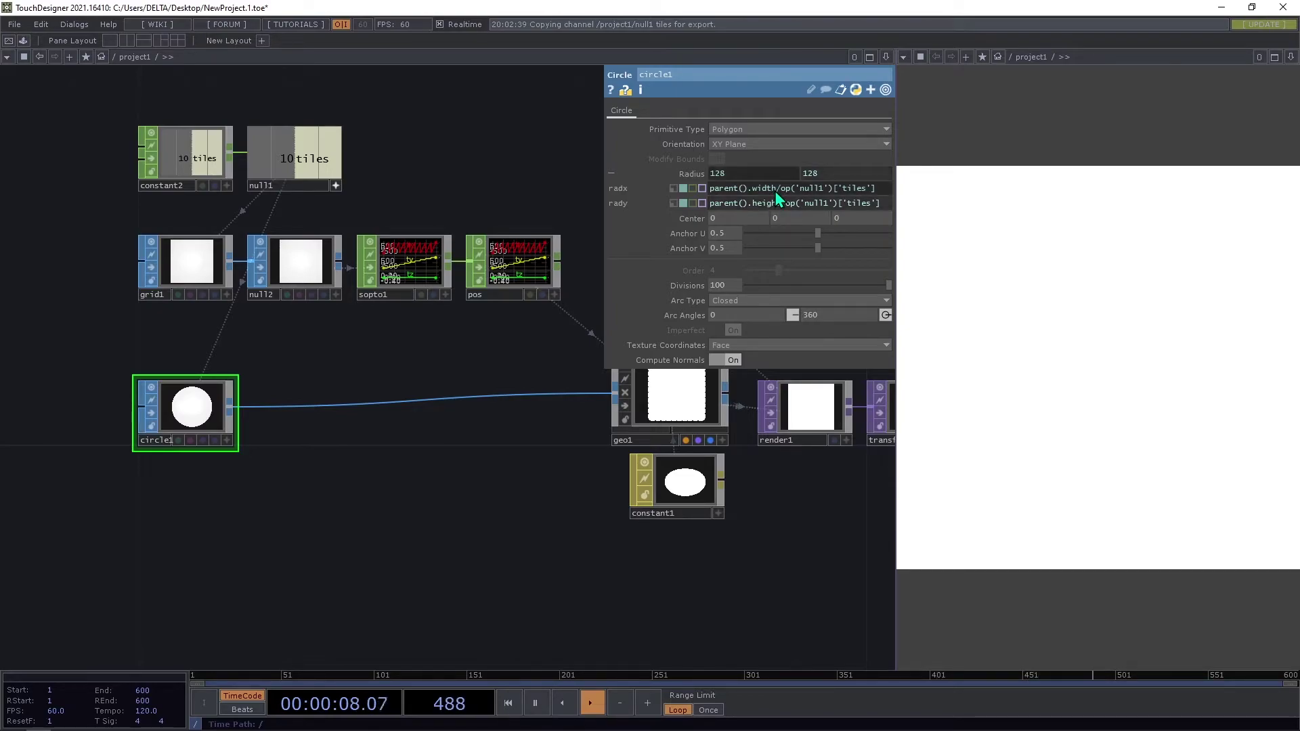
text(/2)
key(Return)
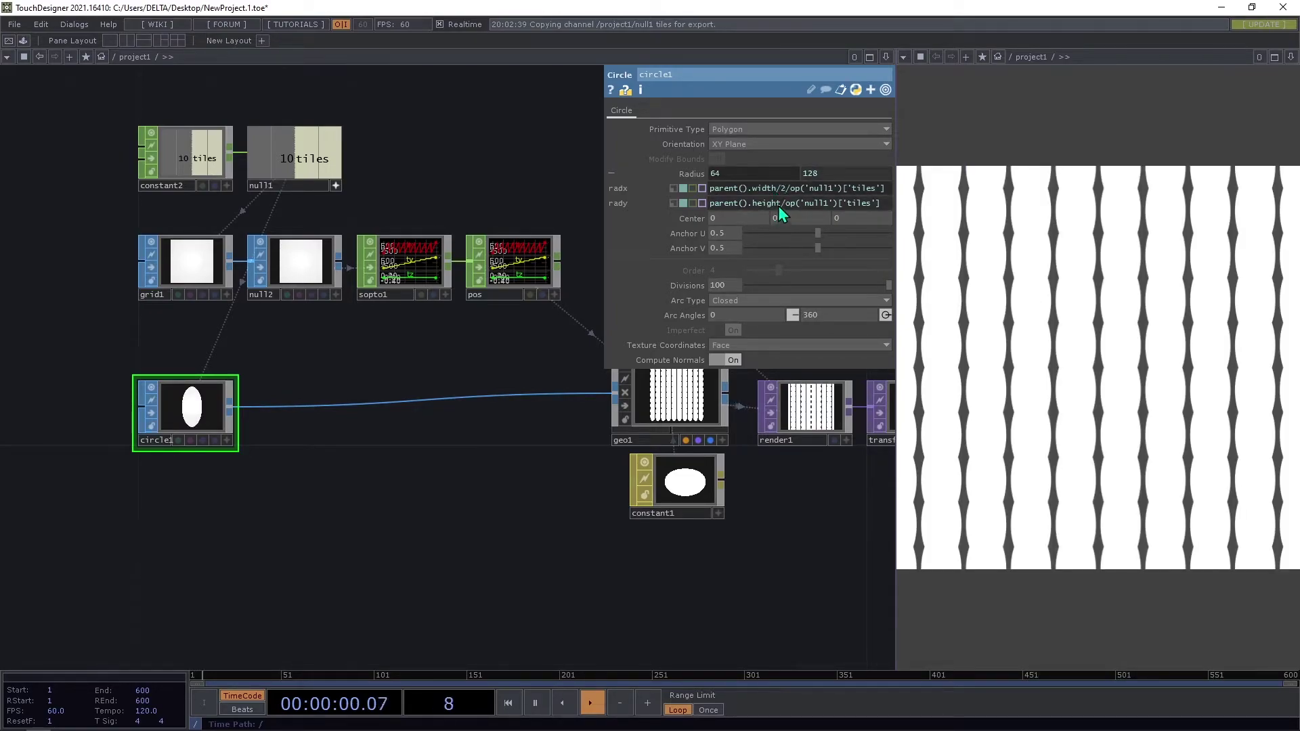
click(781, 203)
text(/2)
key(Return)
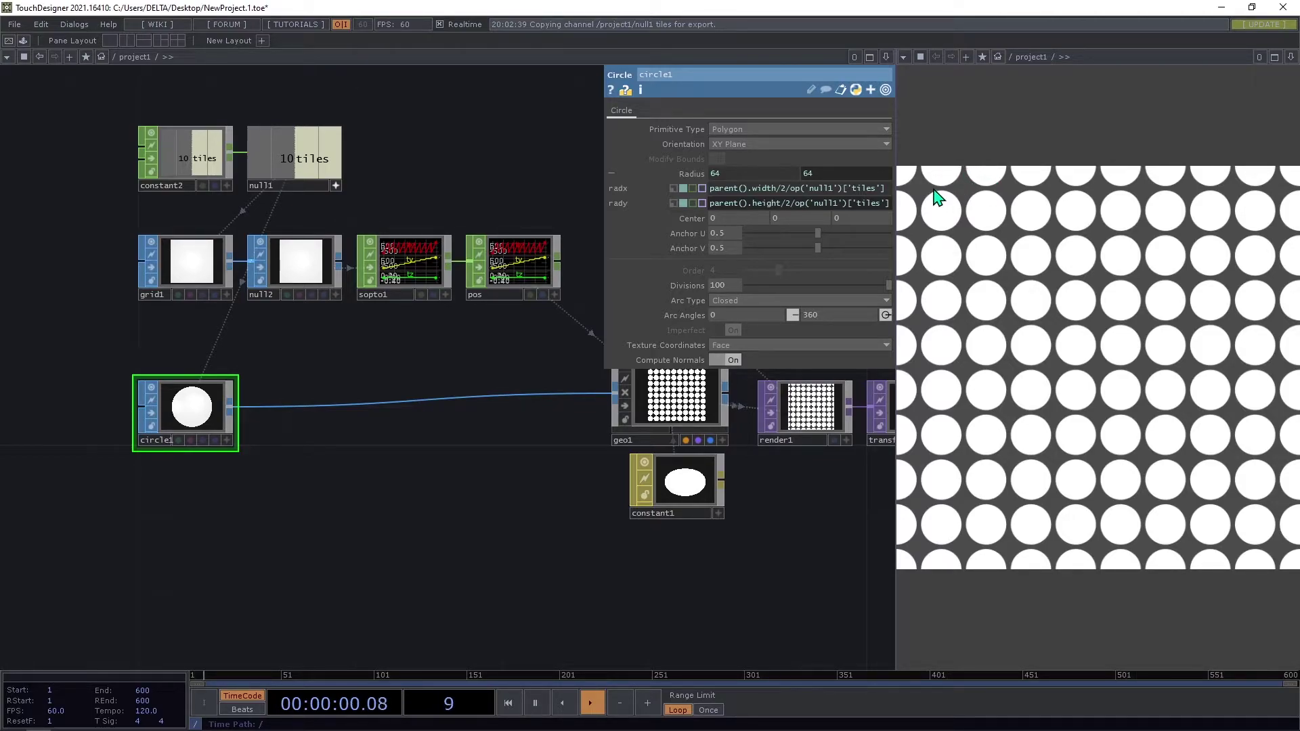
Review cam1's Ortho Width expression against circle1's radius expressions.
drag(778, 487, 577, 516)
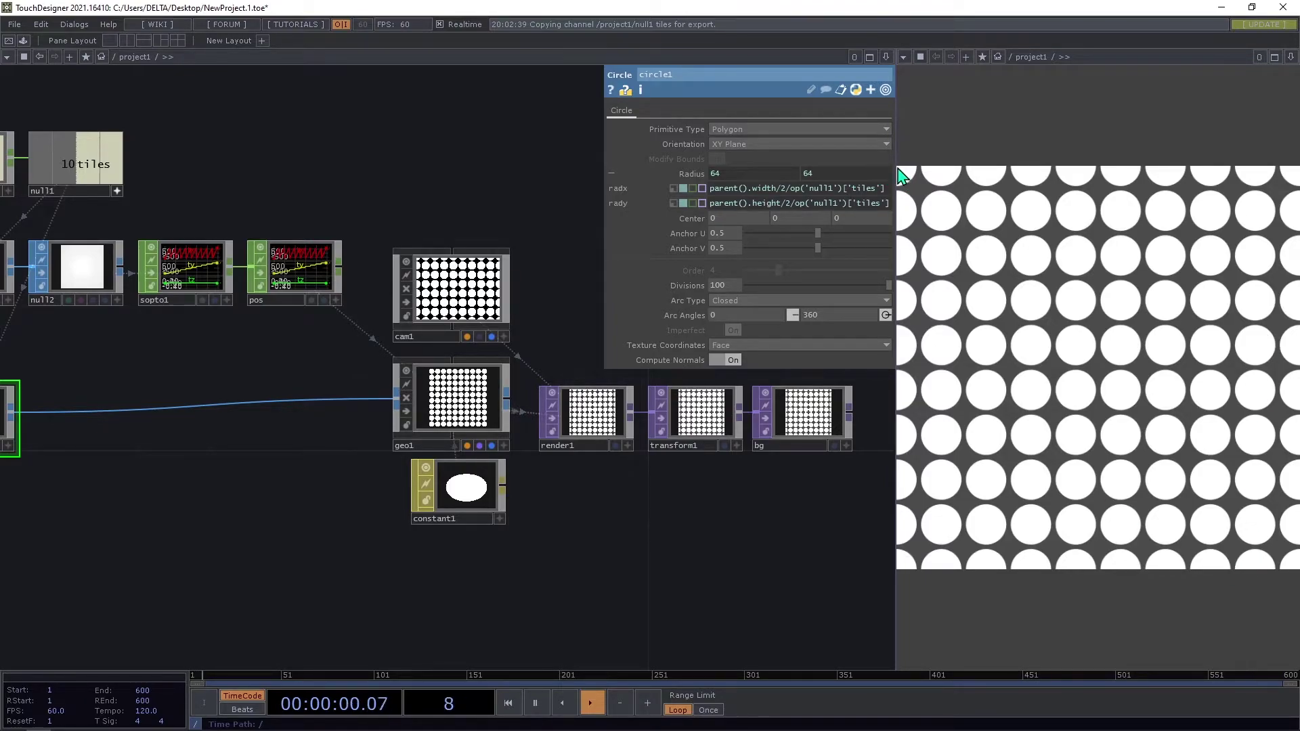
drag(389, 137, 546, 142)
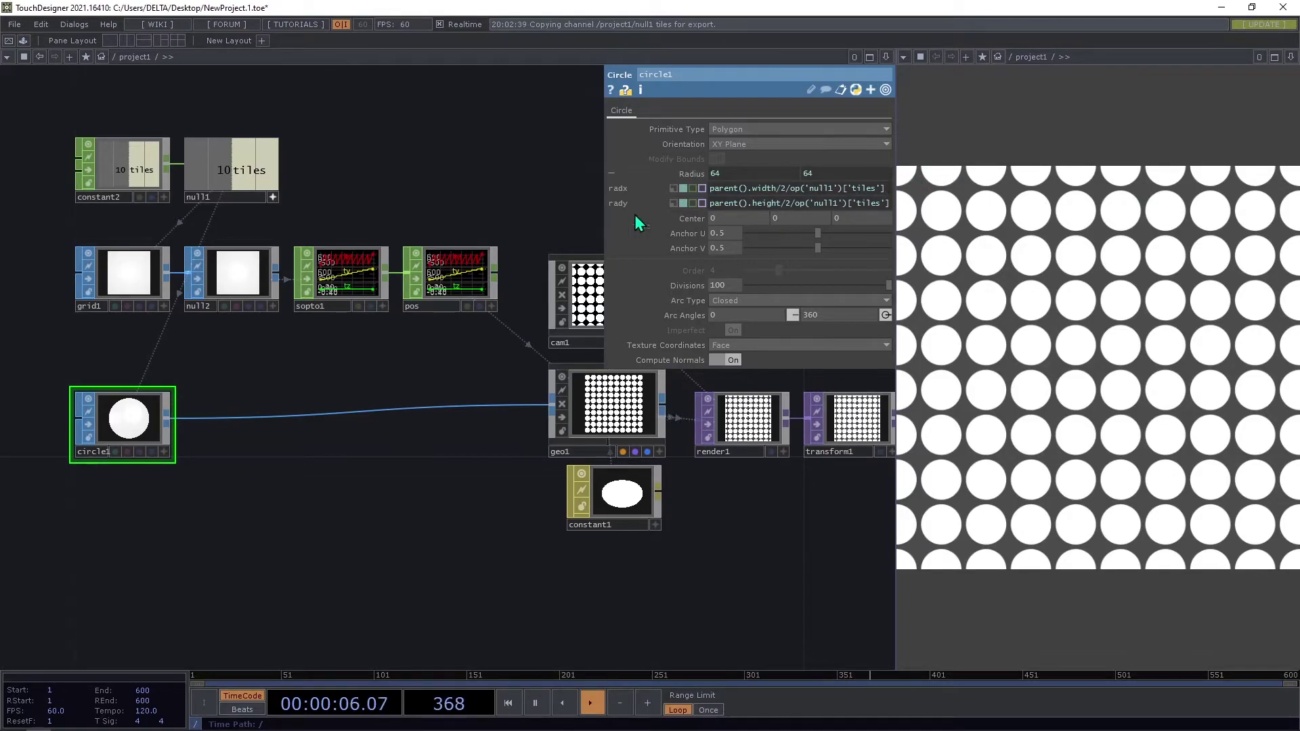
drag(563, 203, 415, 204)
click(498, 295)
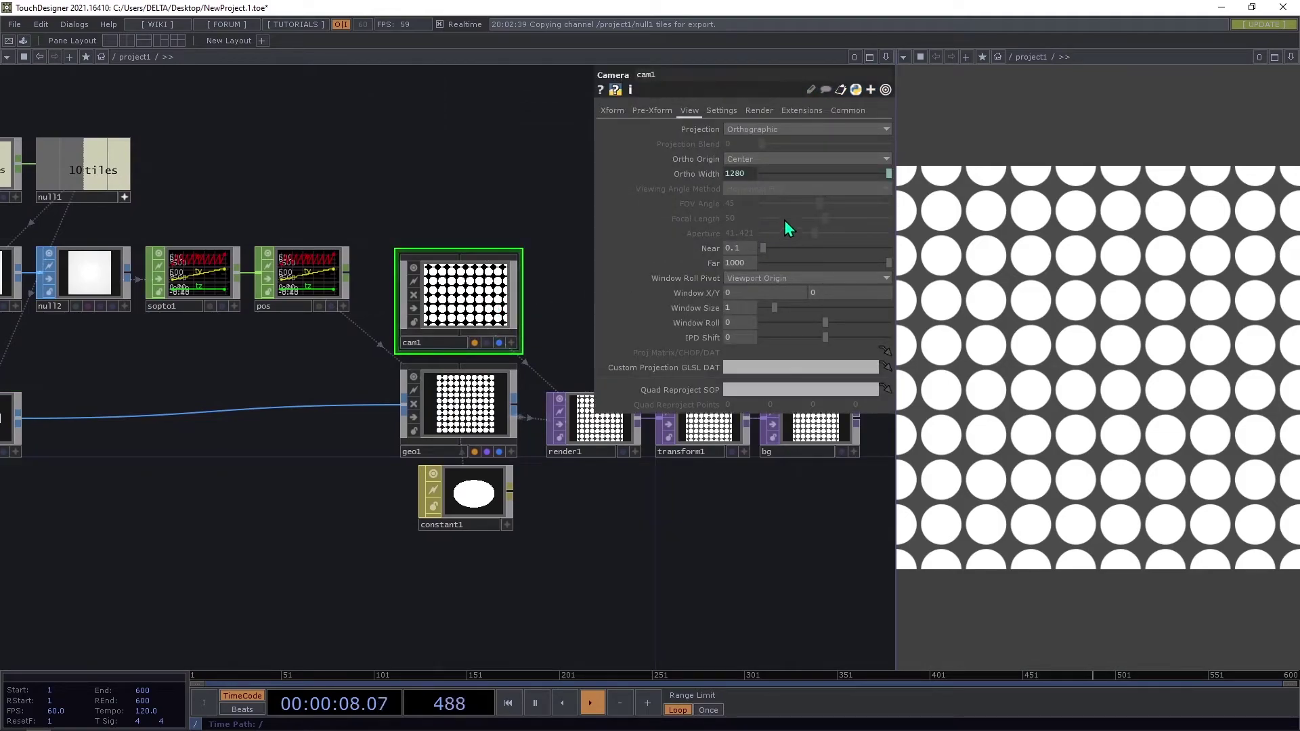
click(714, 177)
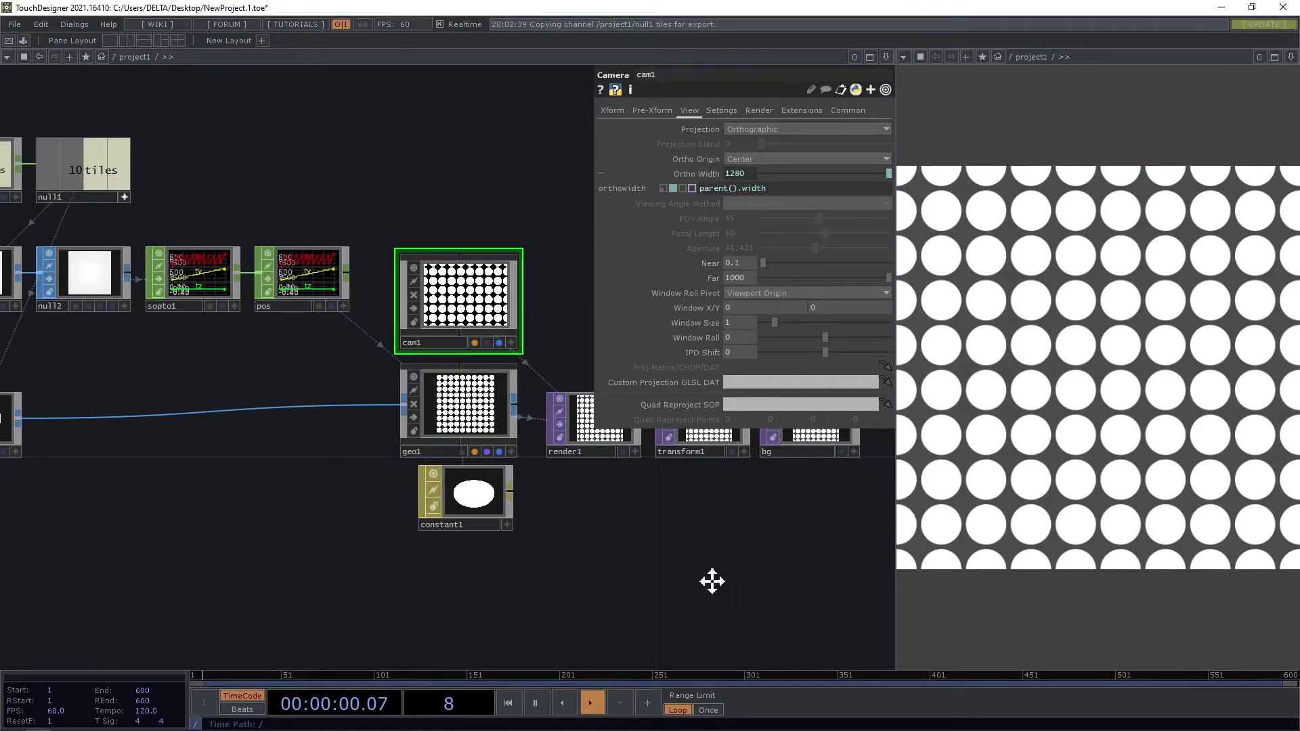
click(234, 428)
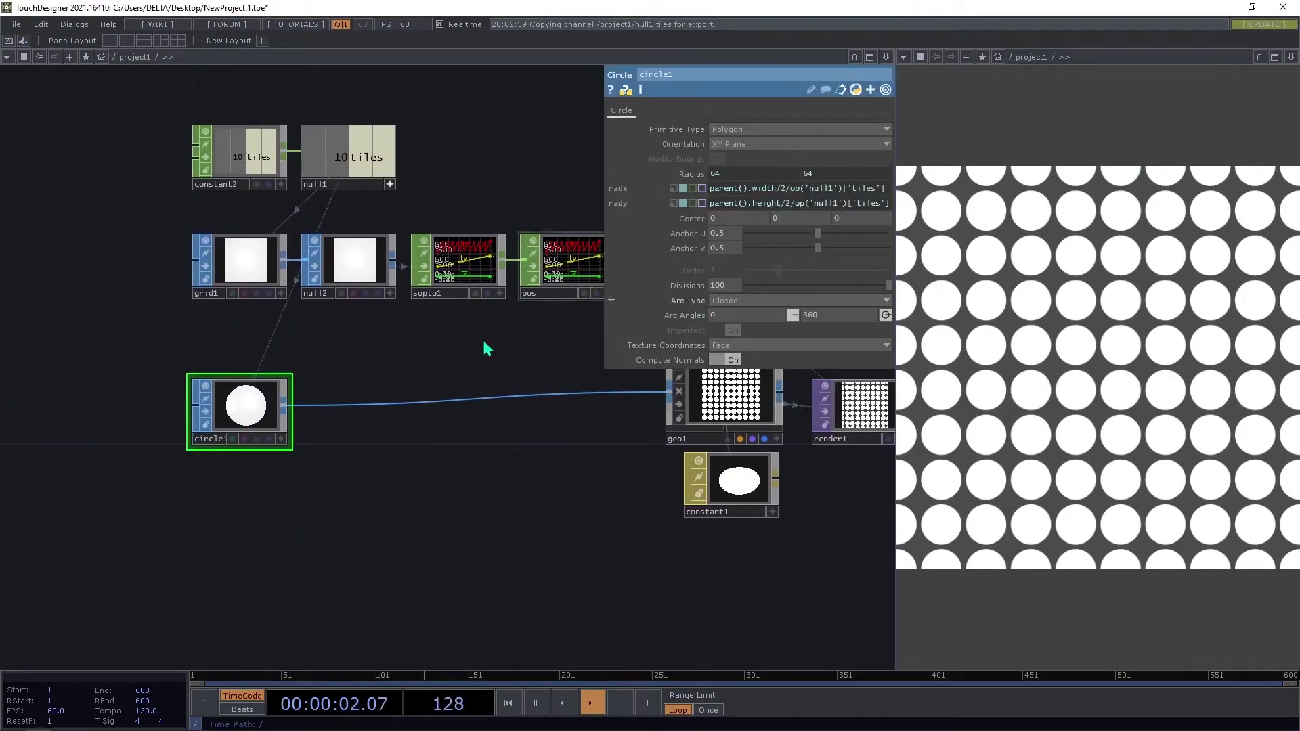
click(753, 432)
Extend cam1's Ortho Width expression to parent().width+(op('circle1').par.radx*2).
drag(510, 494, 327, 558)
click(543, 376)
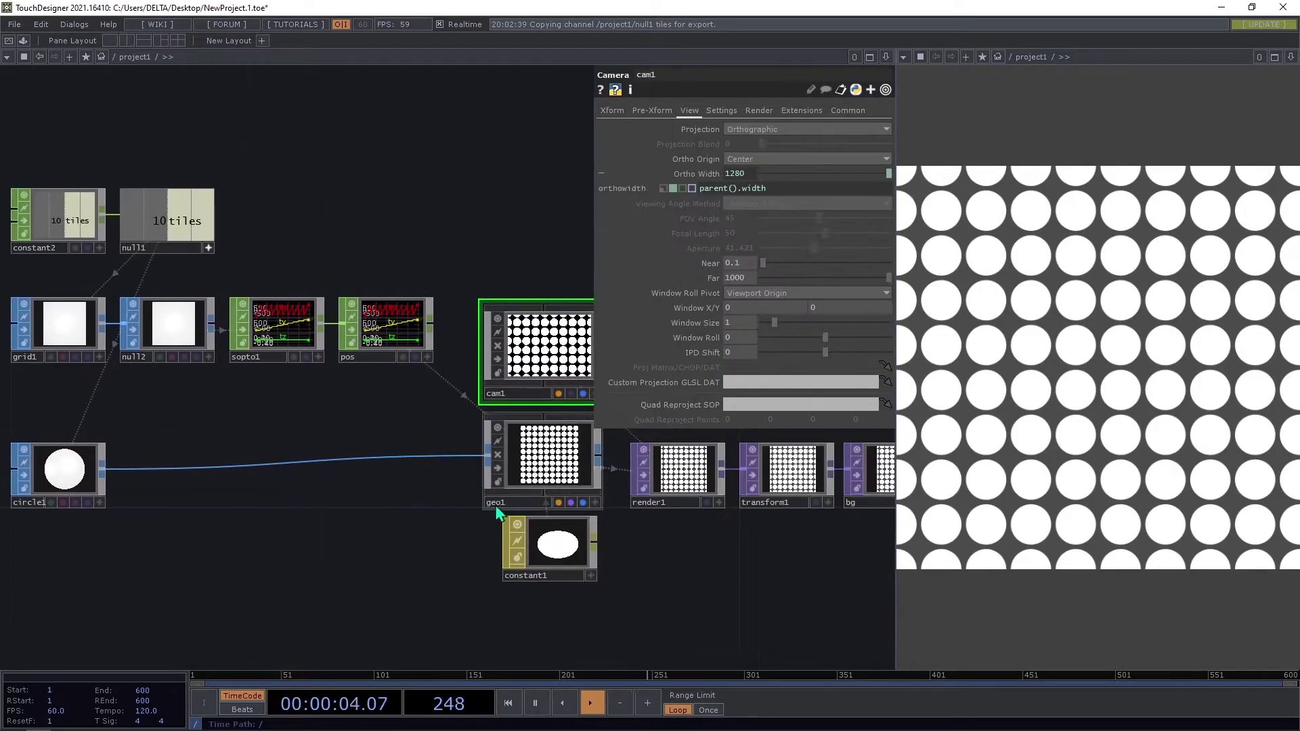
click(791, 193)
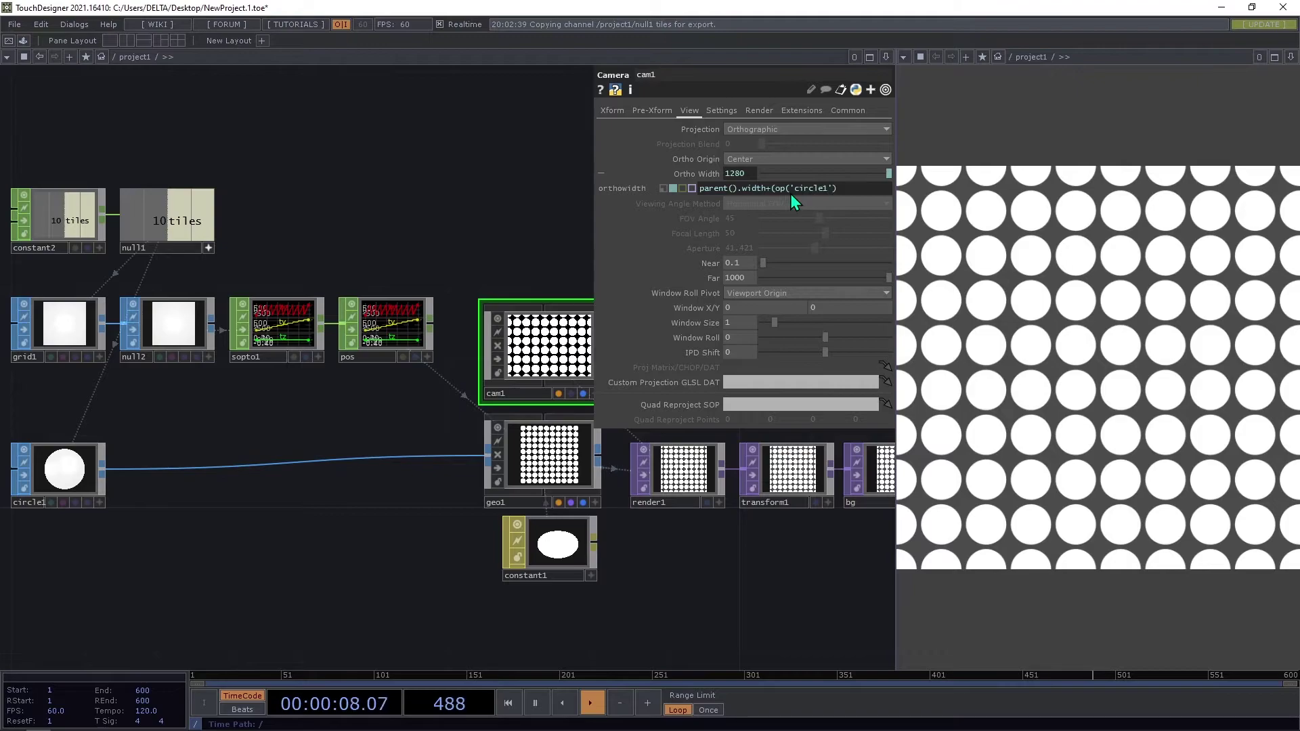
text().pa)
text(r.)
text(radx)
text(*2)
text())
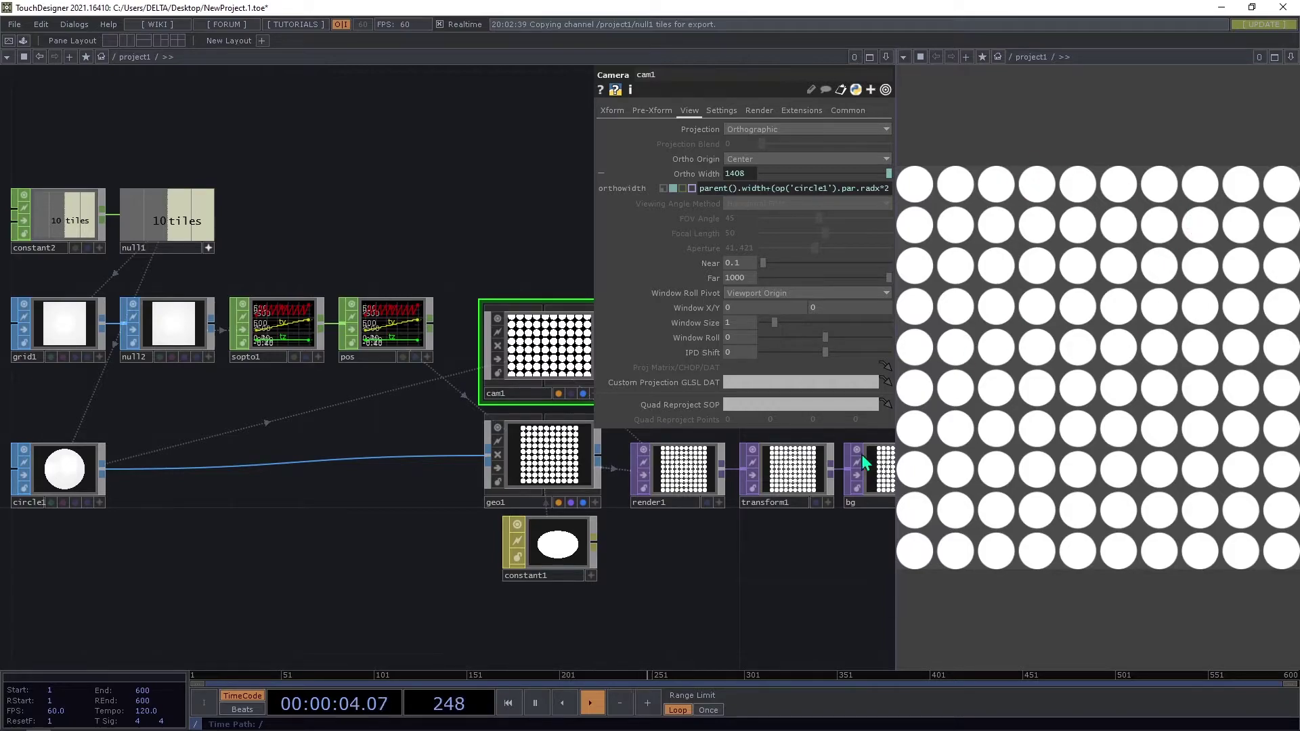
Add a Ramp TOP in the empty network area below circle1.
drag(274, 559, 402, 439)
drag(336, 478, 427, 409)
drag(235, 406, 237, 444)
scroll(232, 440, down, 3)
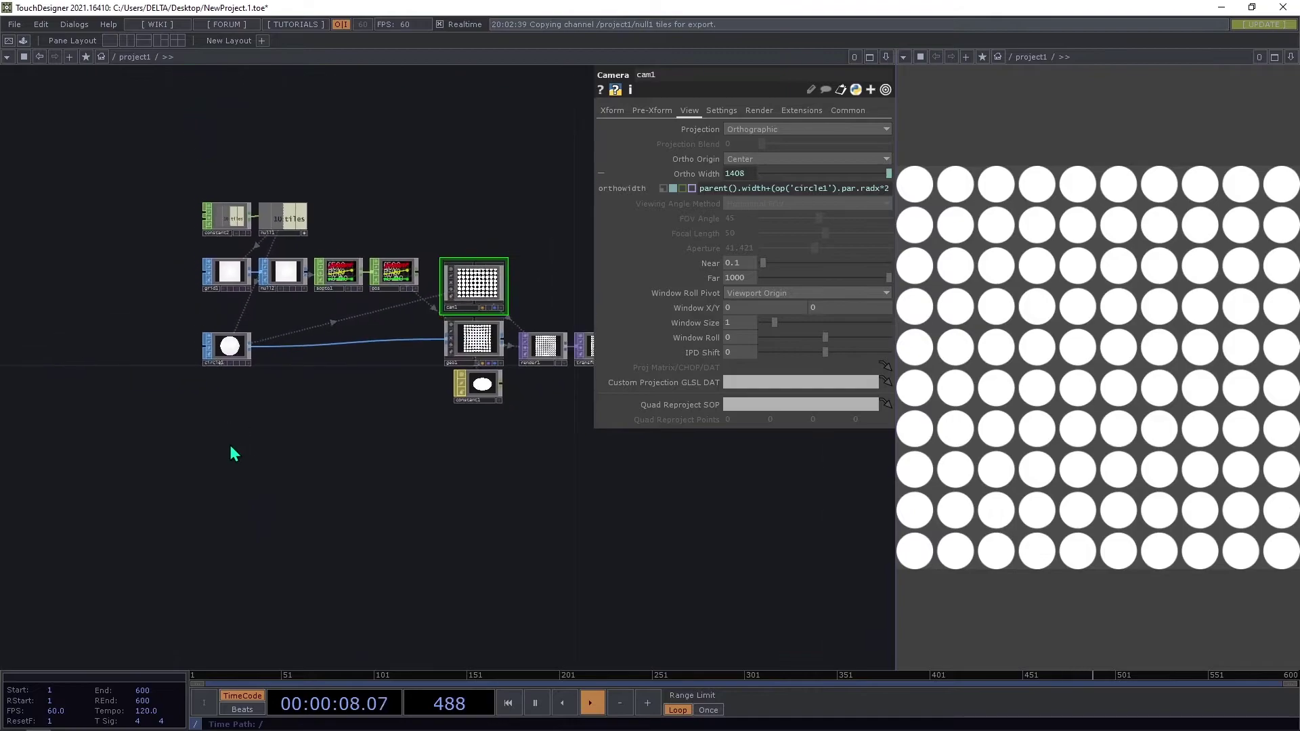
key(Tab)
click(76, 291)
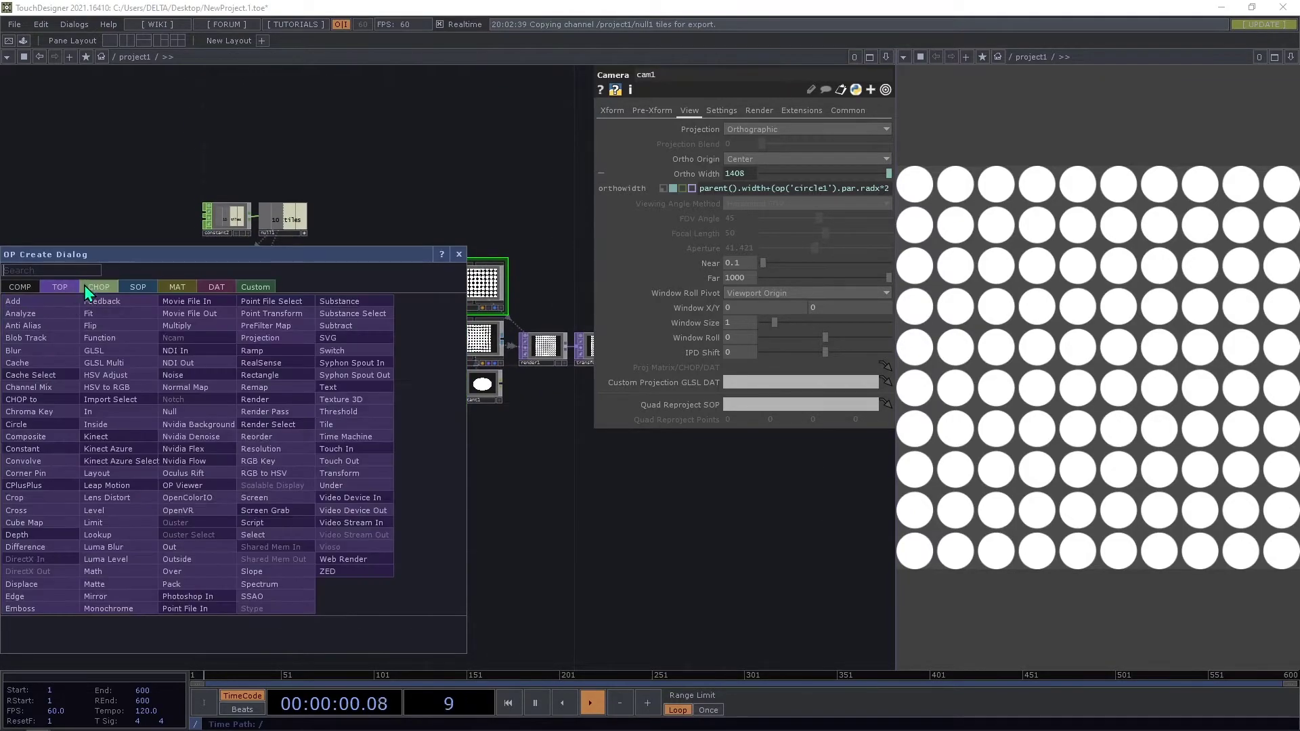
text(ra)
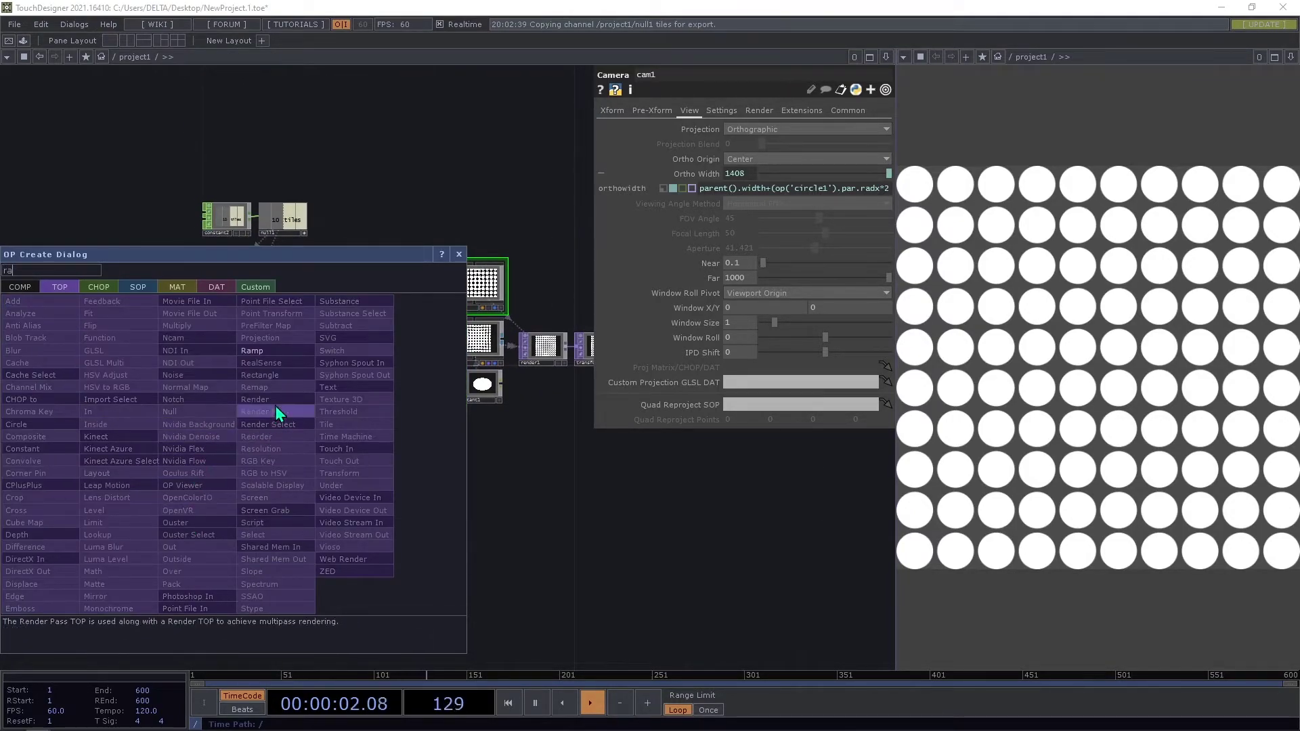
click(256, 352)
click(233, 502)
scroll(233, 501, up, 5)
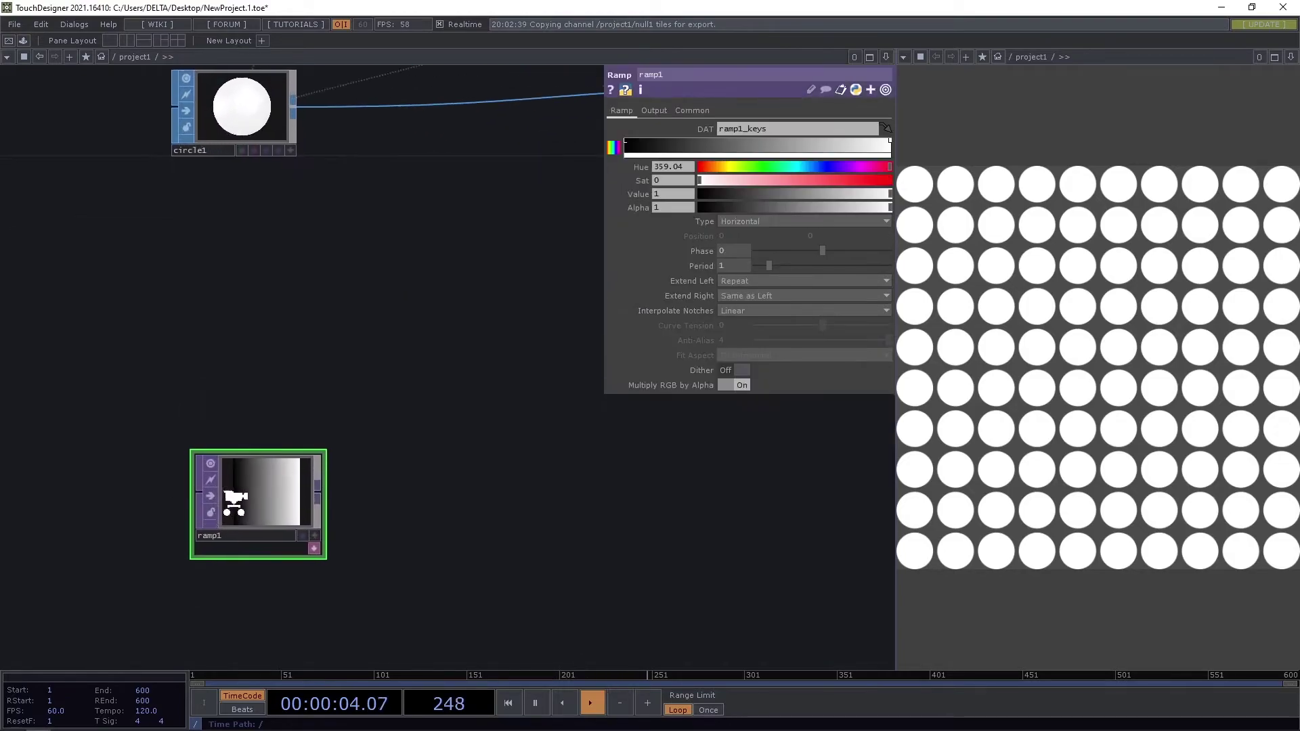
Append a Circle TOP to the output of ramp1.
right_click(299, 499)
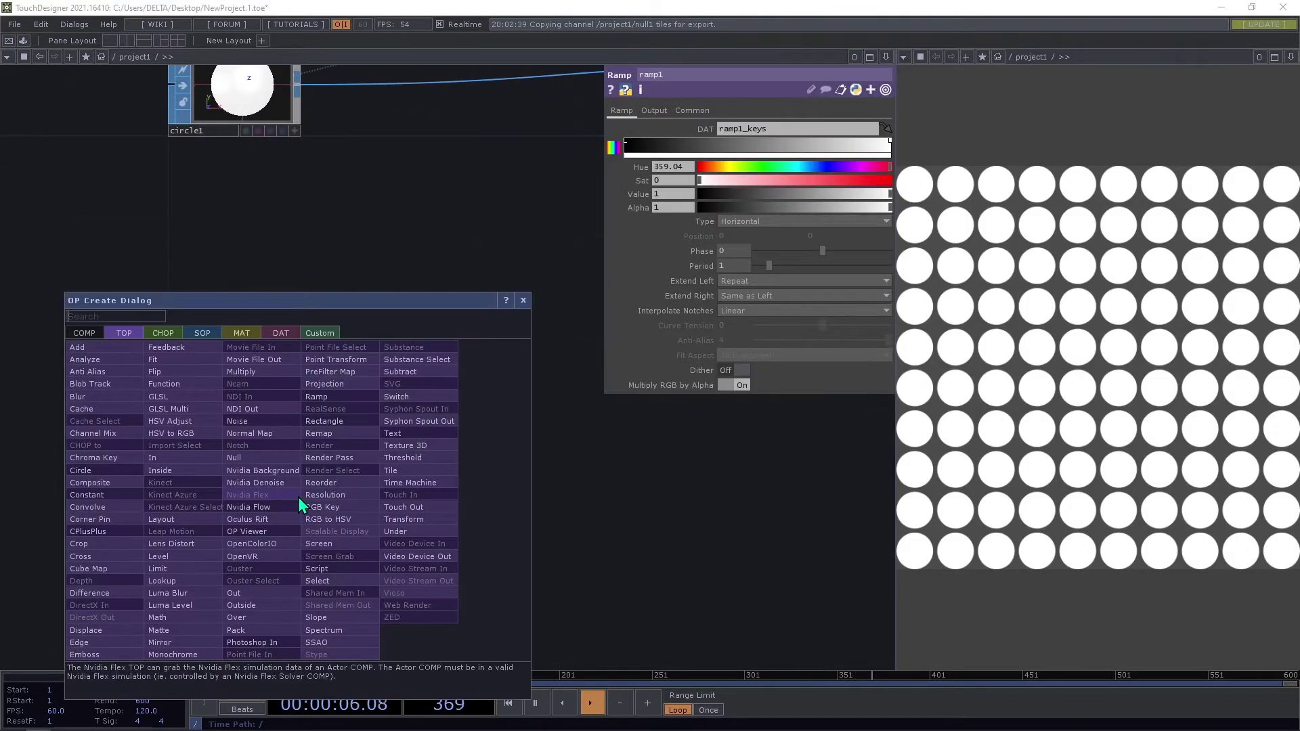
text(c)
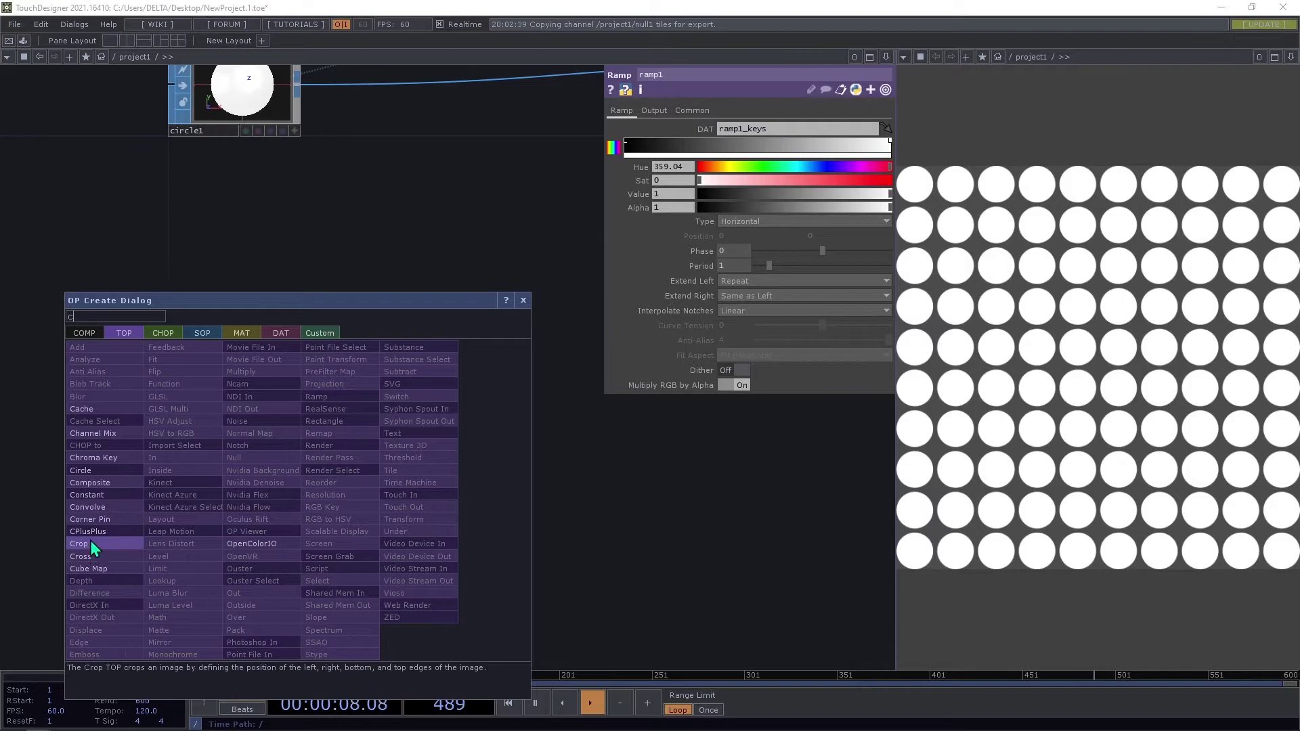
click(83, 470)
click(387, 502)
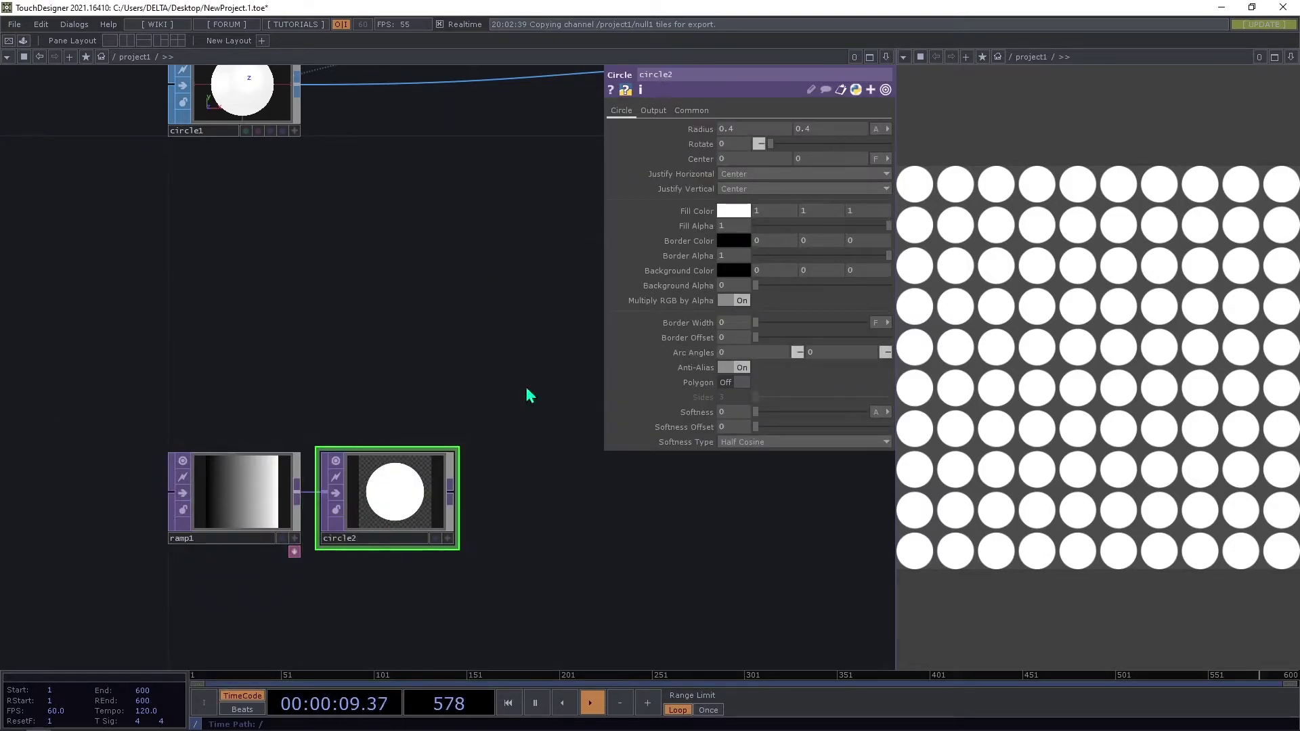
Turn on Comp with Input for circle2 and set its Operation to Multiply.
click(644, 111)
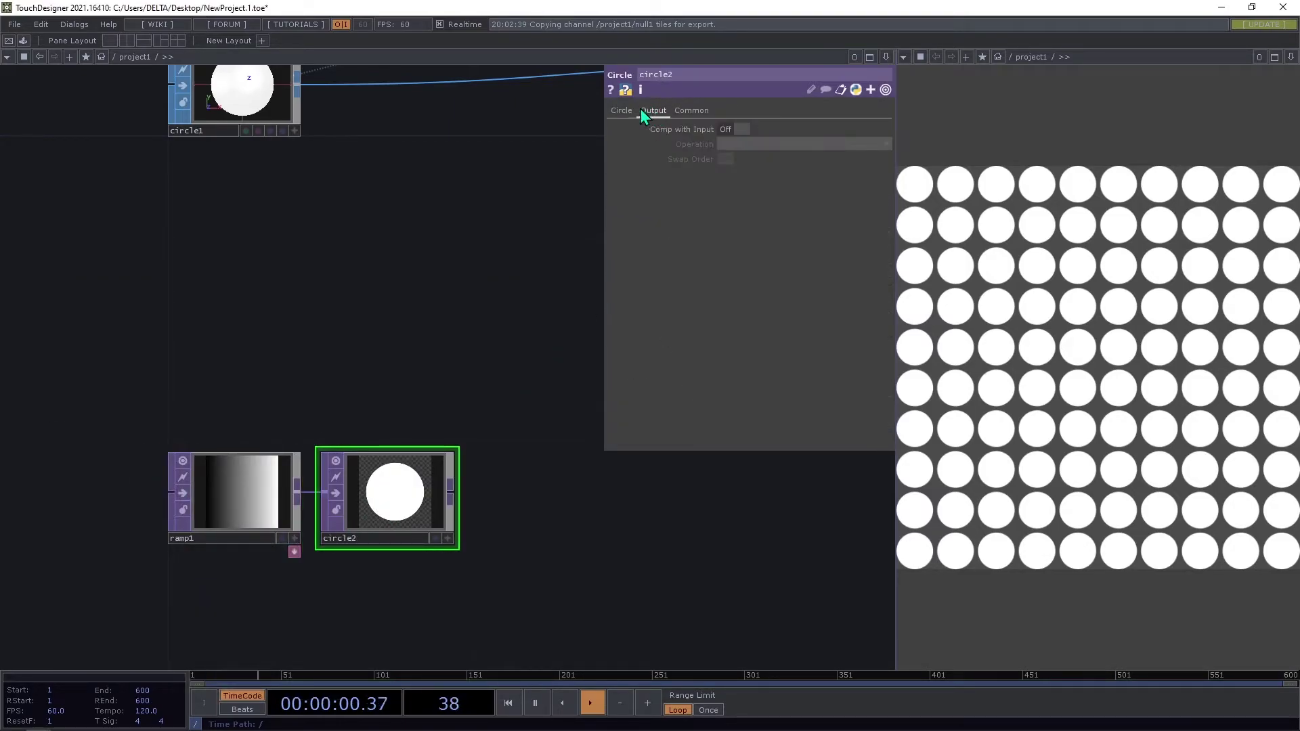
click(732, 130)
click(741, 145)
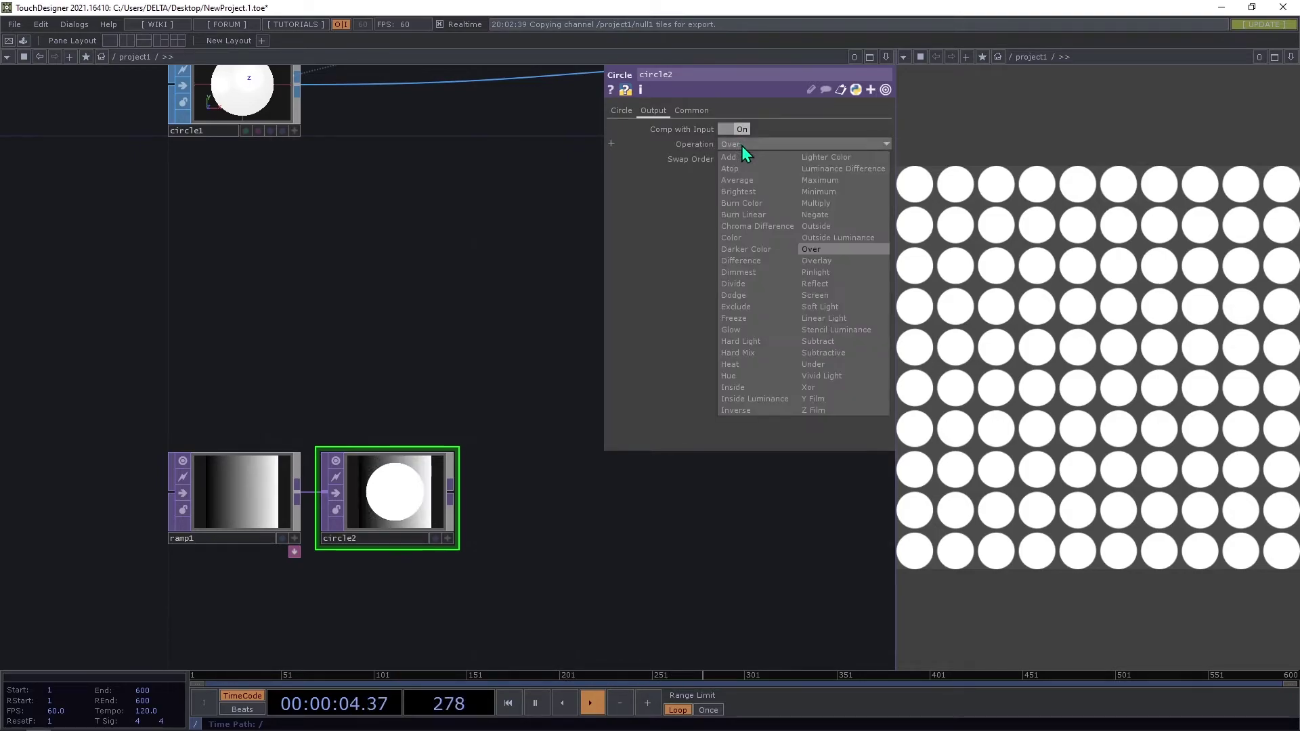
click(833, 202)
Append a Null TOP after circle2 and assign it as the Color Map of the constant1 material.
drag(574, 444, 504, 338)
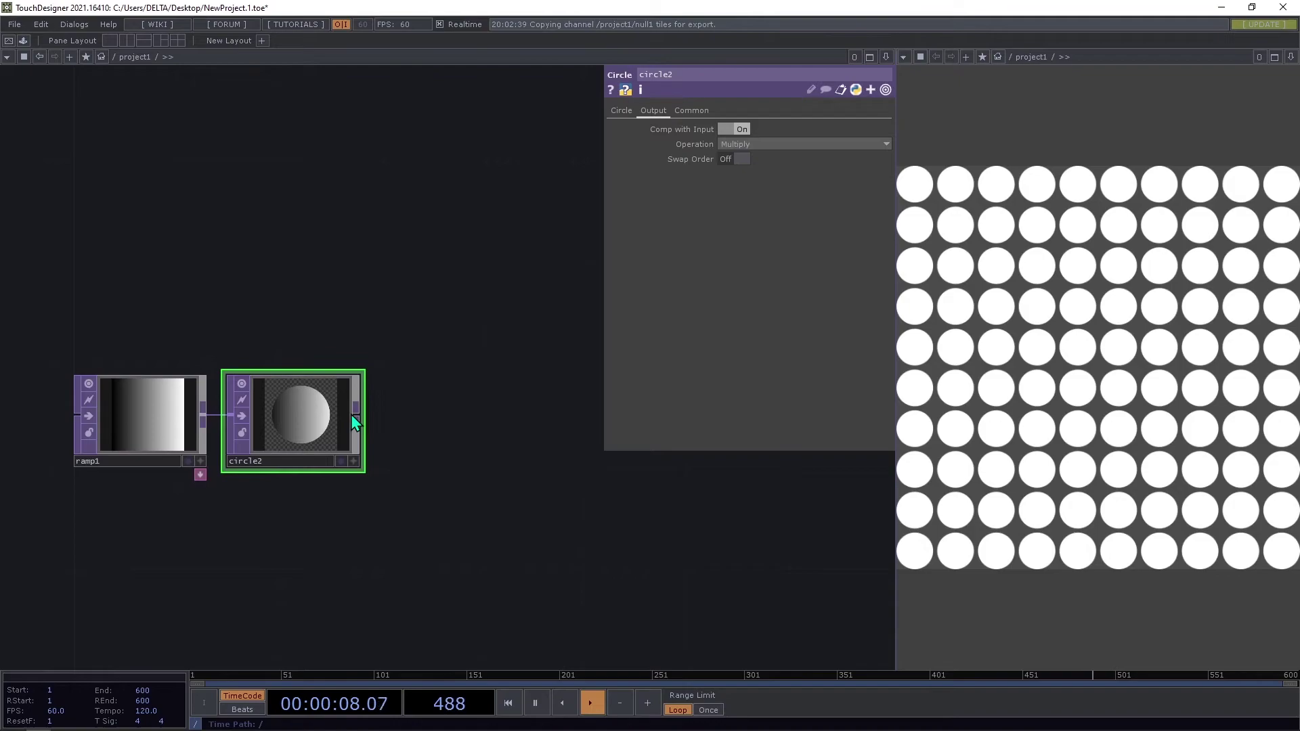
right_click(356, 417)
click(384, 424)
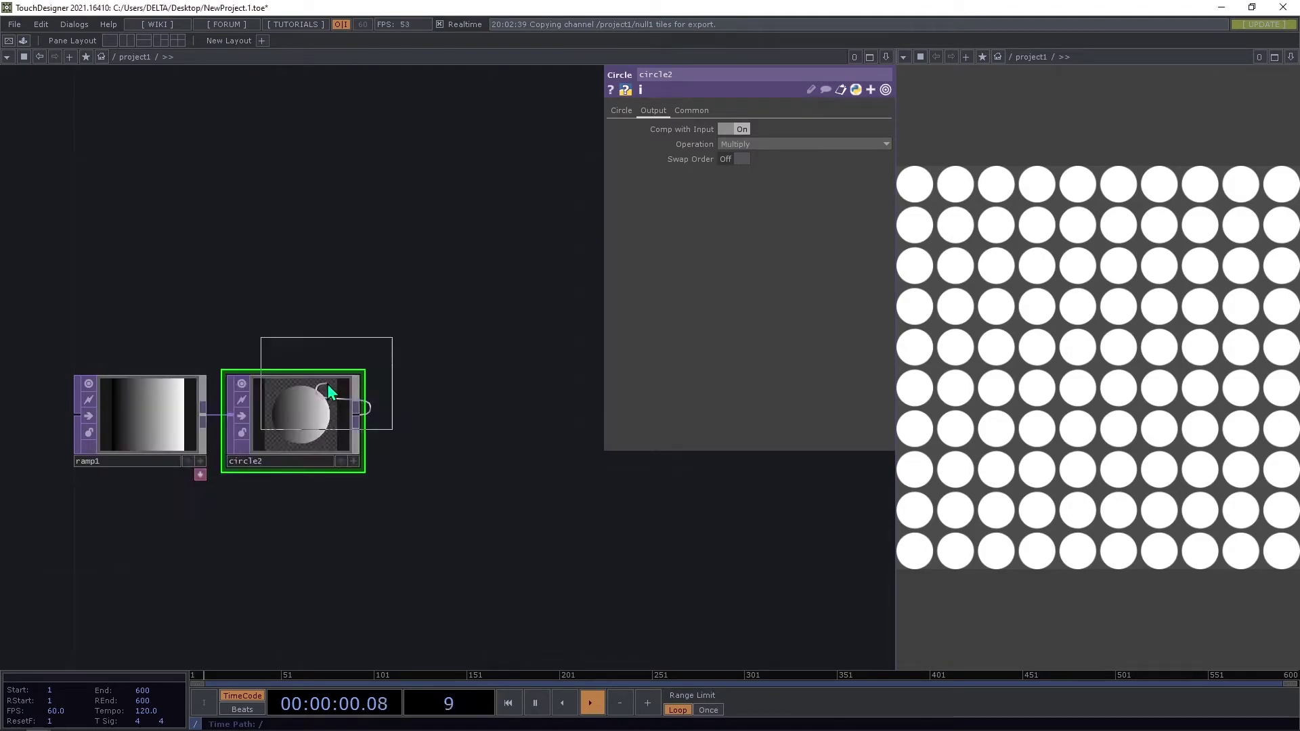
click(443, 412)
scroll(379, 434, down, 5)
scroll(460, 400, up, 3)
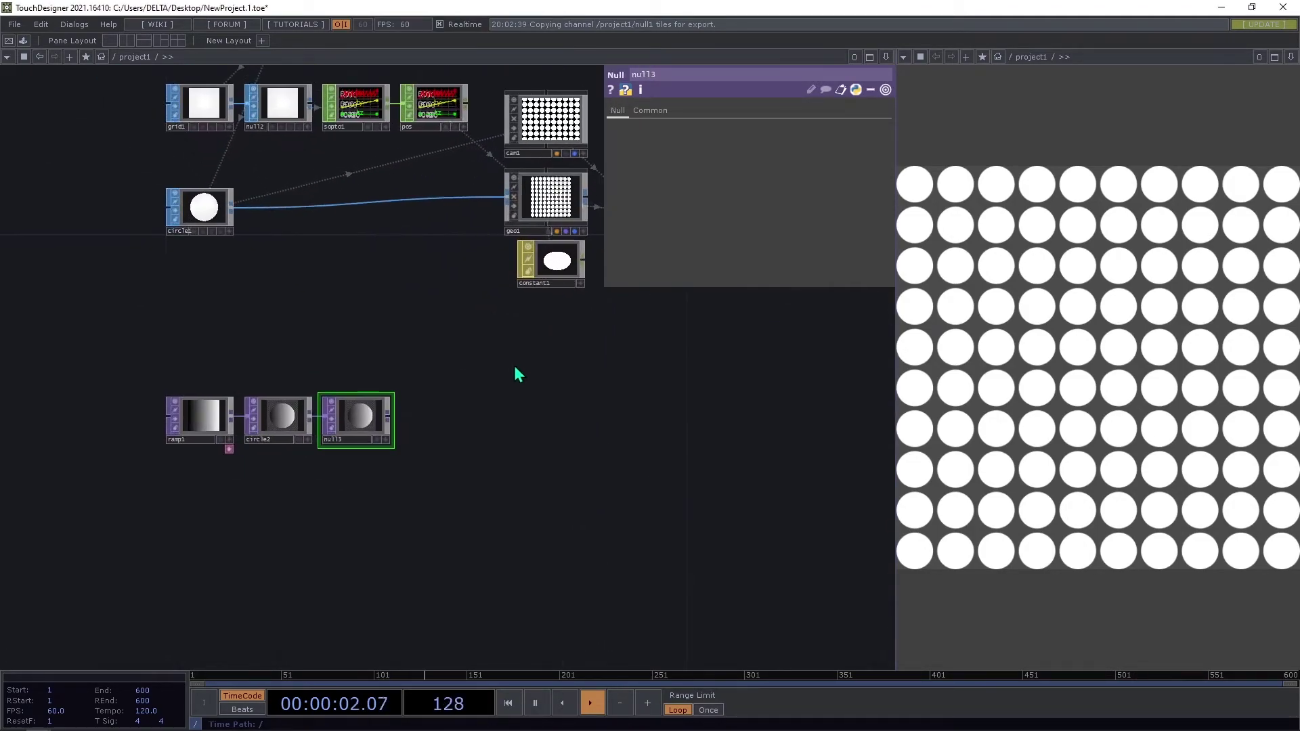
drag(368, 421, 562, 274)
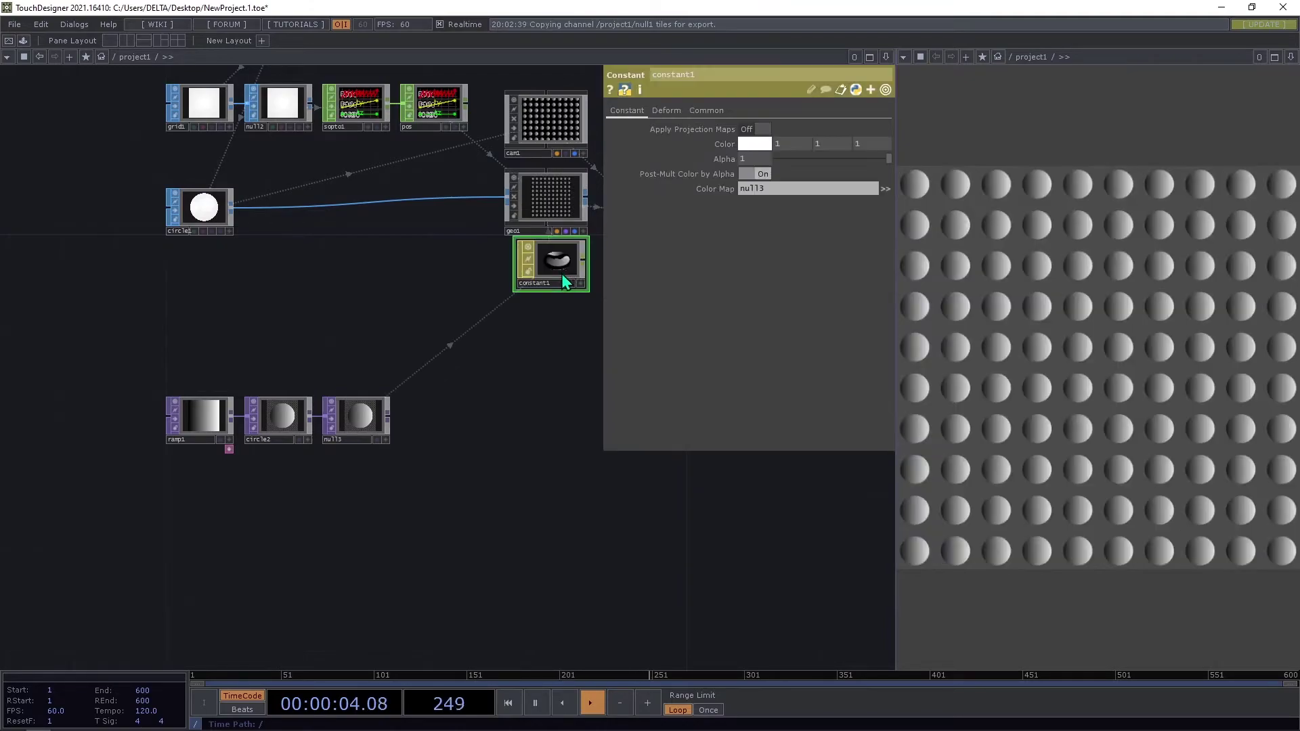
Set the Type of ramp1 to Vertical.
drag(445, 555, 540, 529)
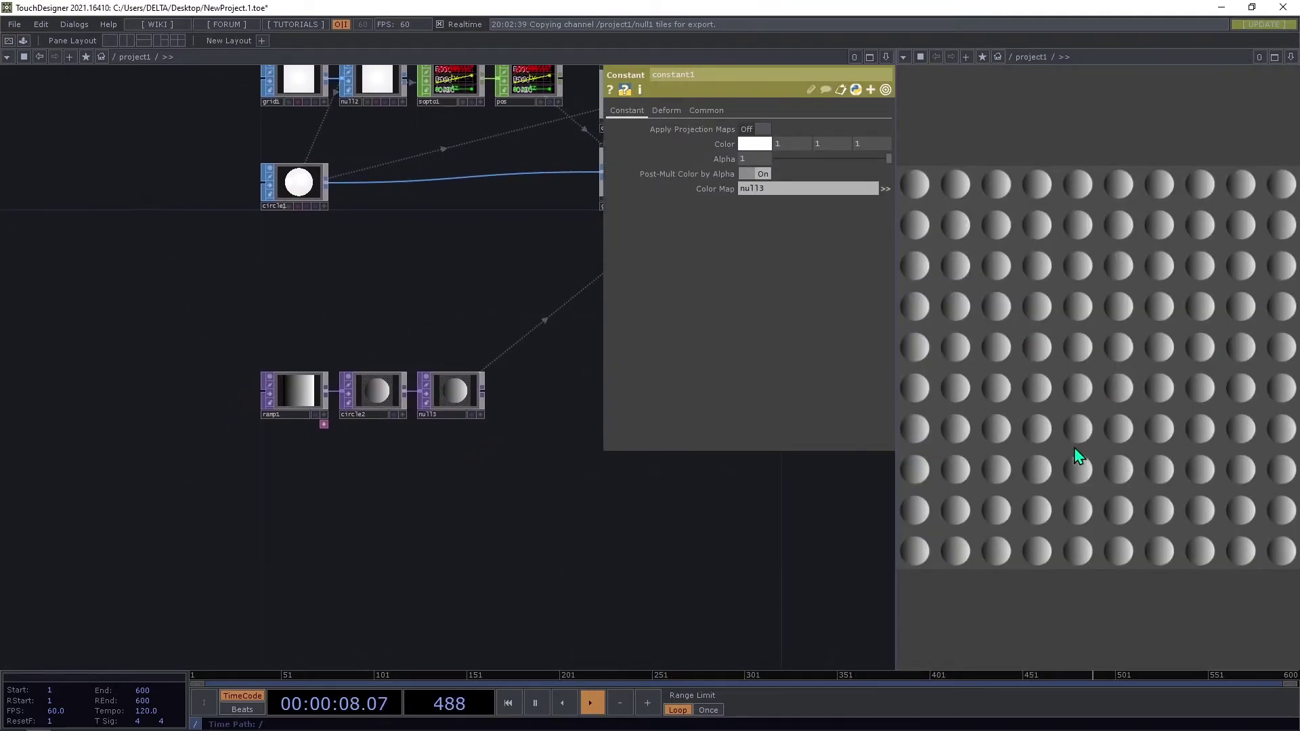
click(299, 392)
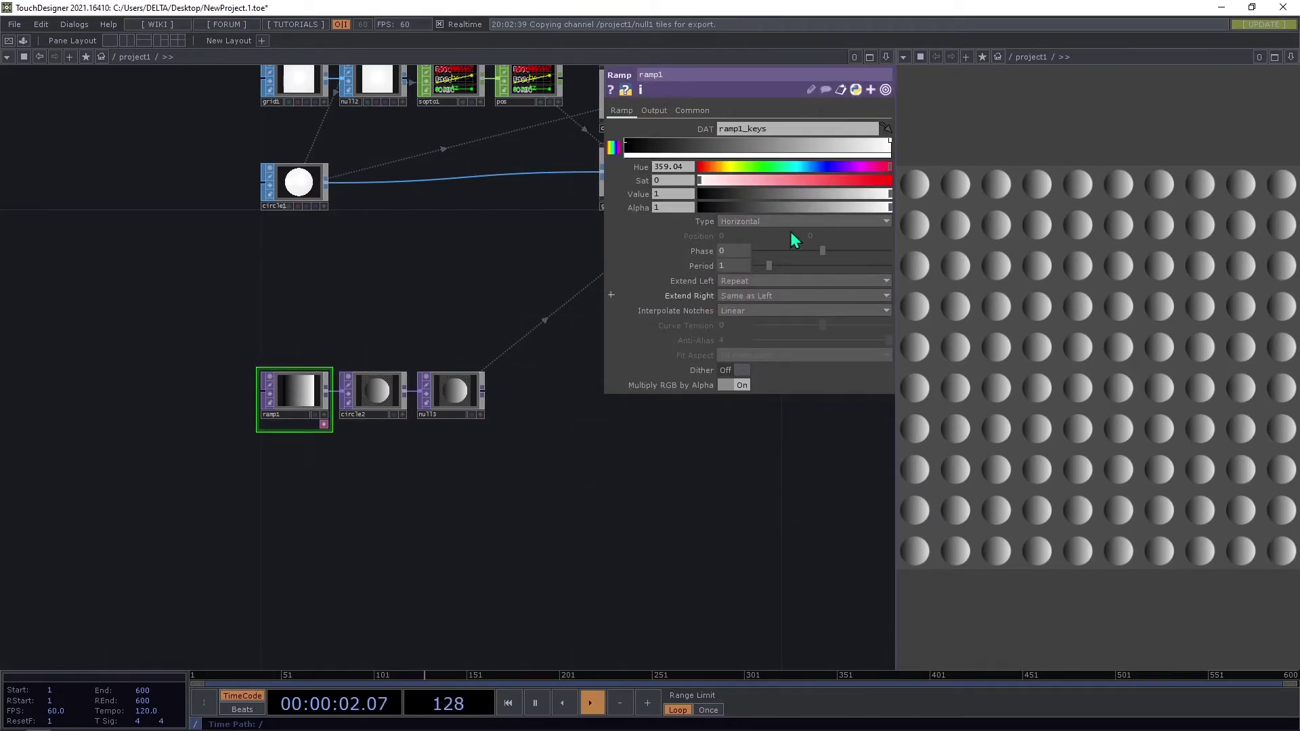
click(737, 223)
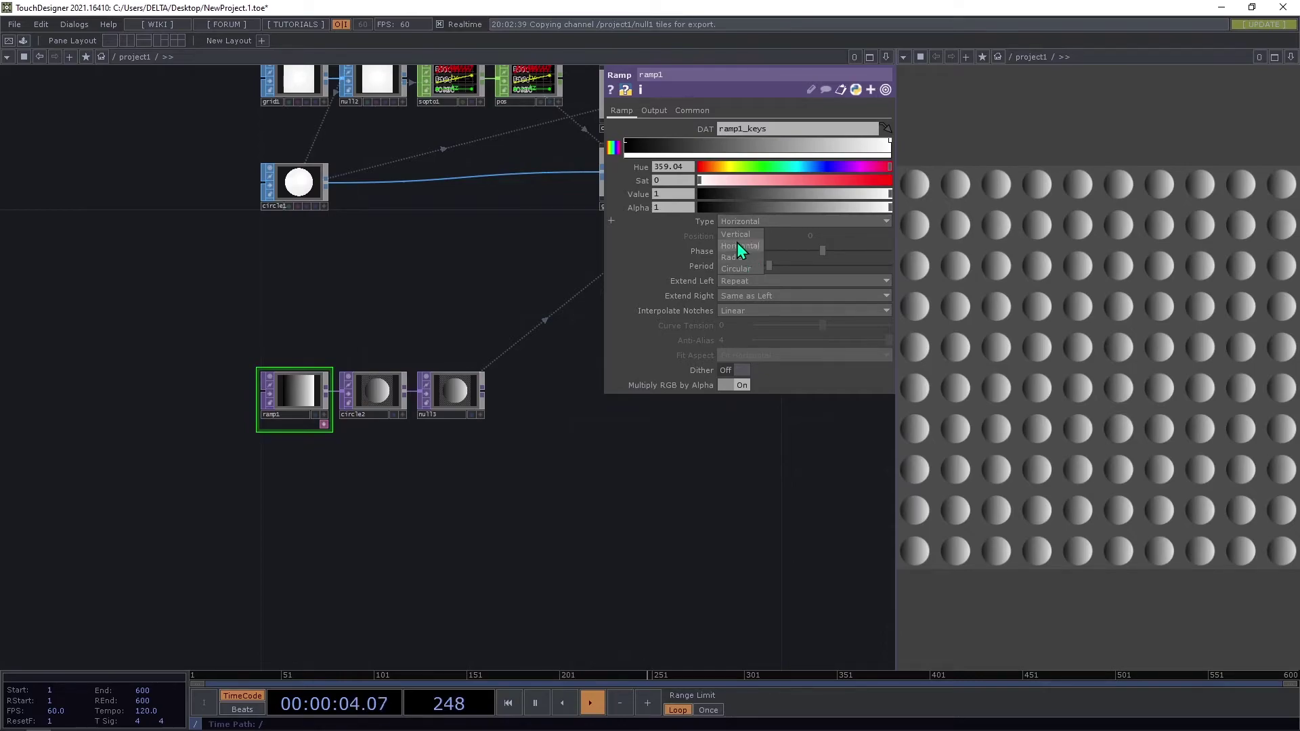
click(741, 235)
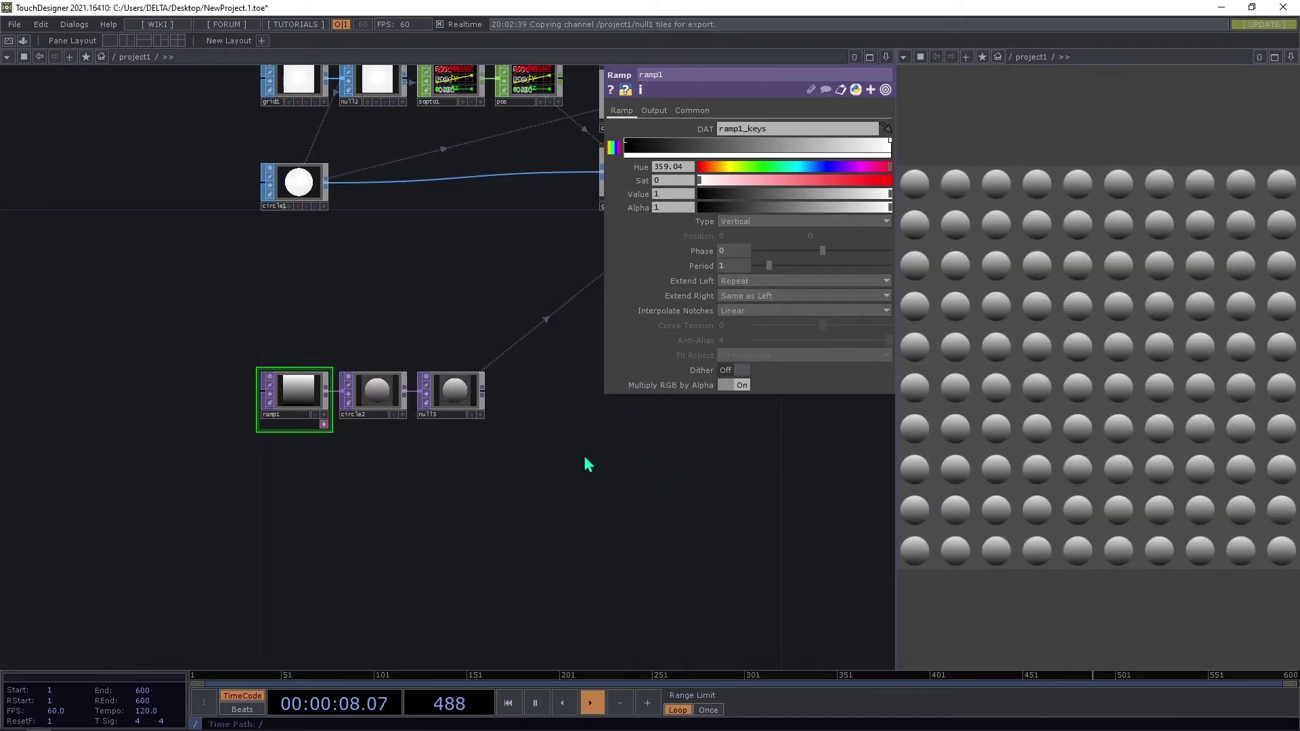
Set the Radius of circle2 to 0.45 in both dimensions.
drag(558, 498, 549, 542)
scroll(382, 446, up, 5)
click(355, 441)
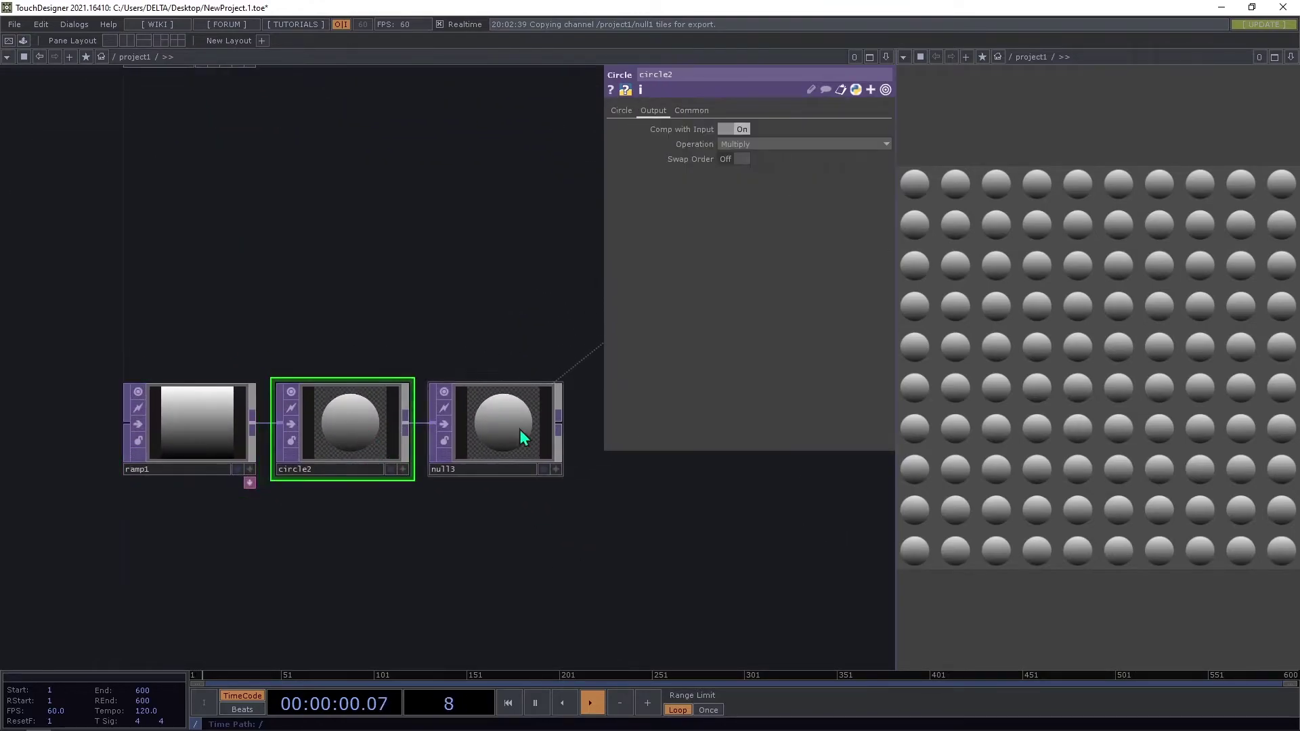
click(621, 112)
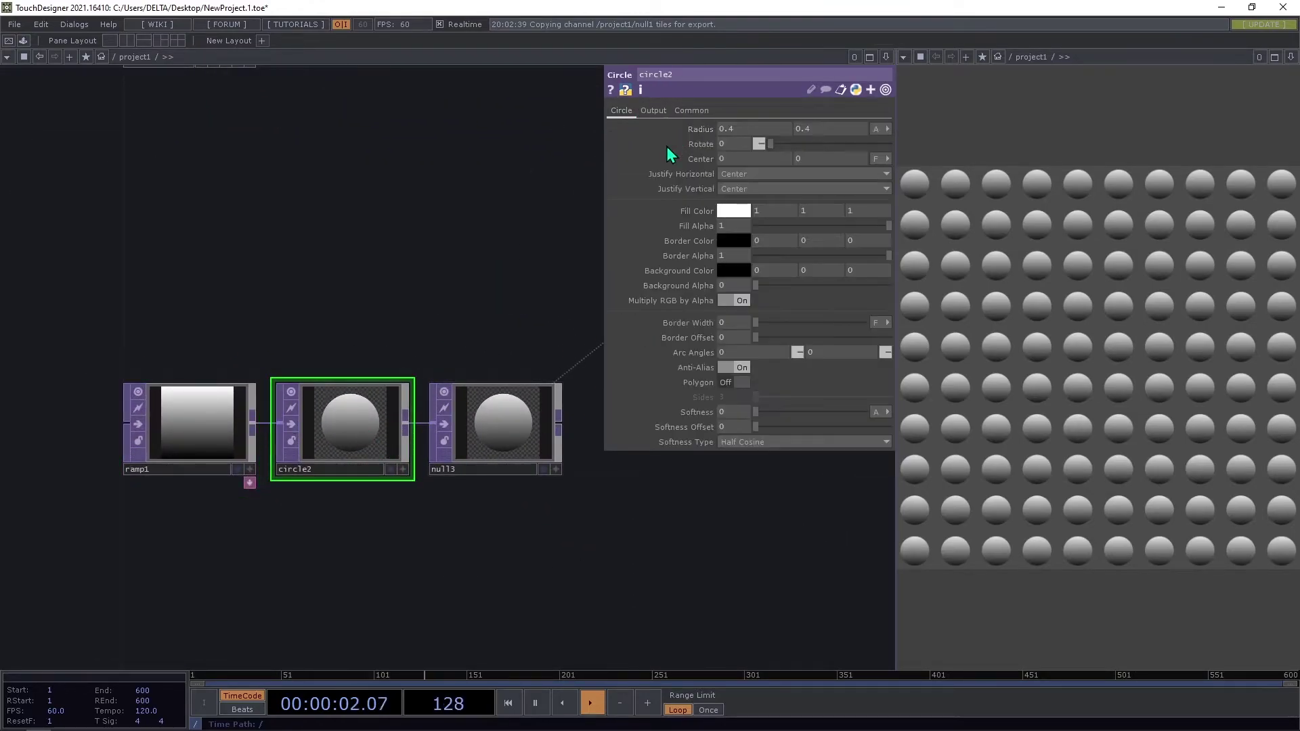
middle_drag(700, 139, 759, 148)
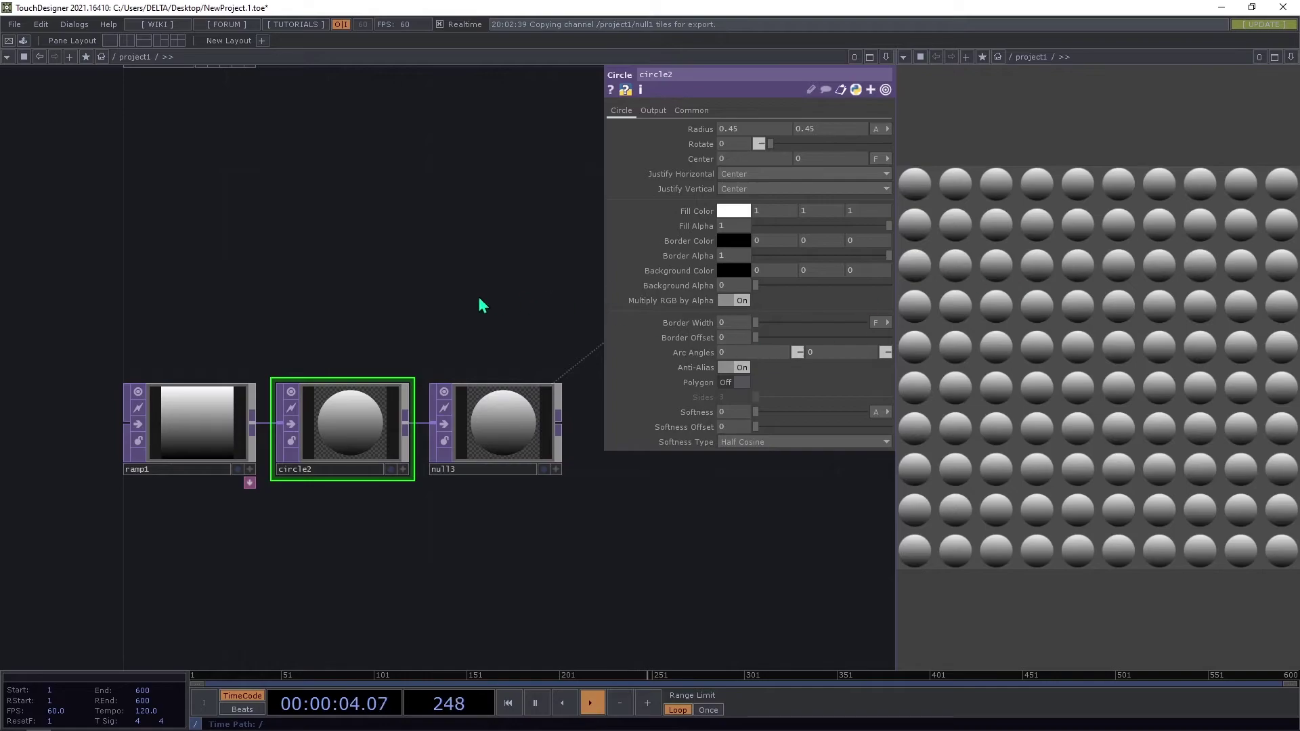
scroll(382, 313, down, 5)
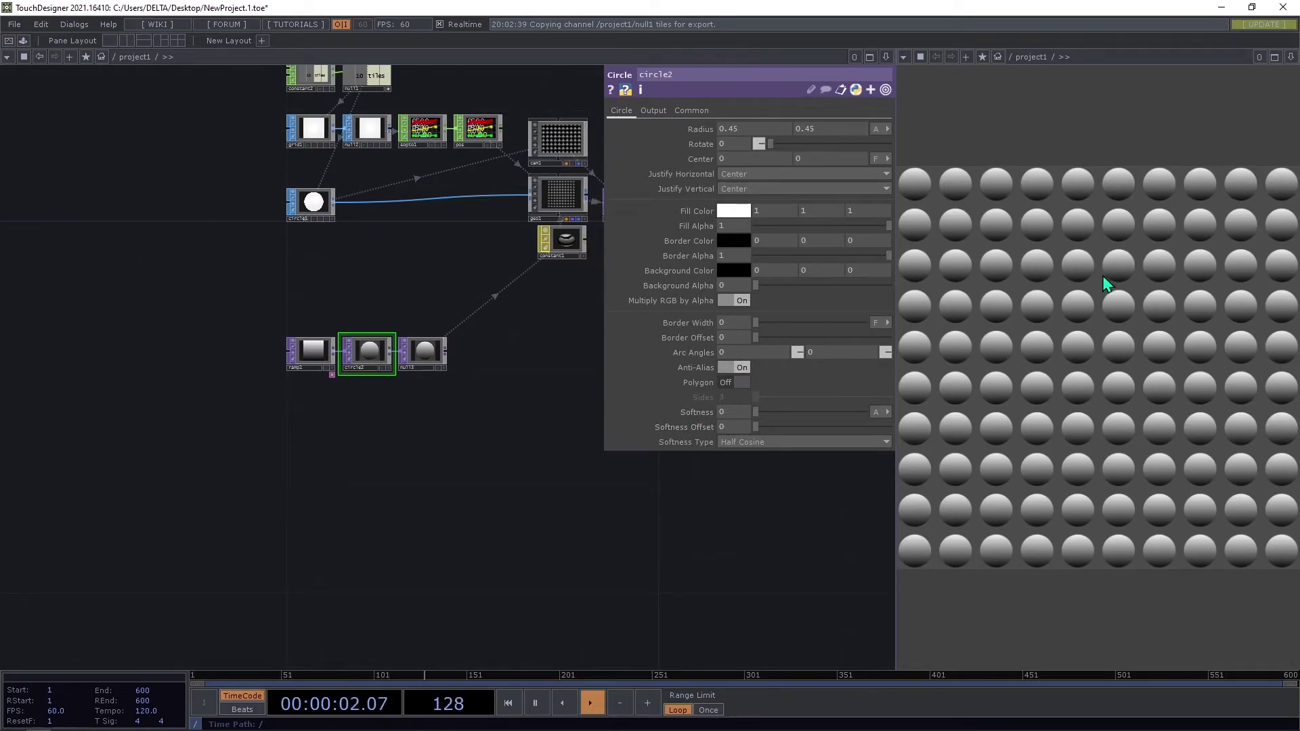
drag(444, 280, 459, 333)
drag(359, 302, 354, 332)
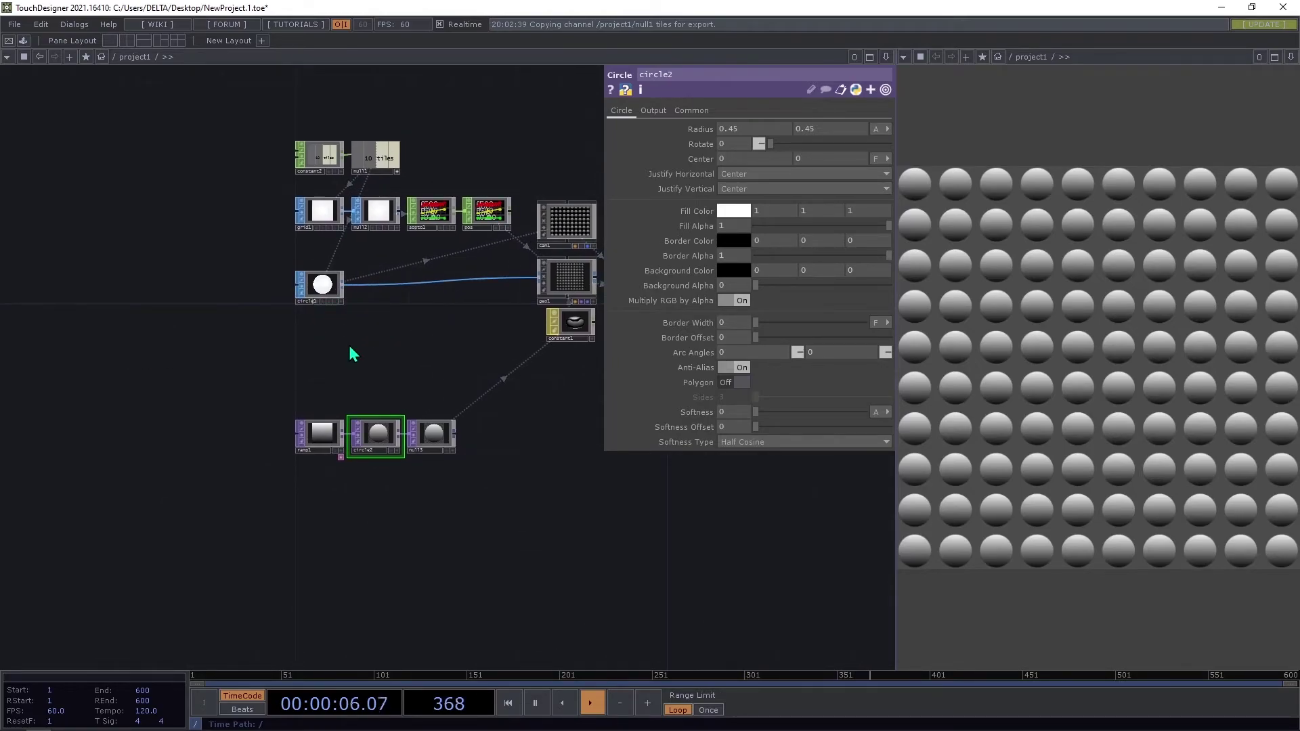
scroll(374, 287, up, 5)
scroll(215, 380, down, 4)
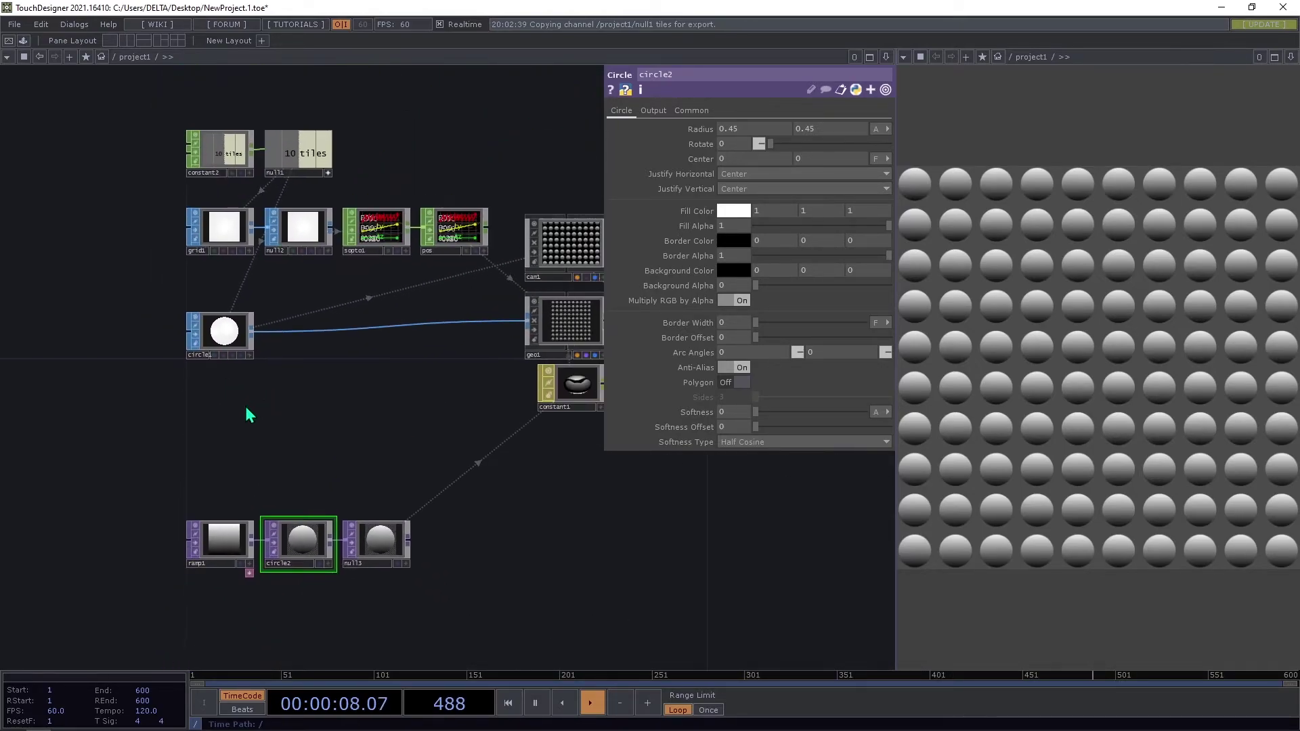
drag(226, 393, 303, 378)
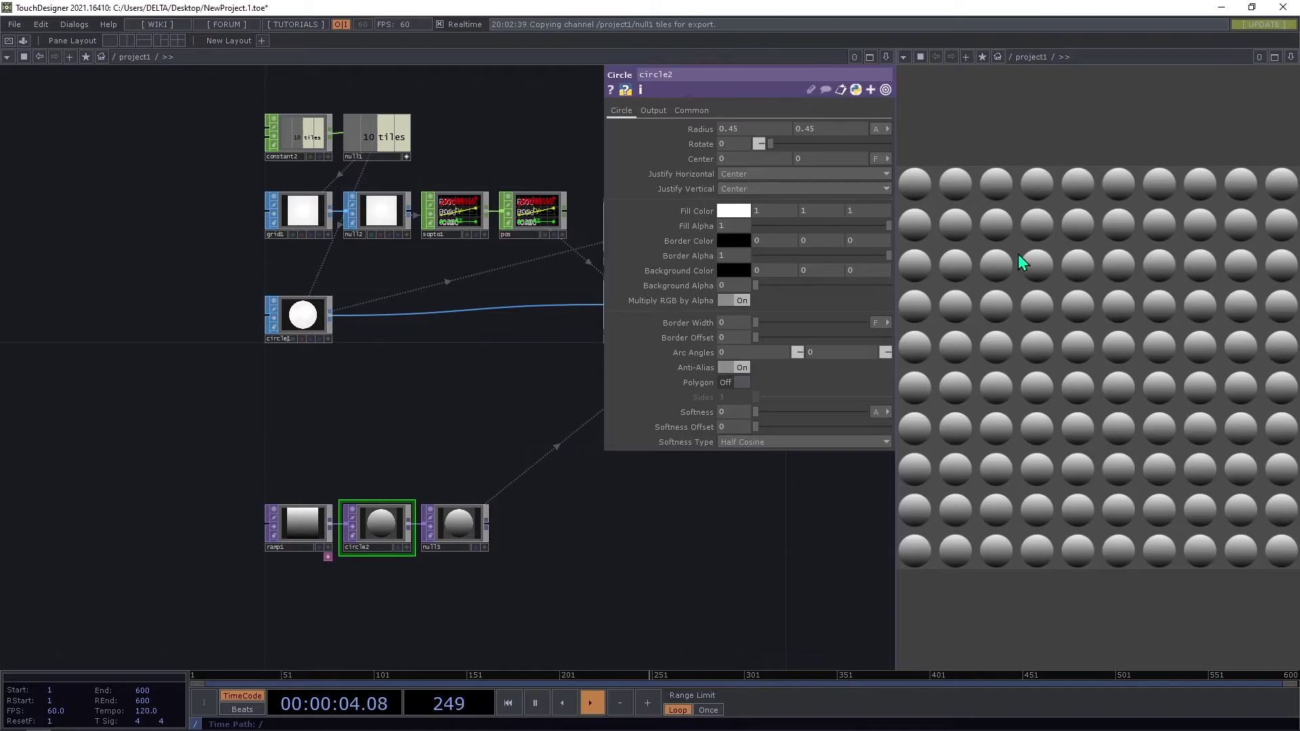
scroll(368, 391, up, 2)
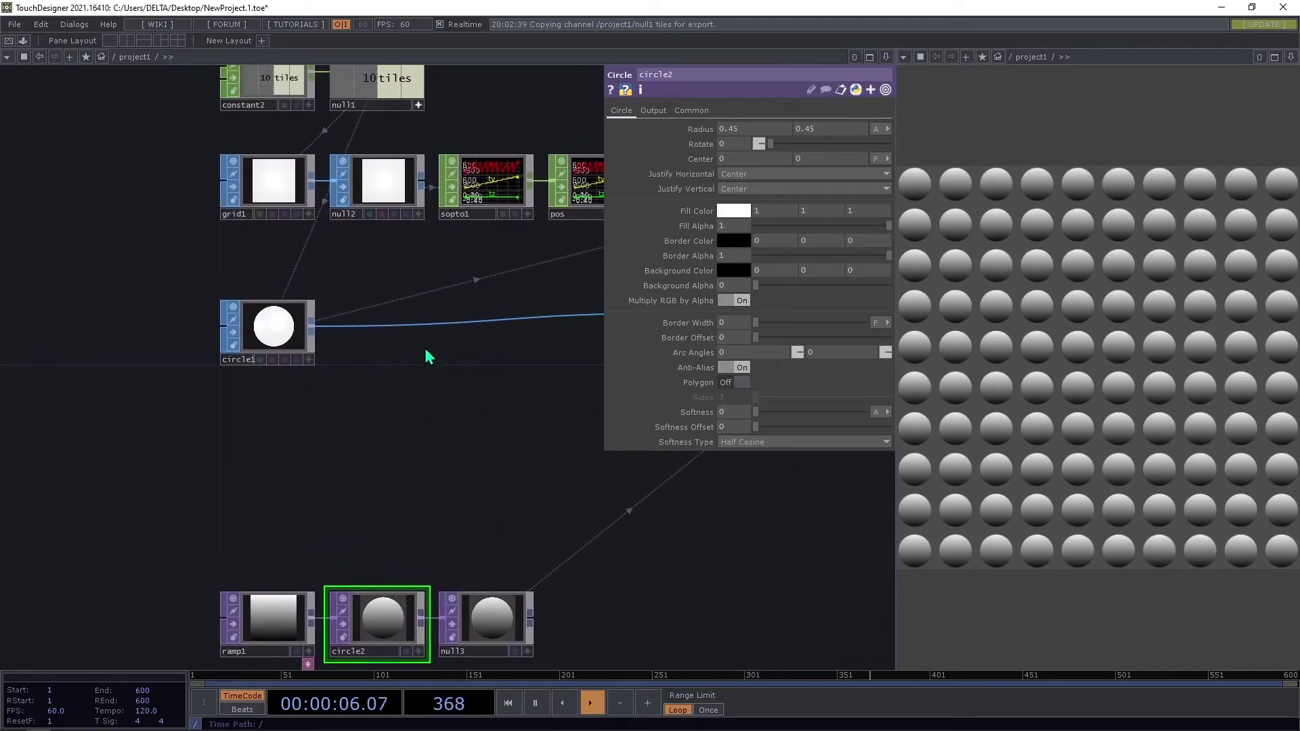
key(Tab)
key(Escape)
Set the Output Resolution of ramp1 to Parent Panel Size.
click(269, 617)
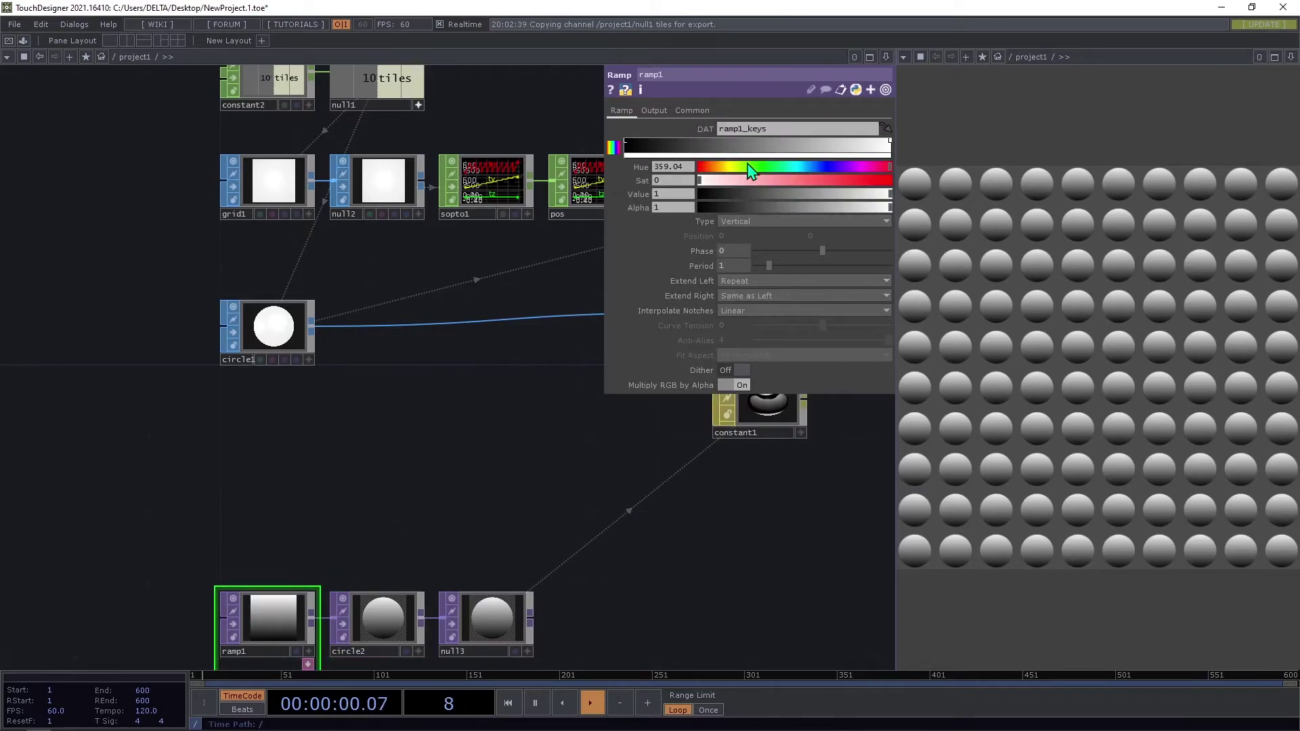
click(693, 110)
click(766, 130)
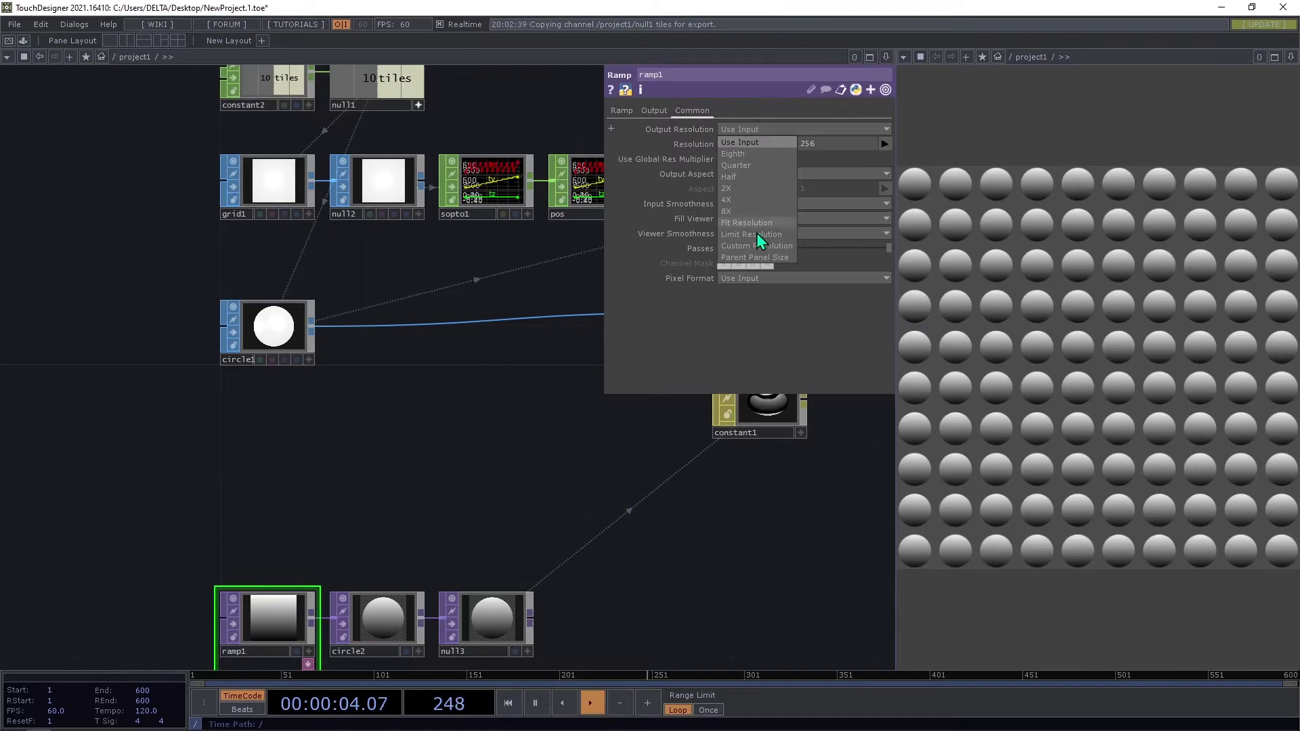
click(766, 259)
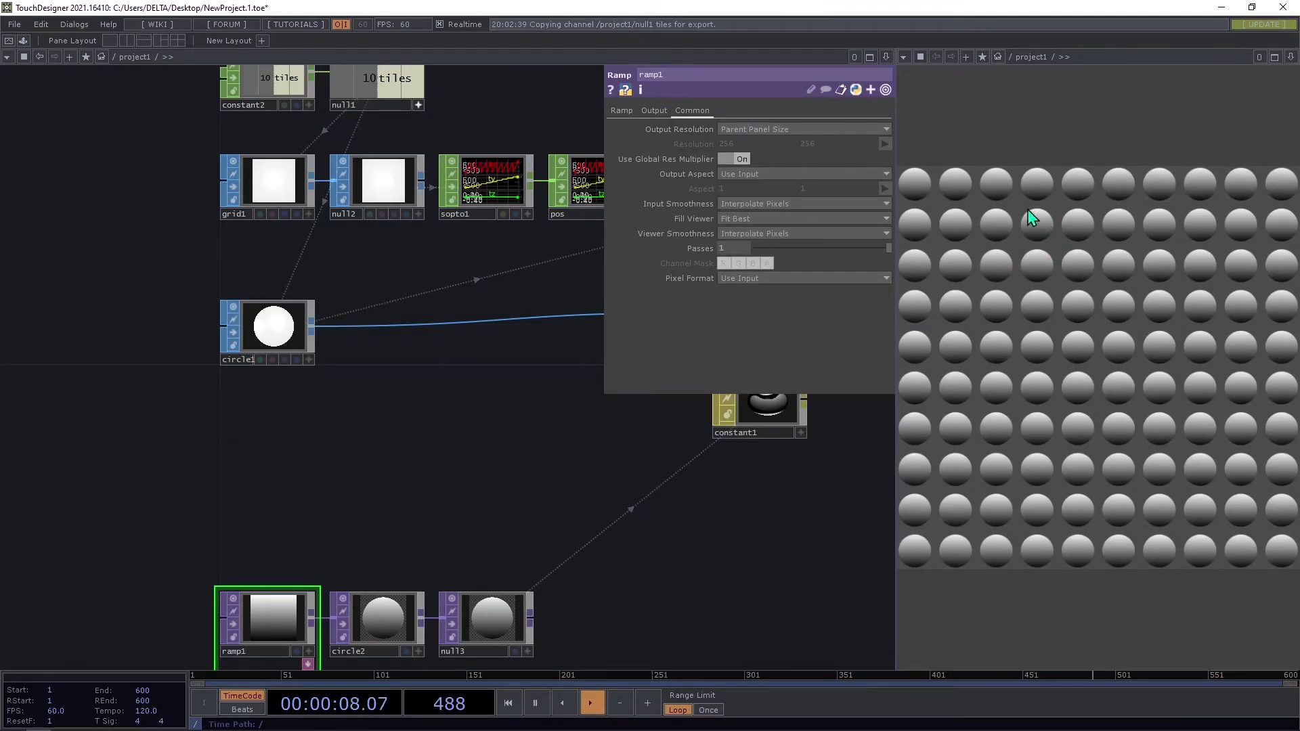
Add a Noise TOP in the empty network area below circle1.
drag(353, 416, 318, 367)
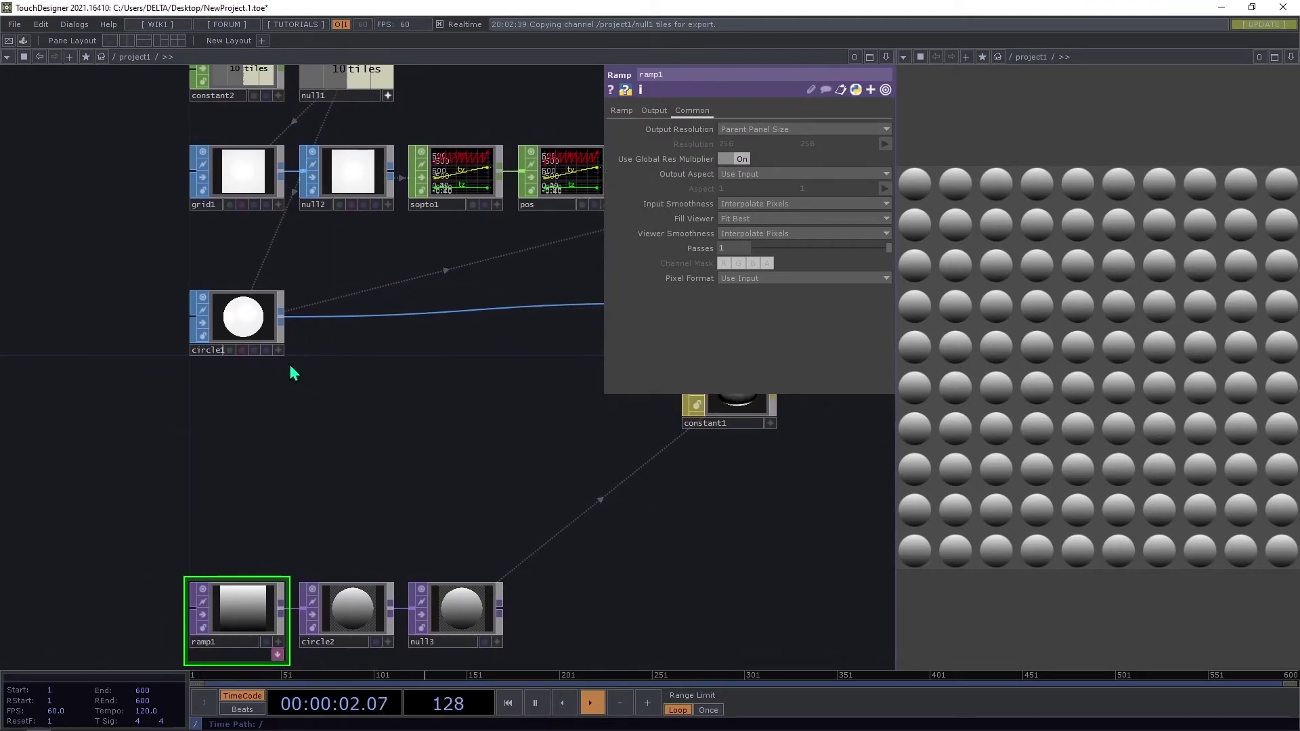
key(Tab)
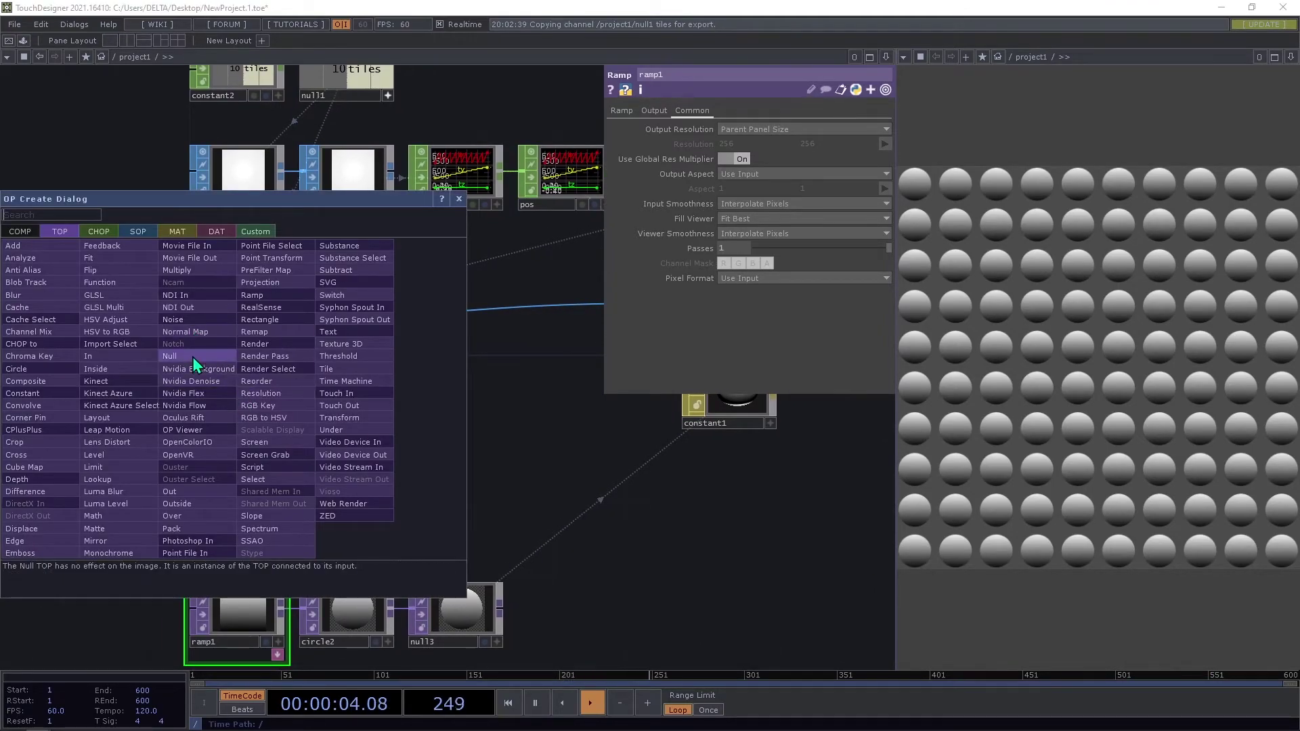
text(n)
click(181, 320)
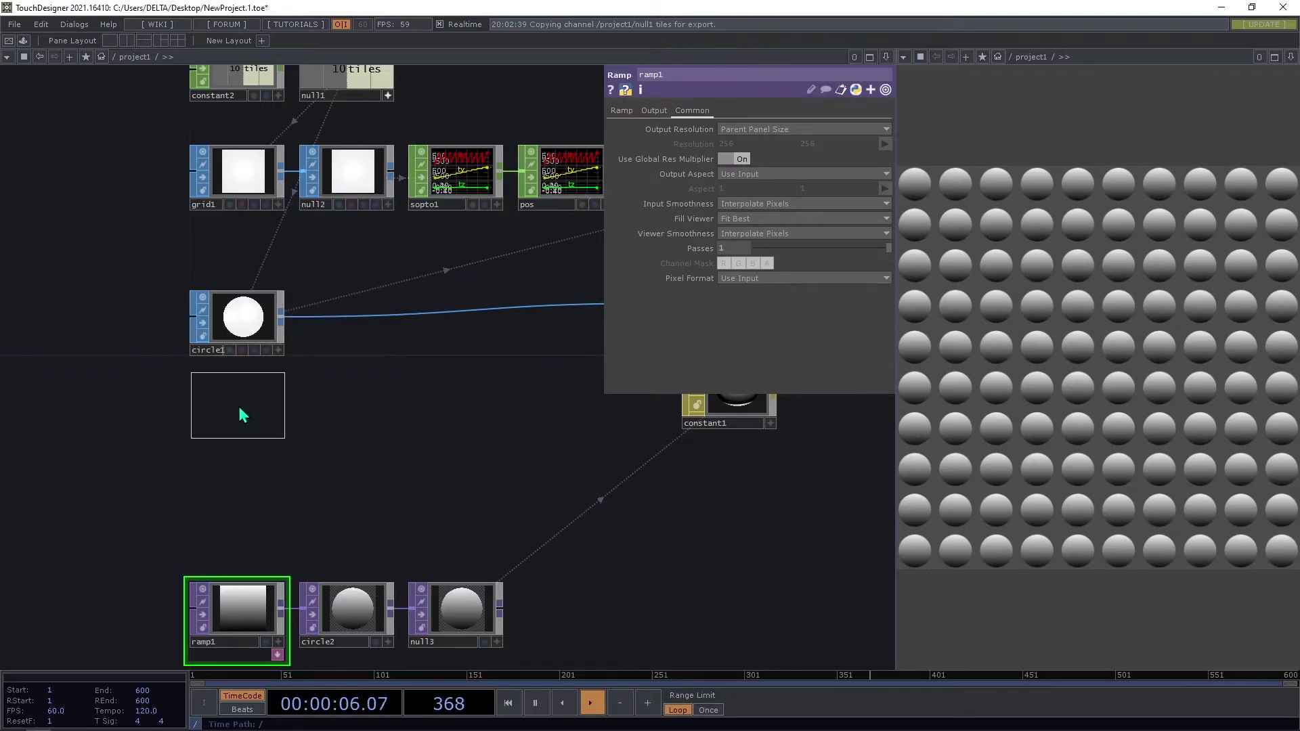
click(241, 407)
Reference the tiles channel of null1 in both Resolution values of noise1.
drag(397, 270, 398, 350)
drag(352, 164, 691, 143)
click(714, 141)
drag(410, 489, 441, 412)
Set noise1's Viewer Smoothness and Input Smoothness to Nearest Pixel and its Pixel Format to 32-bit float (Mono).
click(751, 234)
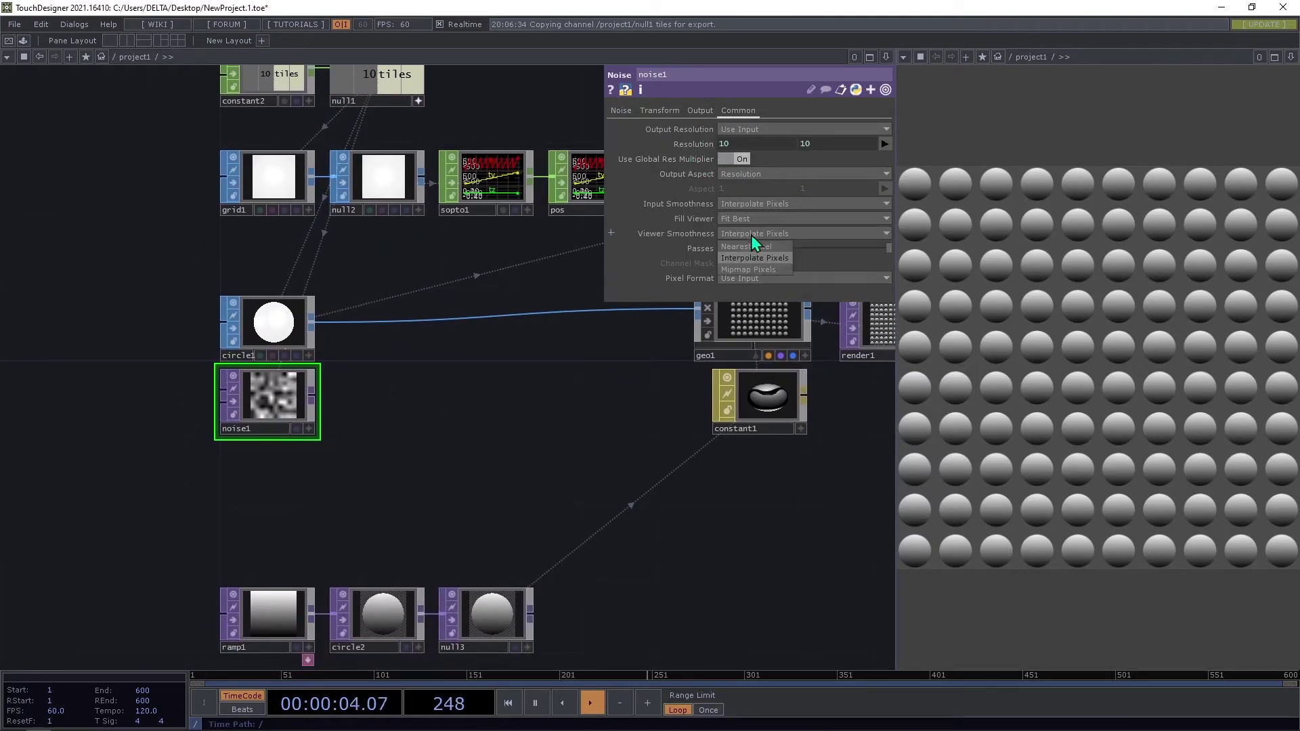
click(750, 245)
click(747, 206)
click(748, 216)
click(753, 278)
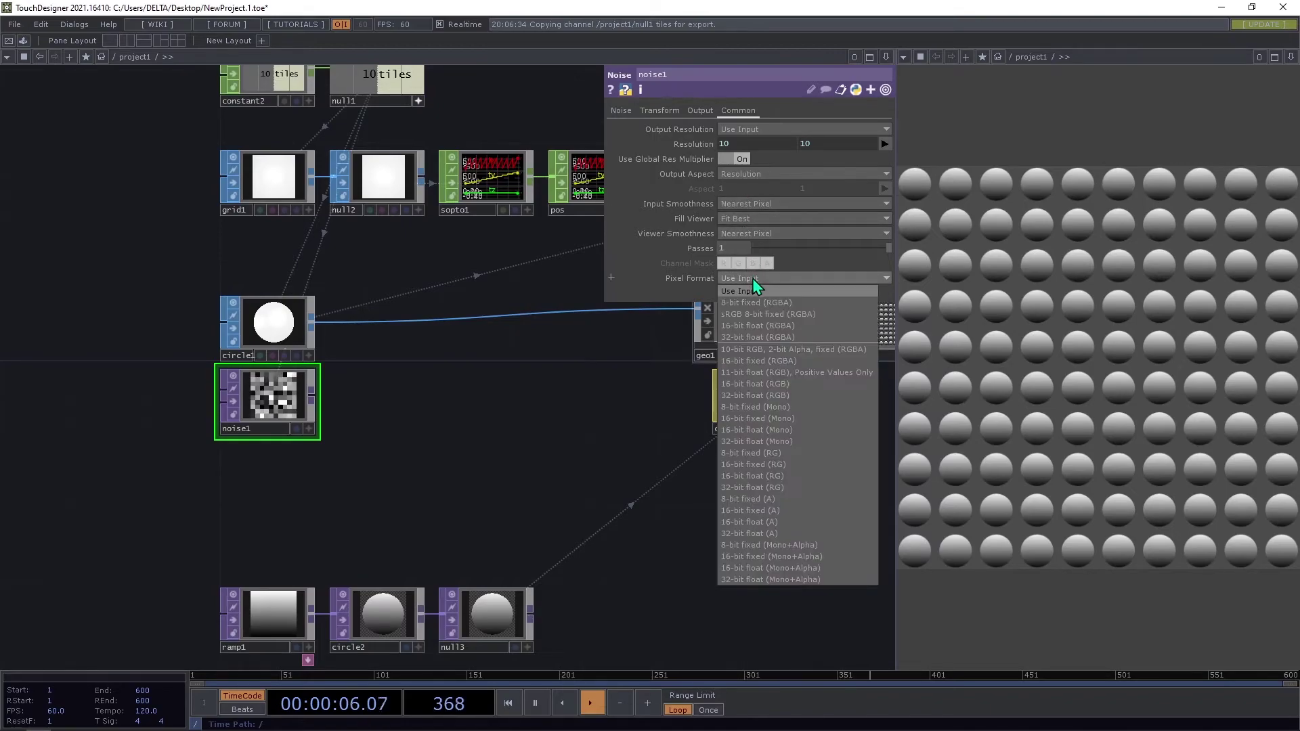
click(774, 443)
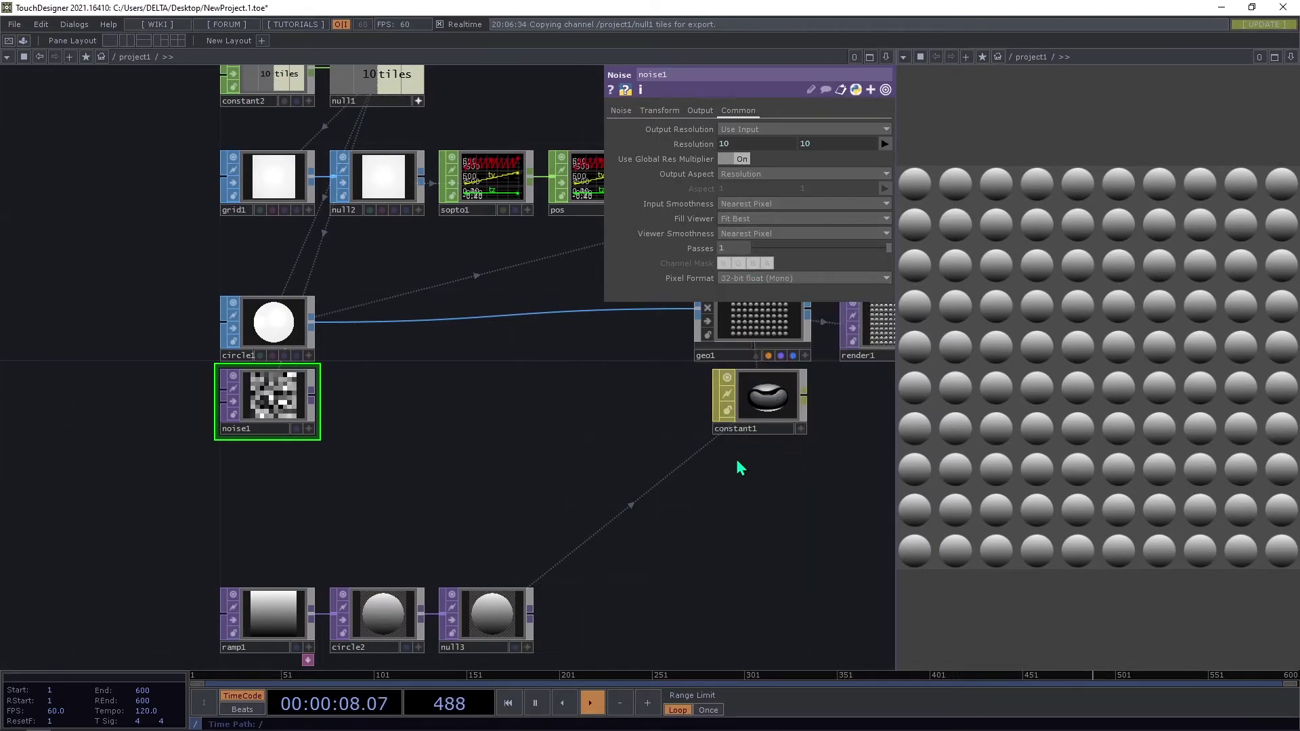
Move noise1 slightly further below circle1 and set its noise Type to Random (GPU).
drag(276, 421, 276, 439)
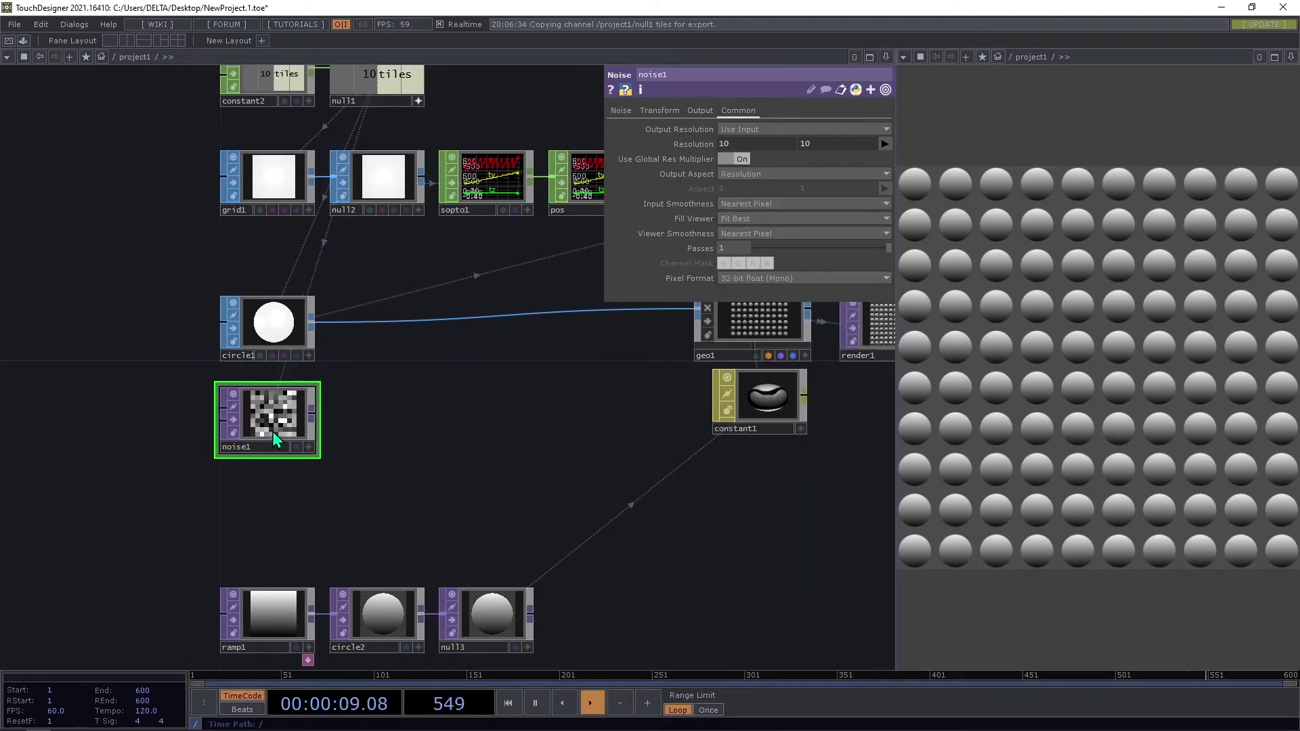
click(669, 111)
click(628, 112)
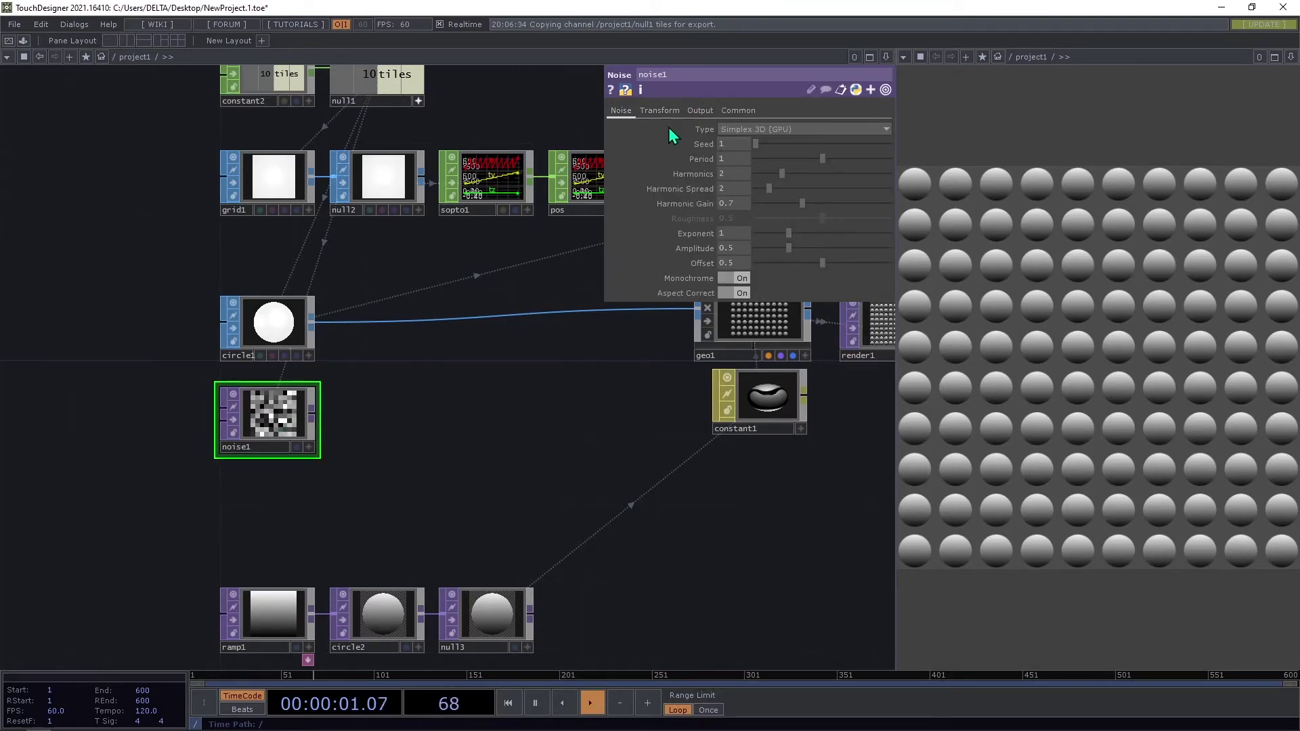
click(771, 132)
click(769, 214)
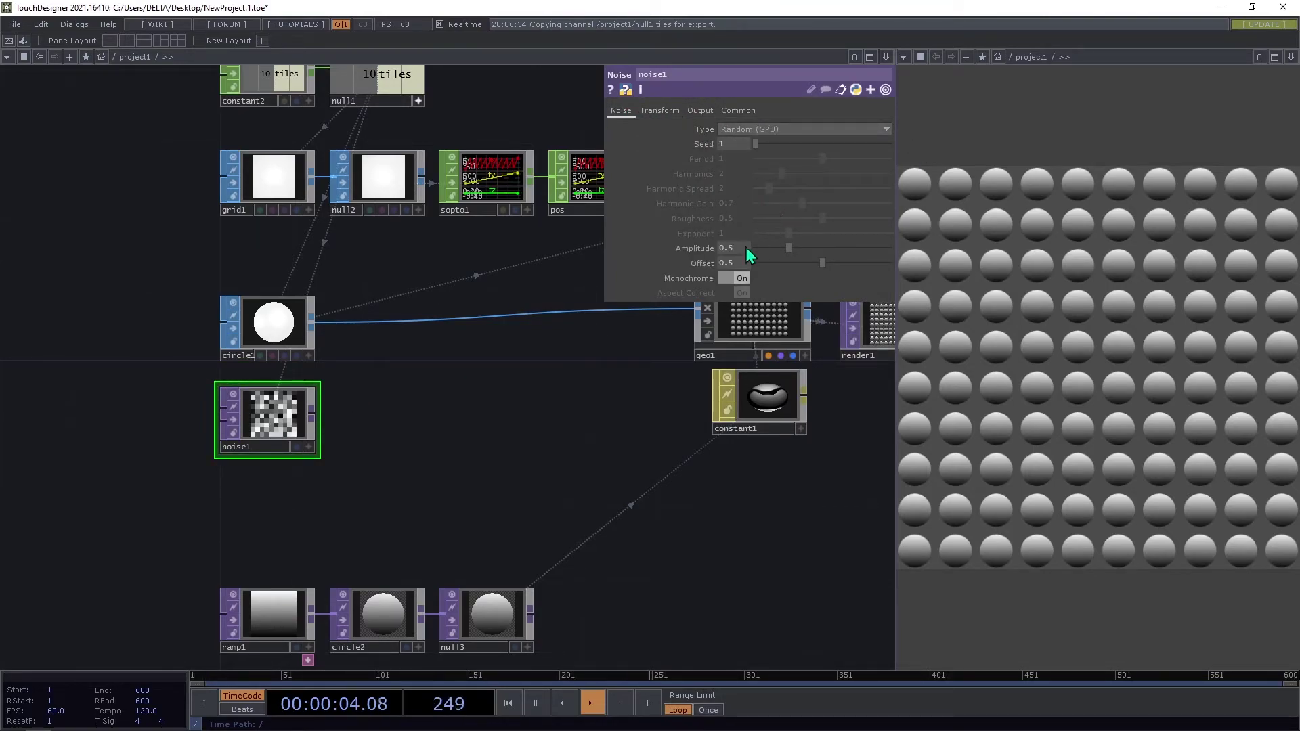
Append a Math TOP to the output of noise1.
scroll(309, 401, up, 4)
drag(384, 401, 339, 381)
click(288, 384)
text(m)
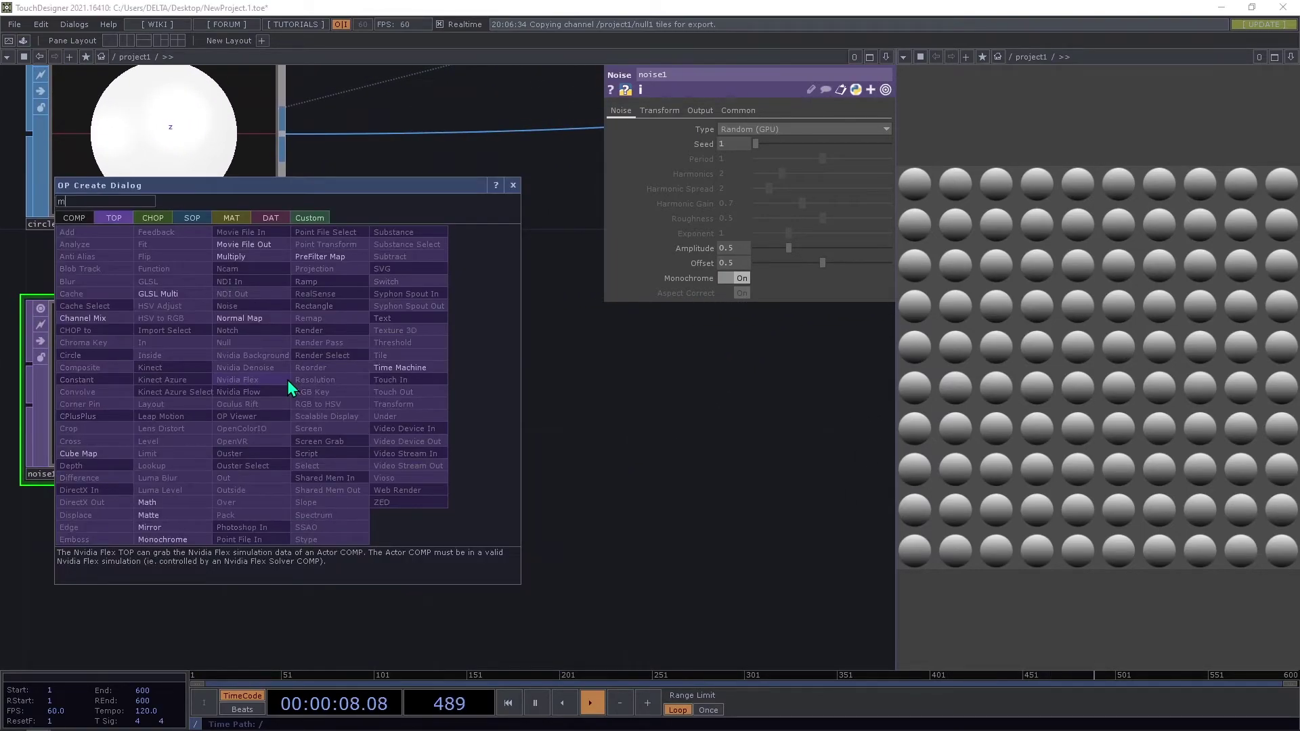
click(147, 502)
click(424, 378)
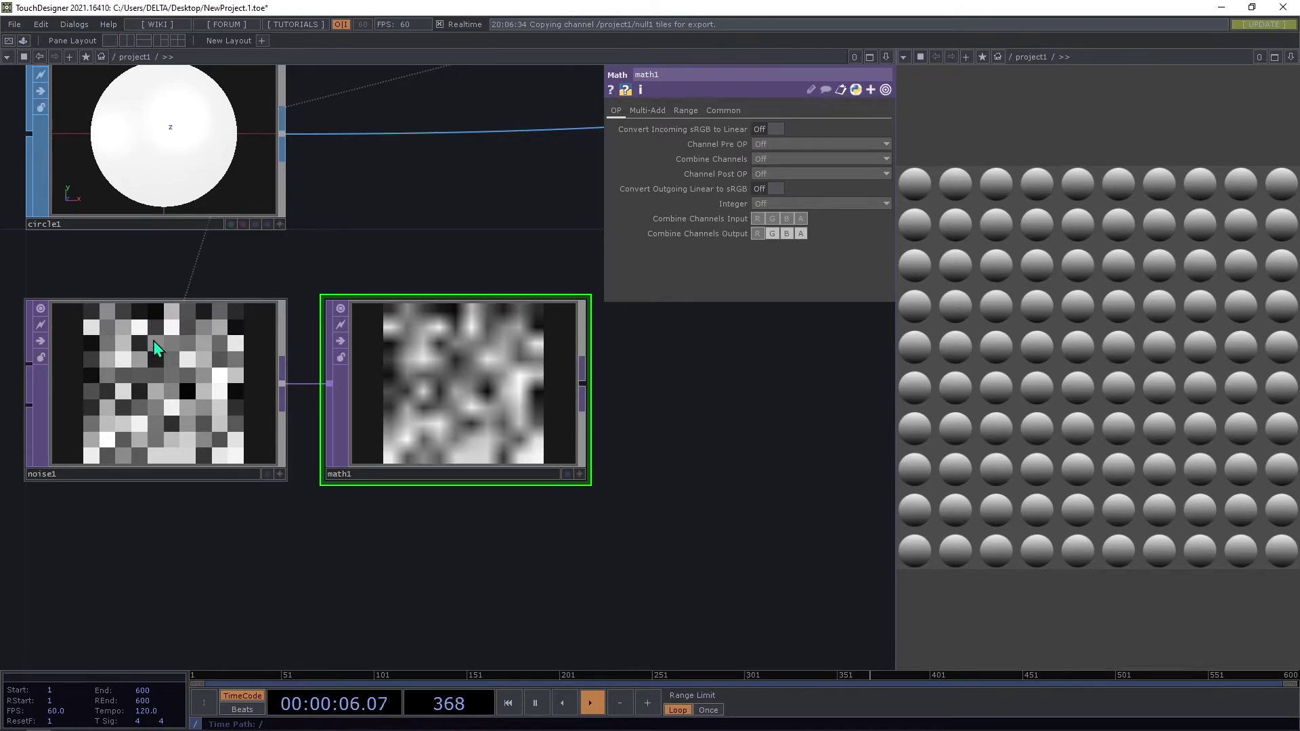
Set the Integer option of math1 to Round.
click(773, 206)
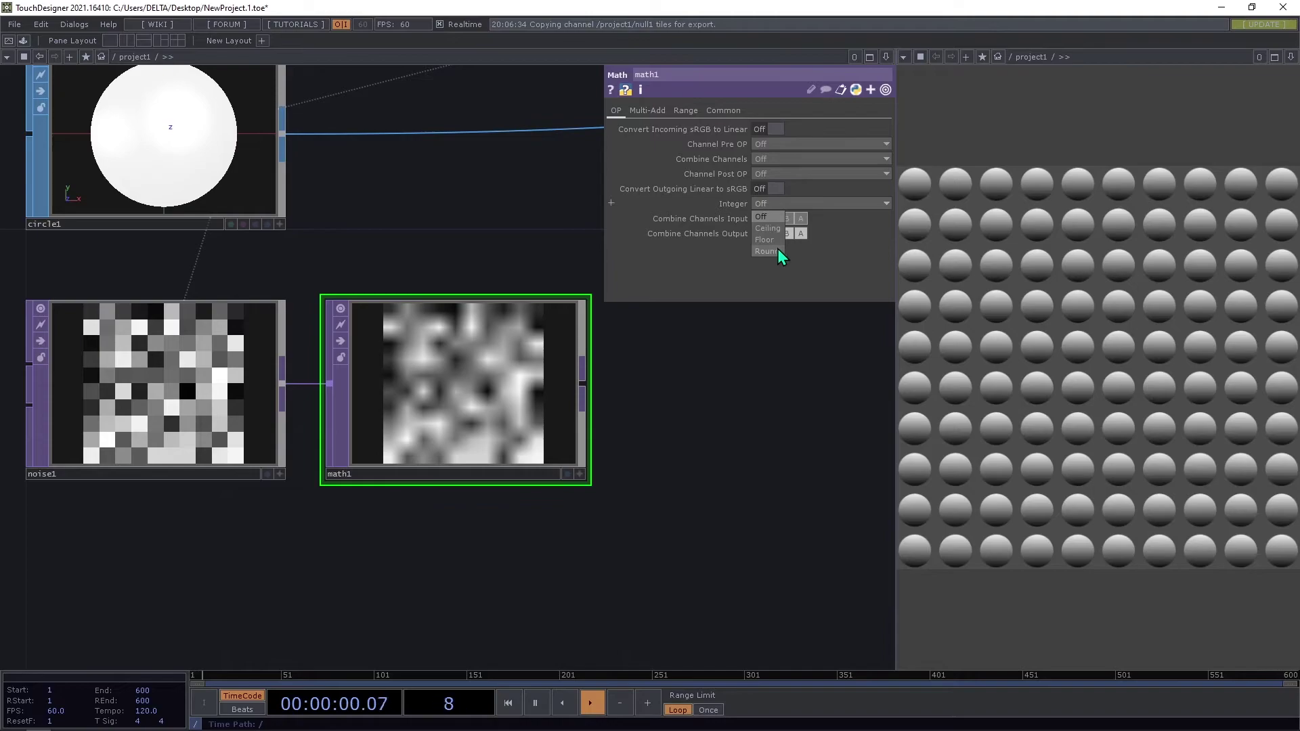
click(776, 206)
click(767, 252)
Set the Viewer Smoothness and Input Smoothness of math1 to Nearest Pixel.
click(735, 115)
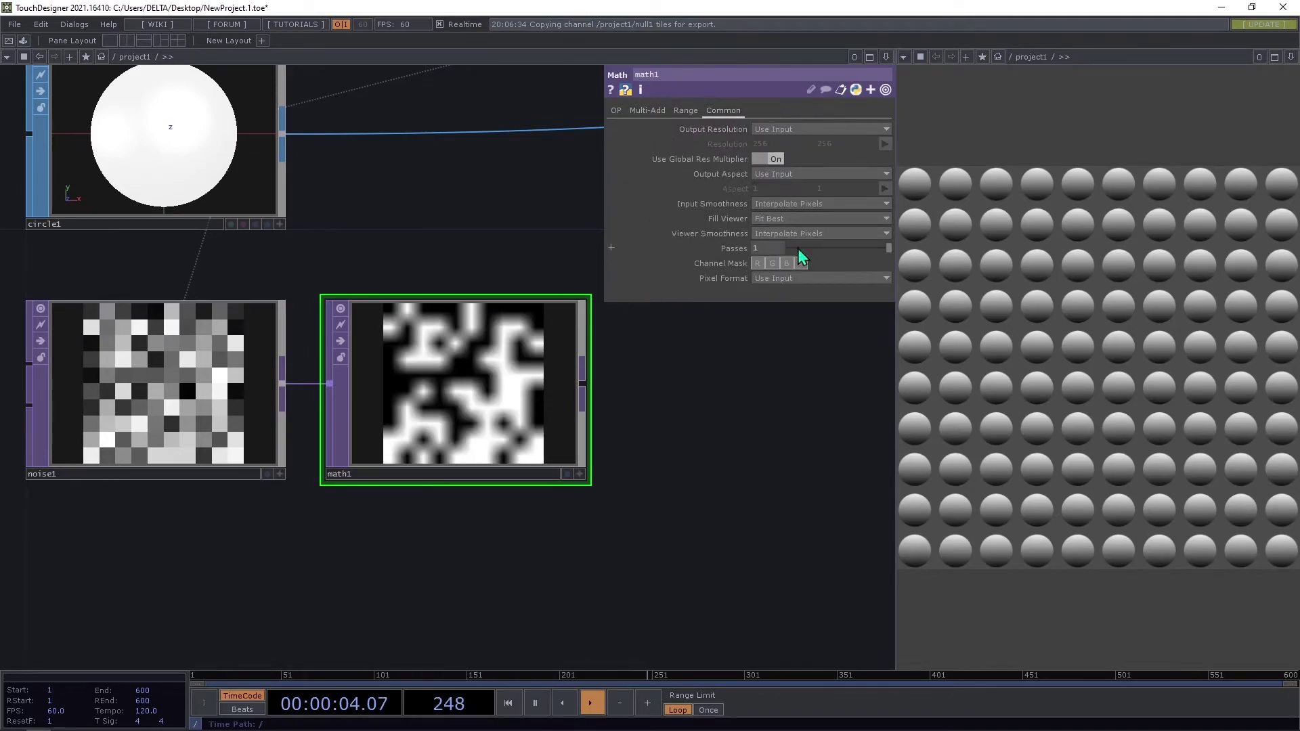
click(793, 233)
click(789, 244)
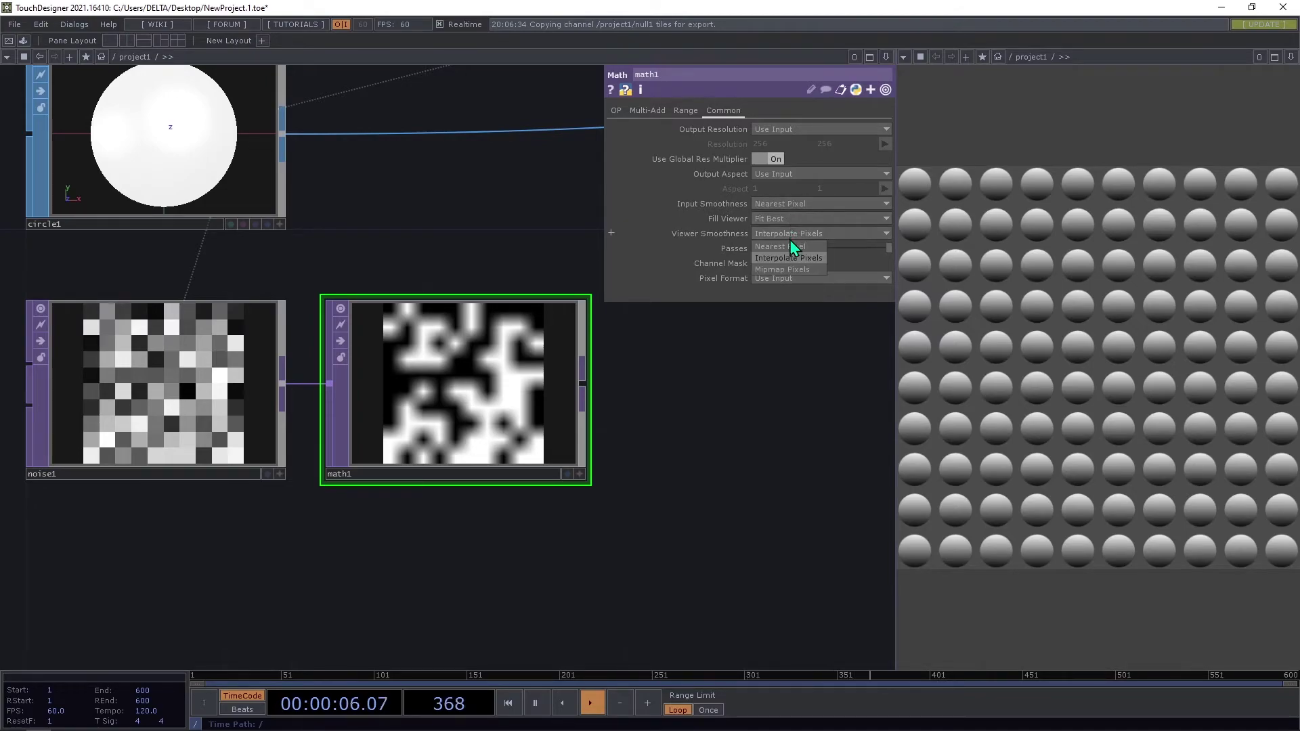
click(794, 278)
click(693, 344)
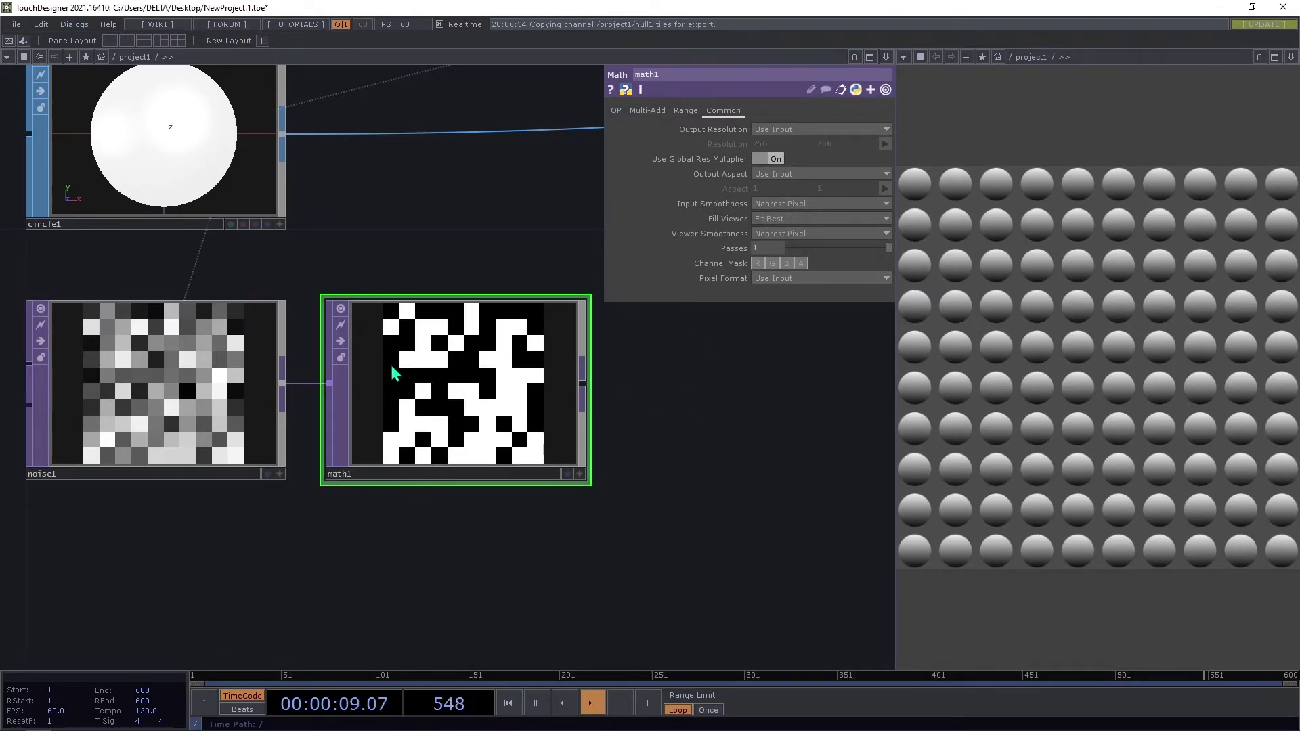
Append a second Math TOP to the output of math1.
scroll(390, 366, down, 2)
scroll(449, 408, up, 3)
scroll(445, 408, up, 2)
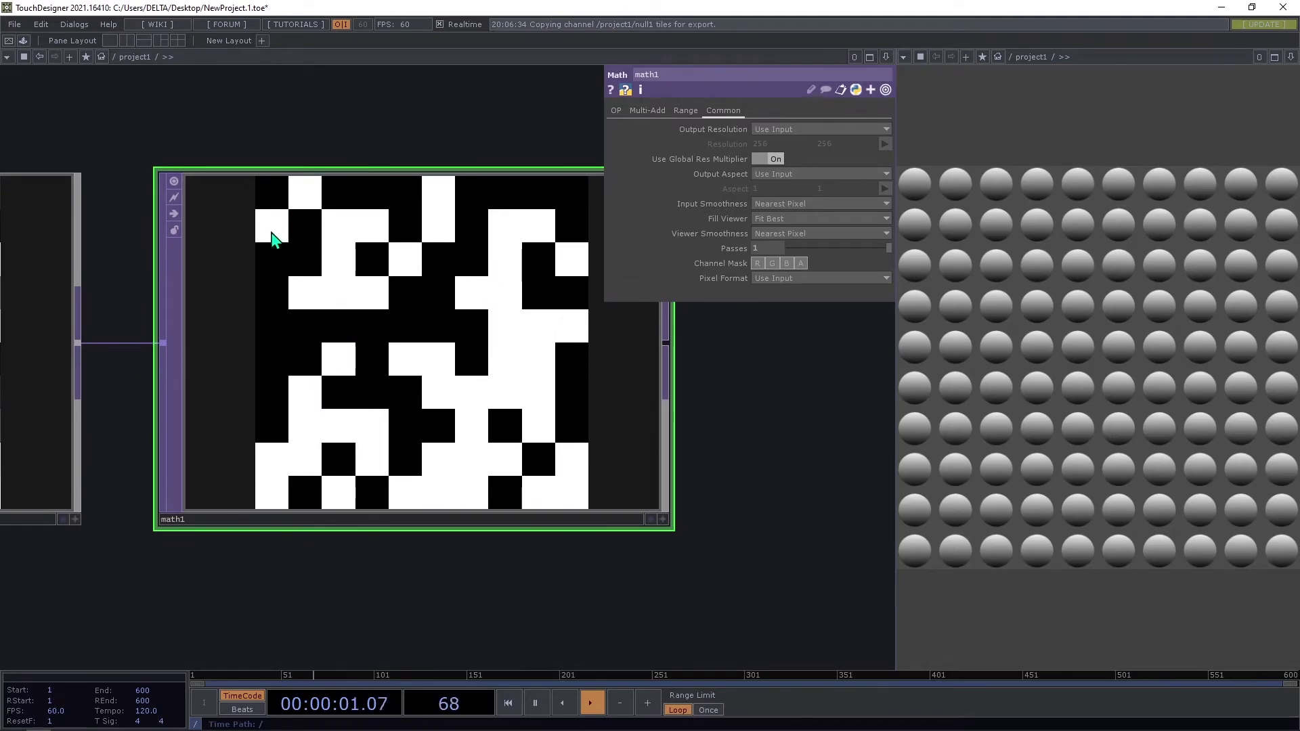
scroll(287, 295, down, 5)
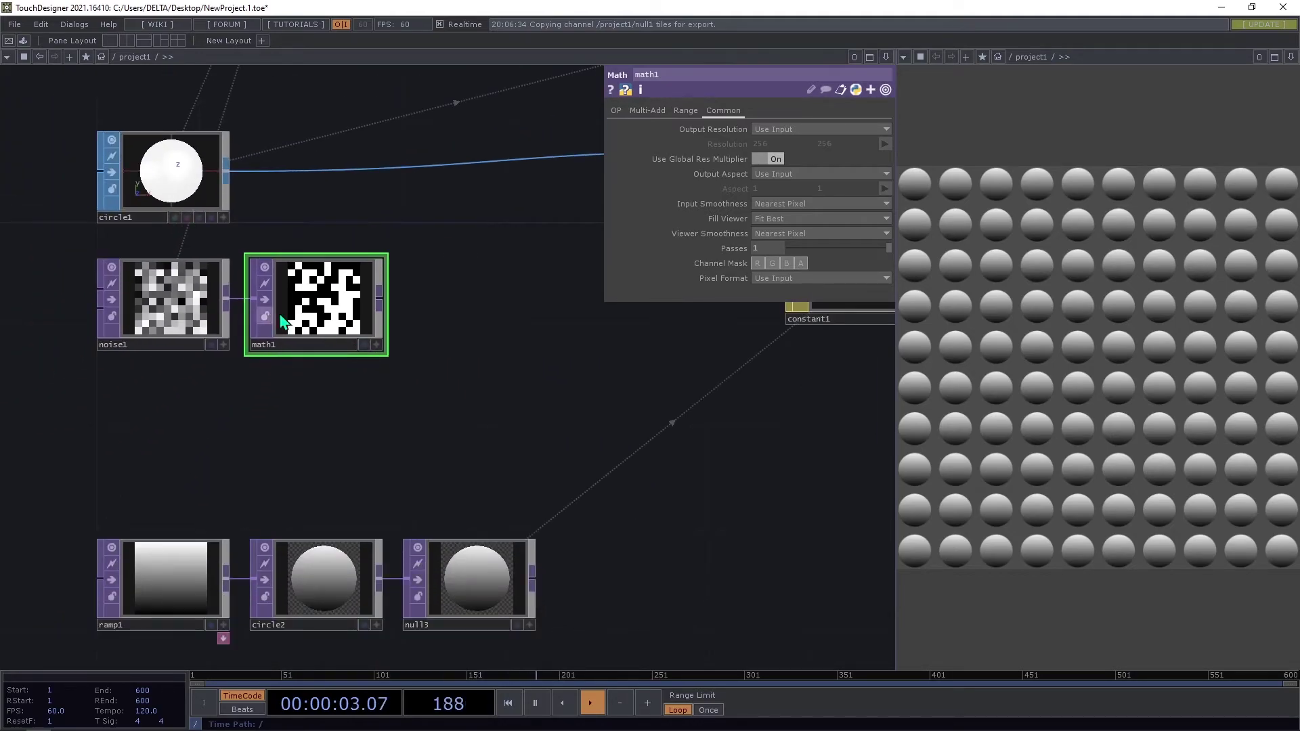
drag(434, 338, 420, 386)
key(Tab)
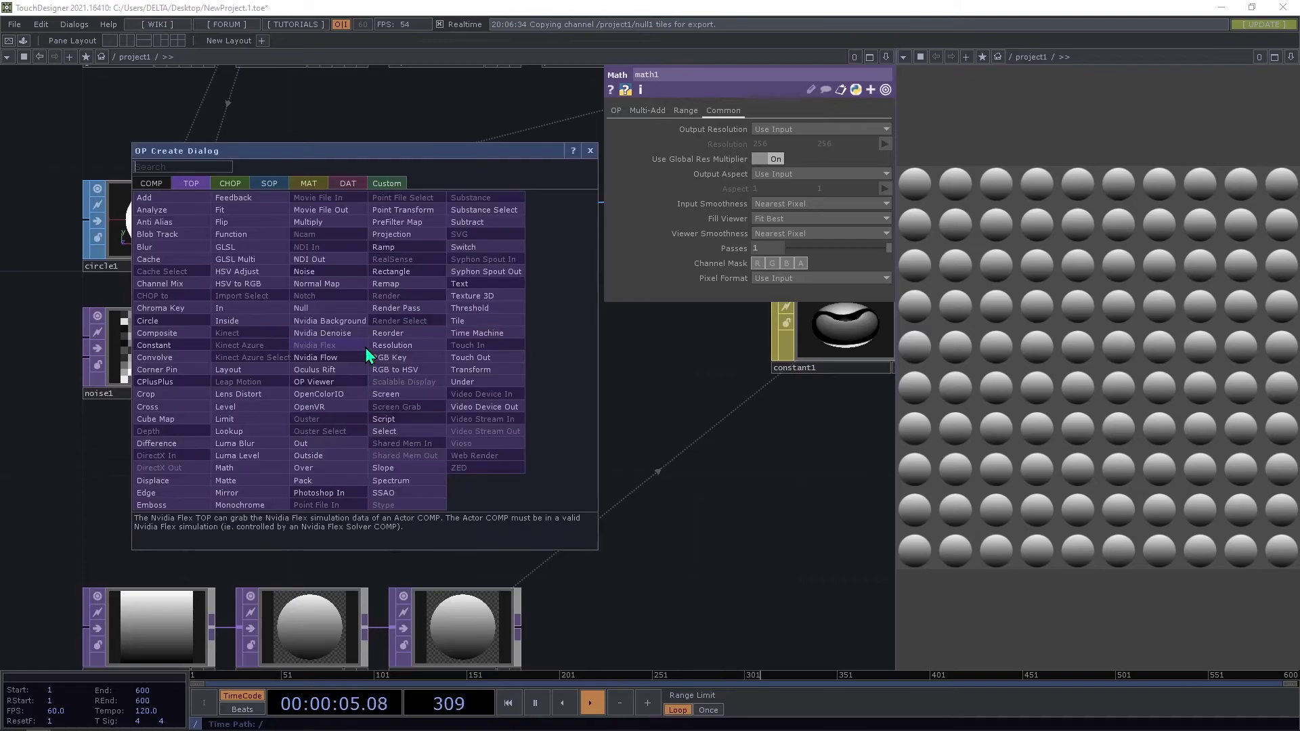
text(m)
click(252, 467)
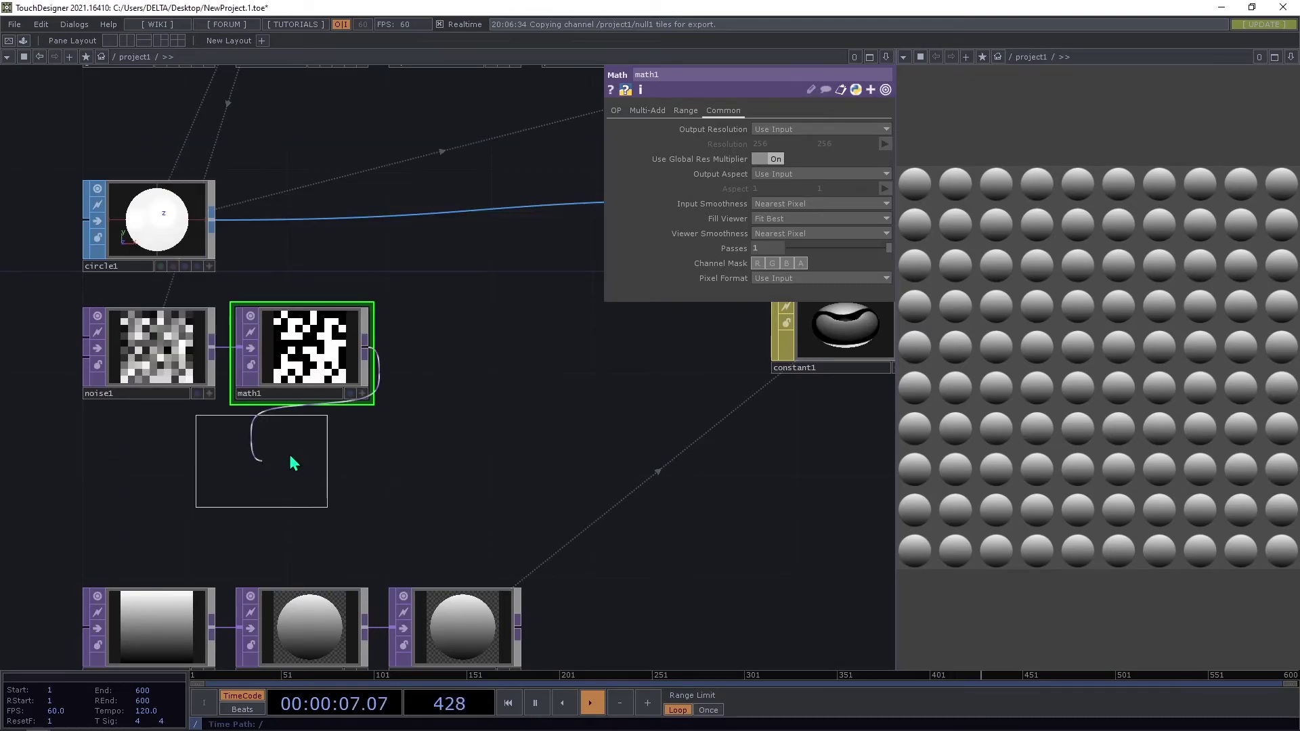
click(455, 356)
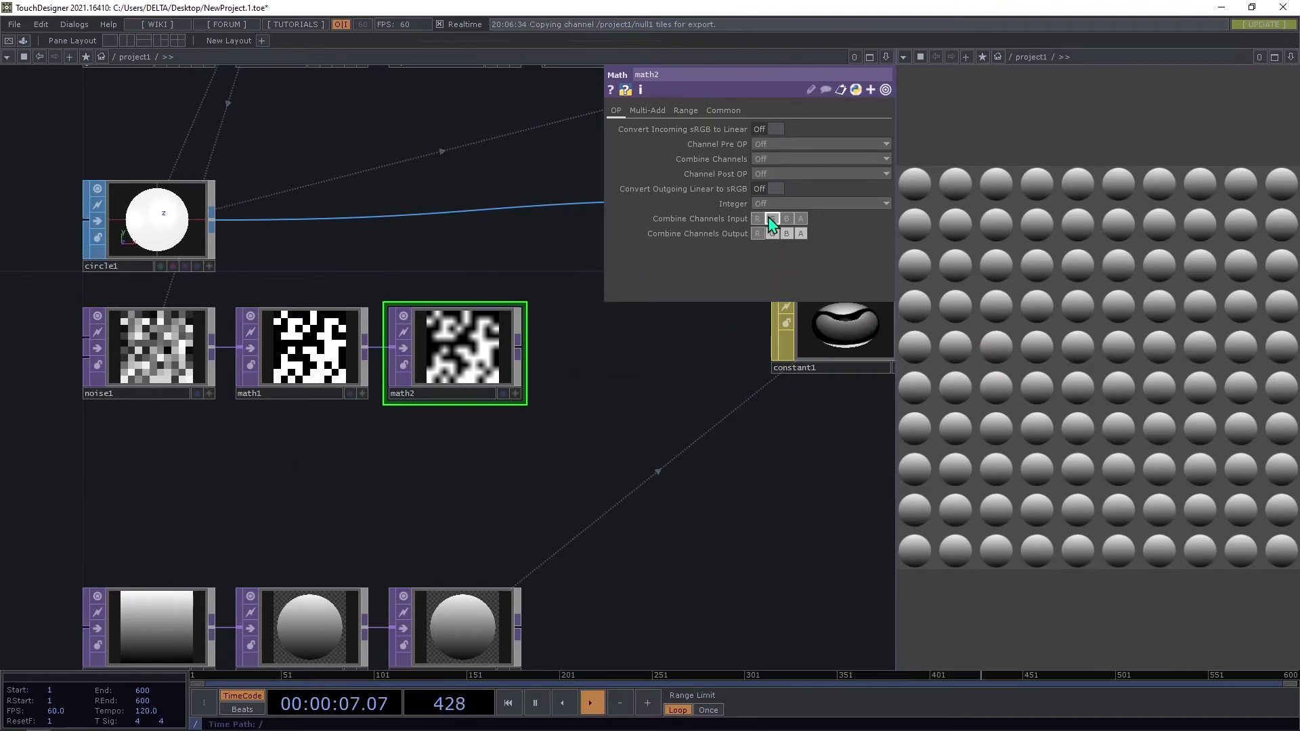
Set the Multiply value of math2 to 180.
click(654, 111)
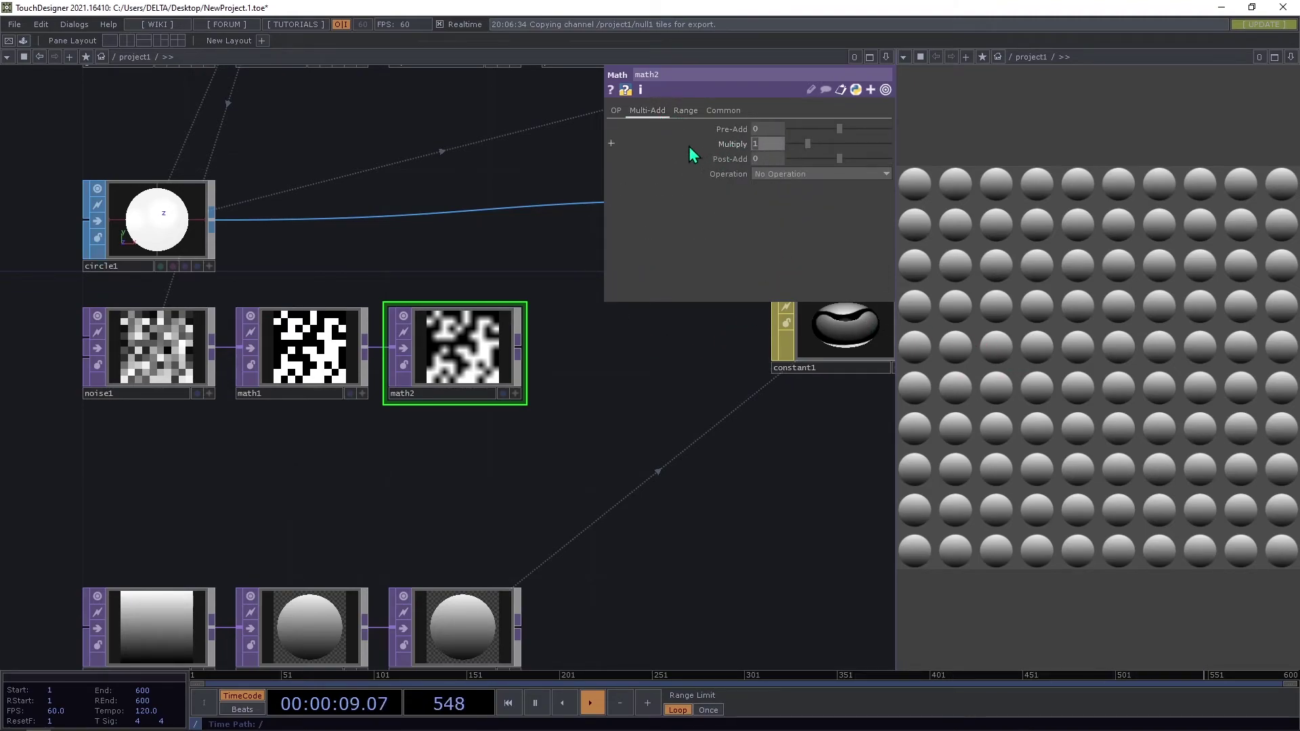
text(180)
key(Return)
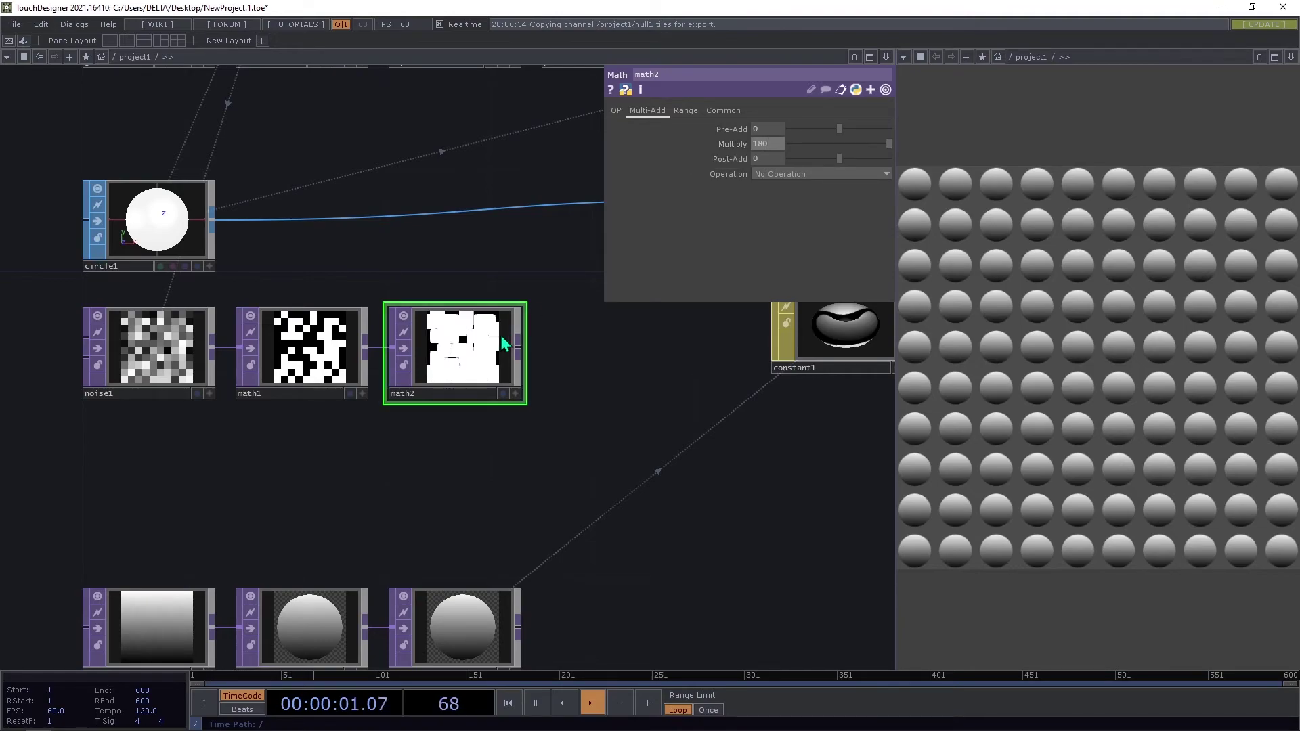
Set the Viewer Smoothness of math2 to Nearest Pixel.
scroll(474, 342, up, 3)
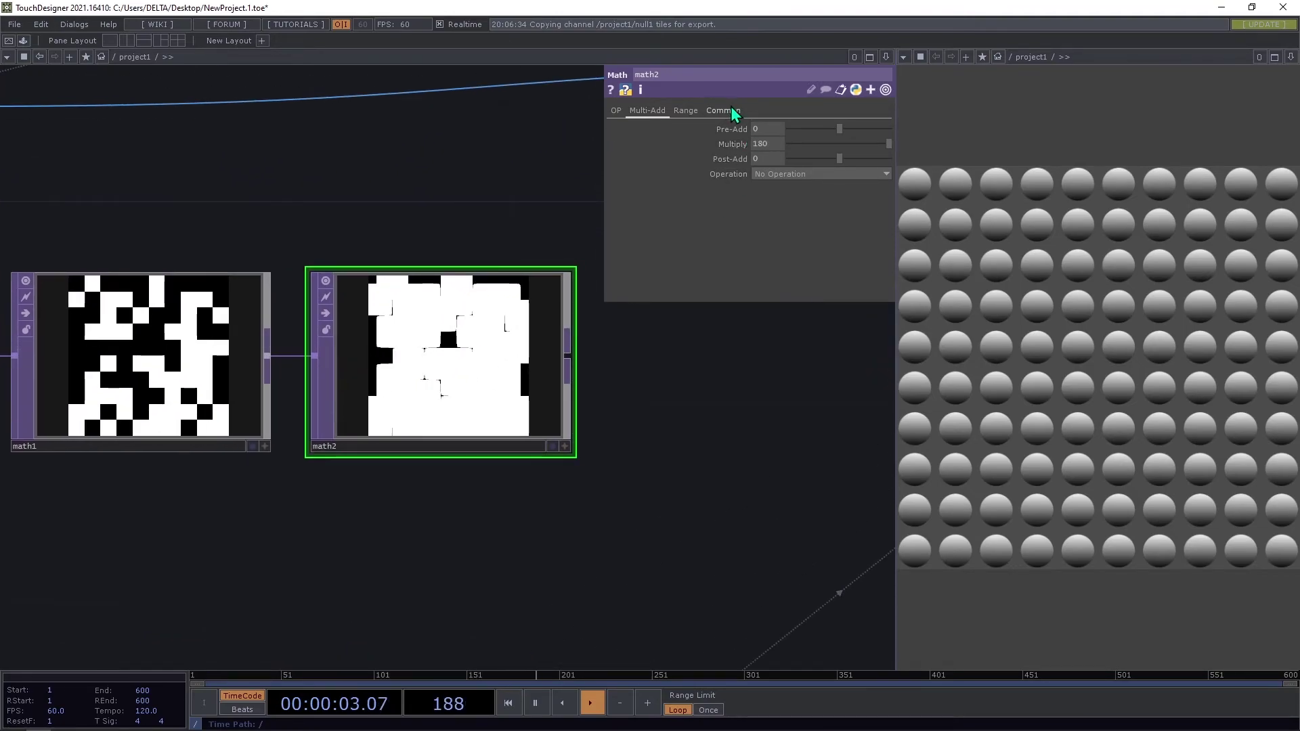
click(726, 110)
click(794, 233)
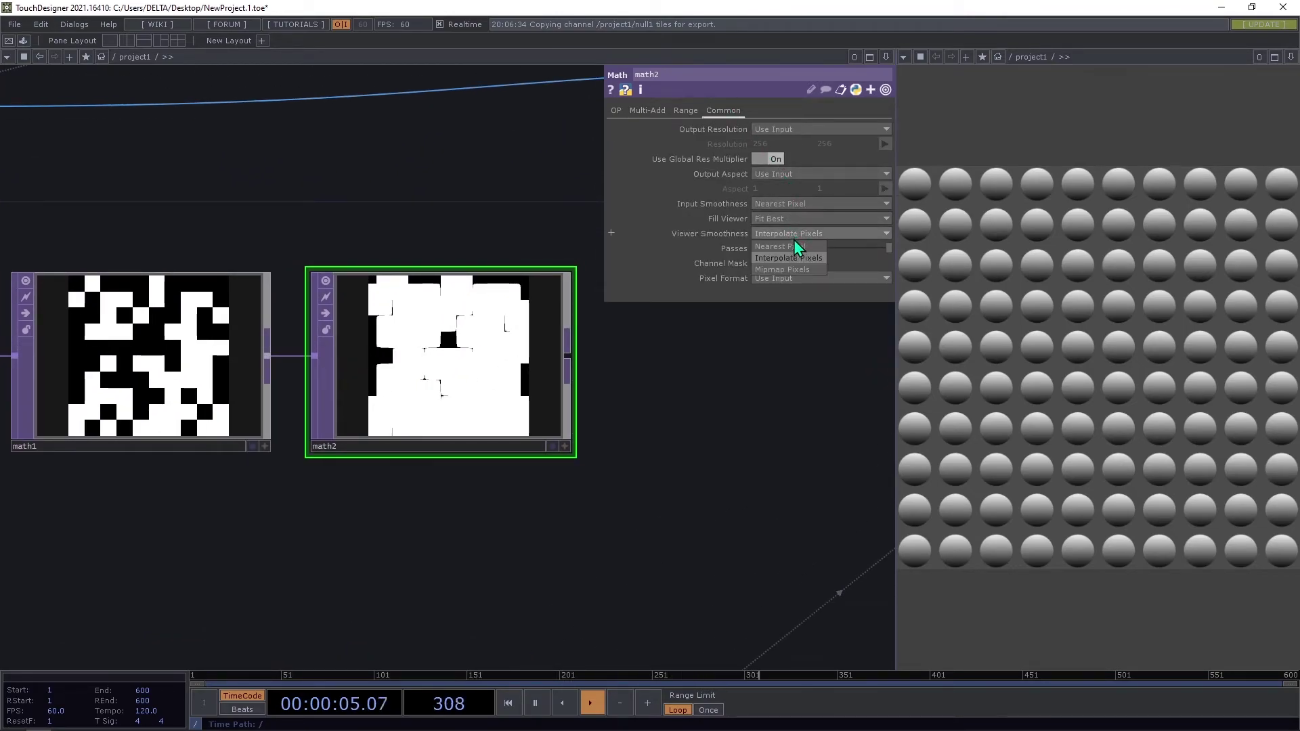
click(799, 237)
Append a Null TOP to the output of math2 and name it rot.
scroll(454, 341, down, 3)
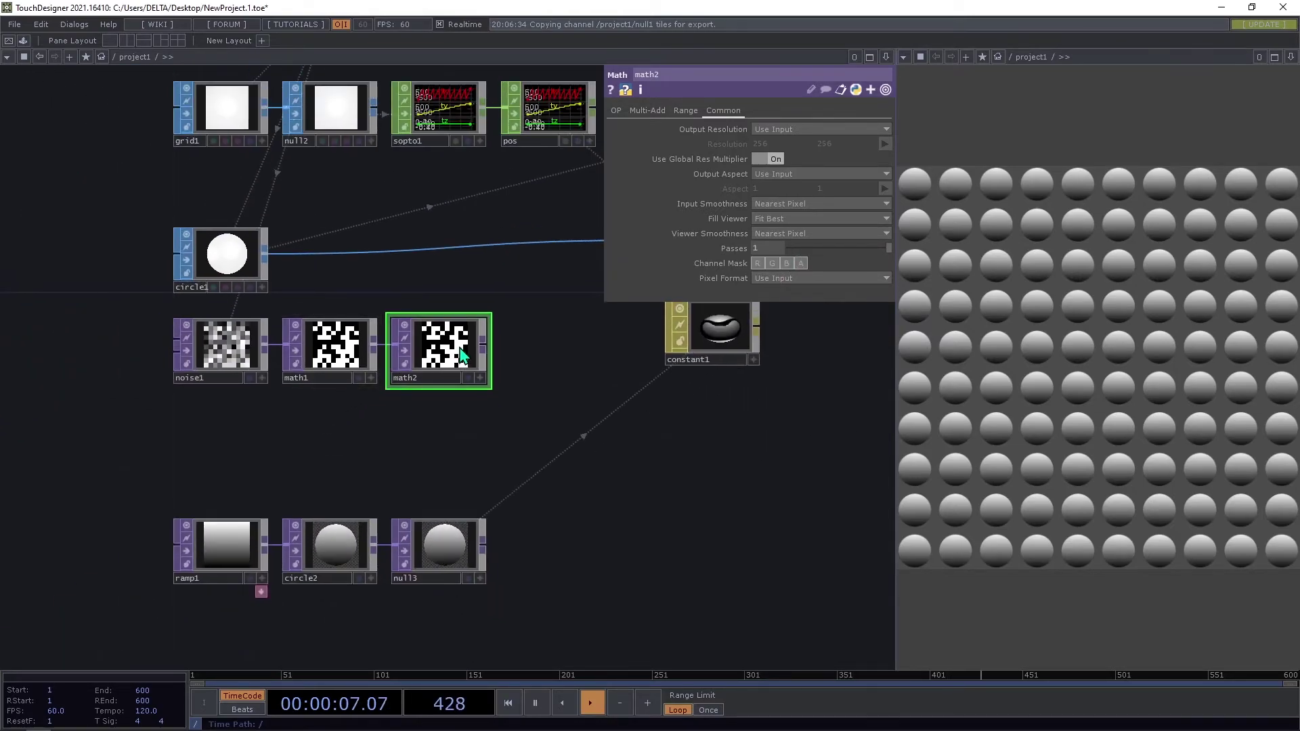
right_click(482, 344)
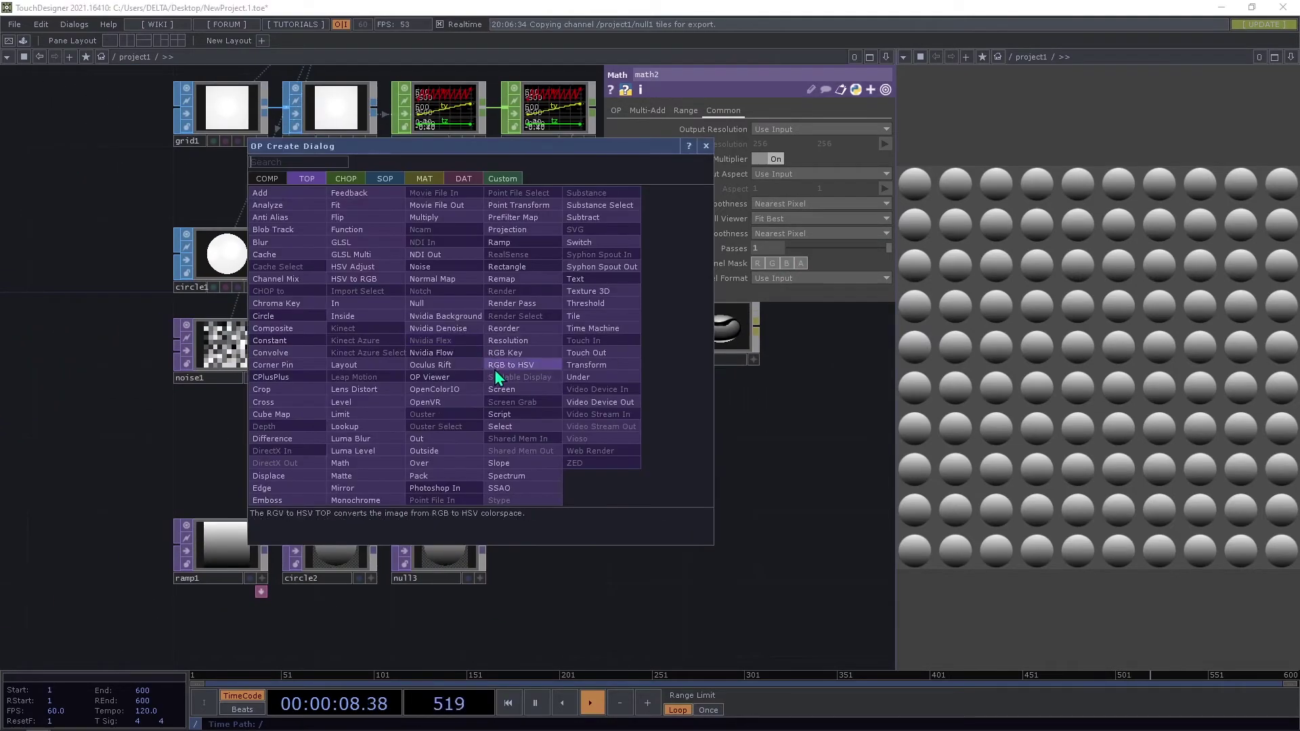
click(433, 309)
click(546, 356)
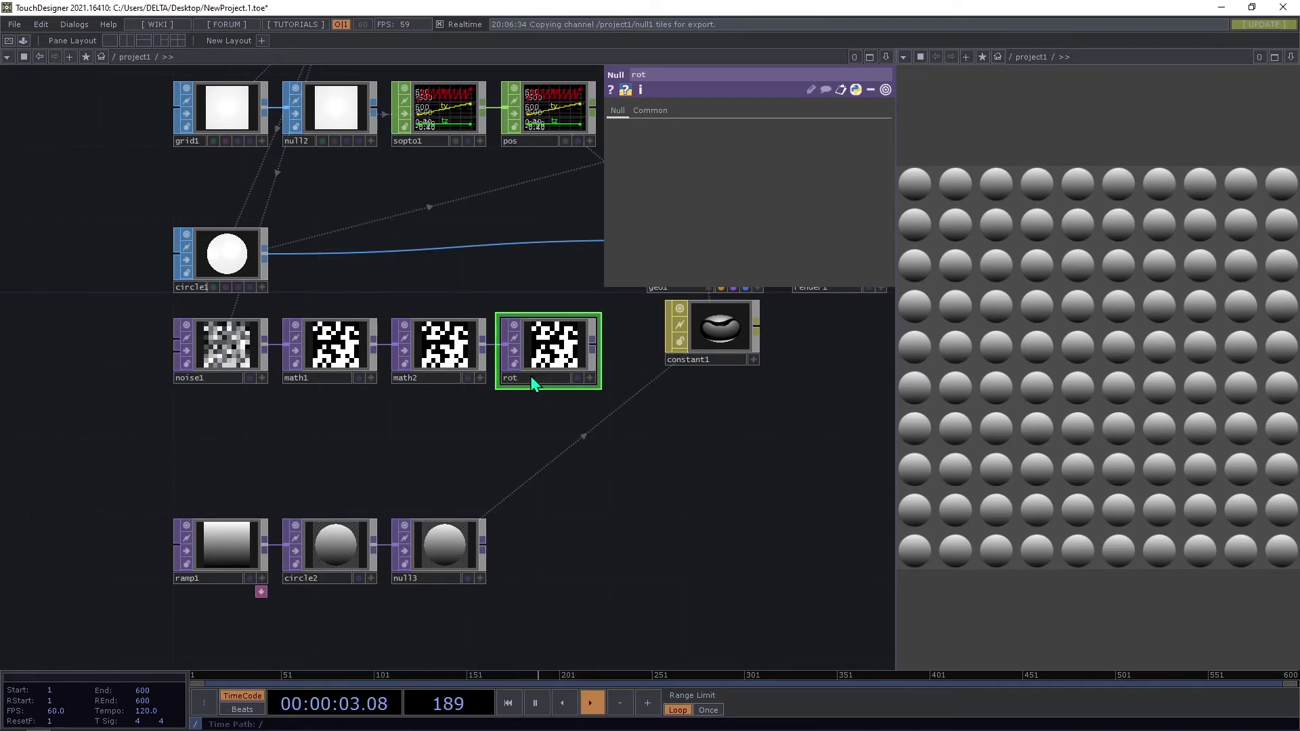
Assign rot as the instance Rotate OP of geo1 and set Rotate Z to its r channel.
scroll(530, 376, down, 5)
scroll(515, 406, up, 4)
click(505, 428)
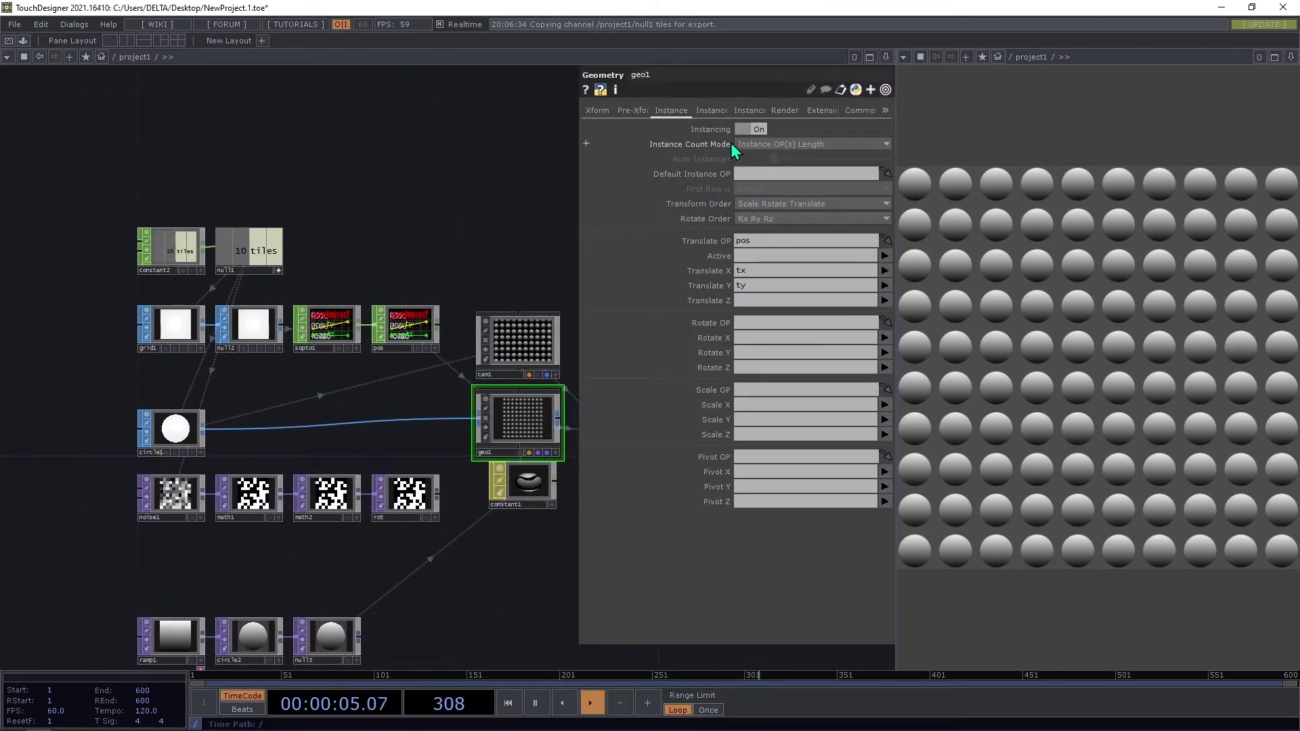
drag(406, 494, 742, 324)
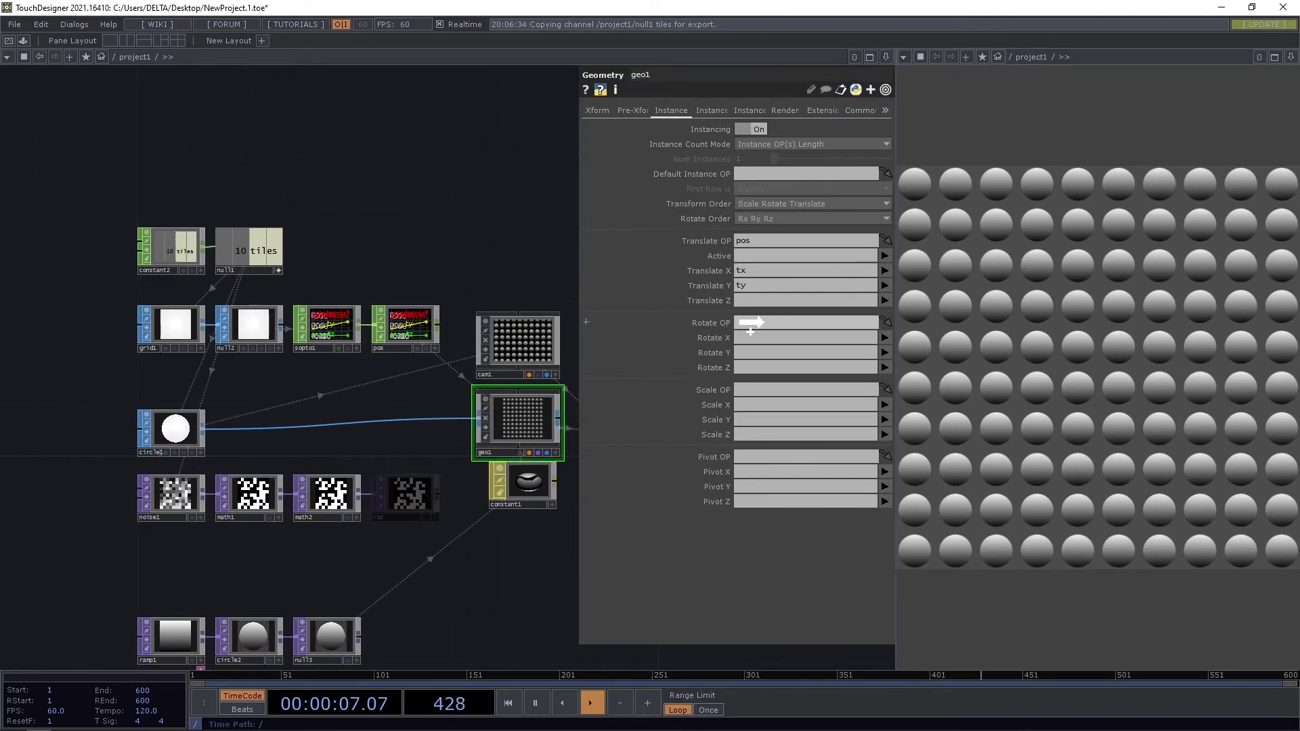
click(885, 367)
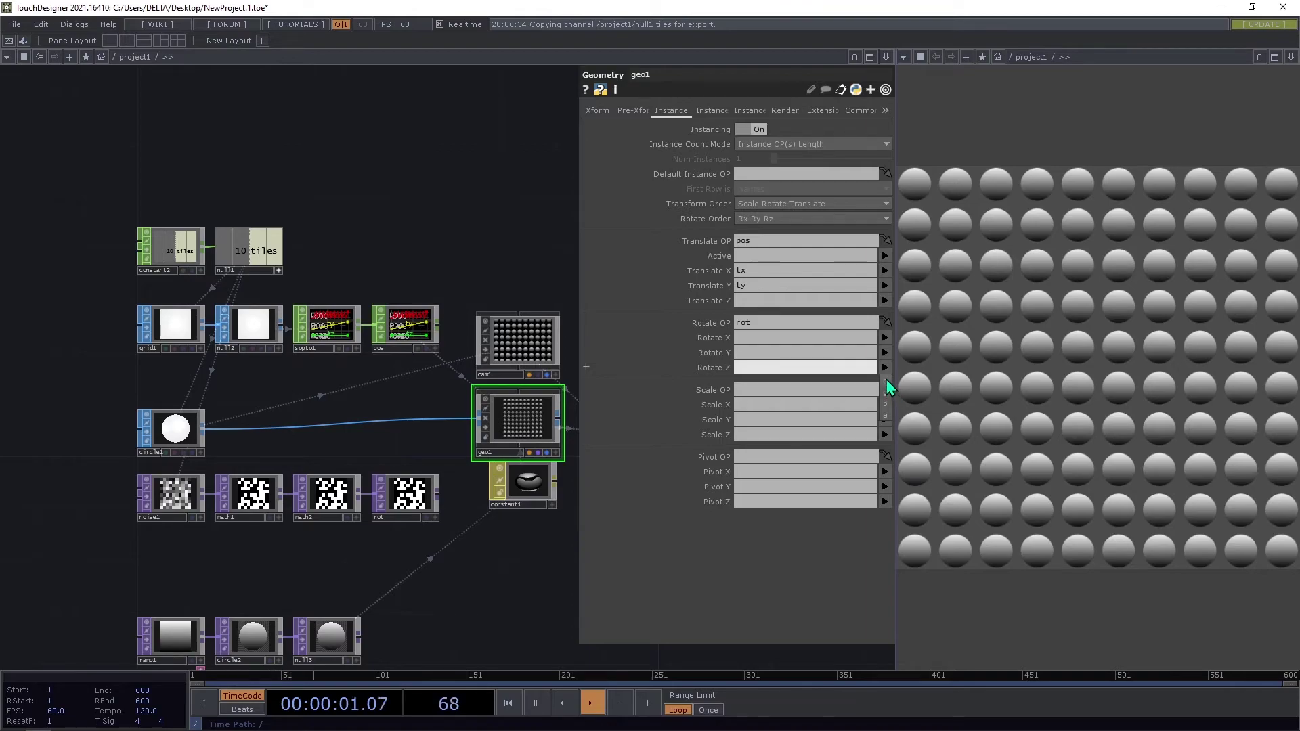
click(886, 381)
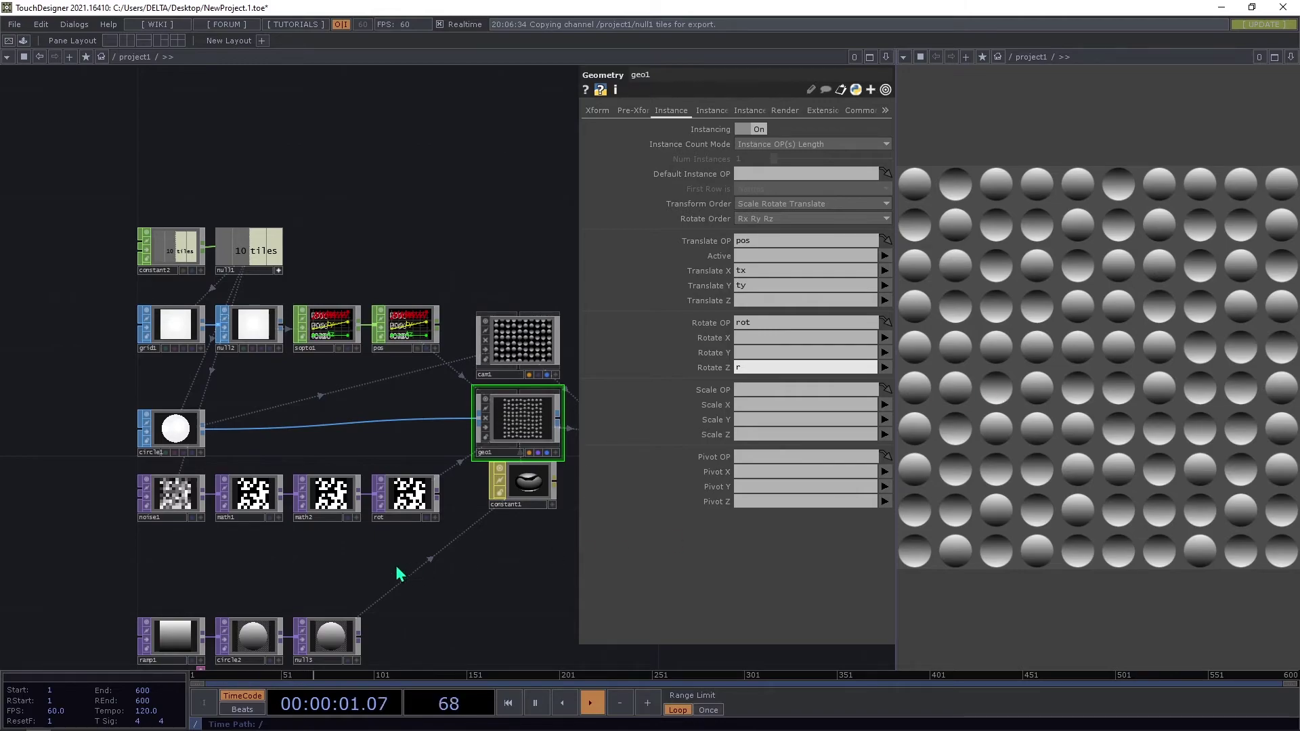
Try tiles values of 1, 2 and 3 in constant2.
drag(397, 572, 387, 420)
click(195, 137)
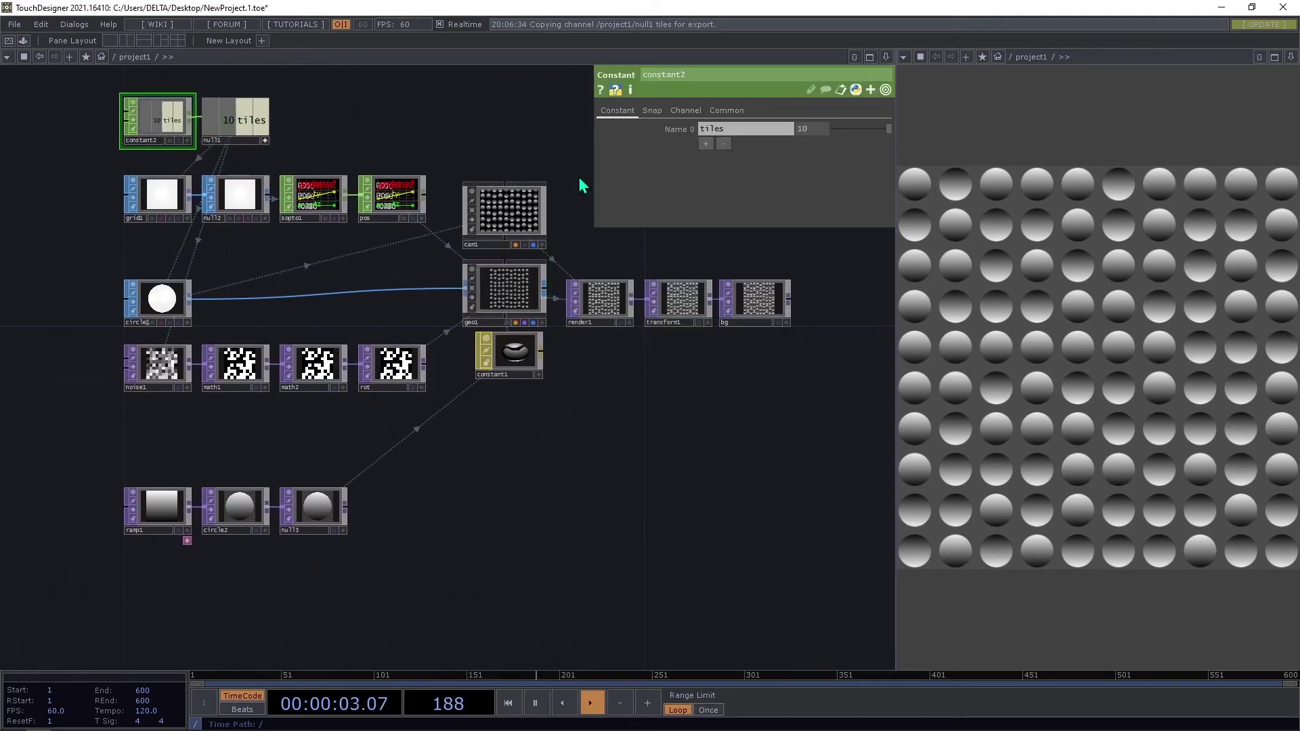
key(Return)
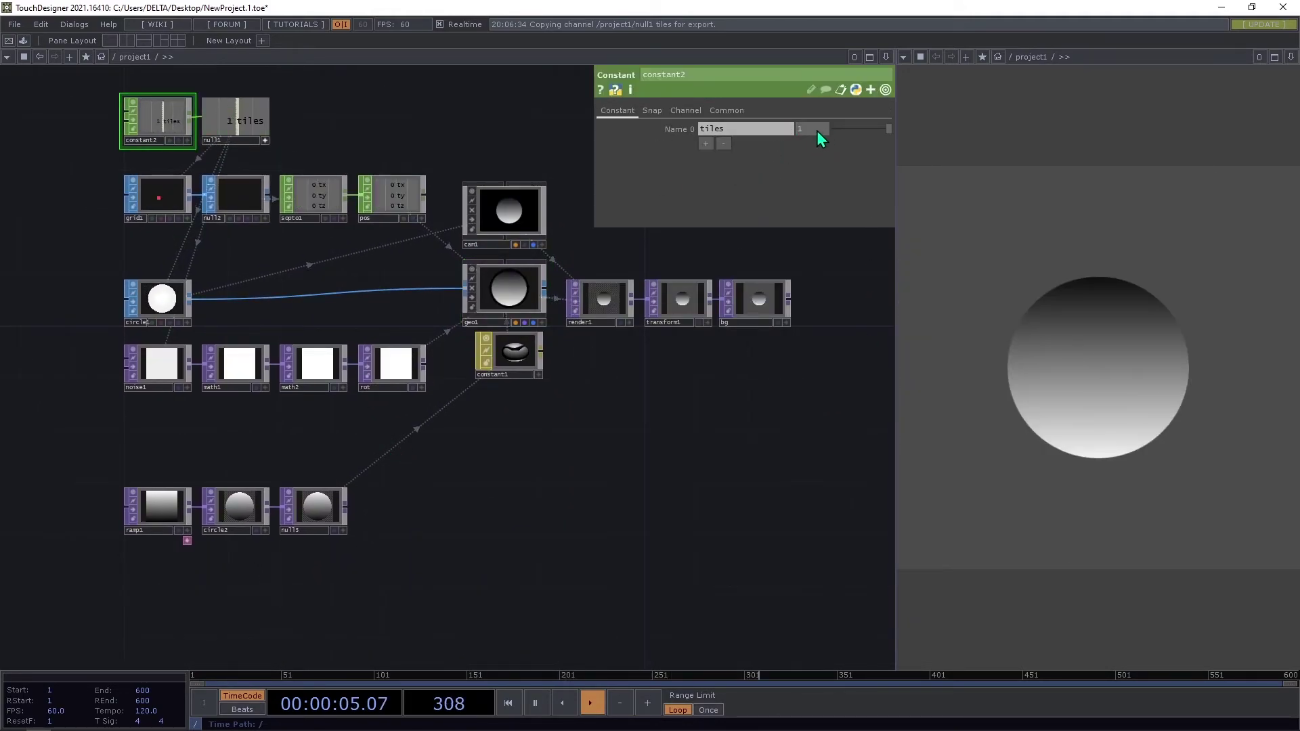
key(Return)
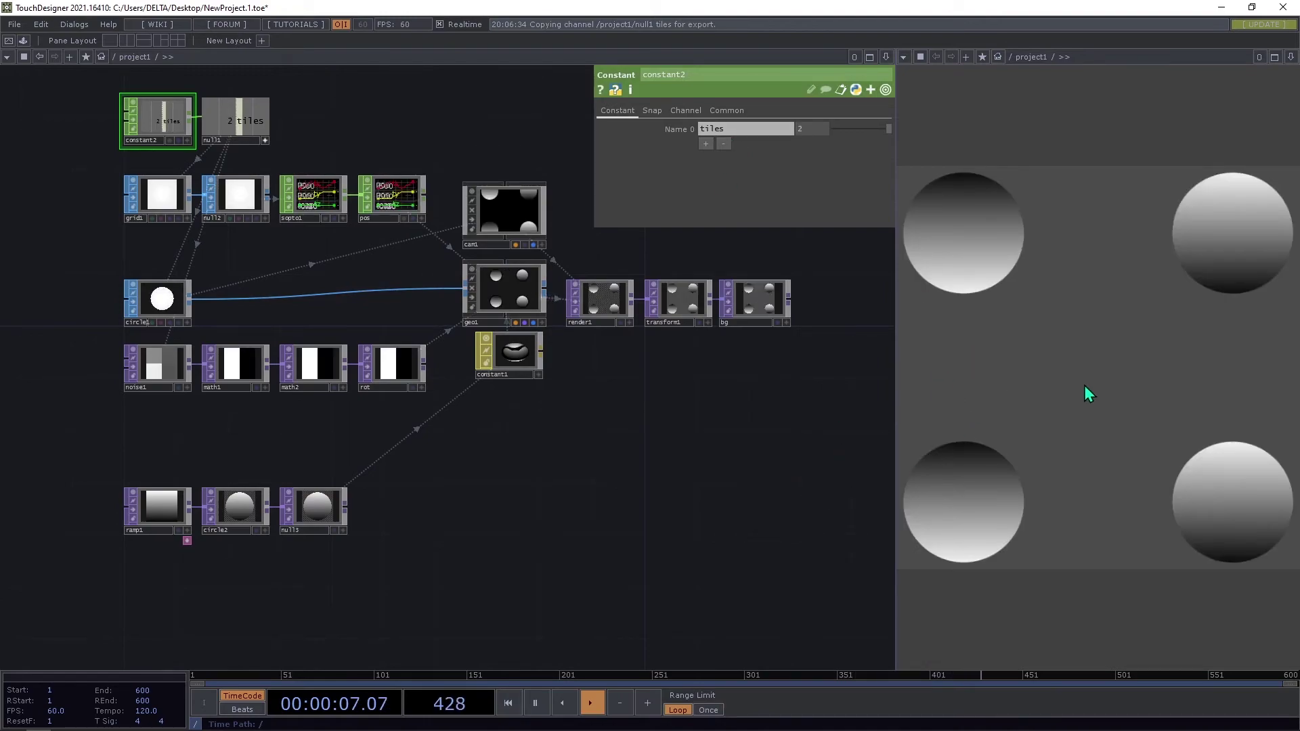
click(815, 129)
text(3)
key(Return)
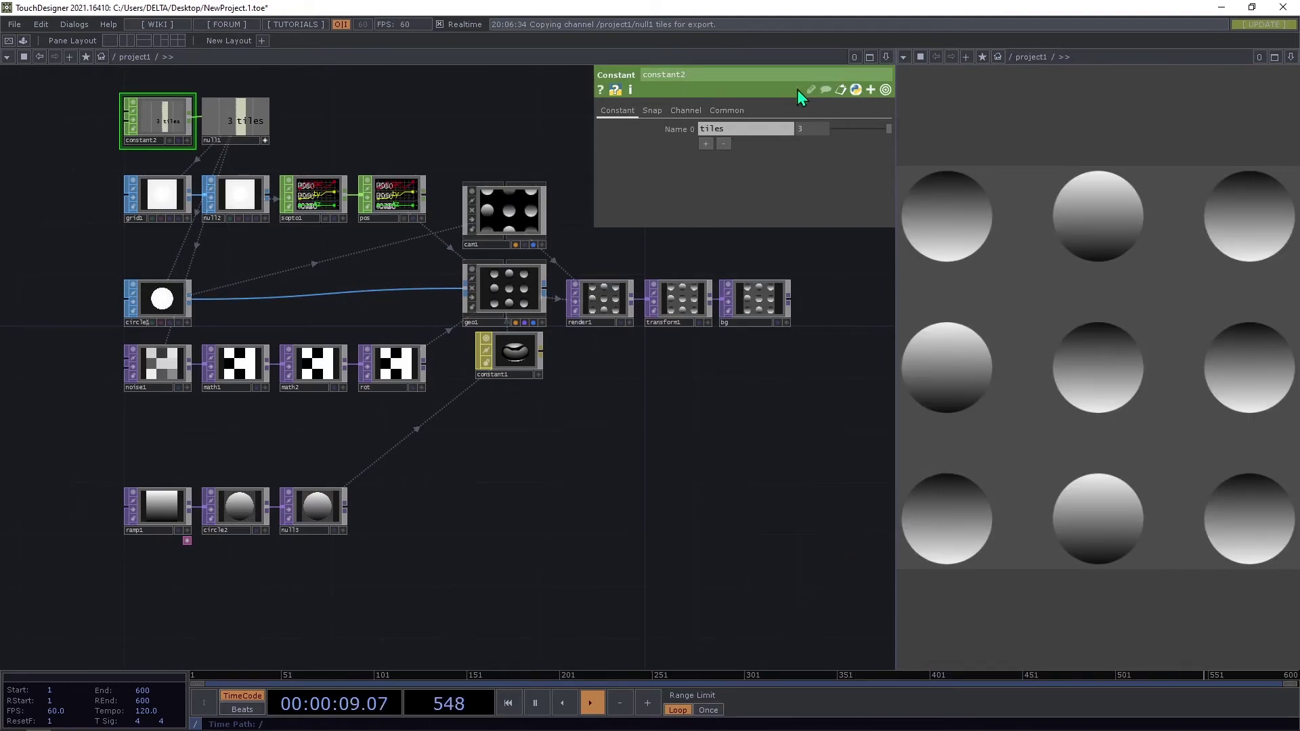
Set the tiles value of constant2 to 4.
click(796, 128)
text(4)
key(Return)
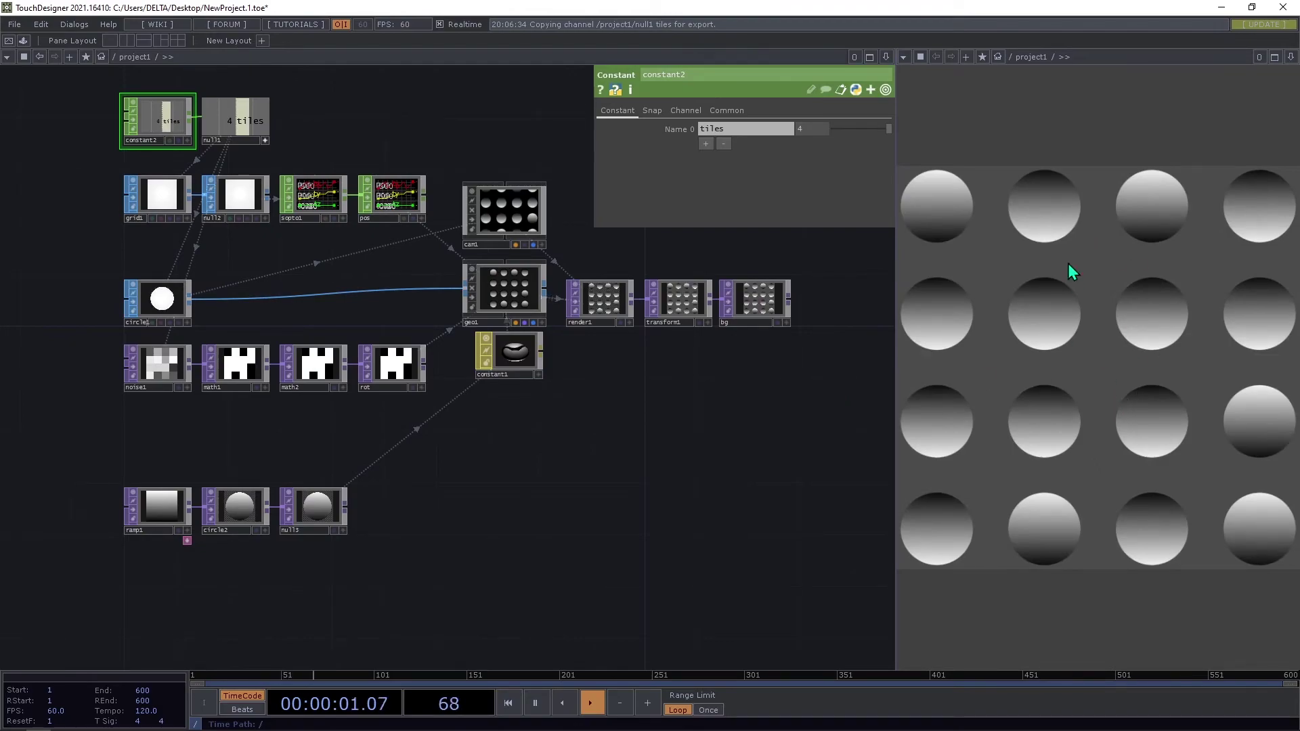
Move the ramp1, circle2 and null3 chain up, closer beneath the noise1 row.
middle_drag(502, 533, 505, 515)
drag(505, 515, 241, 418)
click(328, 517)
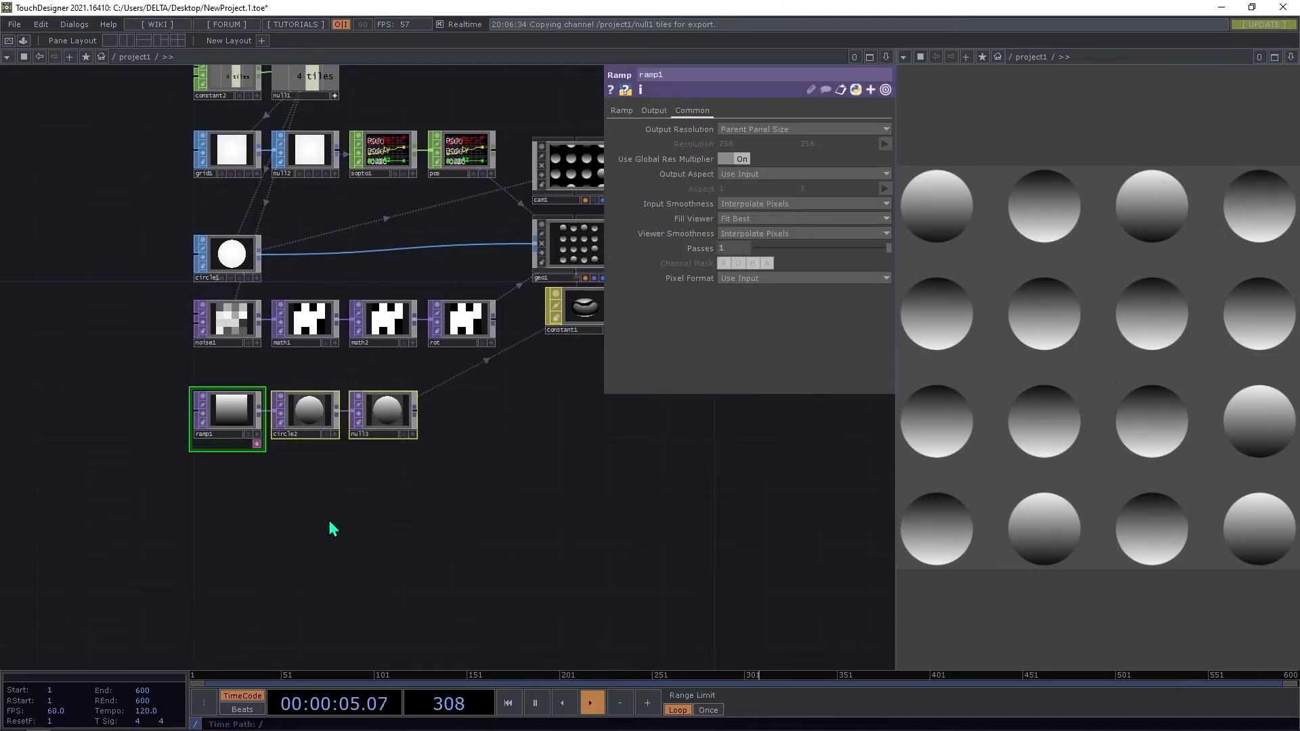
Add a Noise CHOP to the network below ramp1.
key(Tab)
text(n)
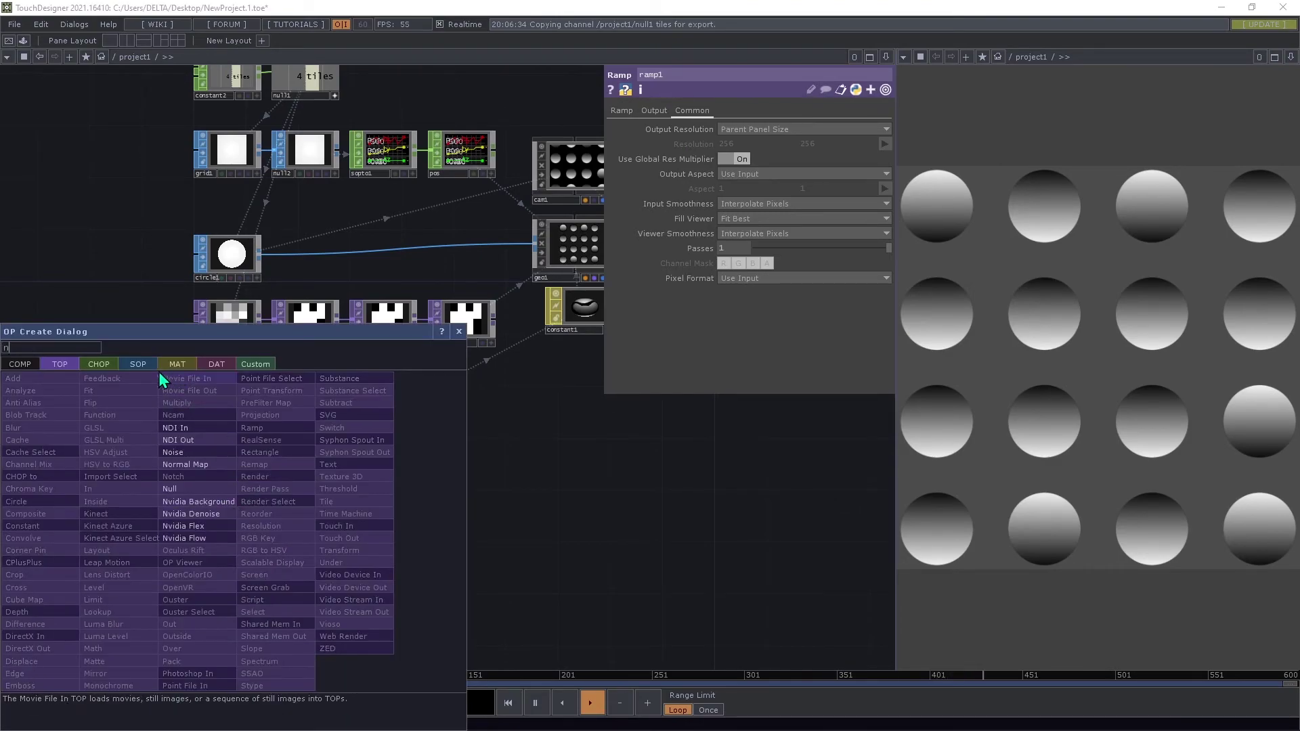
click(99, 364)
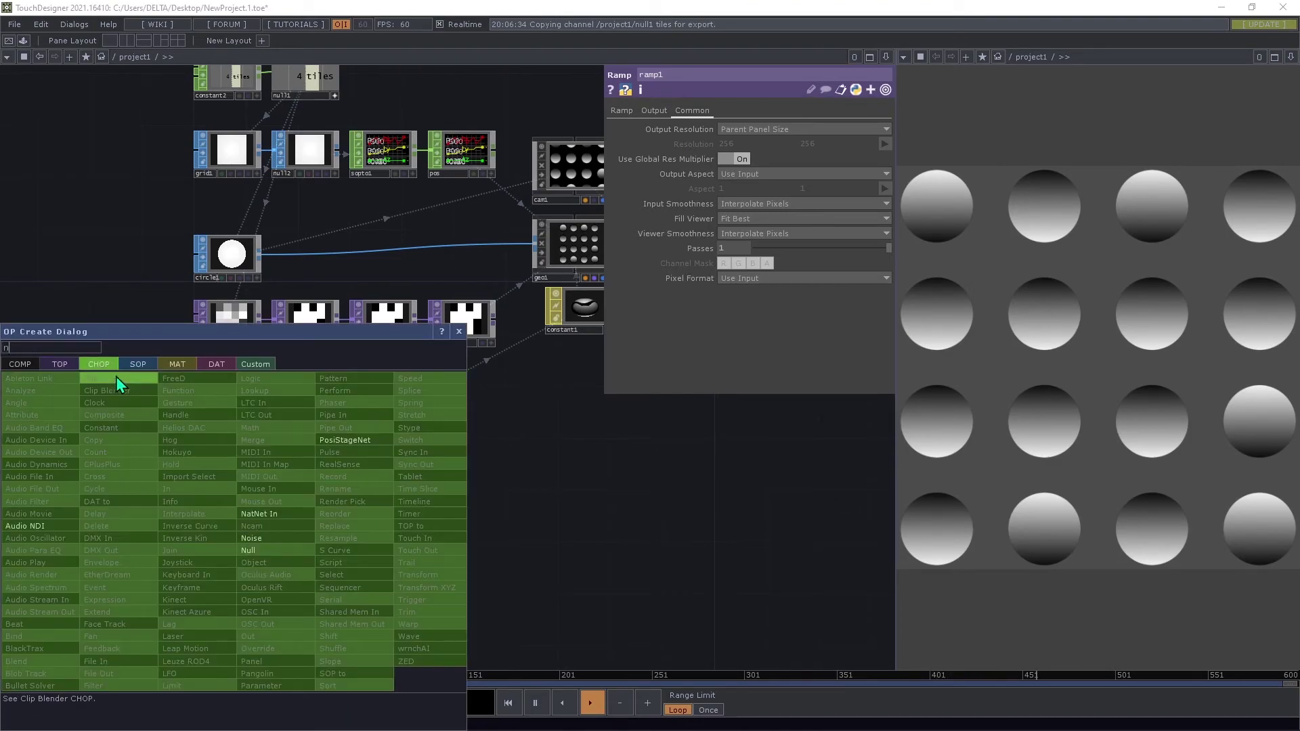
click(260, 544)
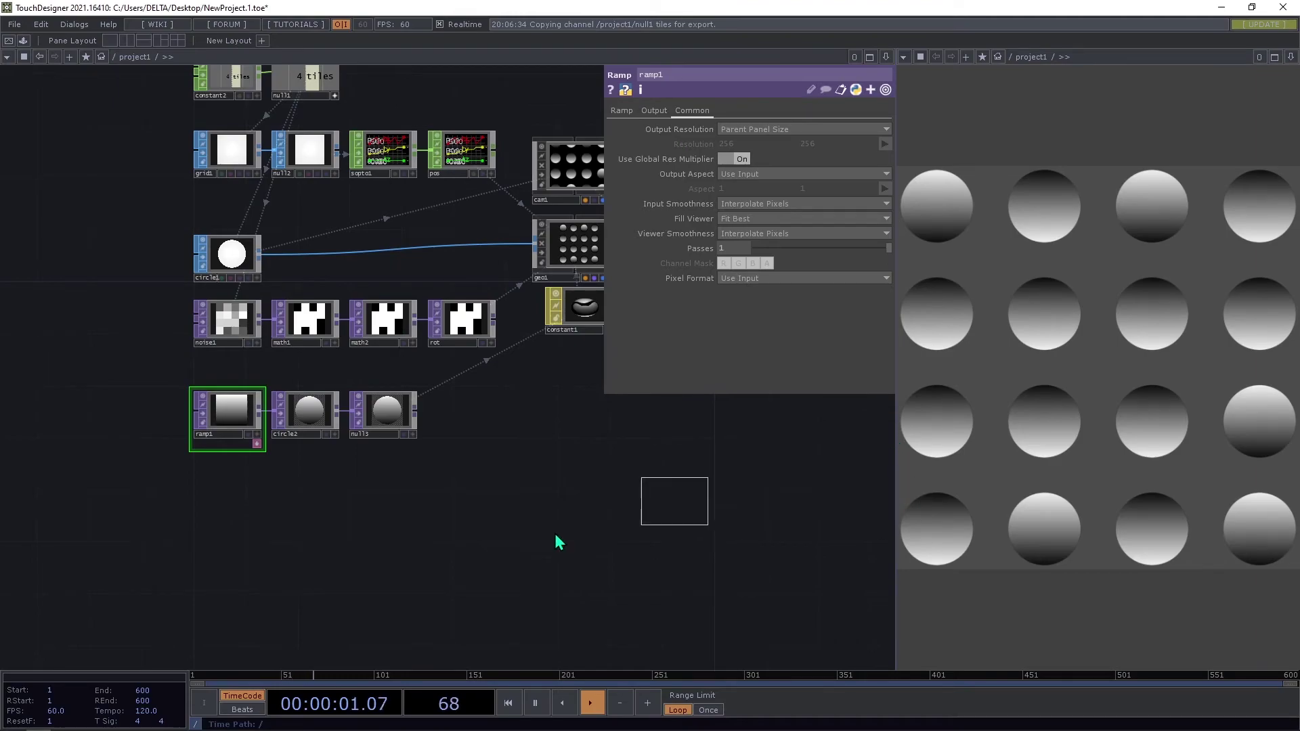
click(227, 494)
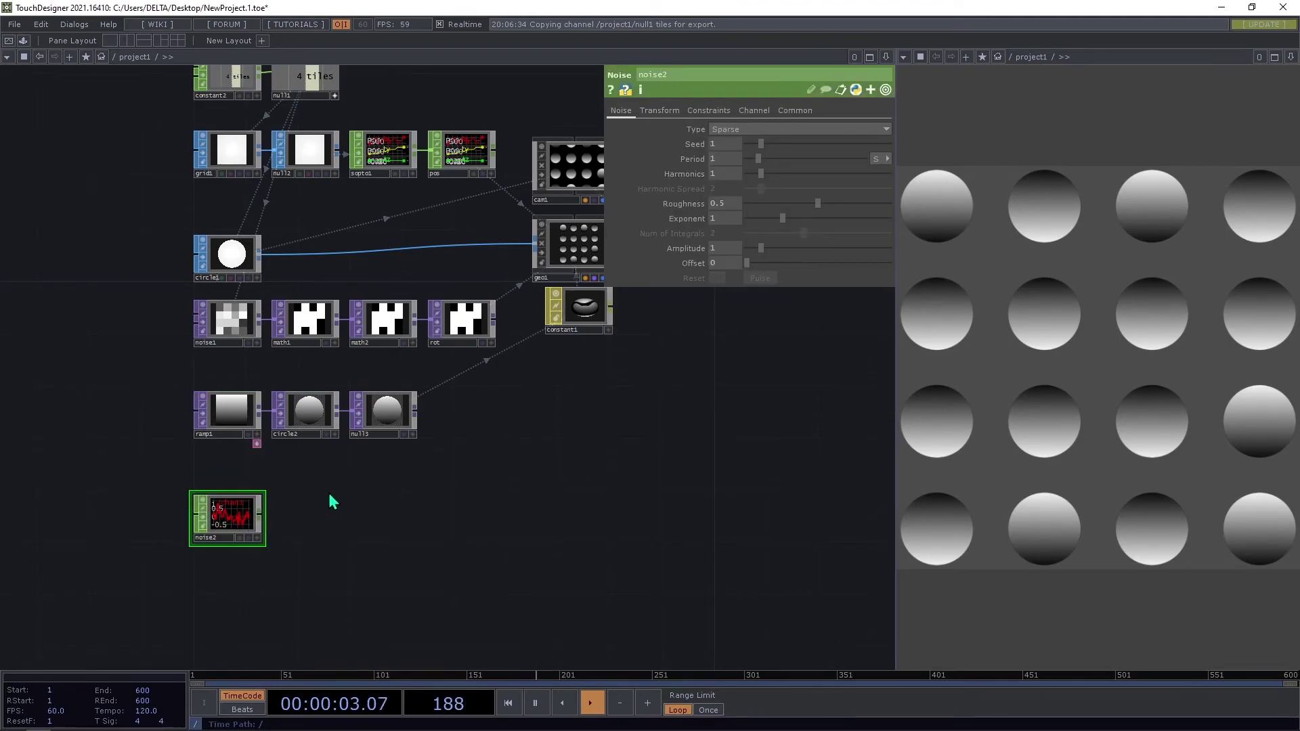
Turn on Time Slice for noise2 and set its noise type to Random.
click(796, 112)
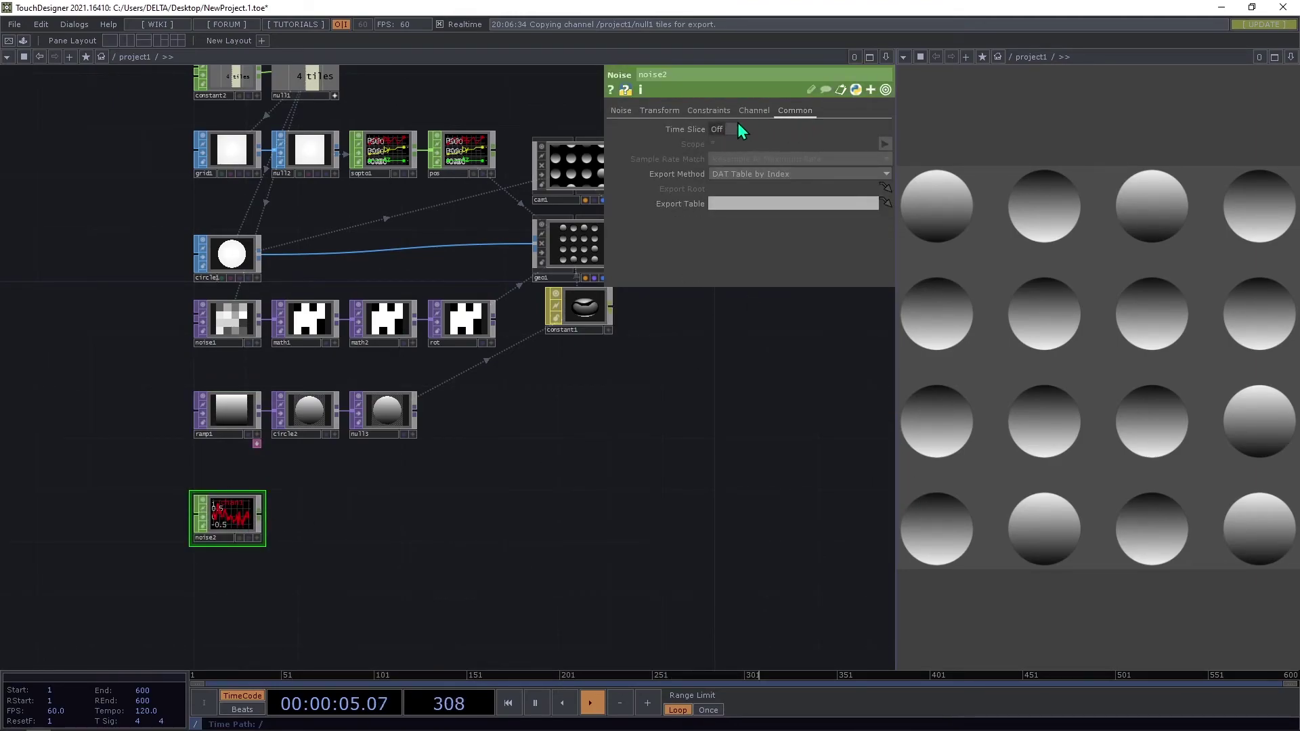
click(719, 128)
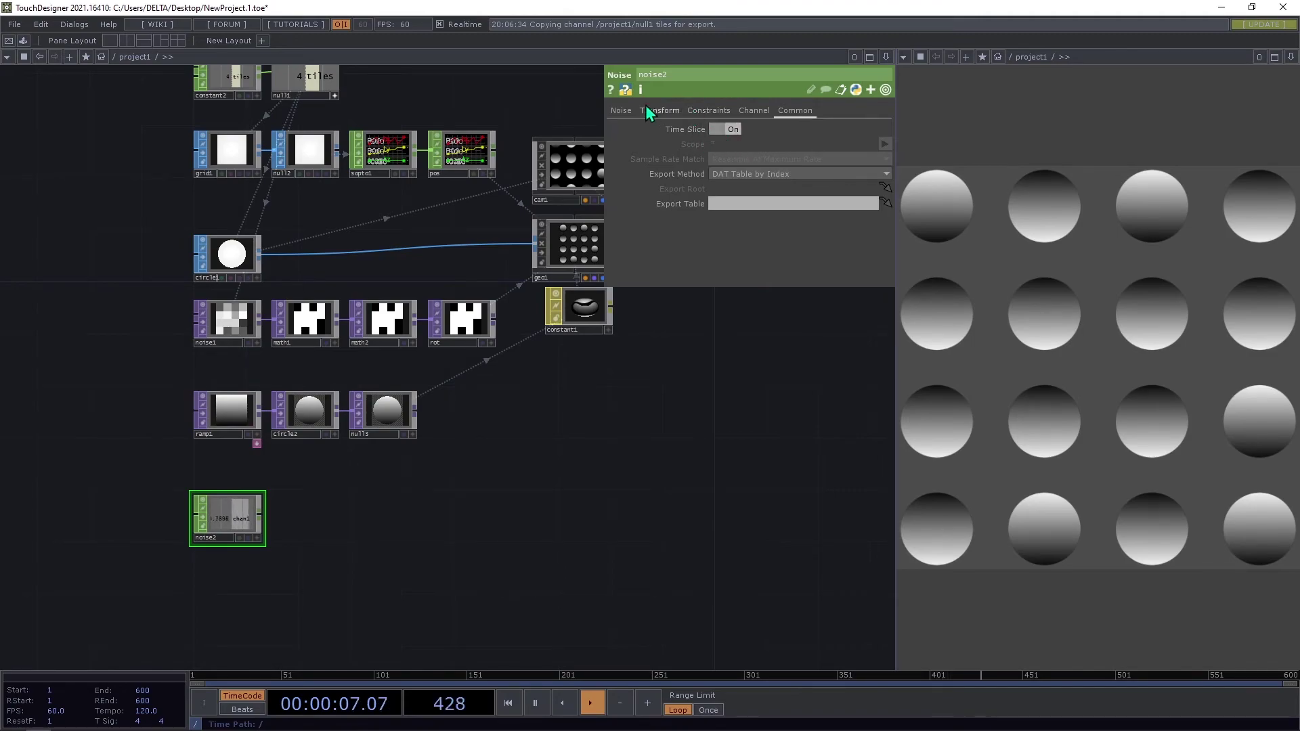
click(621, 112)
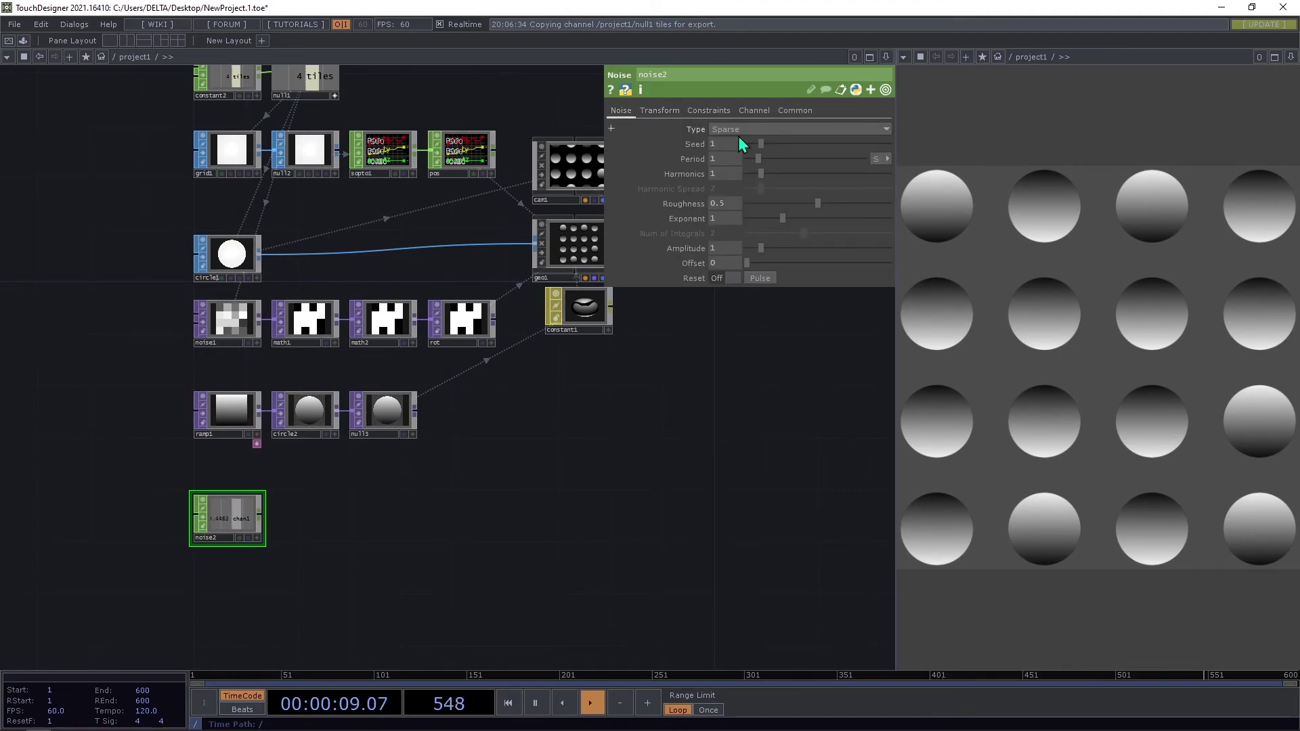
click(762, 128)
click(741, 187)
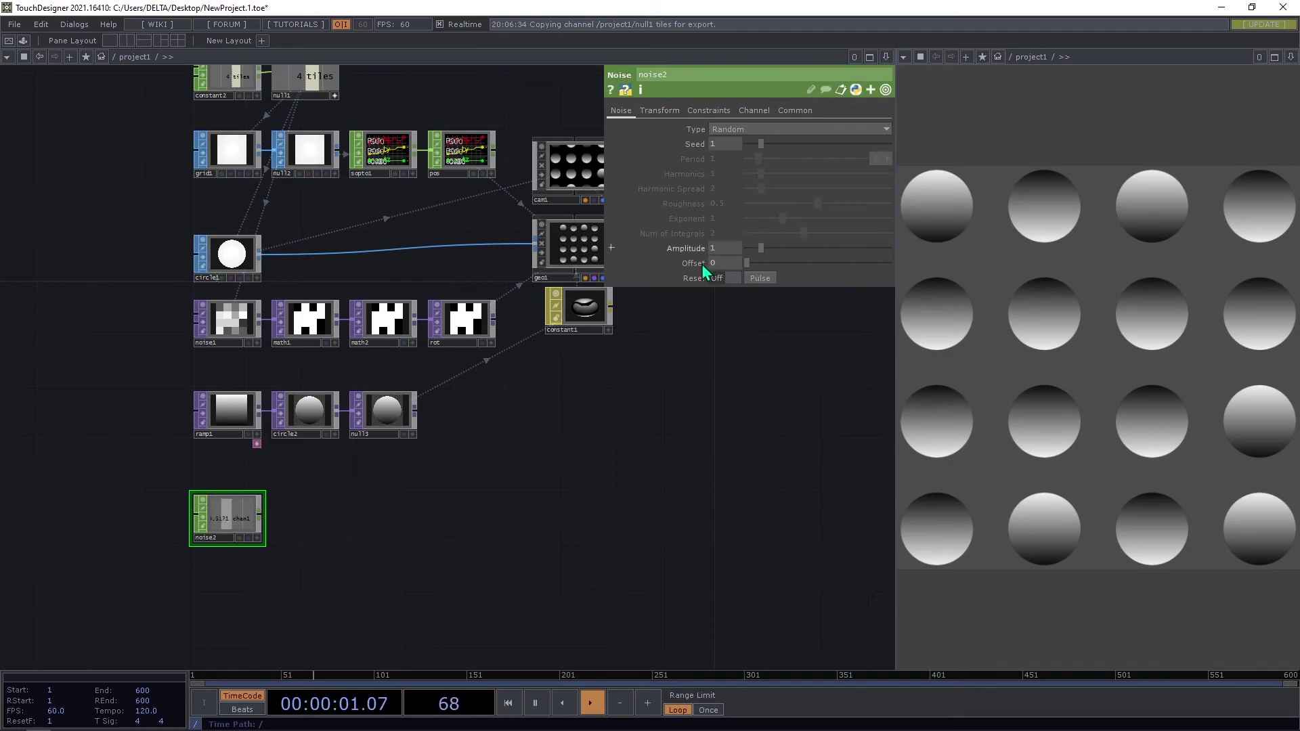
Set both the Amplitude and the Offset of noise2 to 0.5.
click(708, 248)
text(0.5)
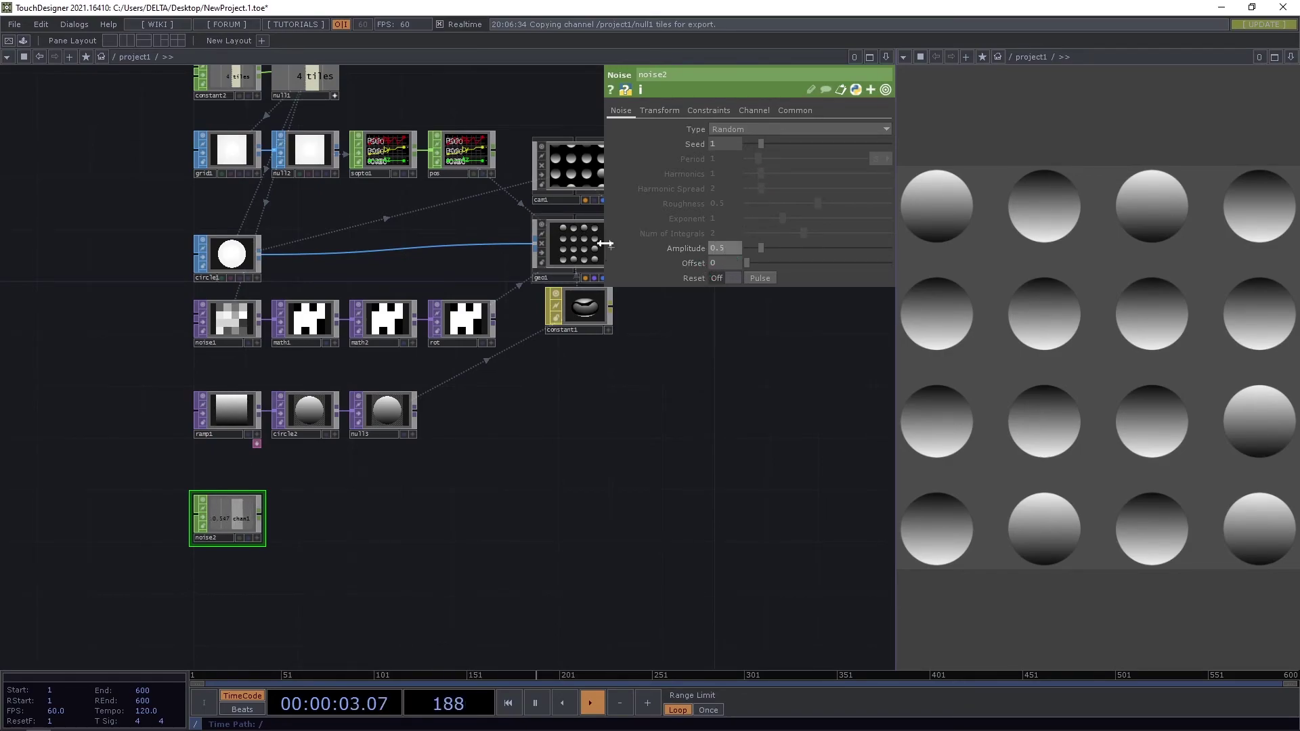
key(Return)
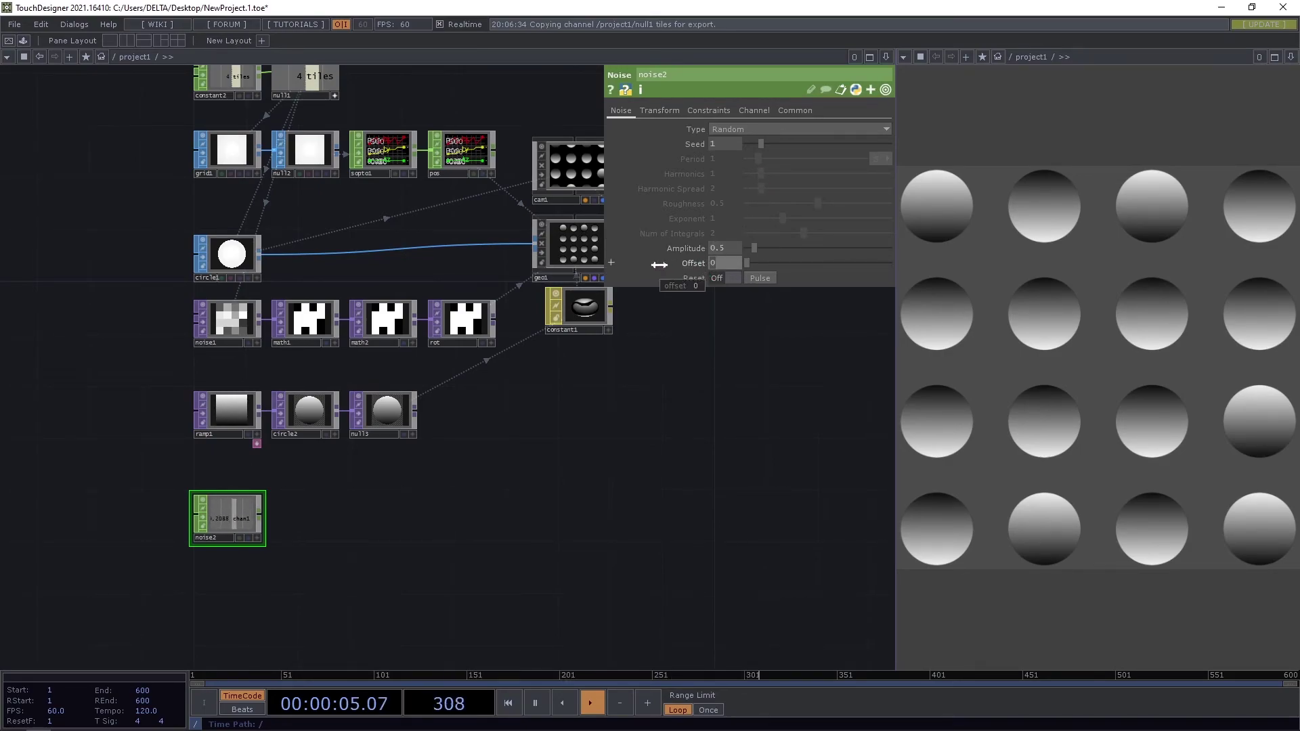
Append a Hold CHOP to the output of noise2, connected to its first input.
scroll(473, 458, up, 5)
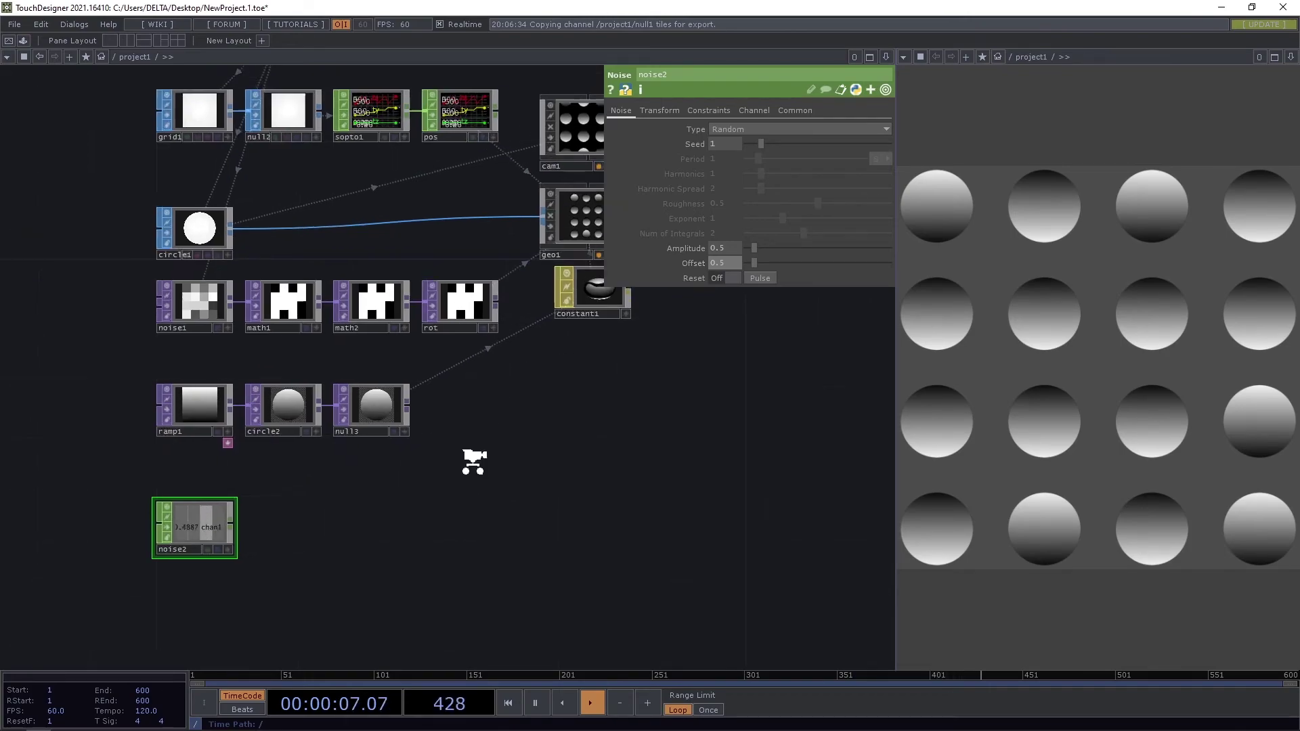
drag(139, 619, 429, 486)
scroll(406, 481, down, 2)
right_click(379, 399)
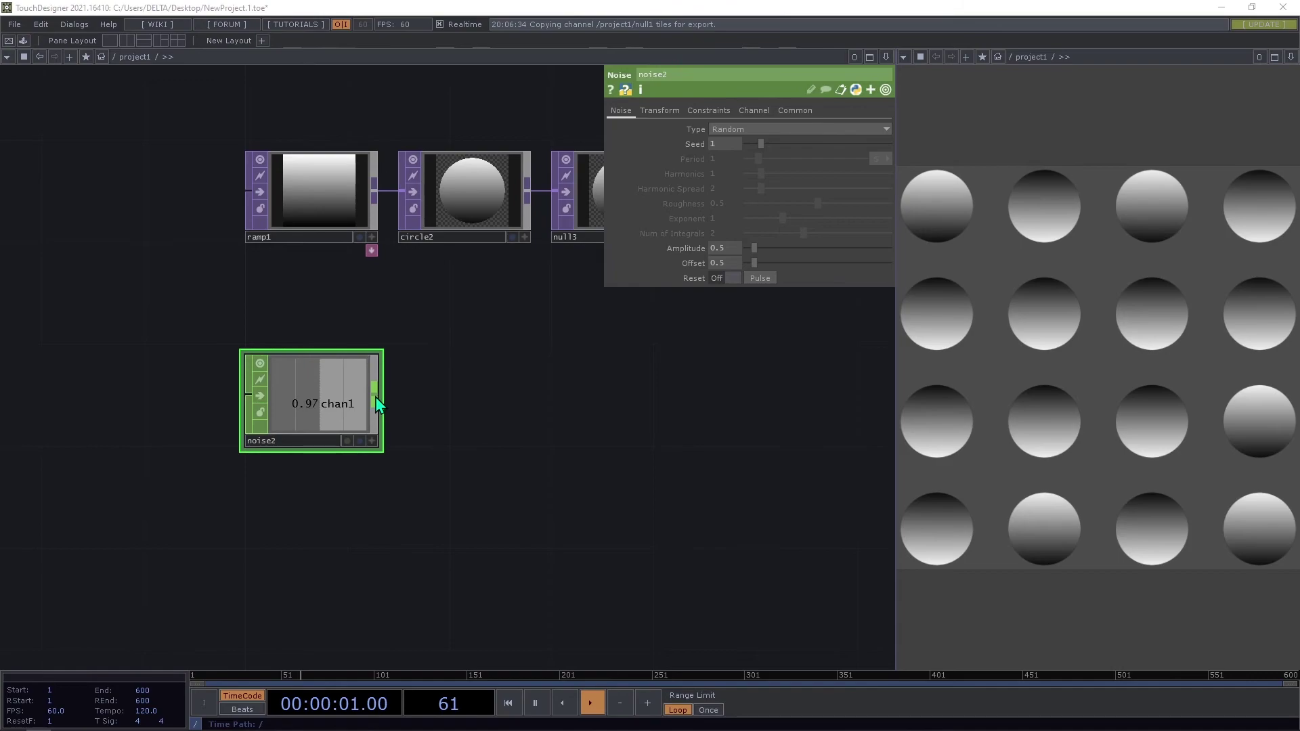
text(h)
click(327, 332)
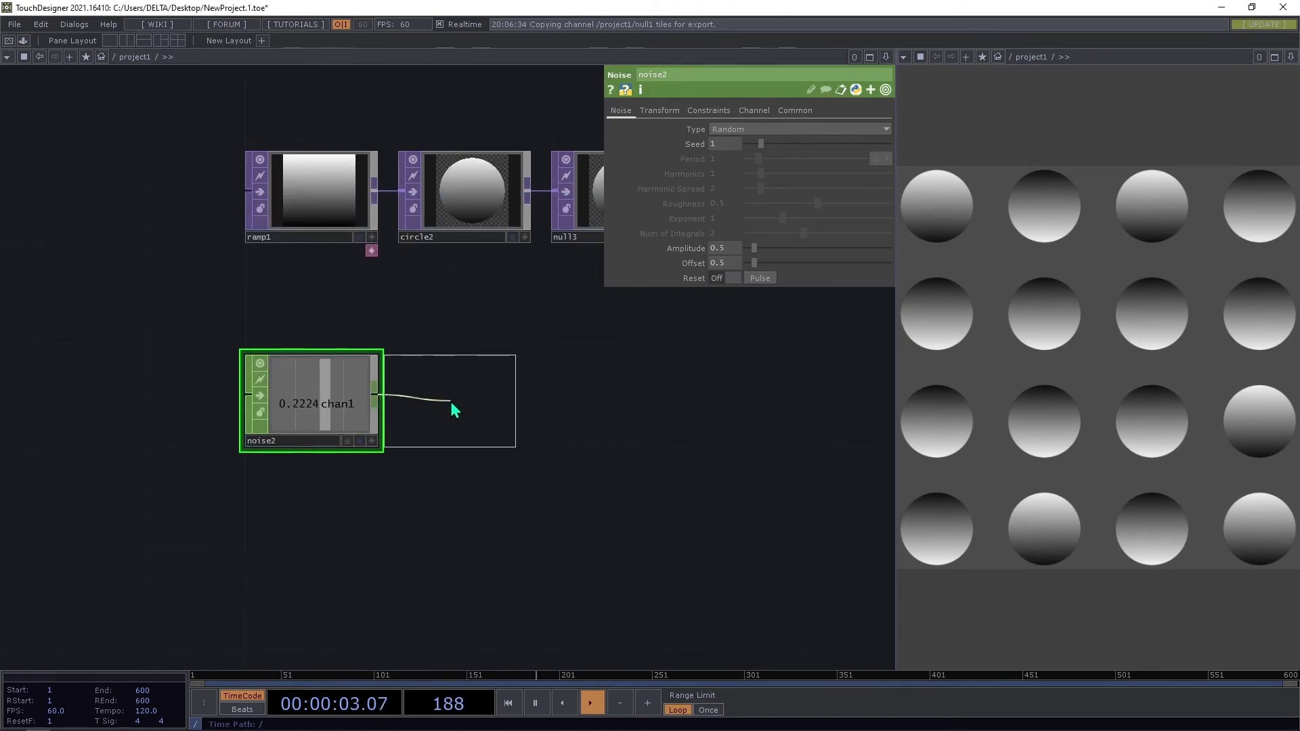
click(430, 413)
drag(433, 417, 459, 415)
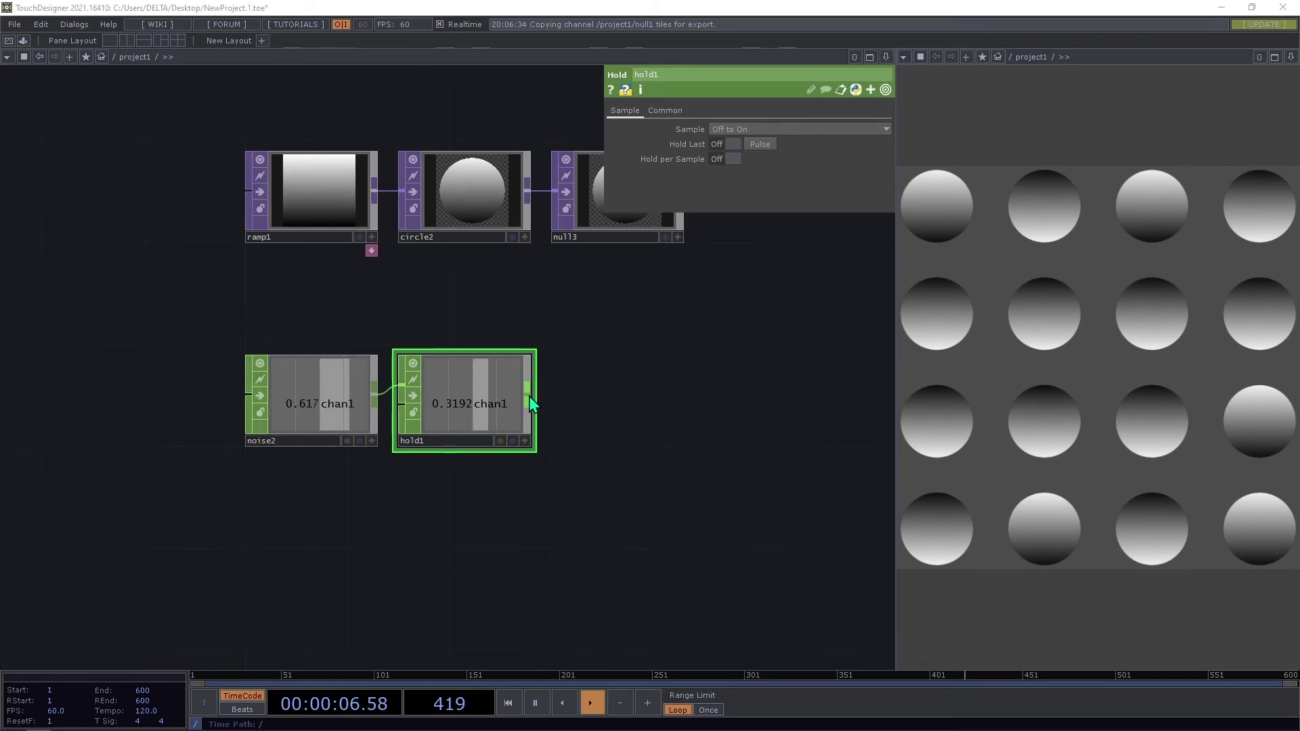
Append a Null CHOP to the output of hold1 and rename it seed.
right_click(530, 403)
text(n)
click(558, 419)
click(614, 410)
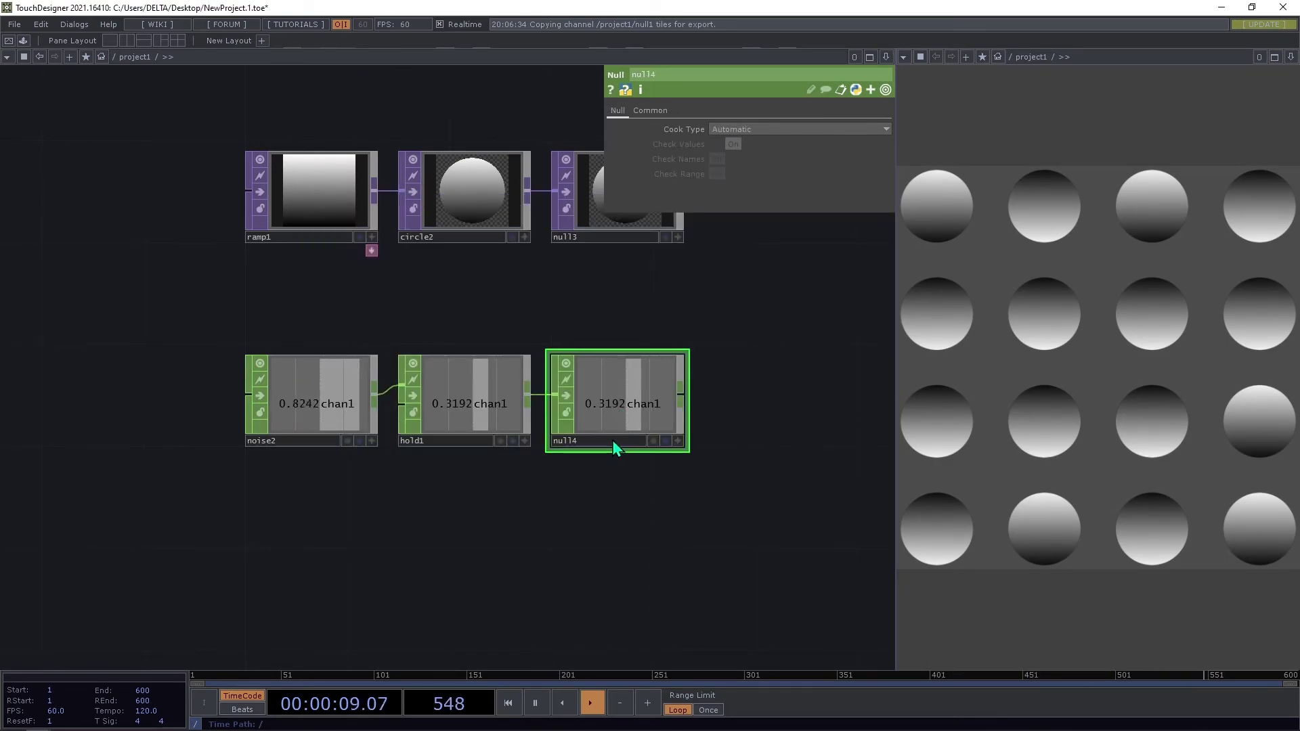
text(s)
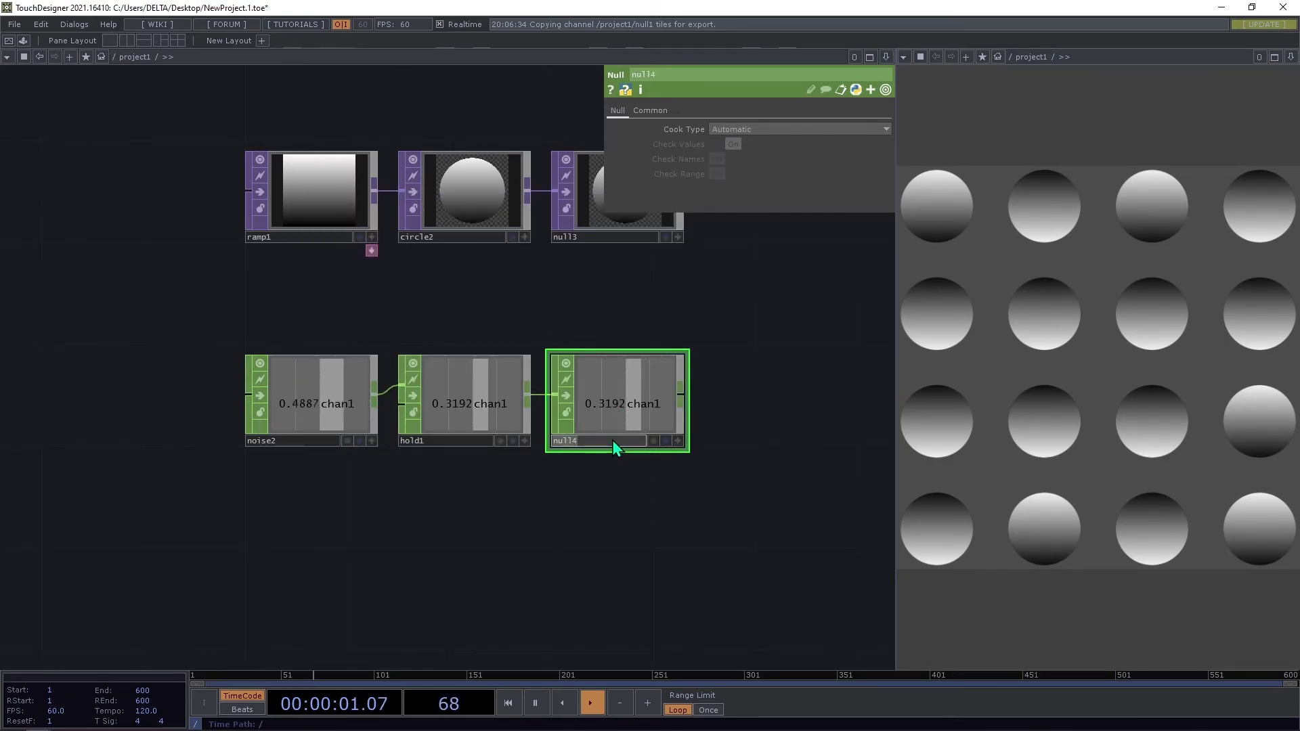
text(eed)
key(Return)
Add a Panel CHOP below noise2 and set its Select parameter to the select panel value.
drag(393, 548, 487, 476)
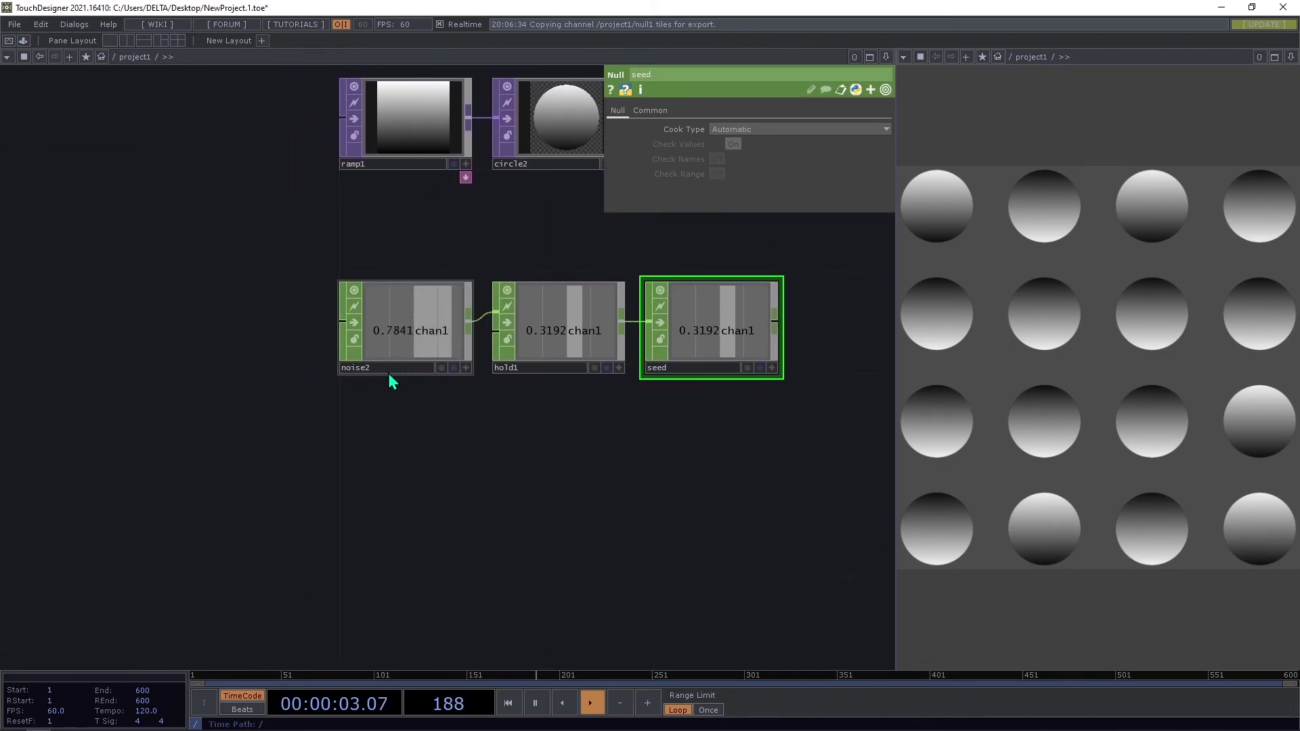
double_click(371, 413)
text(p)
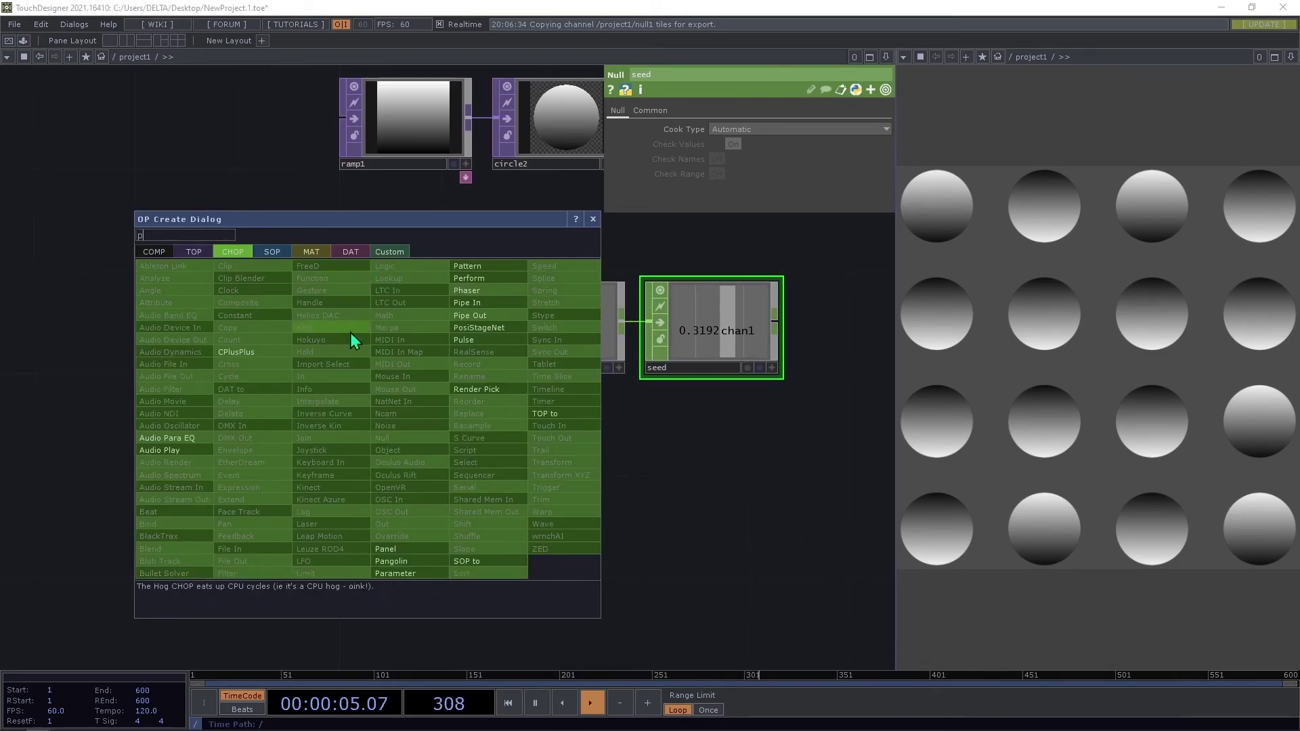
click(386, 549)
click(402, 420)
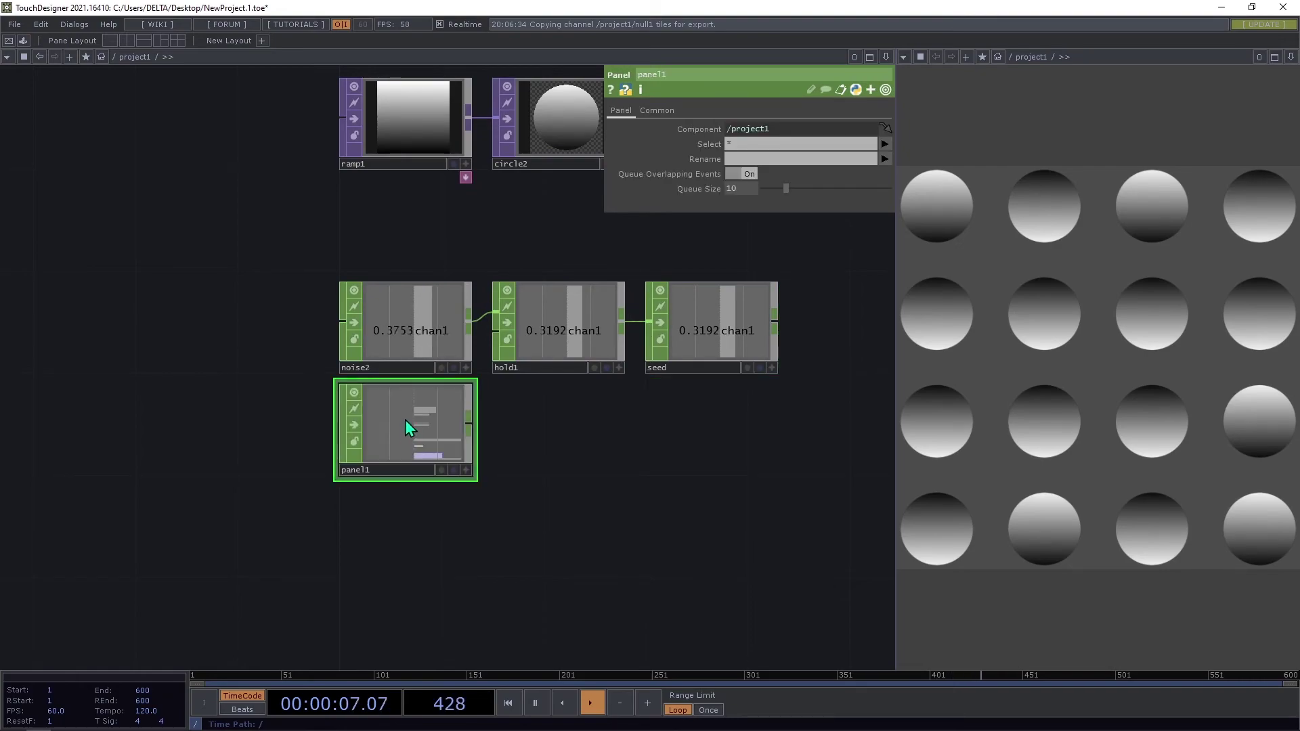
click(880, 146)
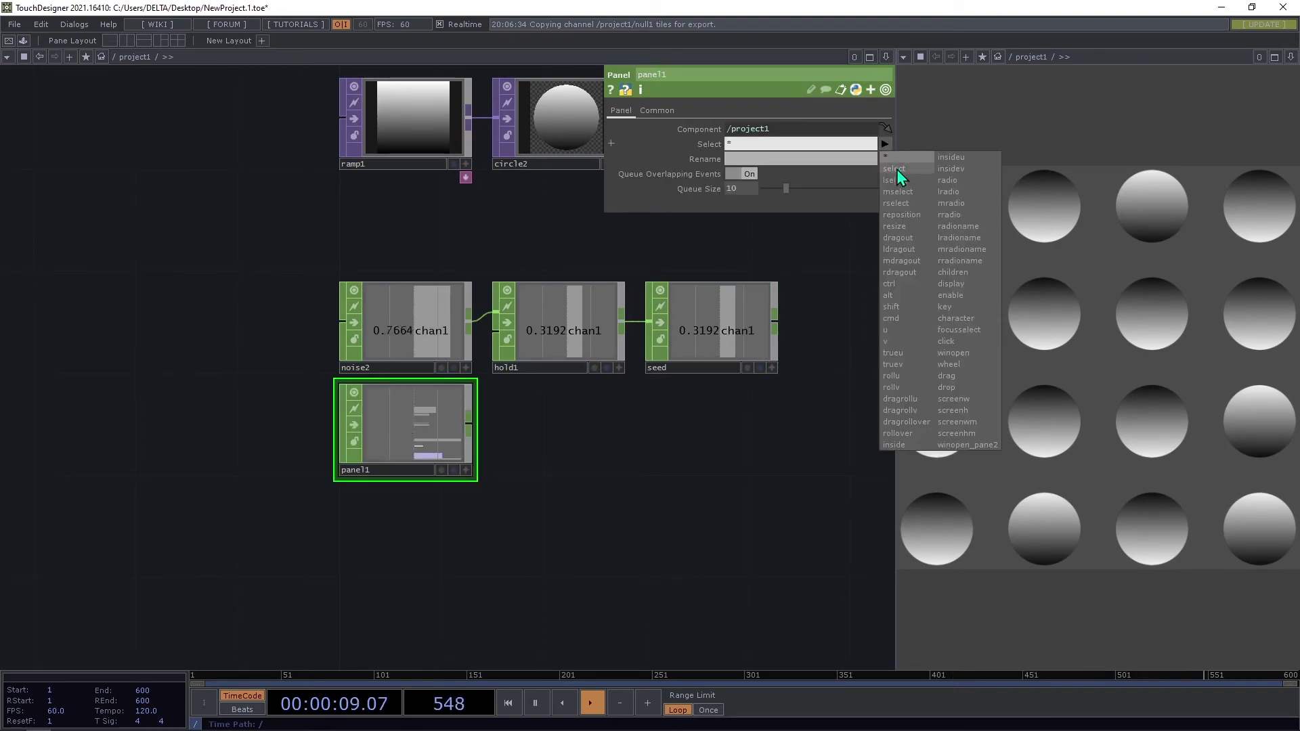
click(896, 170)
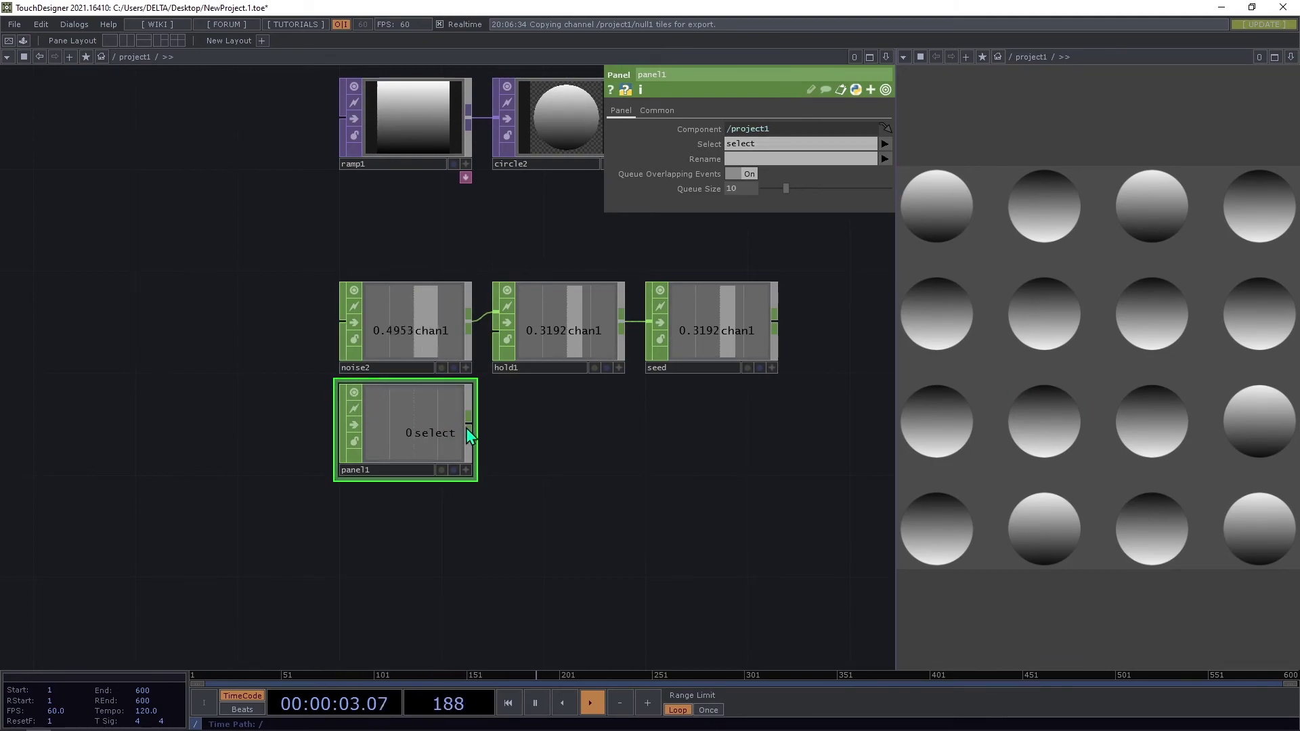
Connect panel1 to the second input of hold1 and test the trigger on the circle-grid background.
drag(469, 424, 493, 333)
drag(647, 440, 642, 440)
click(1118, 414)
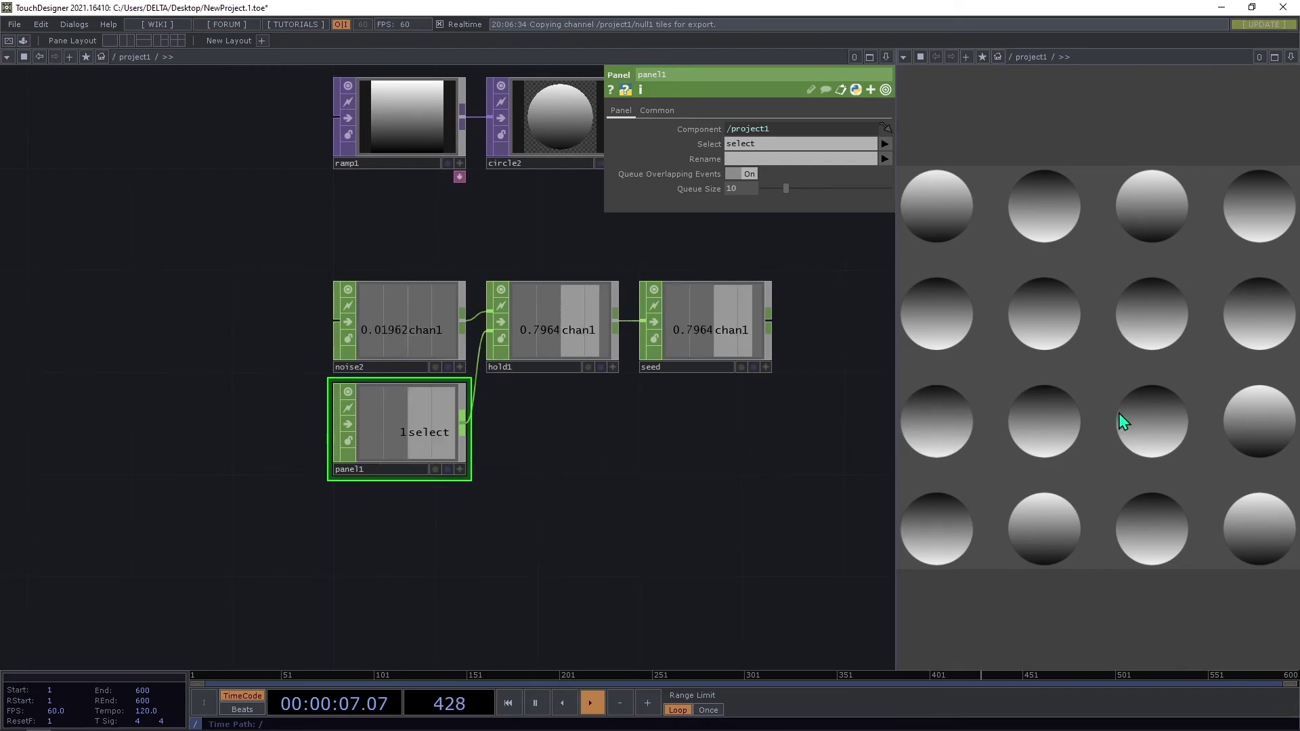
click(1124, 421)
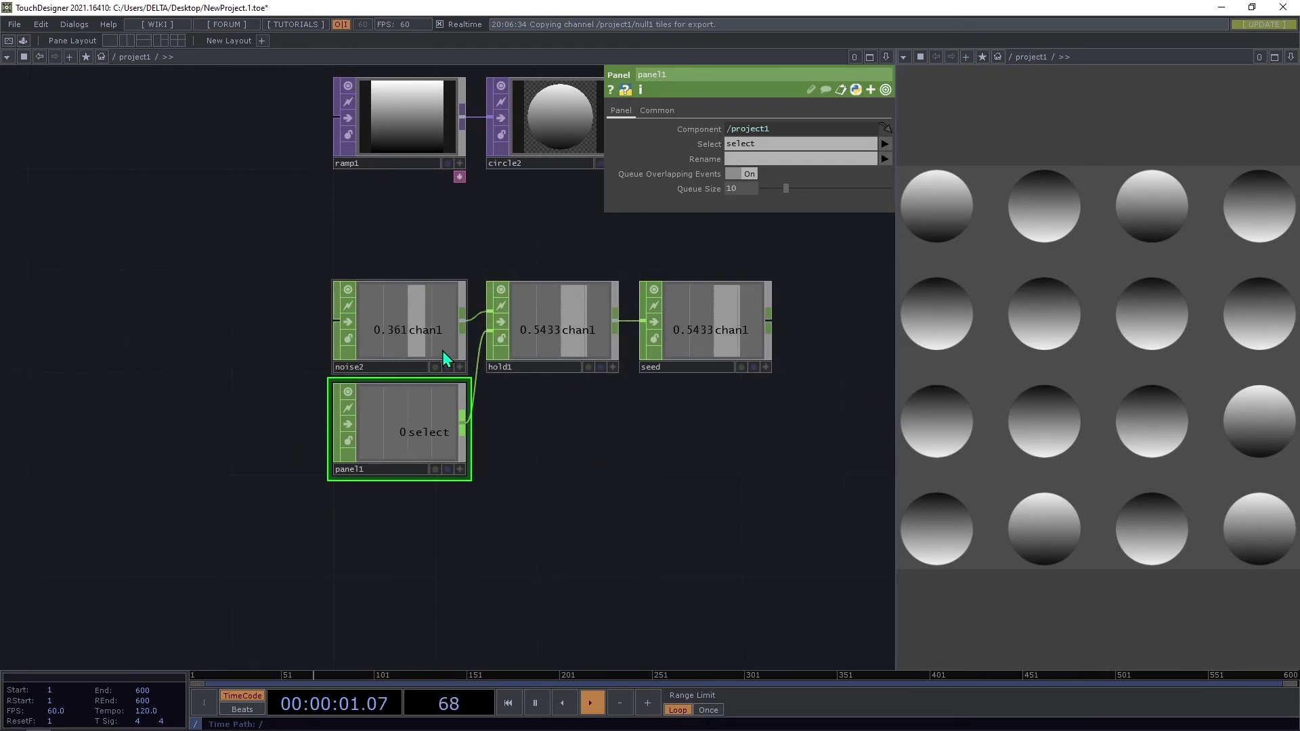
click(1133, 328)
Export the chan1 channel of the seed null to the Seed parameter of noise1.
scroll(621, 430, down, 5)
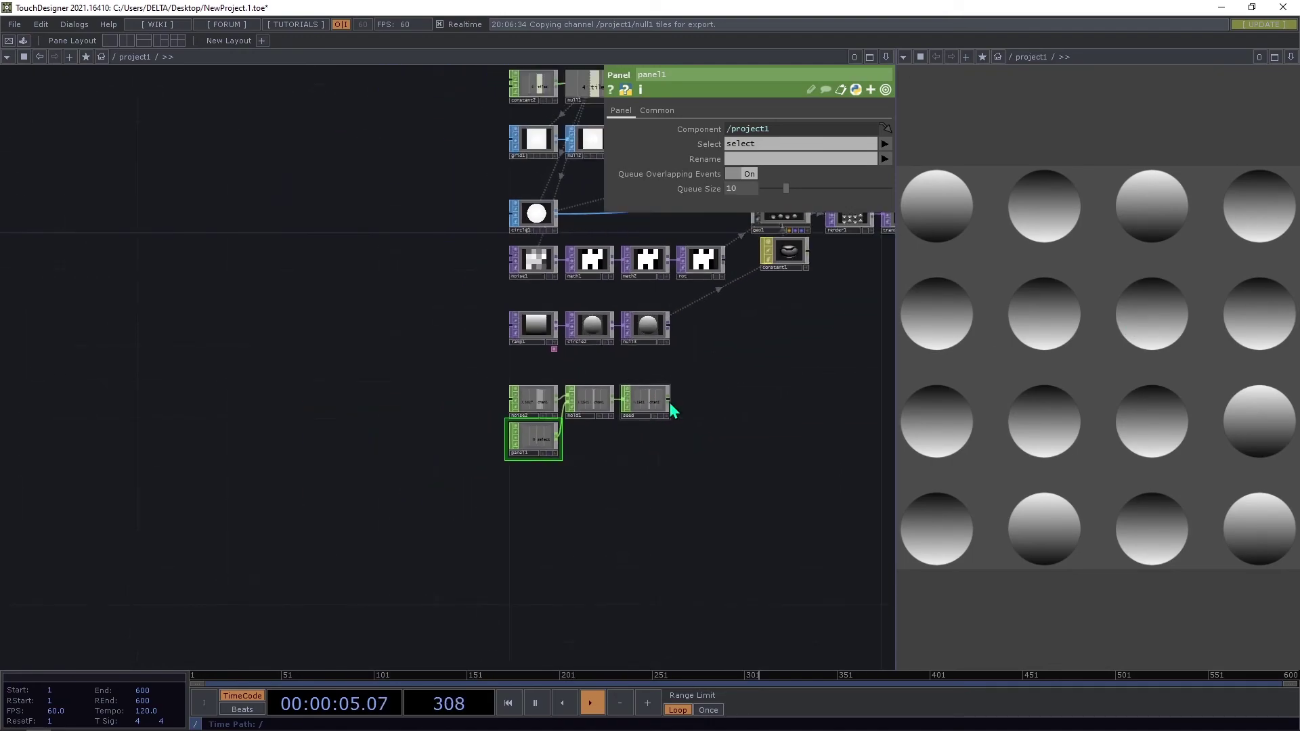
click(649, 452)
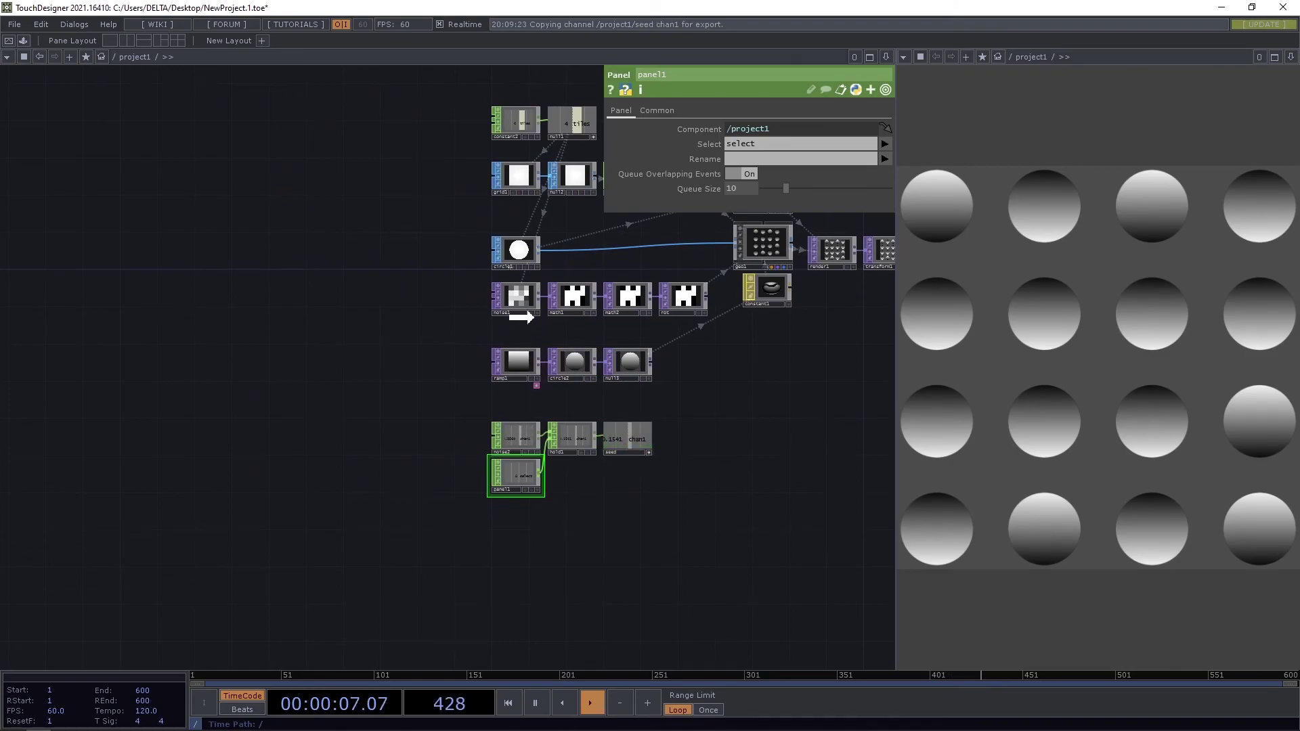
drag(635, 438, 733, 144)
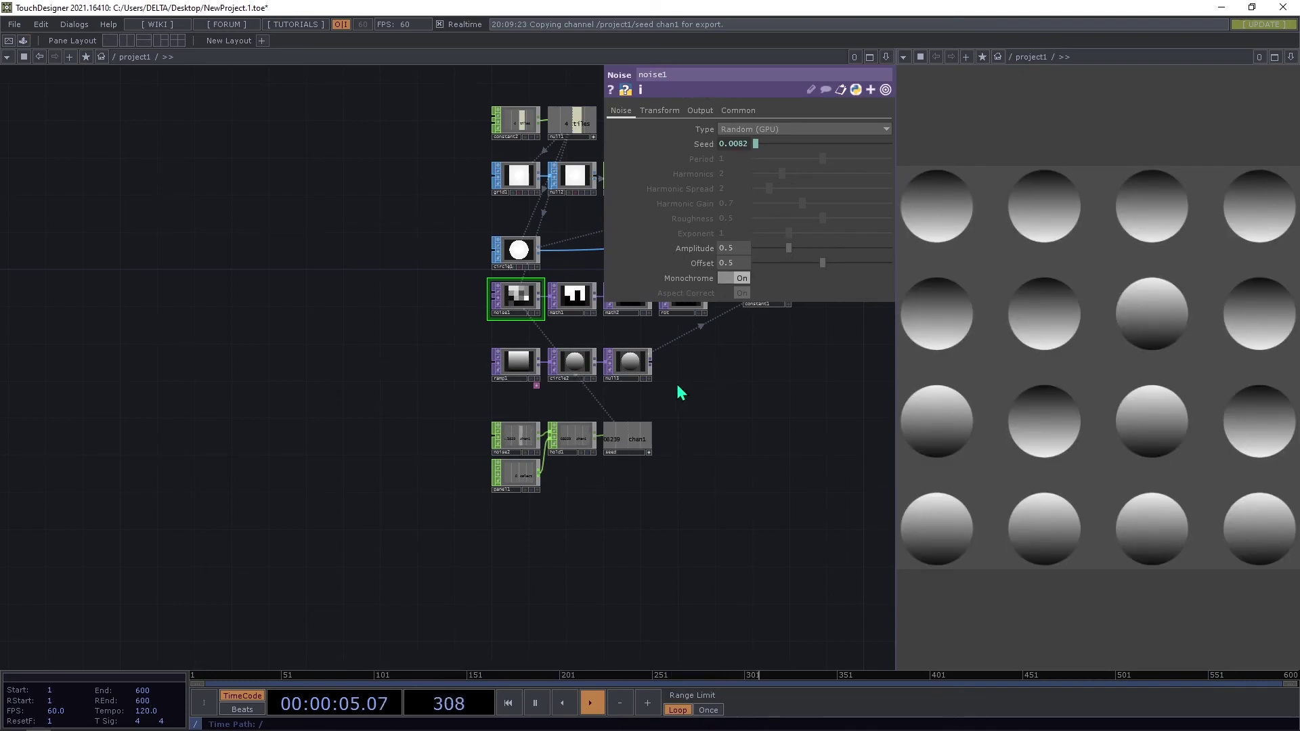
drag(680, 393, 624, 413)
scroll(552, 468, up, 2)
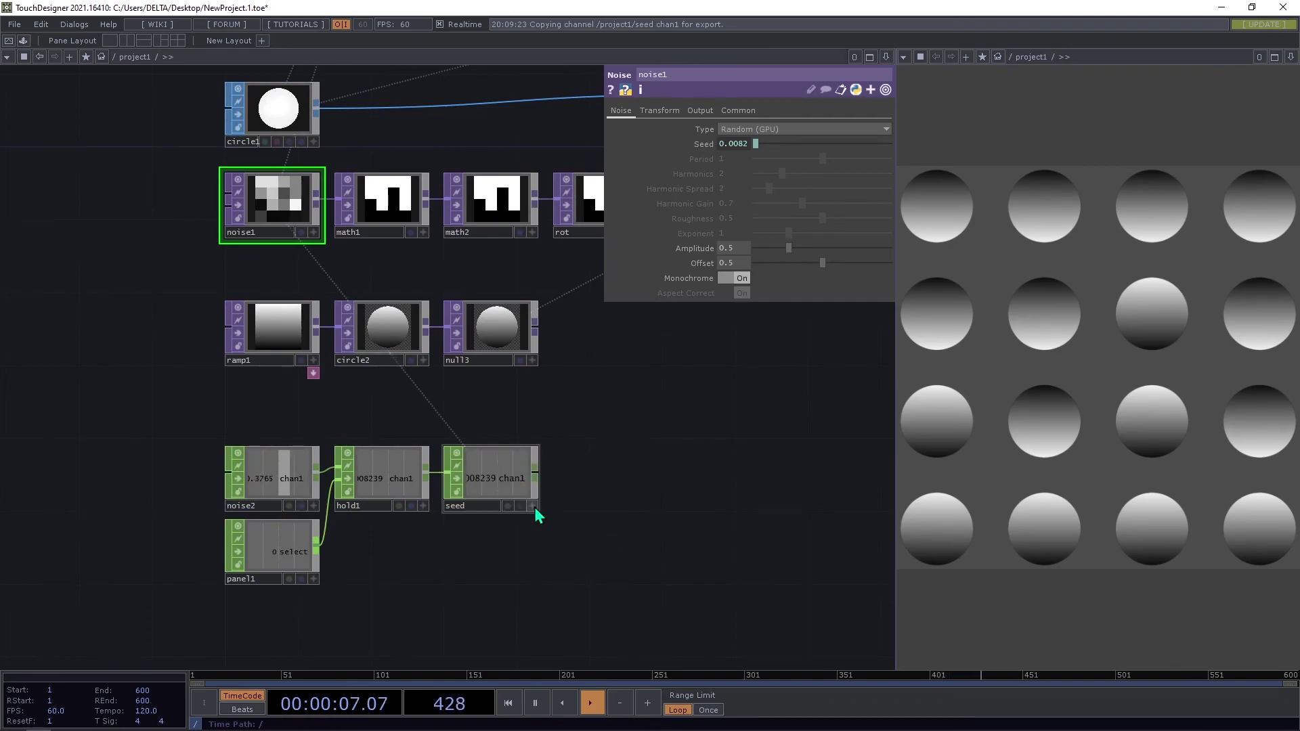
scroll(450, 465, down, 4)
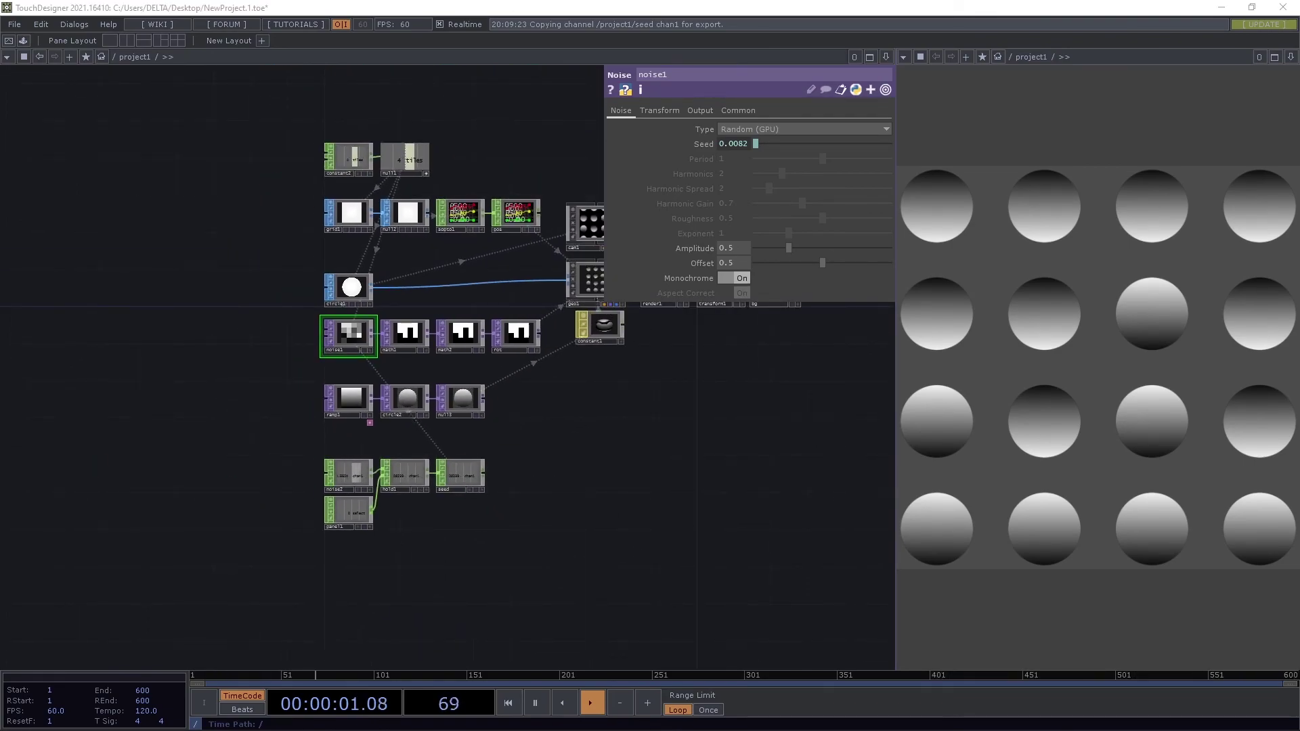
drag(667, 396, 644, 443)
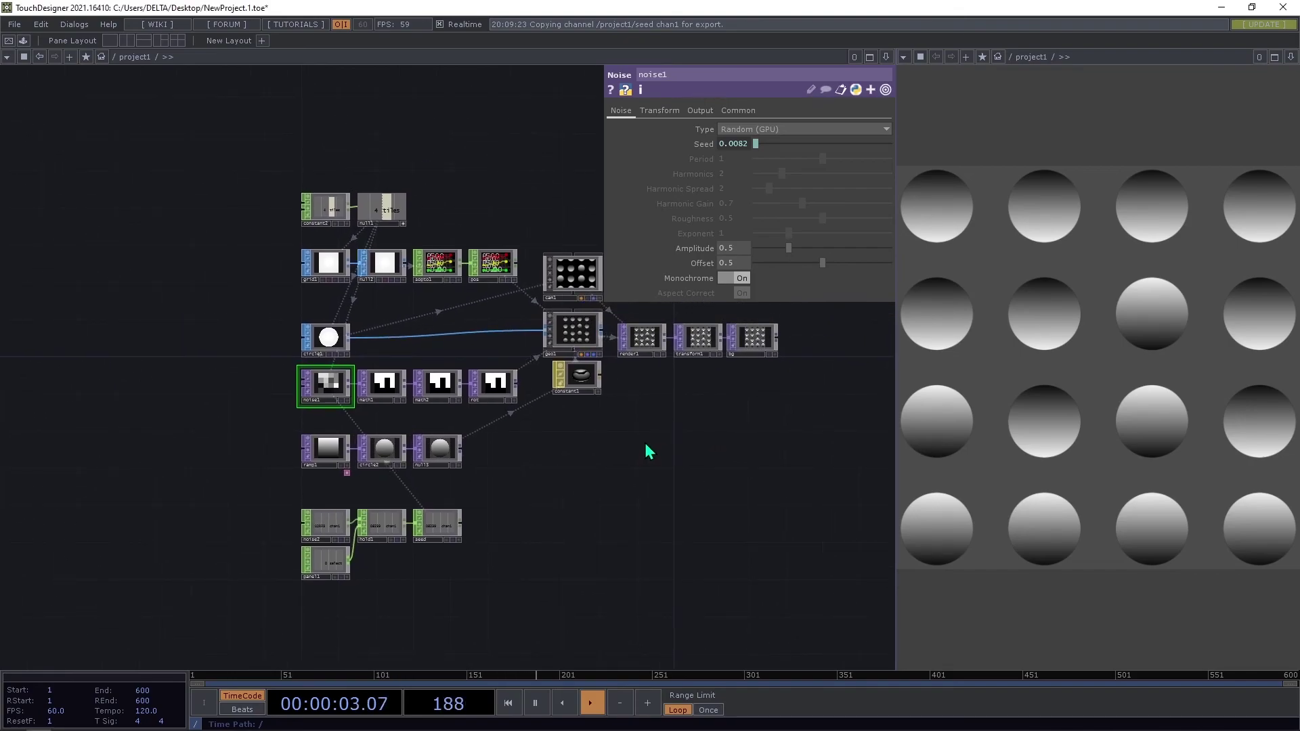
scroll(373, 338, up, 5)
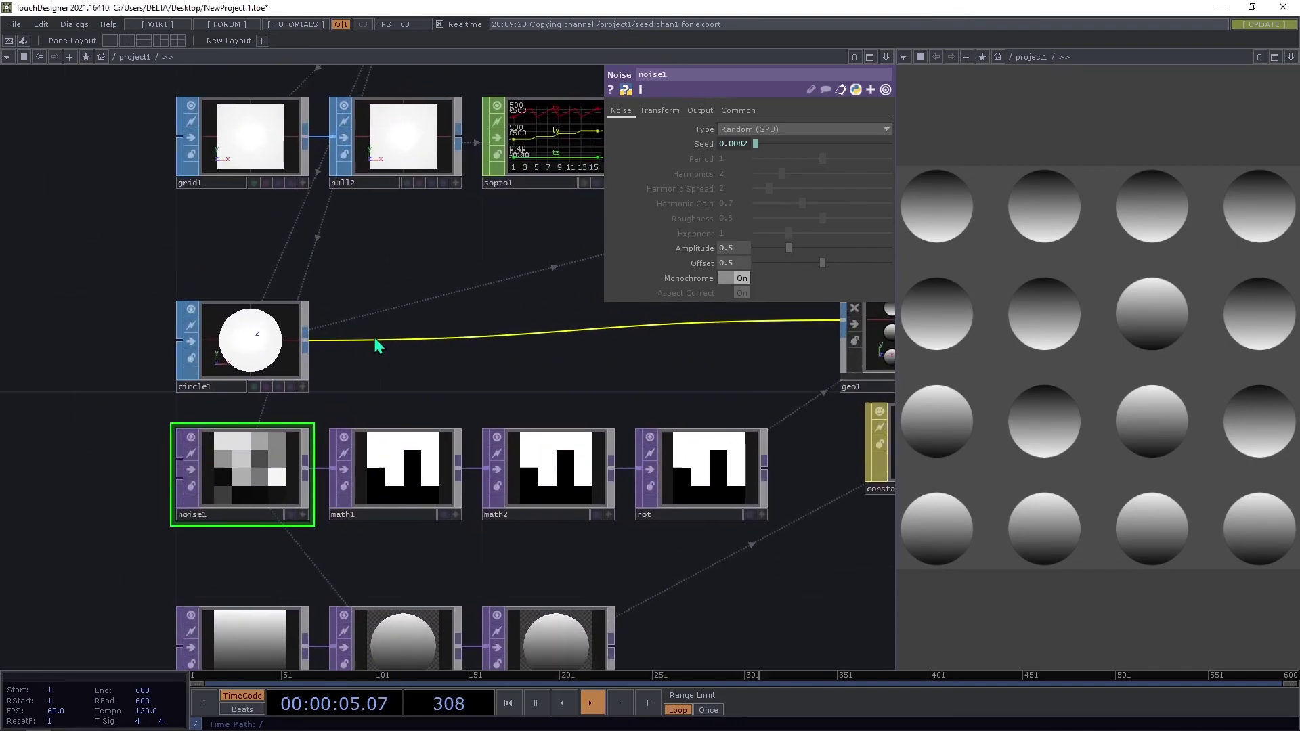
scroll(376, 342, down, 5)
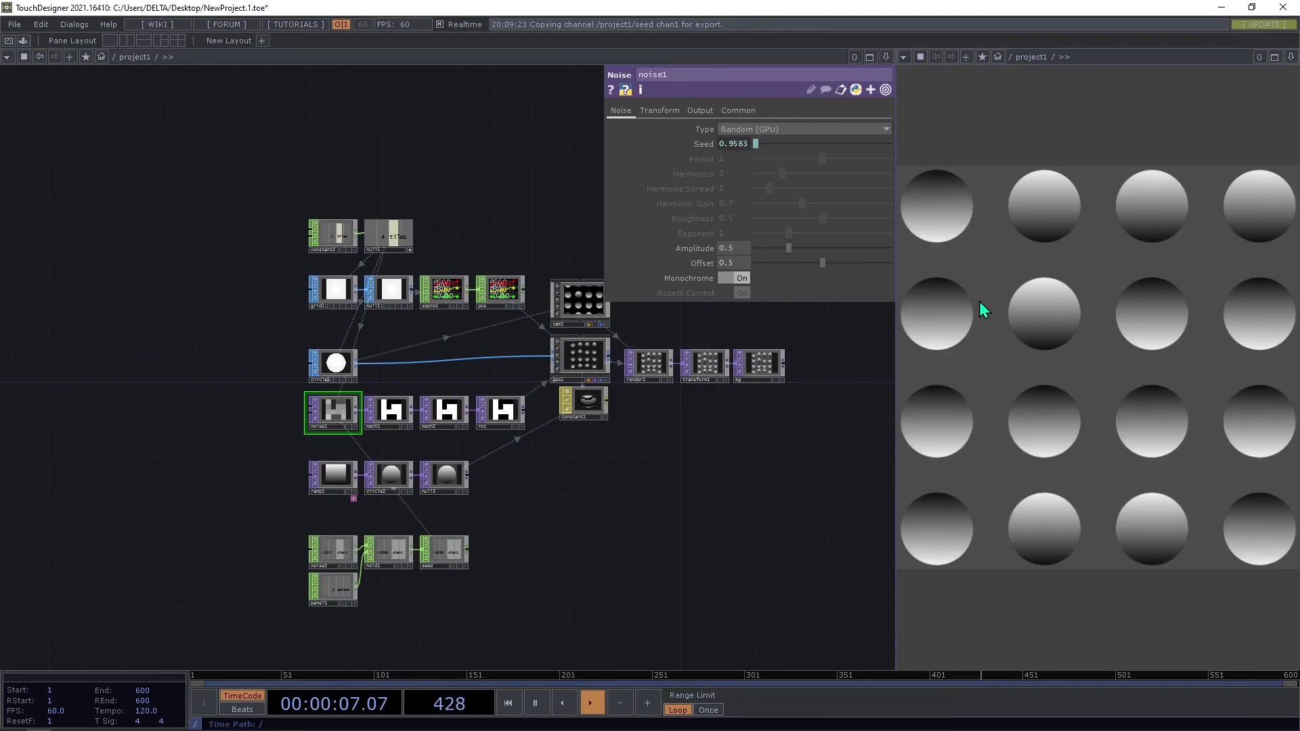
Try rotating the image to 182 degrees in transform1 and reset its Rotate value to 0.
scroll(878, 324, up, 5)
click(586, 389)
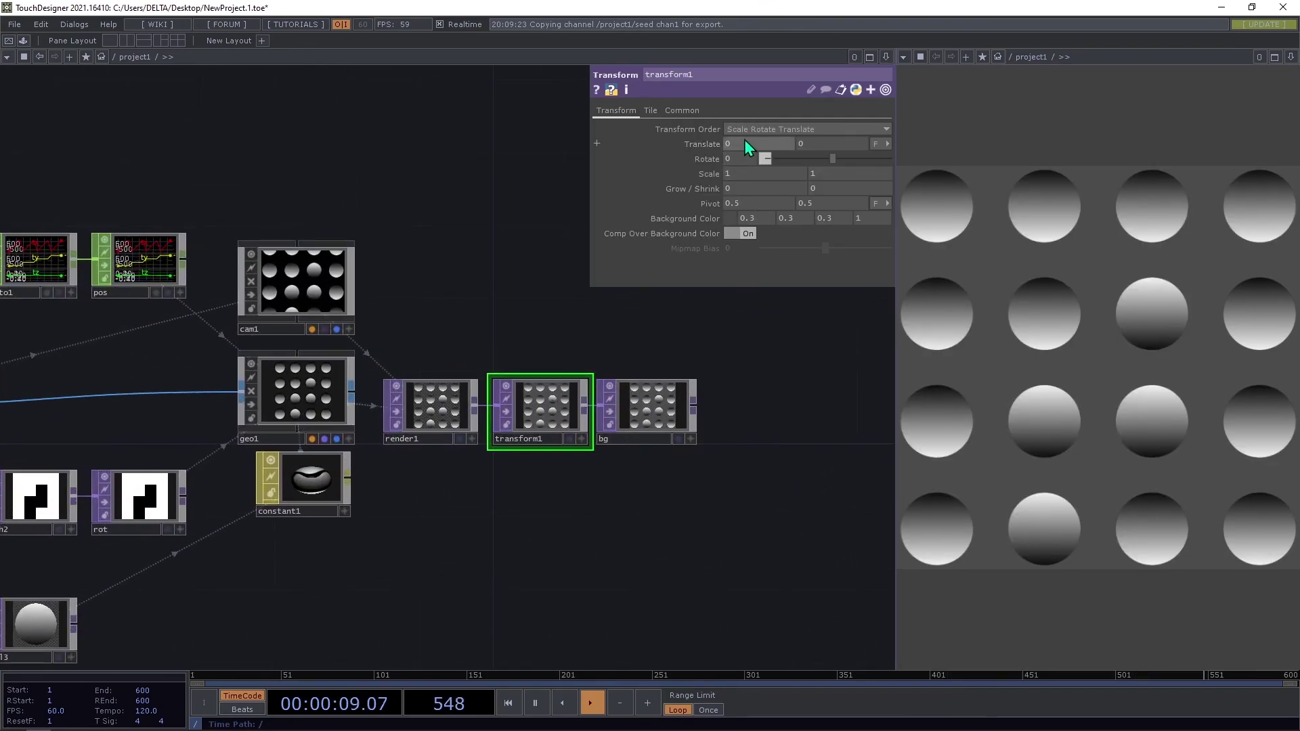
drag(832, 160, 863, 165)
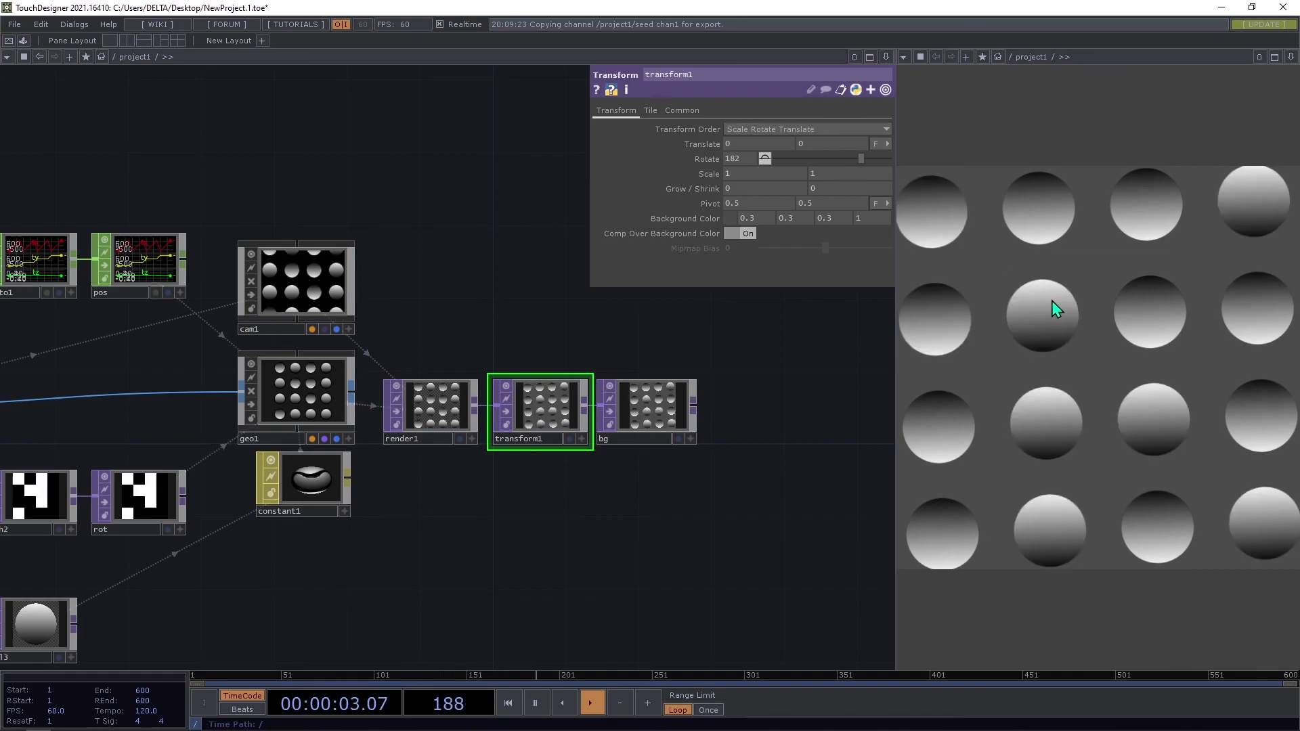
click(741, 160)
text(0)
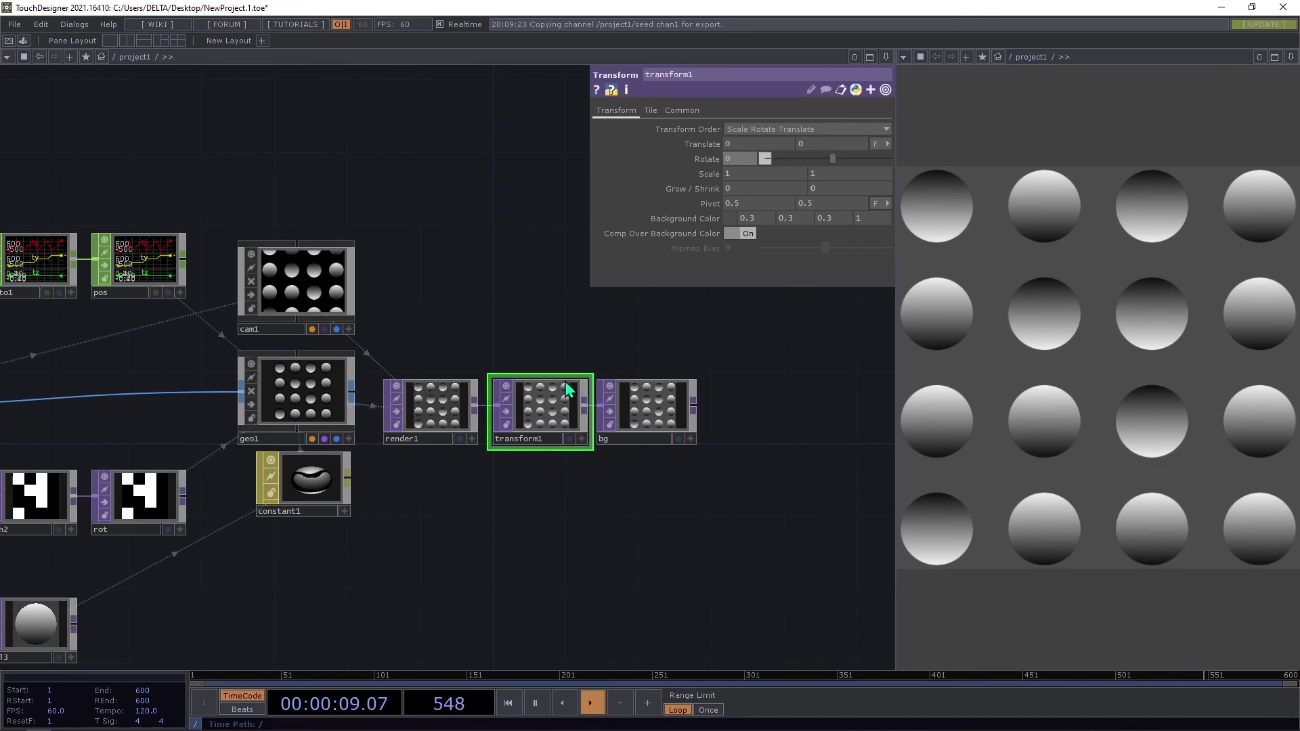
Hide the parameter window and frame the whole network to review the finished operator chain.
scroll(538, 329, down, 6)
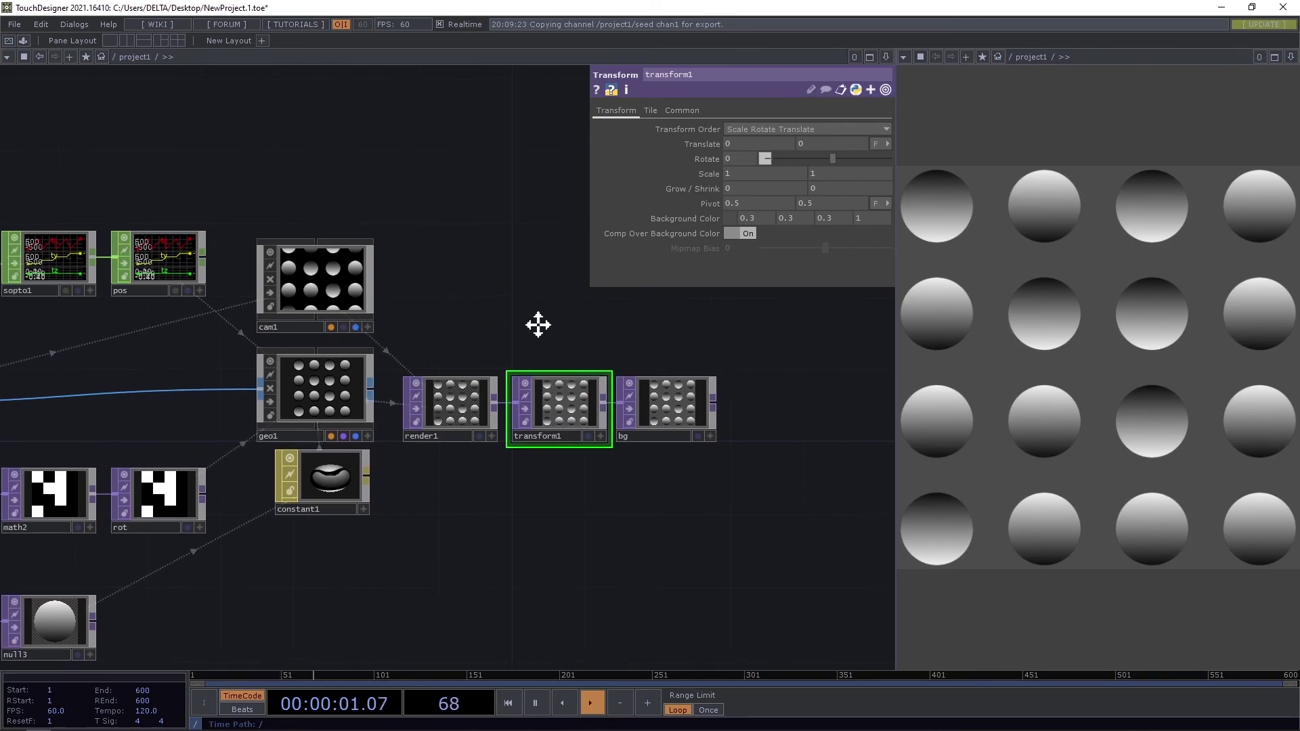
scroll(540, 333, up, 6)
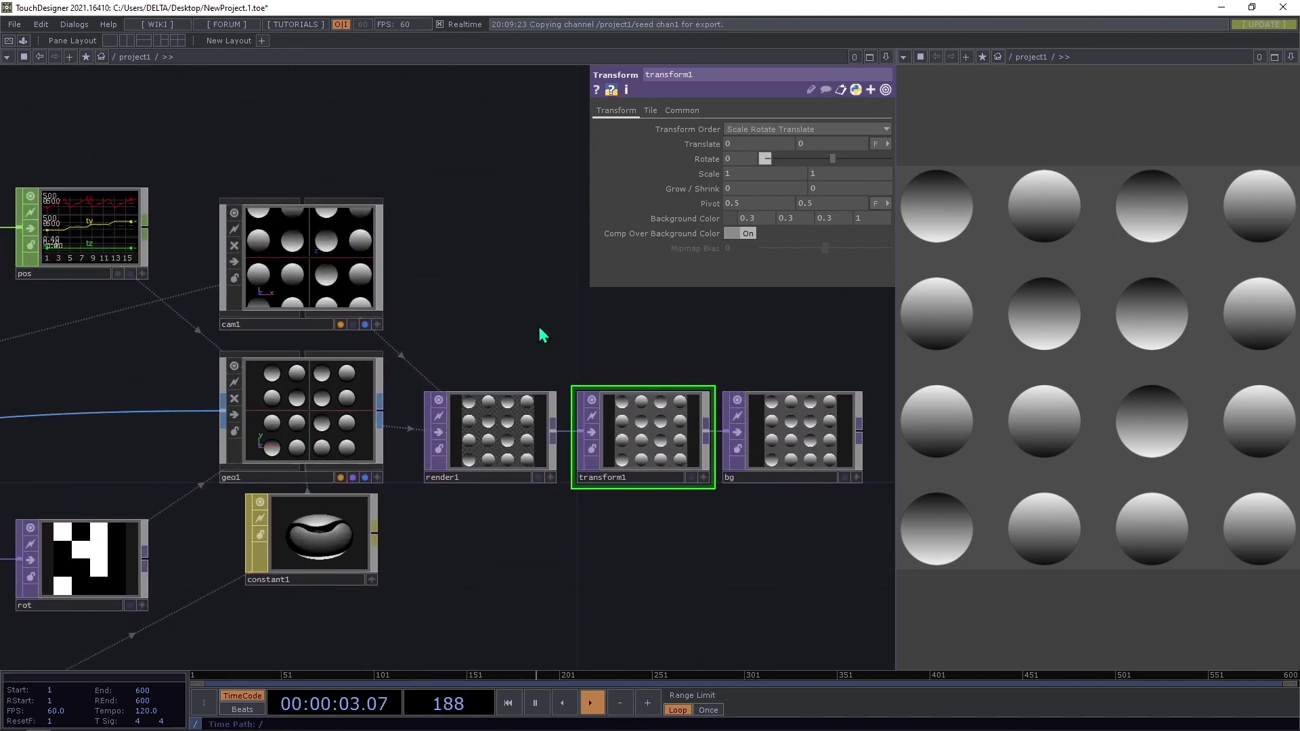
scroll(538, 325, down, 3)
scroll(538, 324, down, 3)
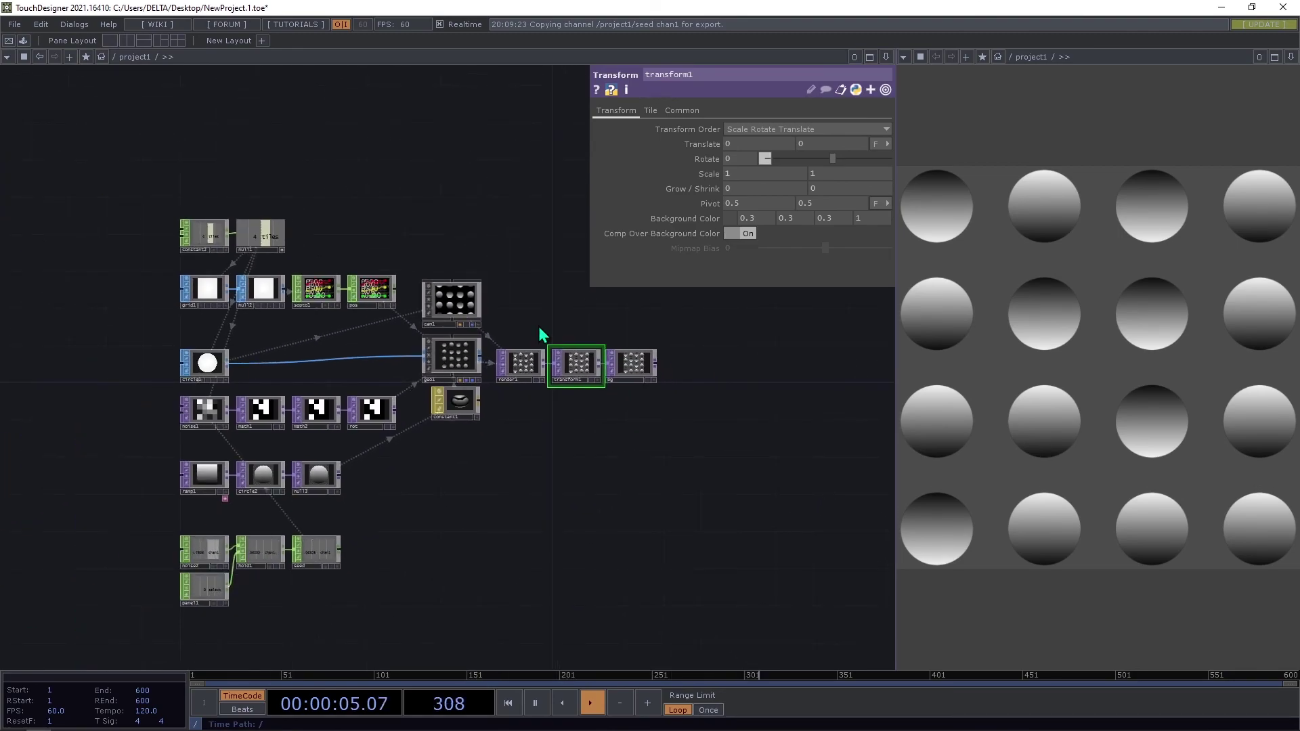
scroll(488, 450, up, 2)
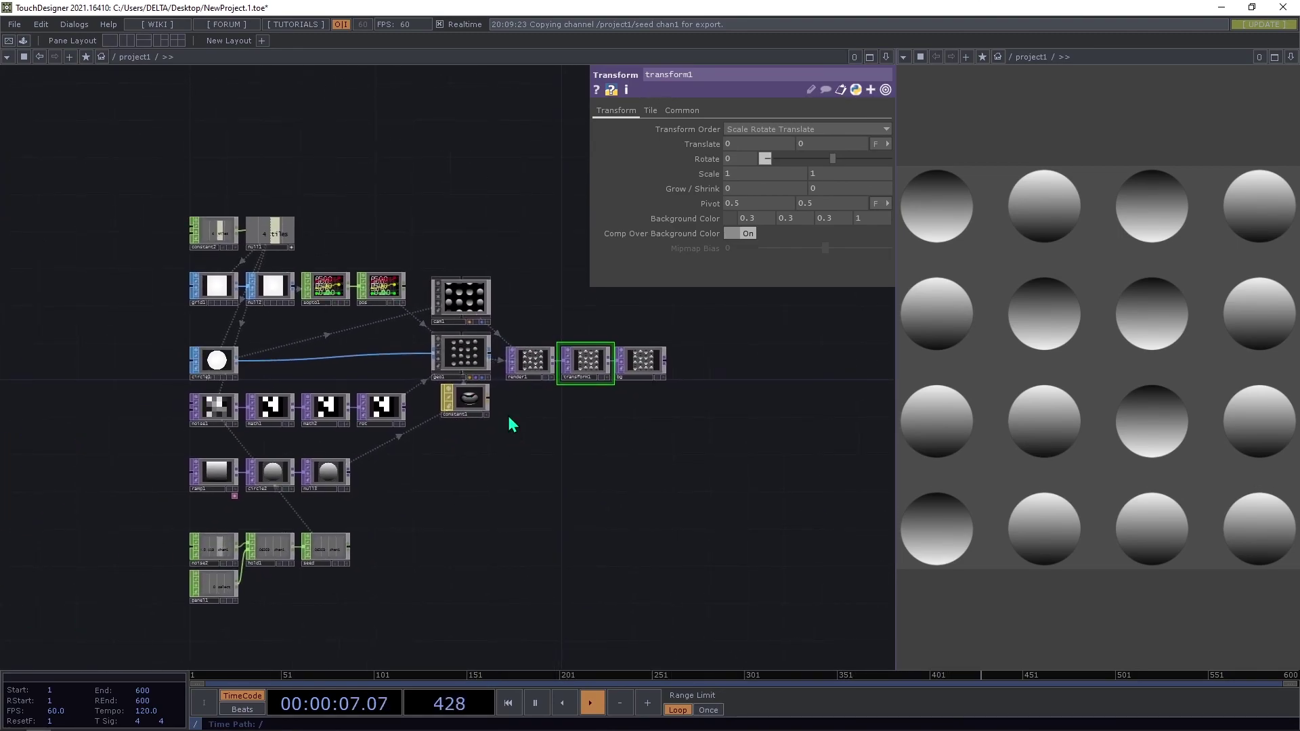
key(p)
key(h)
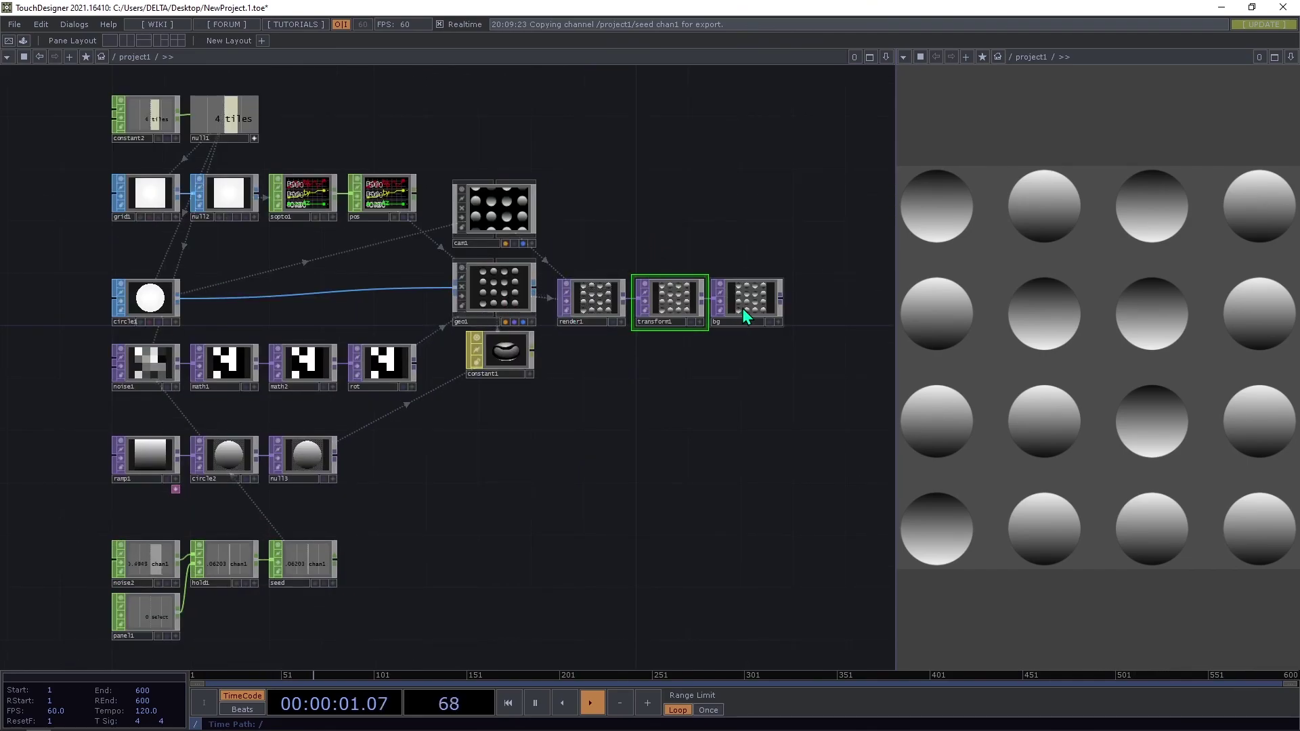
drag(743, 307, 760, 307)
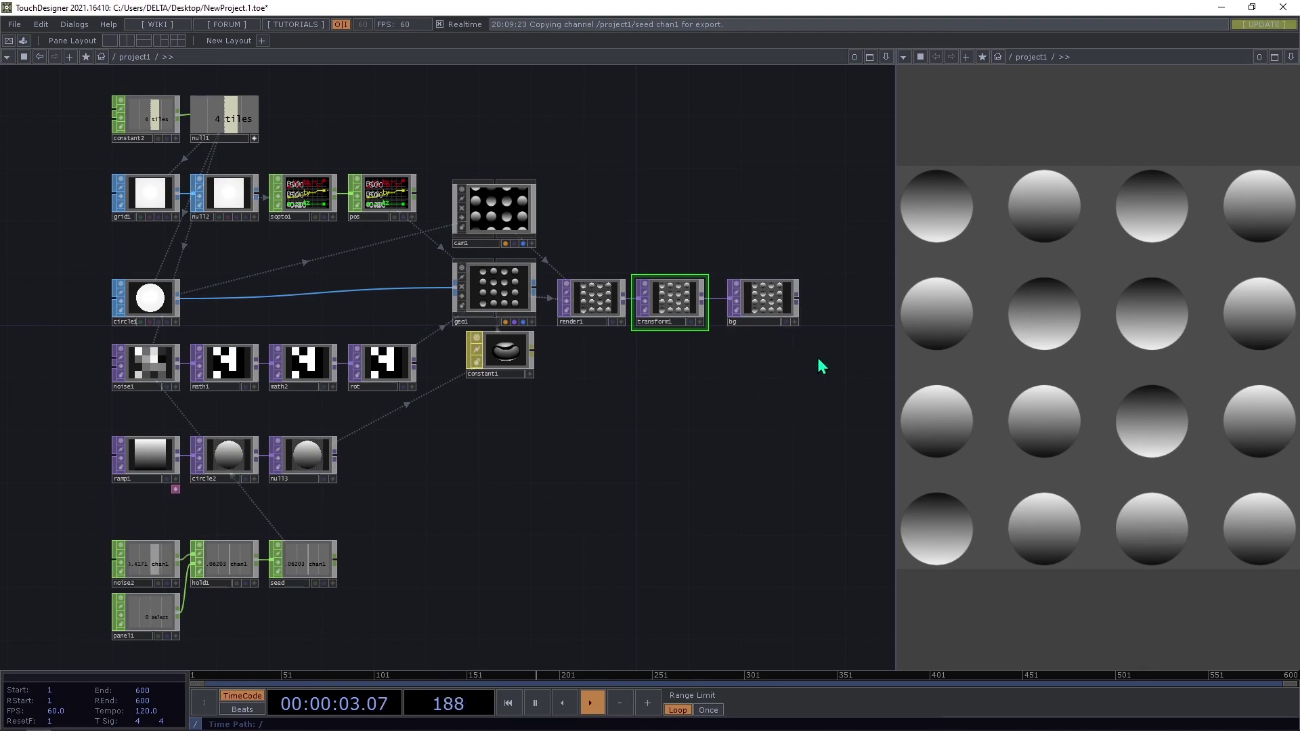
drag(752, 300, 739, 302)
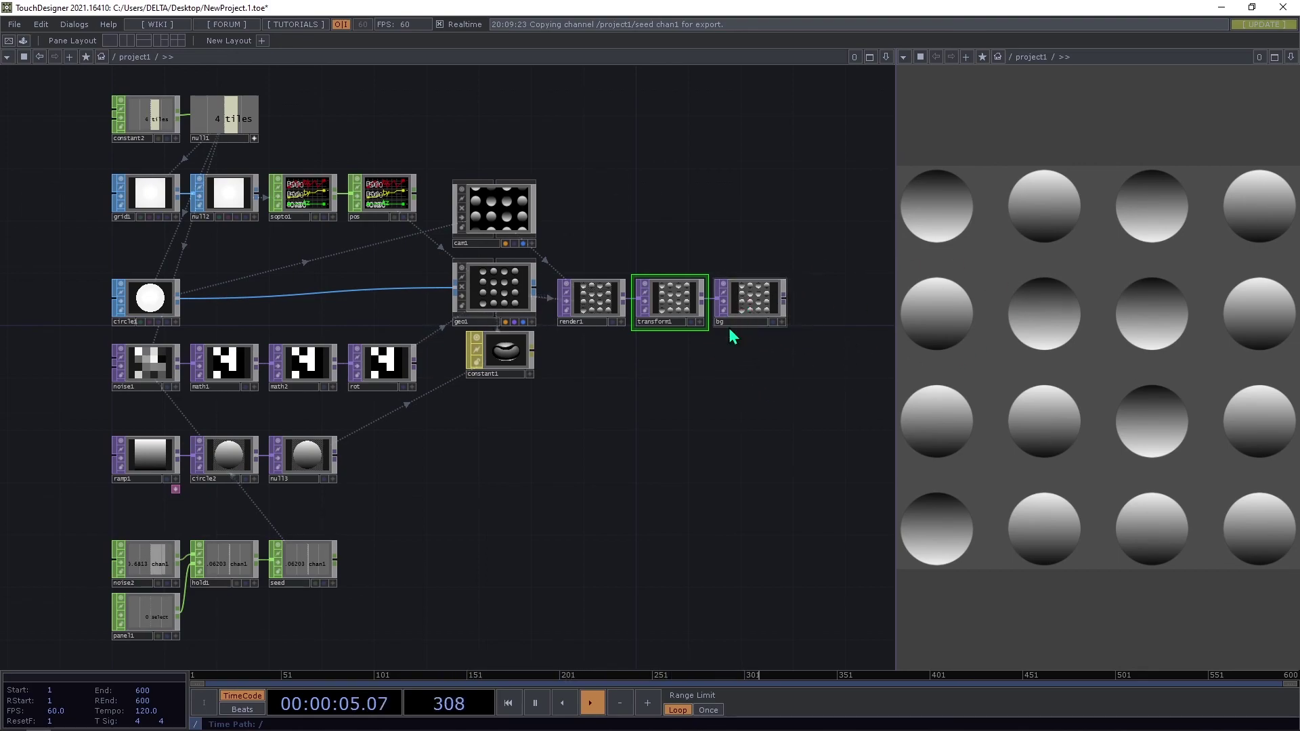